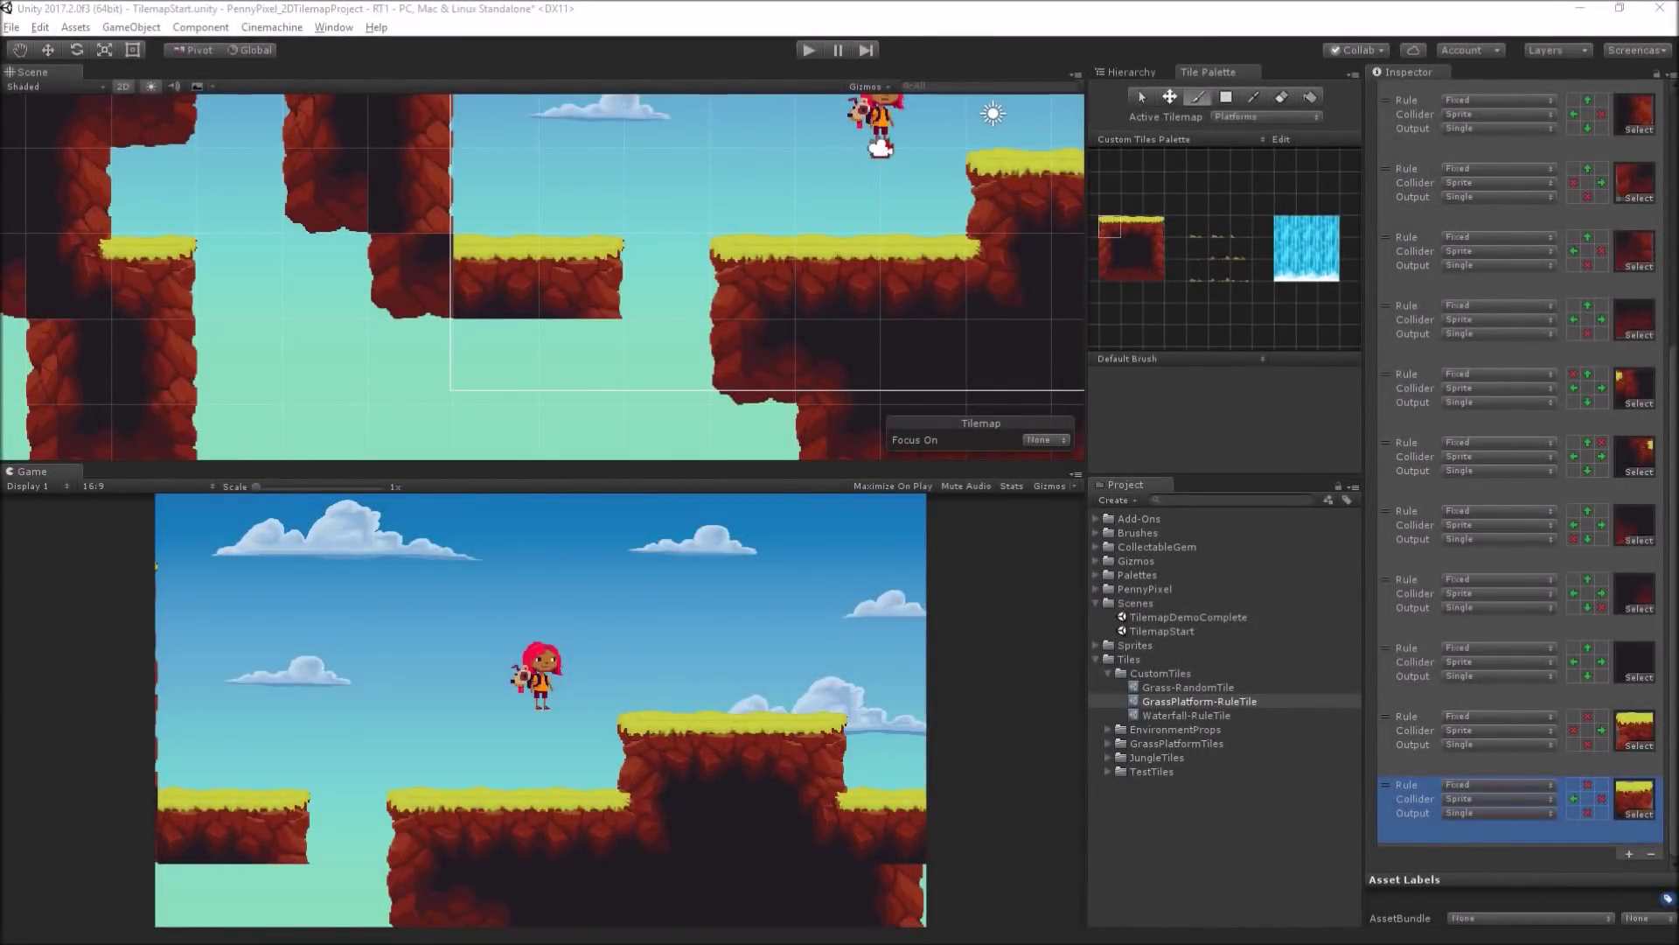
Step: Paint a few test platform tiles in the level, then erase them again
scroll(649, 203, down, 5)
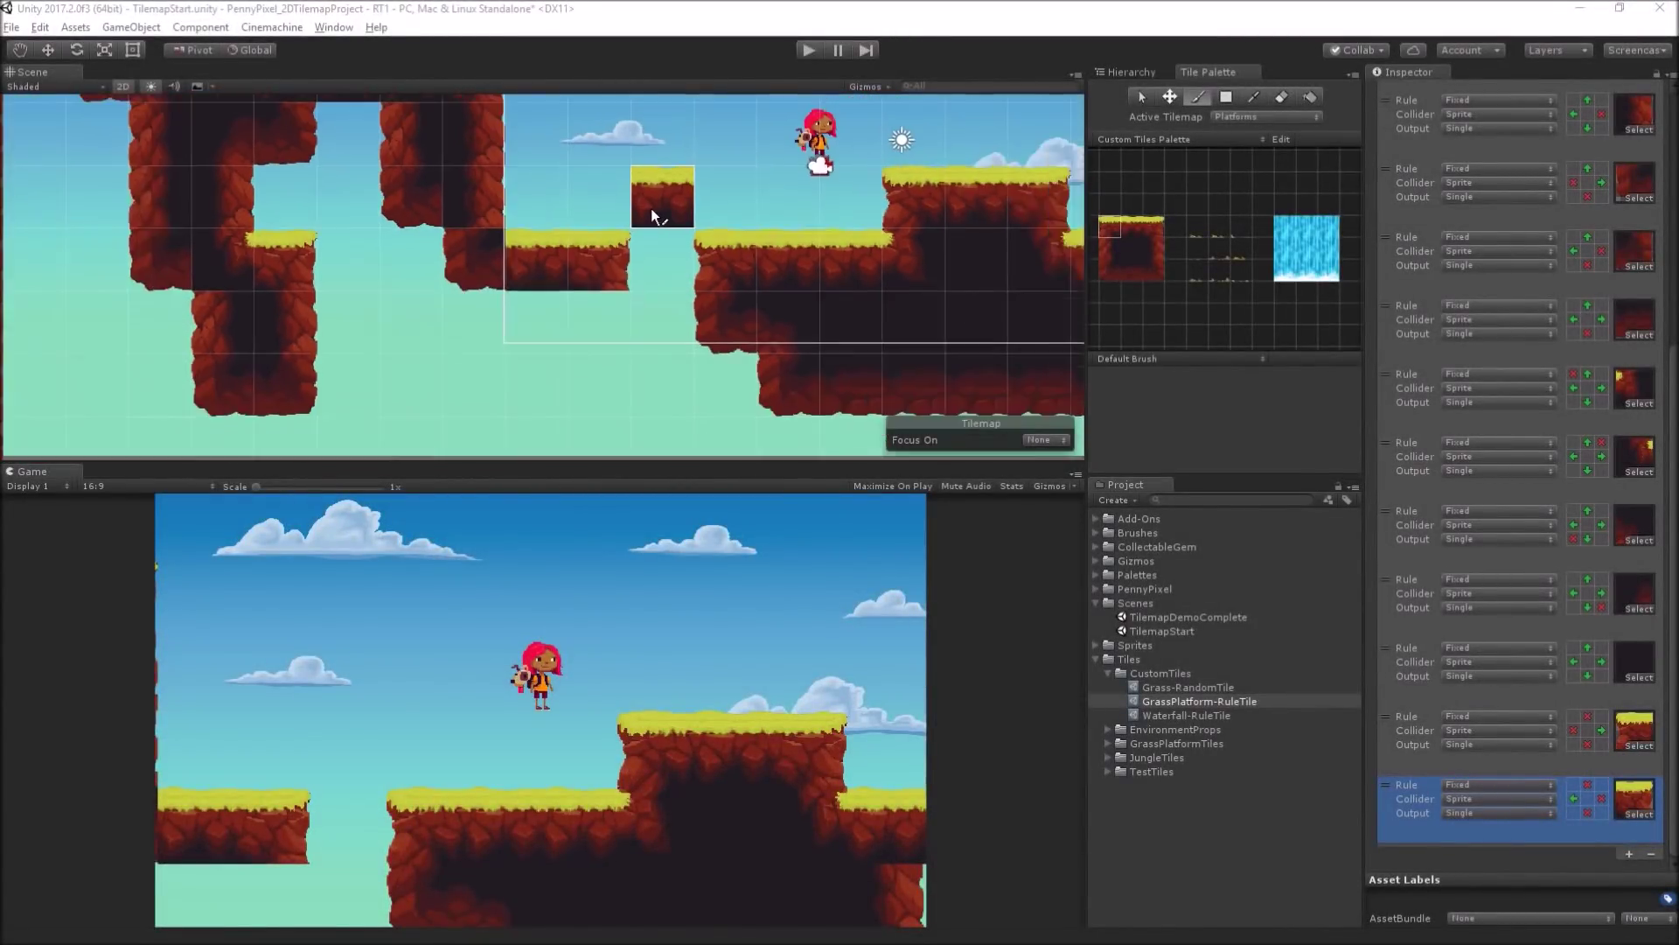
click(652, 199)
middle_drag(652, 199, 570, 311)
shift+click(571, 311)
click(818, 261)
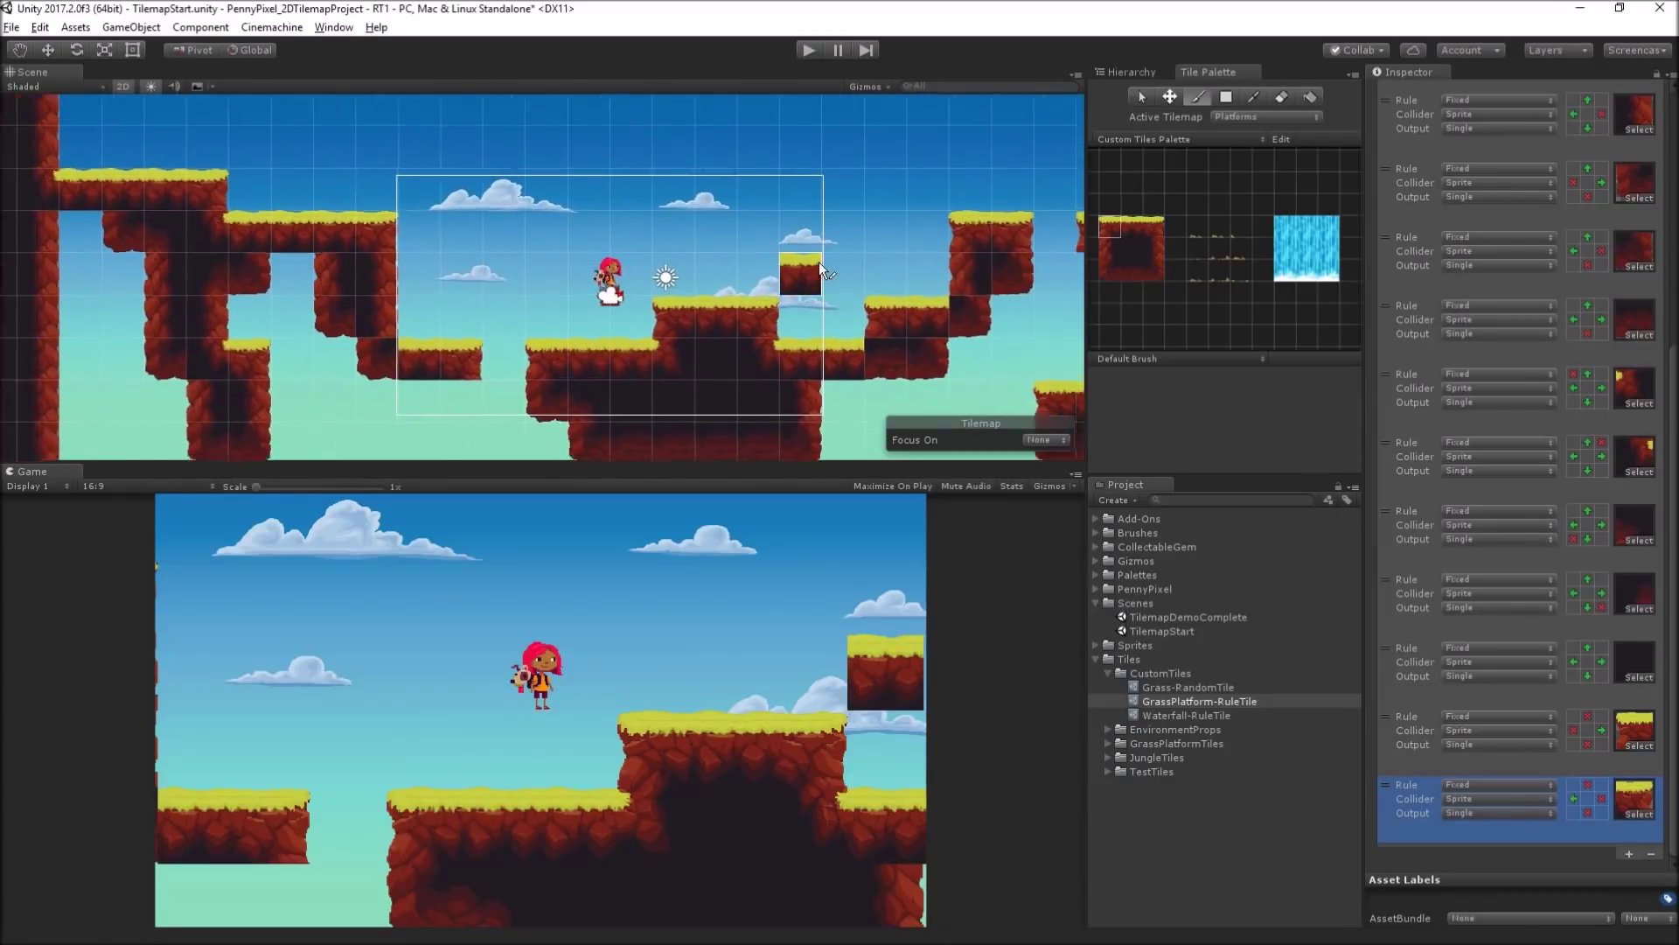
scroll(816, 260, down, 3)
shift+click(811, 263)
middle_drag(880, 337, 862, 331)
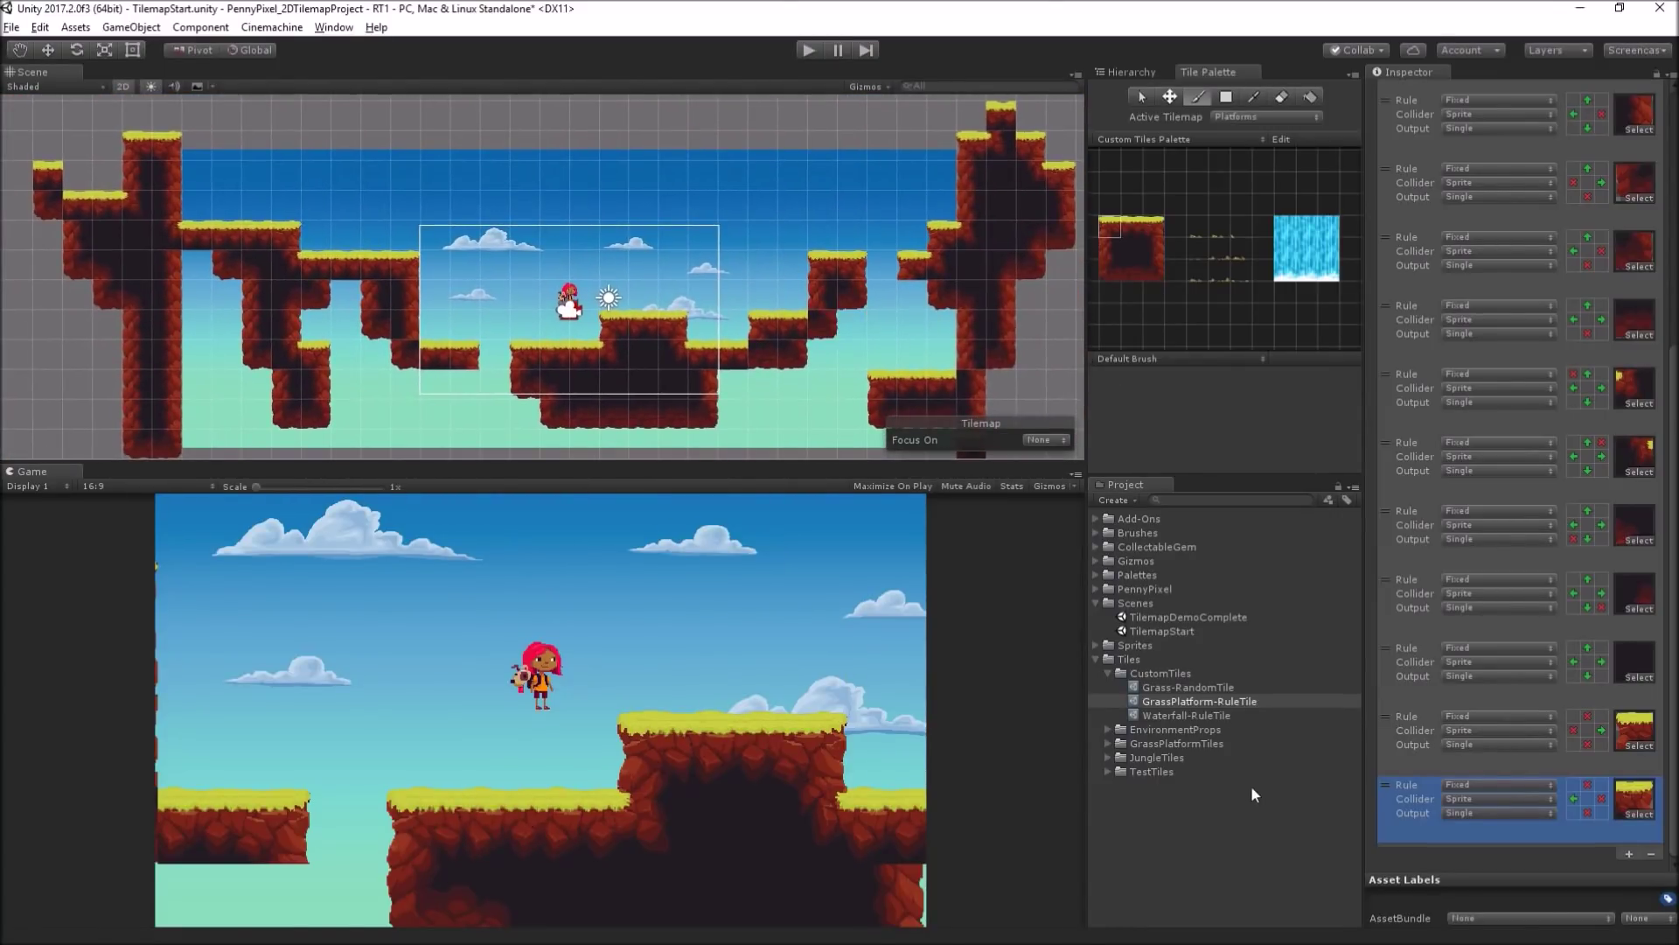
scroll(1546, 736, up, 8)
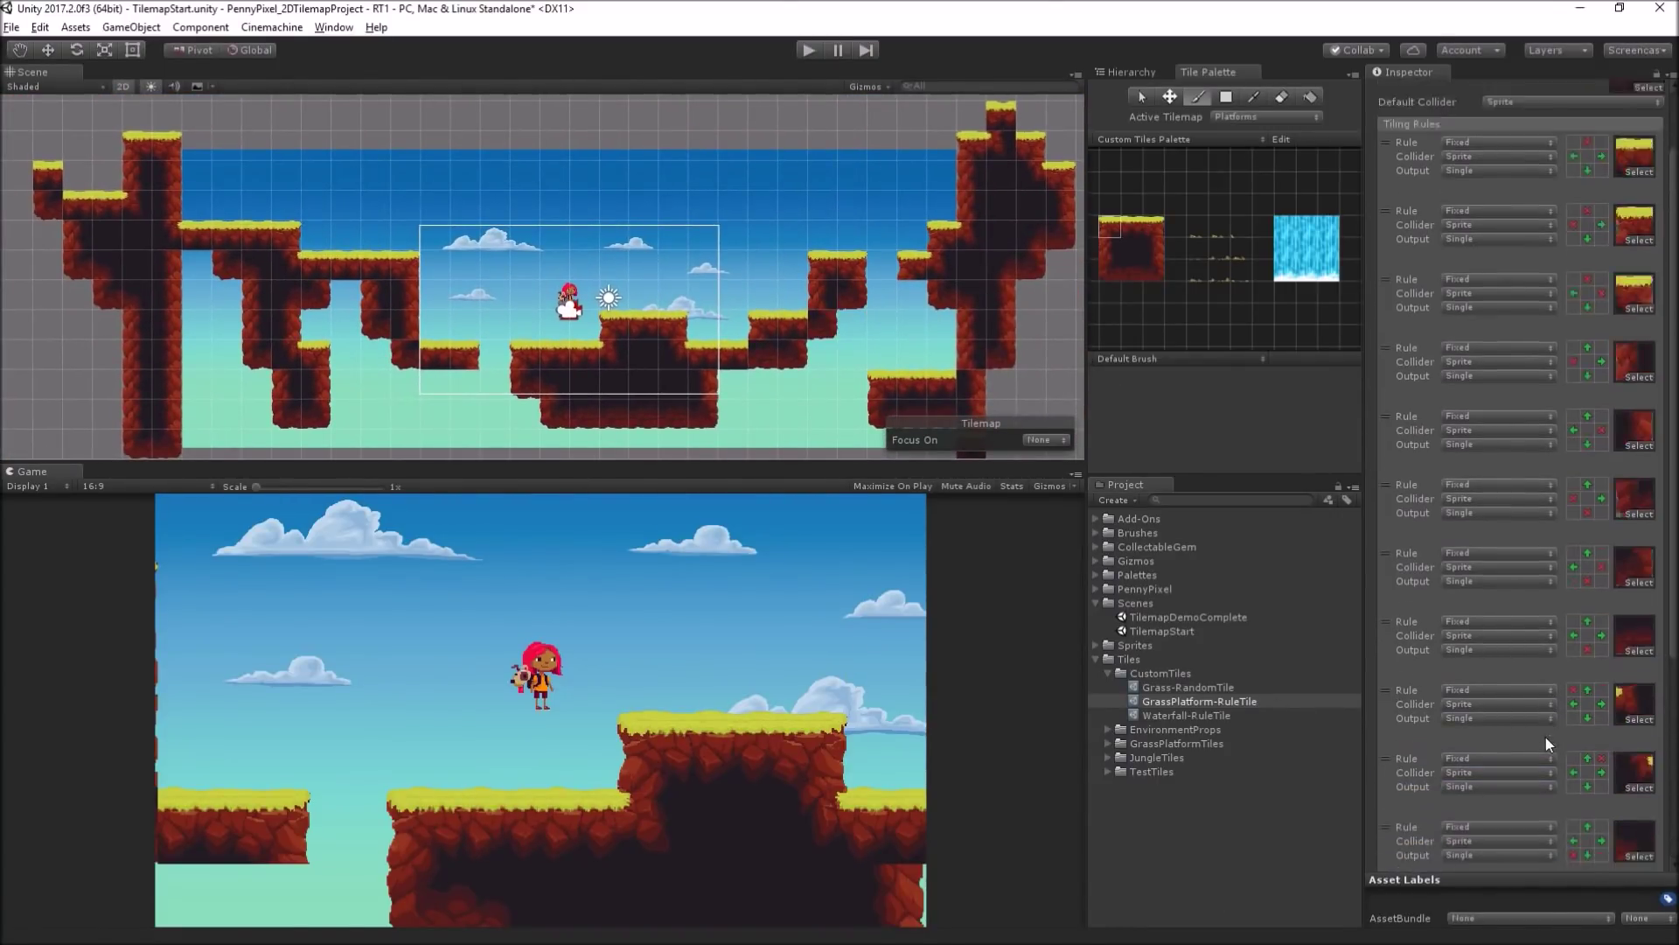
scroll(1546, 737, down, 8)
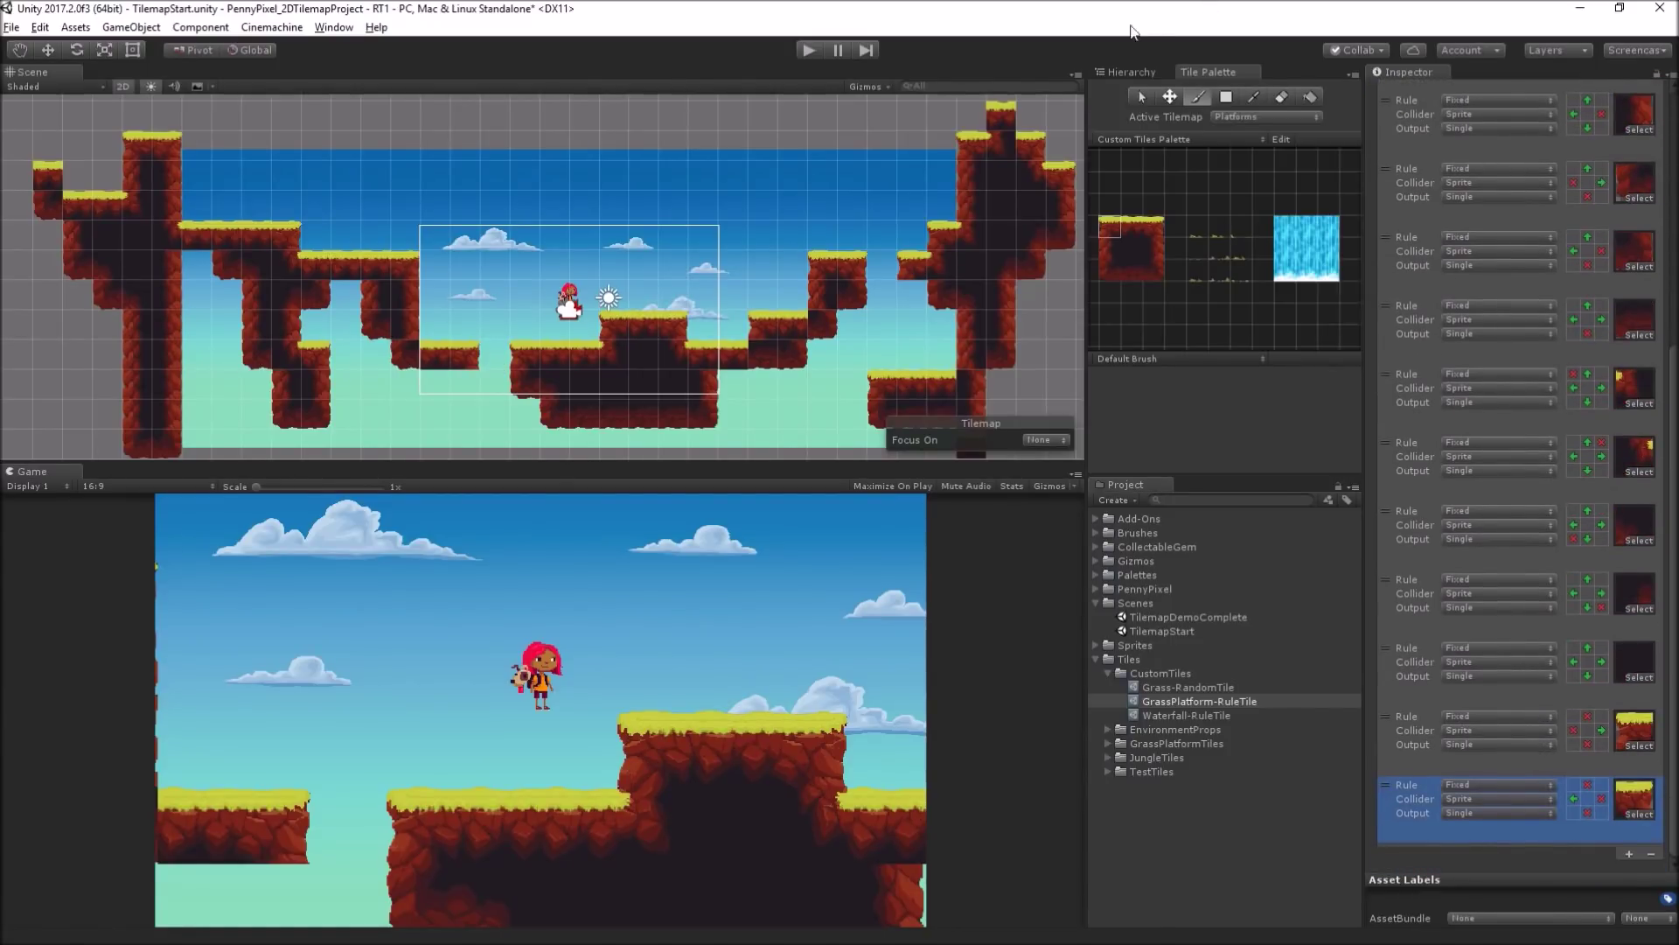
Step: Dock the Tile Palette under the Inspector and drag its splitter up to enlarge the tiles
drag(1220, 78, 1514, 685)
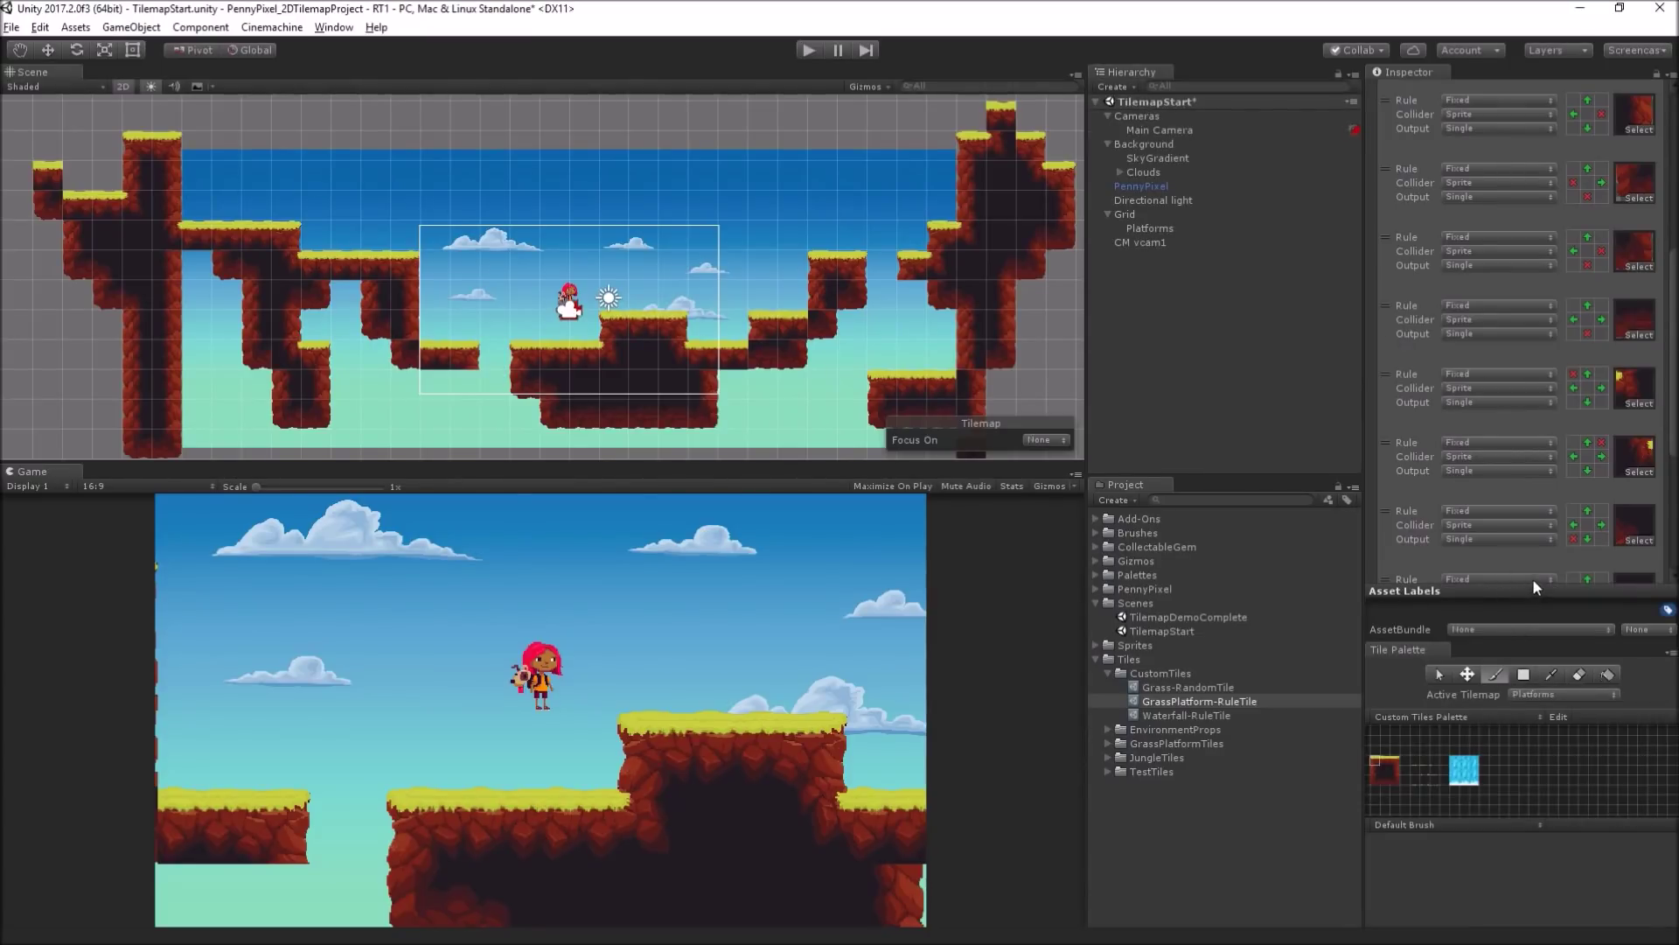
drag(1526, 585, 1526, 472)
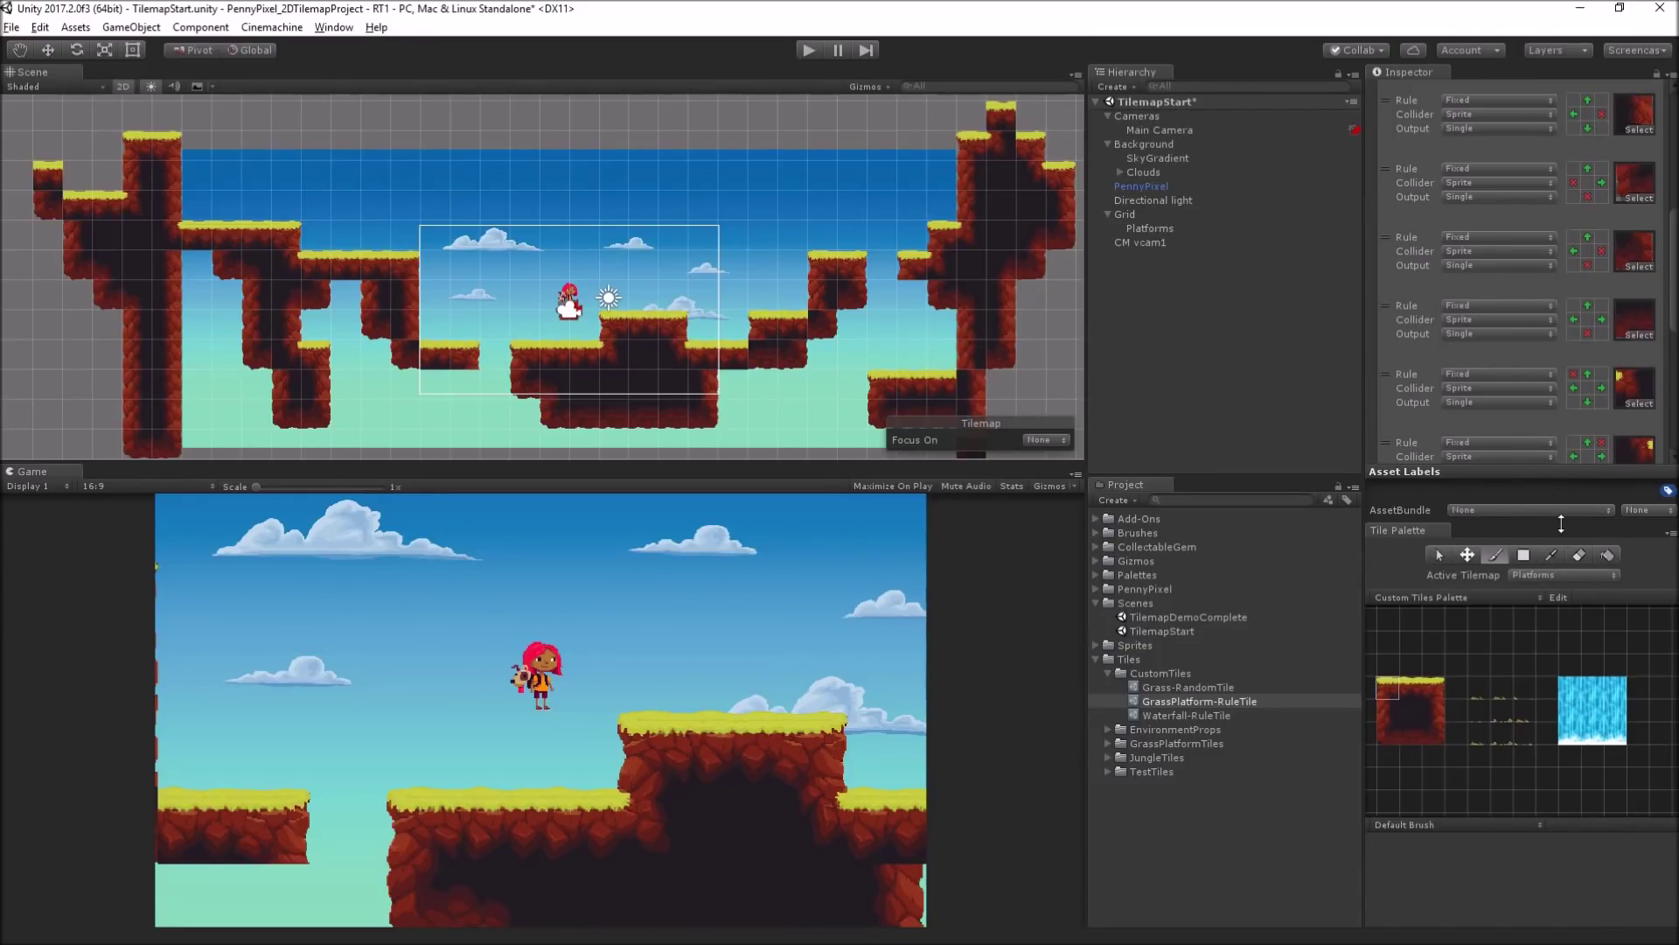
drag(1562, 523, 1560, 485)
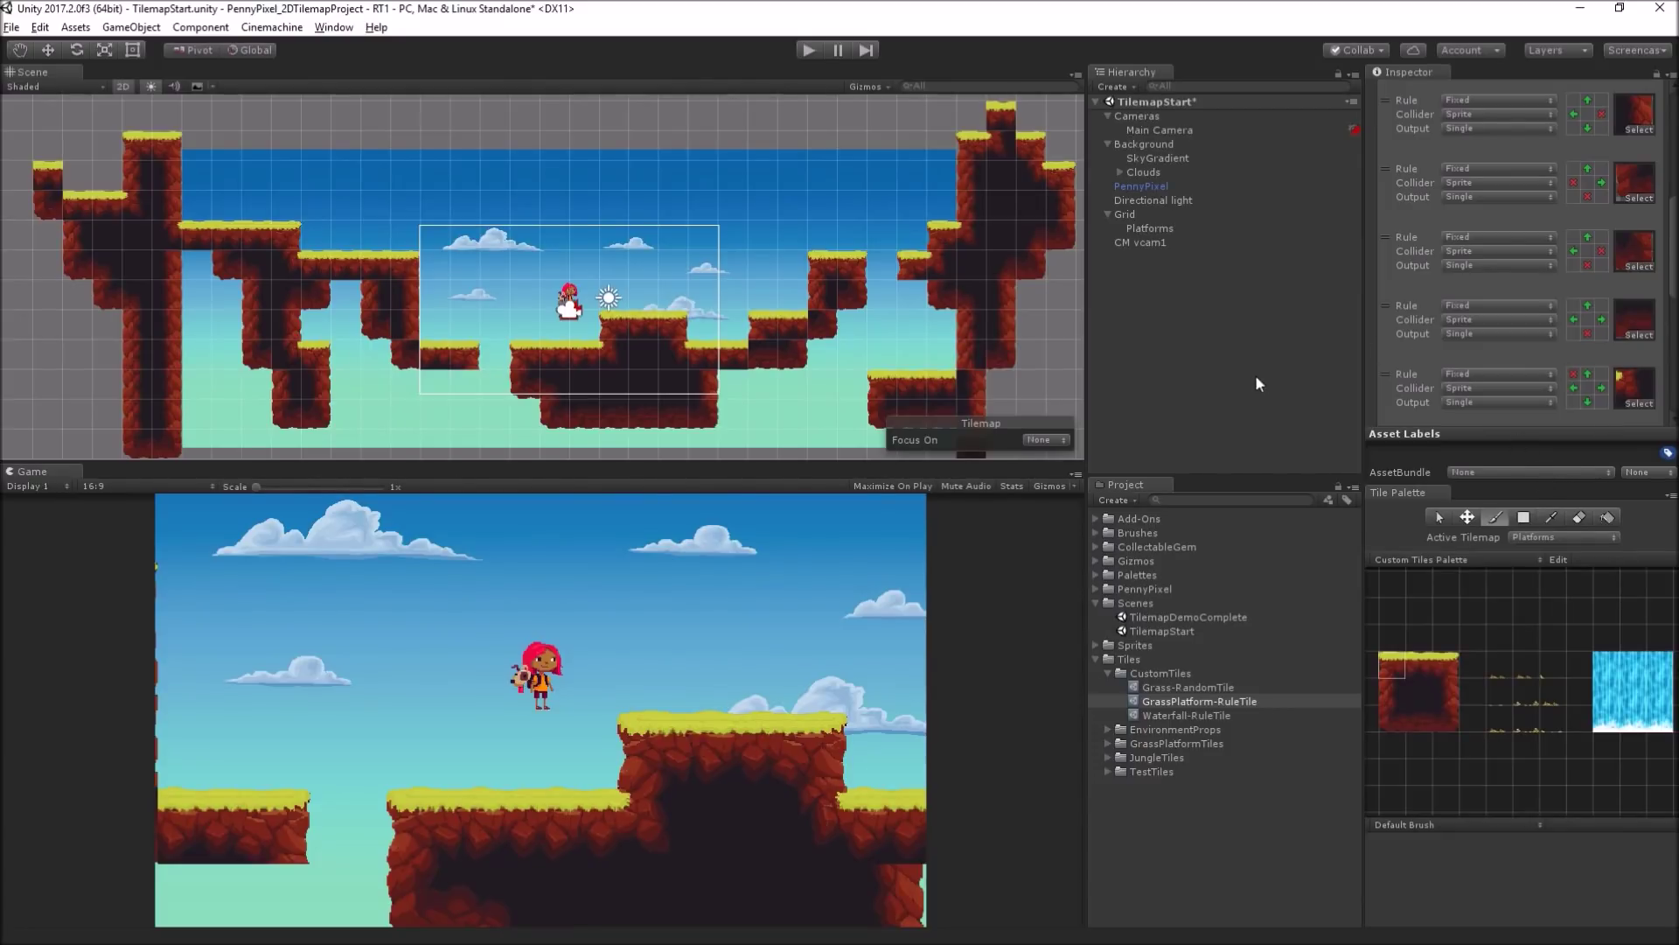
Step: Add a 2D Object > Tilemap under Grid and name it ForegroundPlants
click(1149, 213)
right_click(1149, 213)
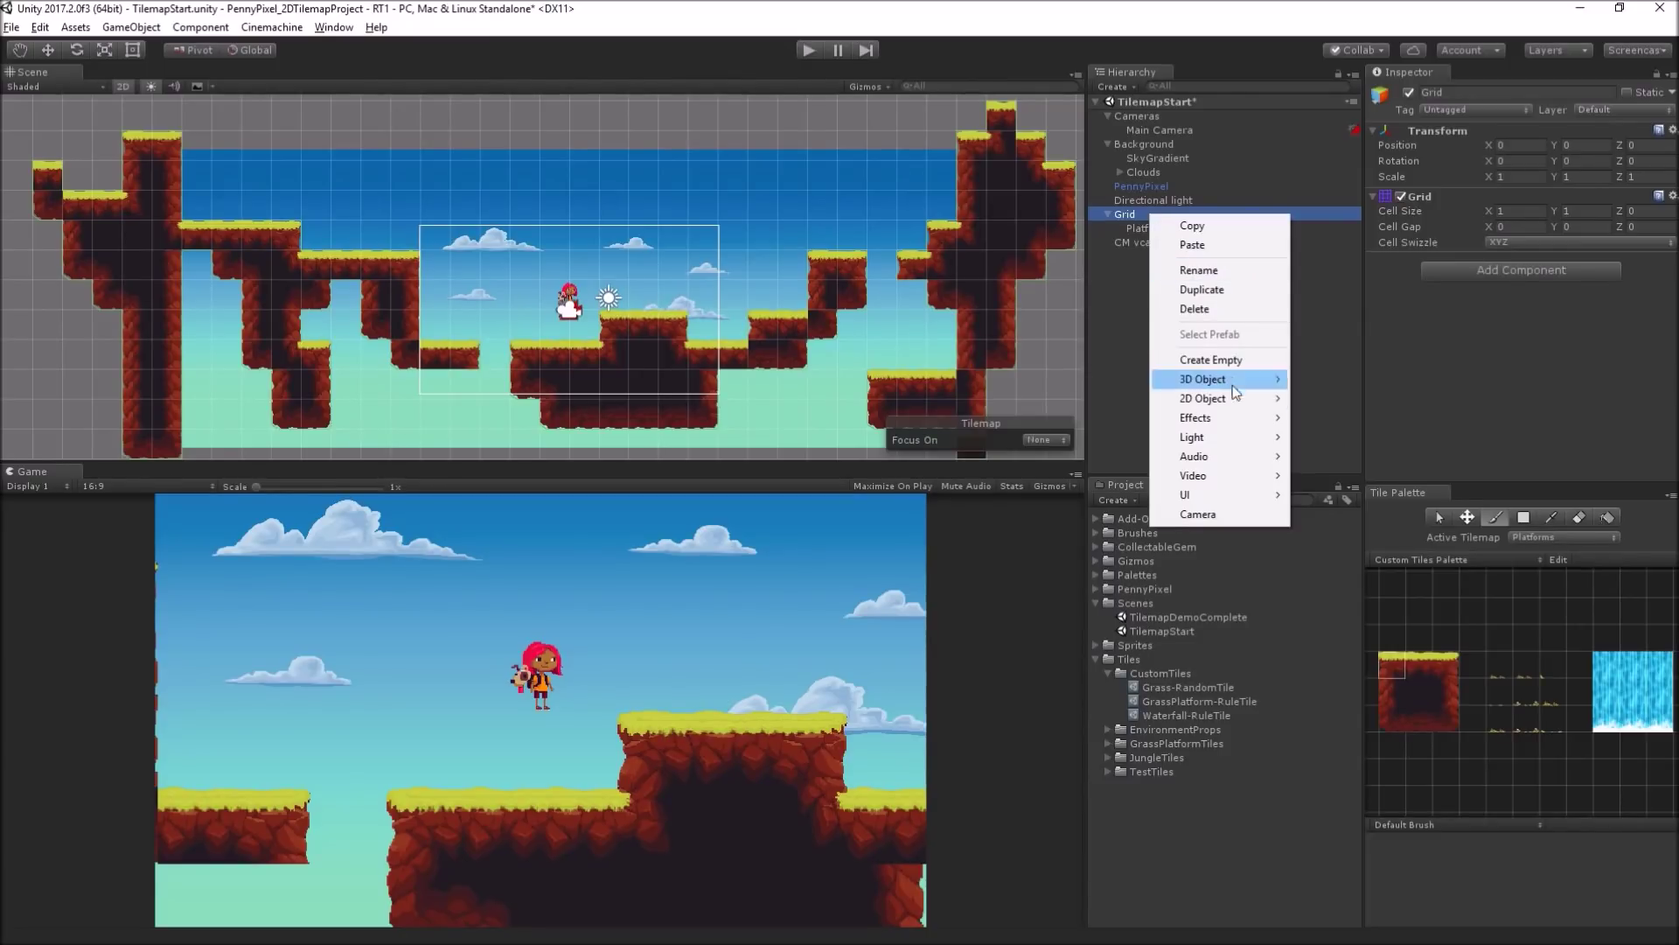
mouse_move(1224, 399)
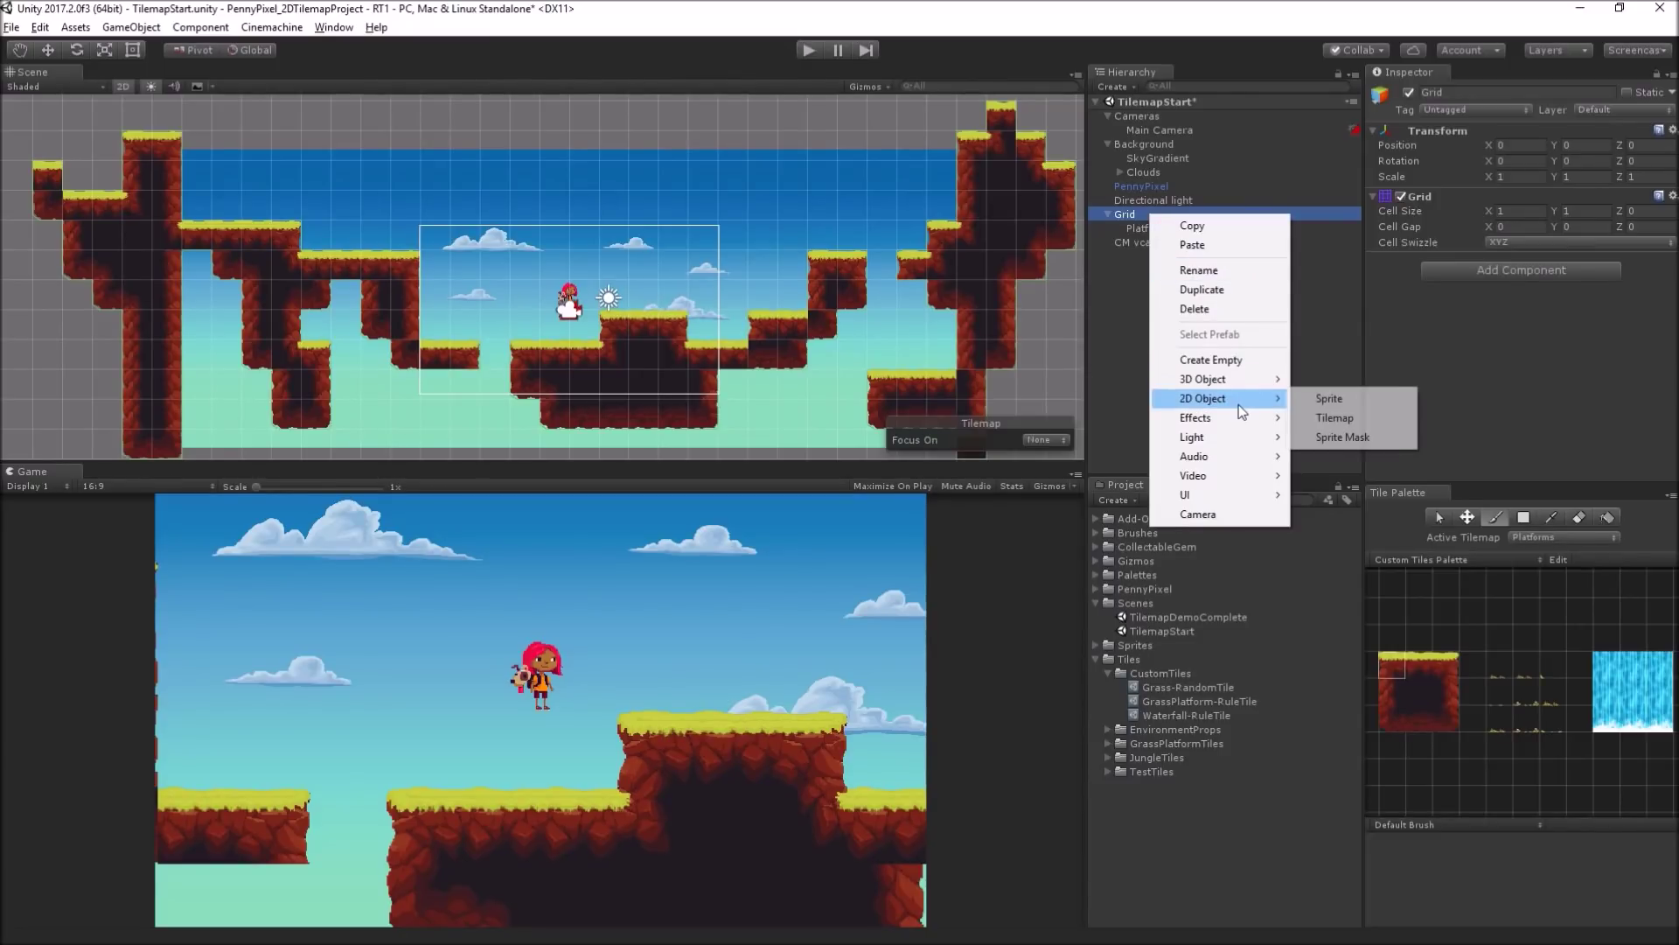
click(1392, 417)
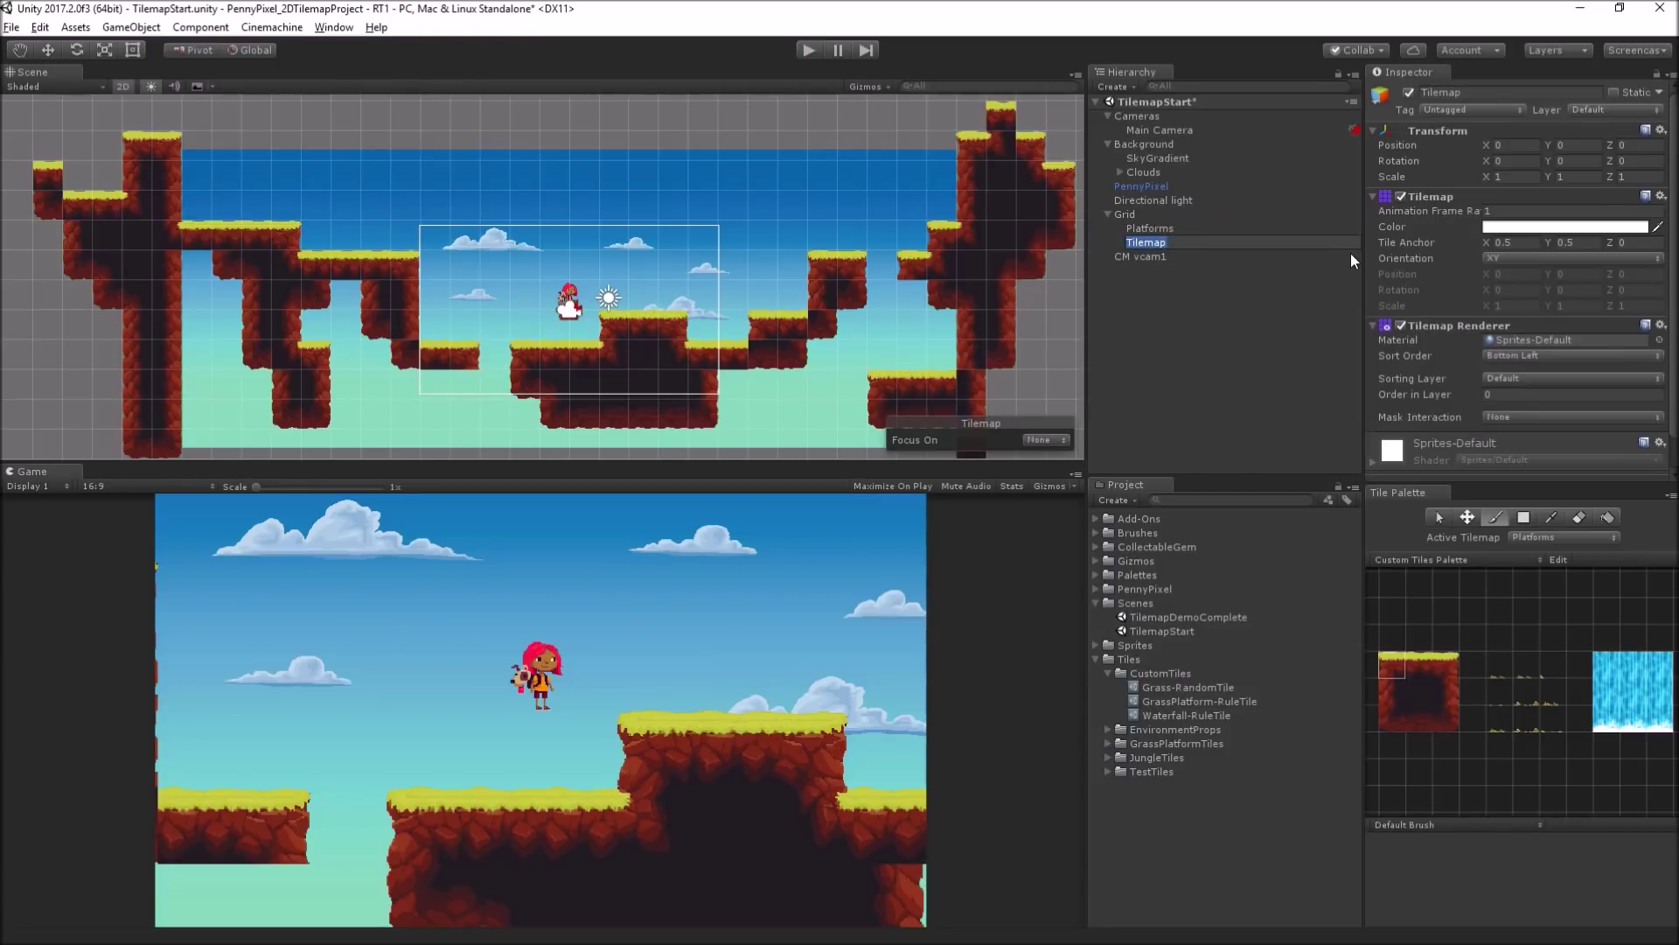
text(ForegroundPlants)
key(Return)
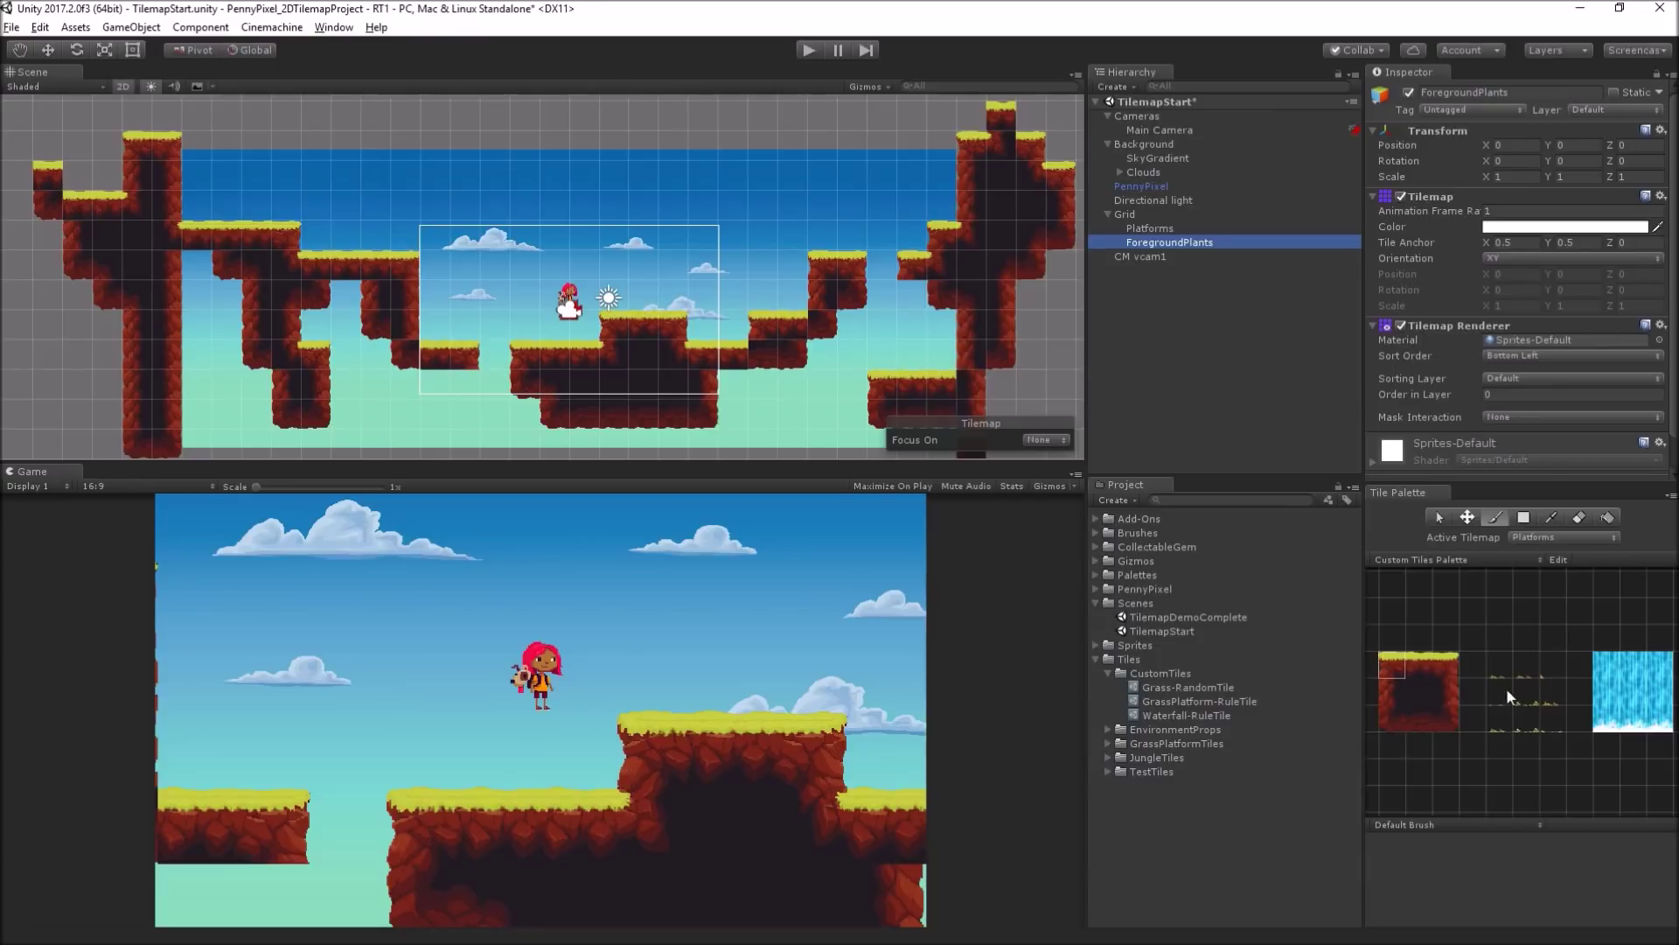
Step: Pick the grass tuft tile and set the palette's Active Tilemap to ForegroundPlants
click(1492, 670)
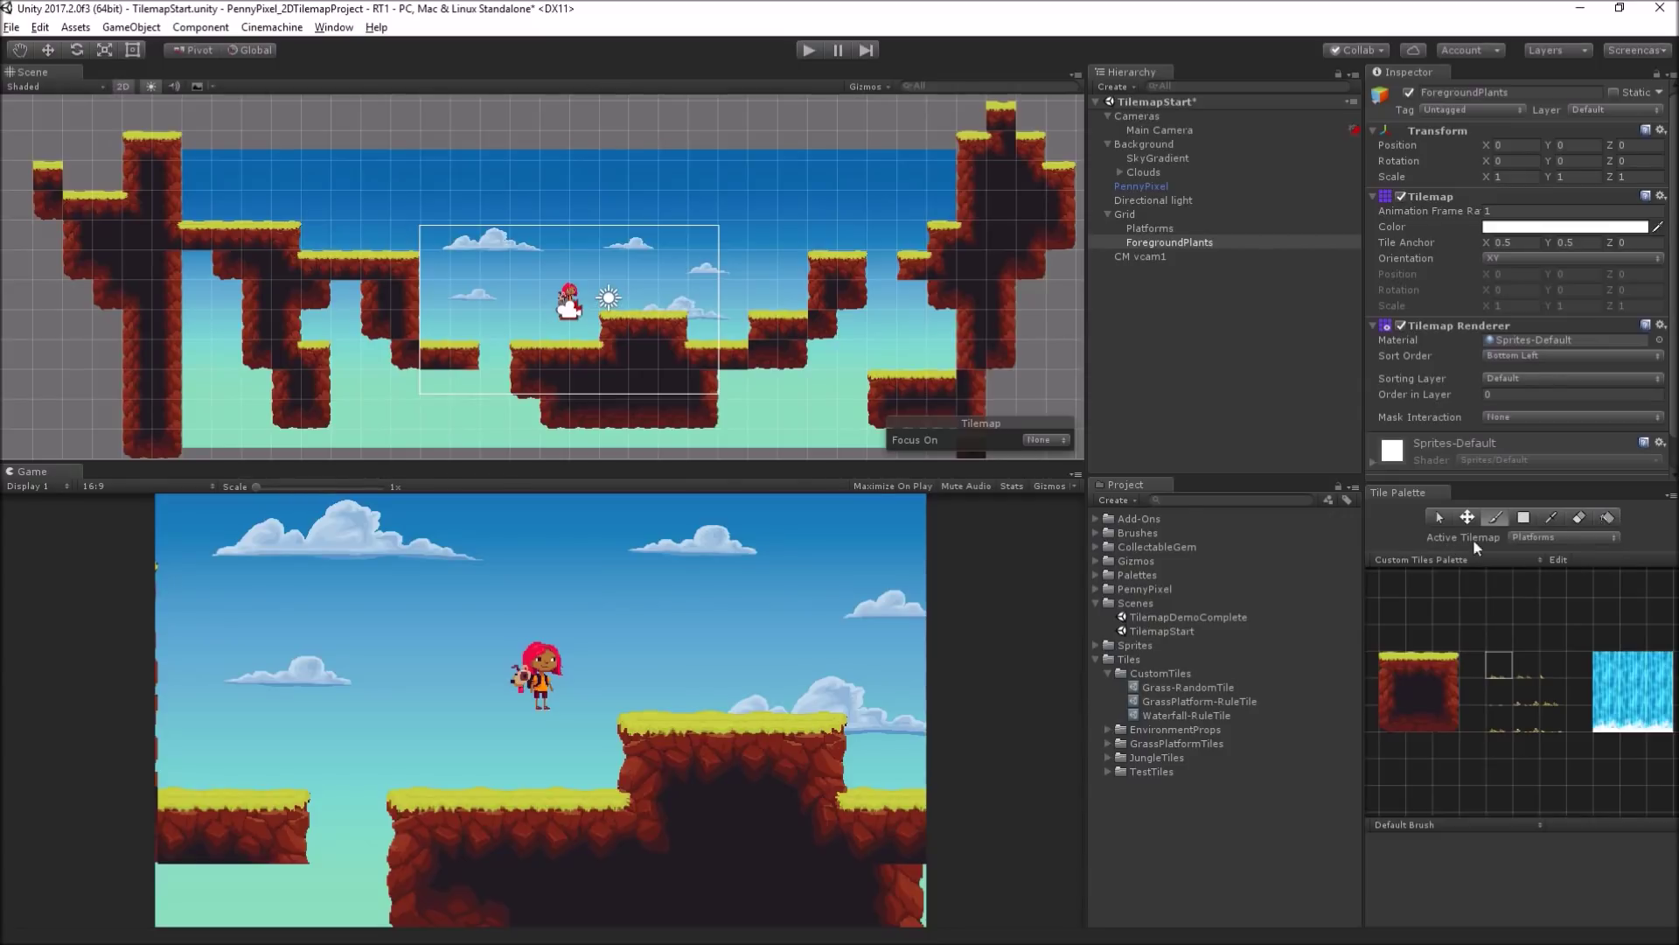
click(1591, 537)
click(1625, 547)
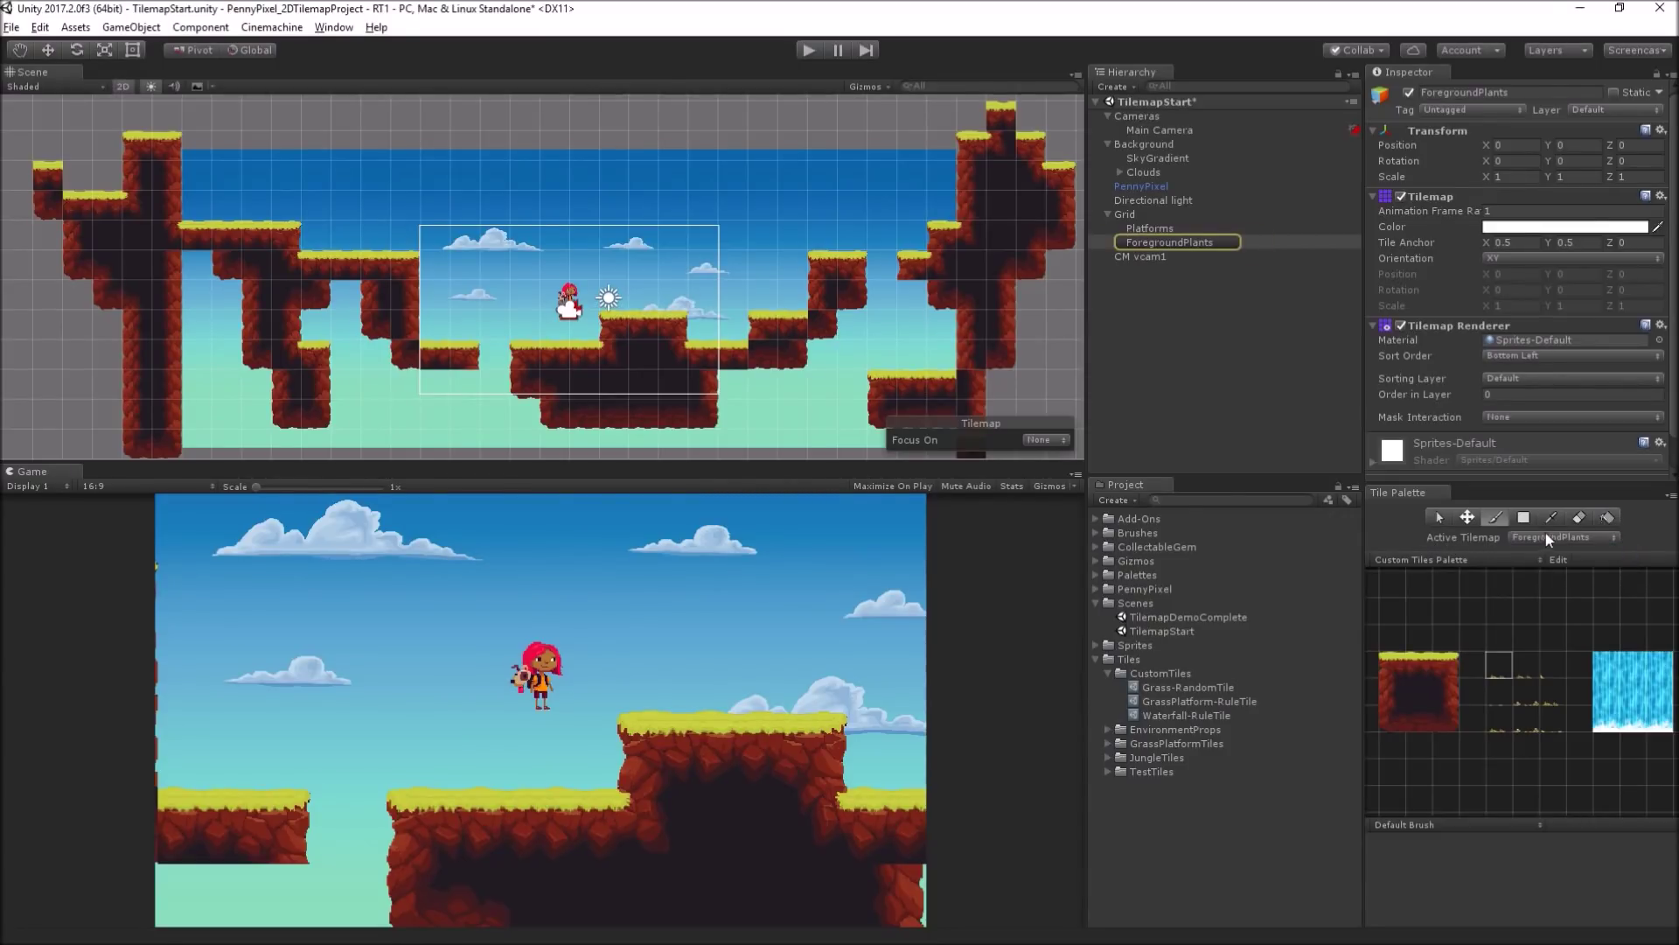
click(1515, 537)
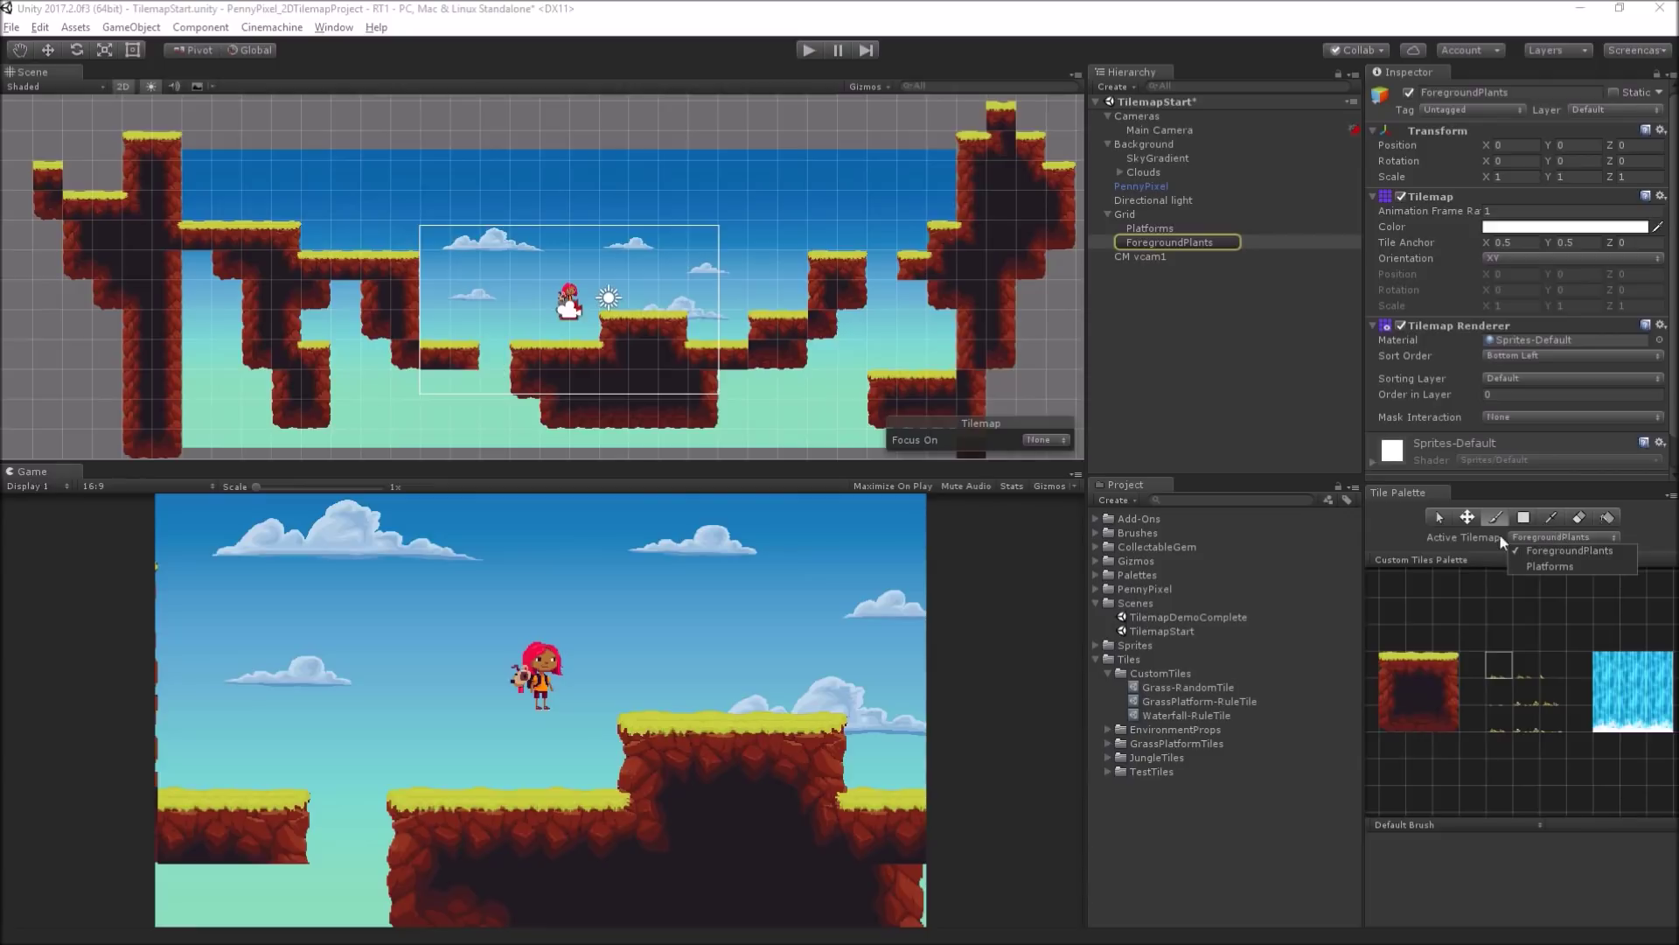
click(1552, 533)
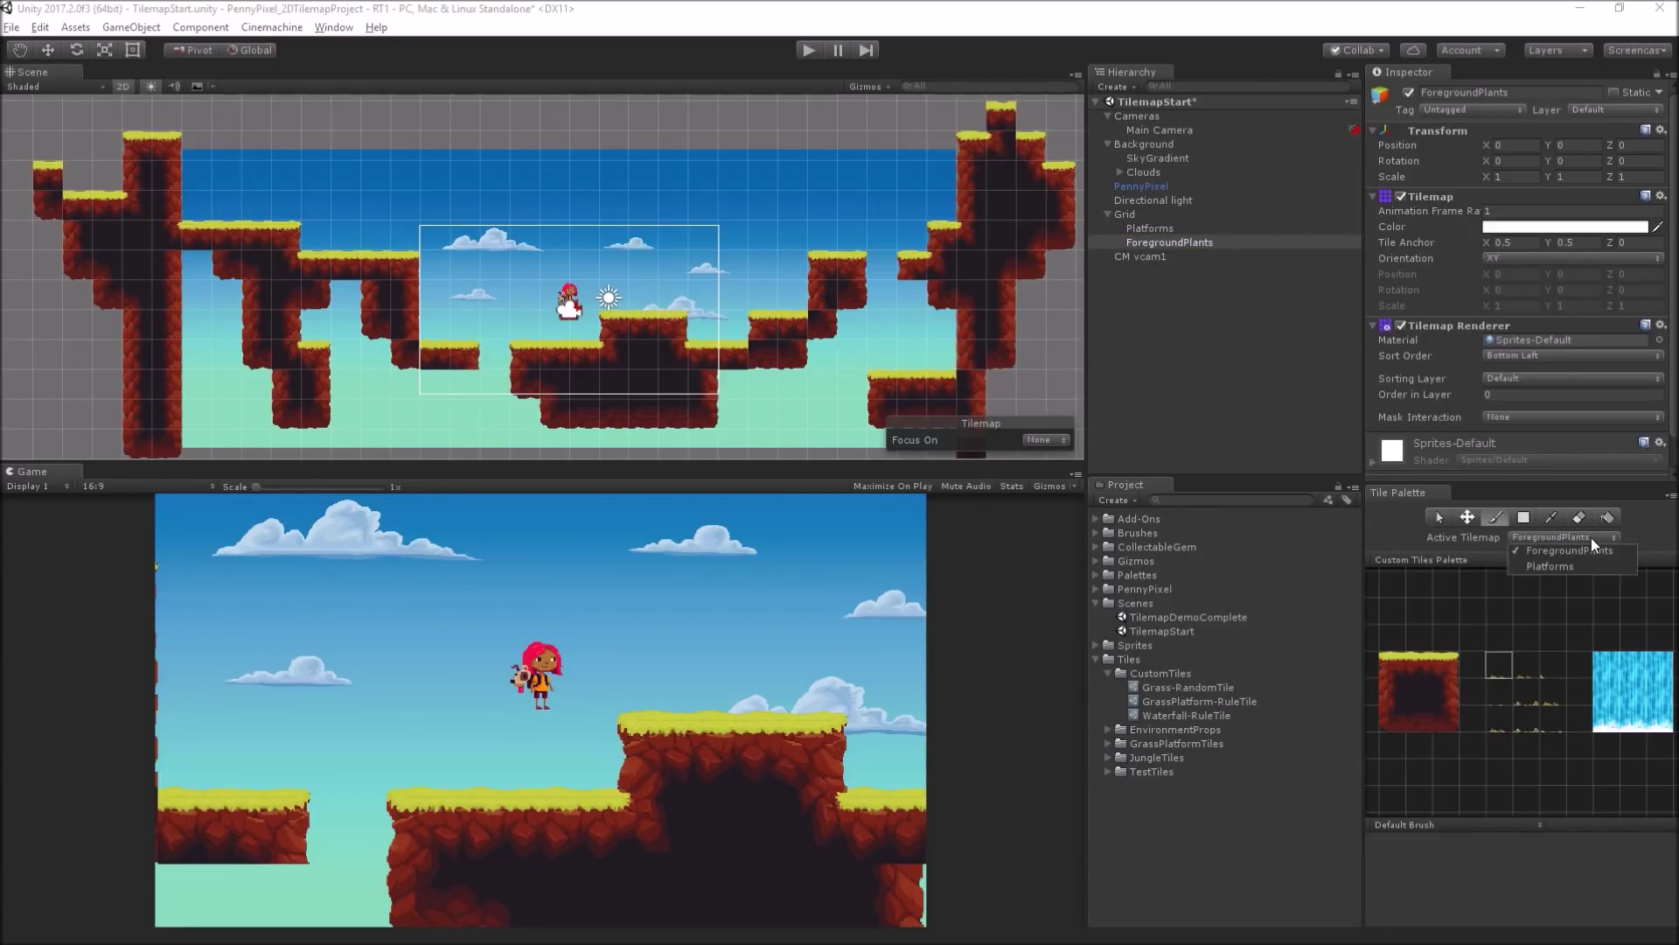
click(1592, 537)
click(1587, 550)
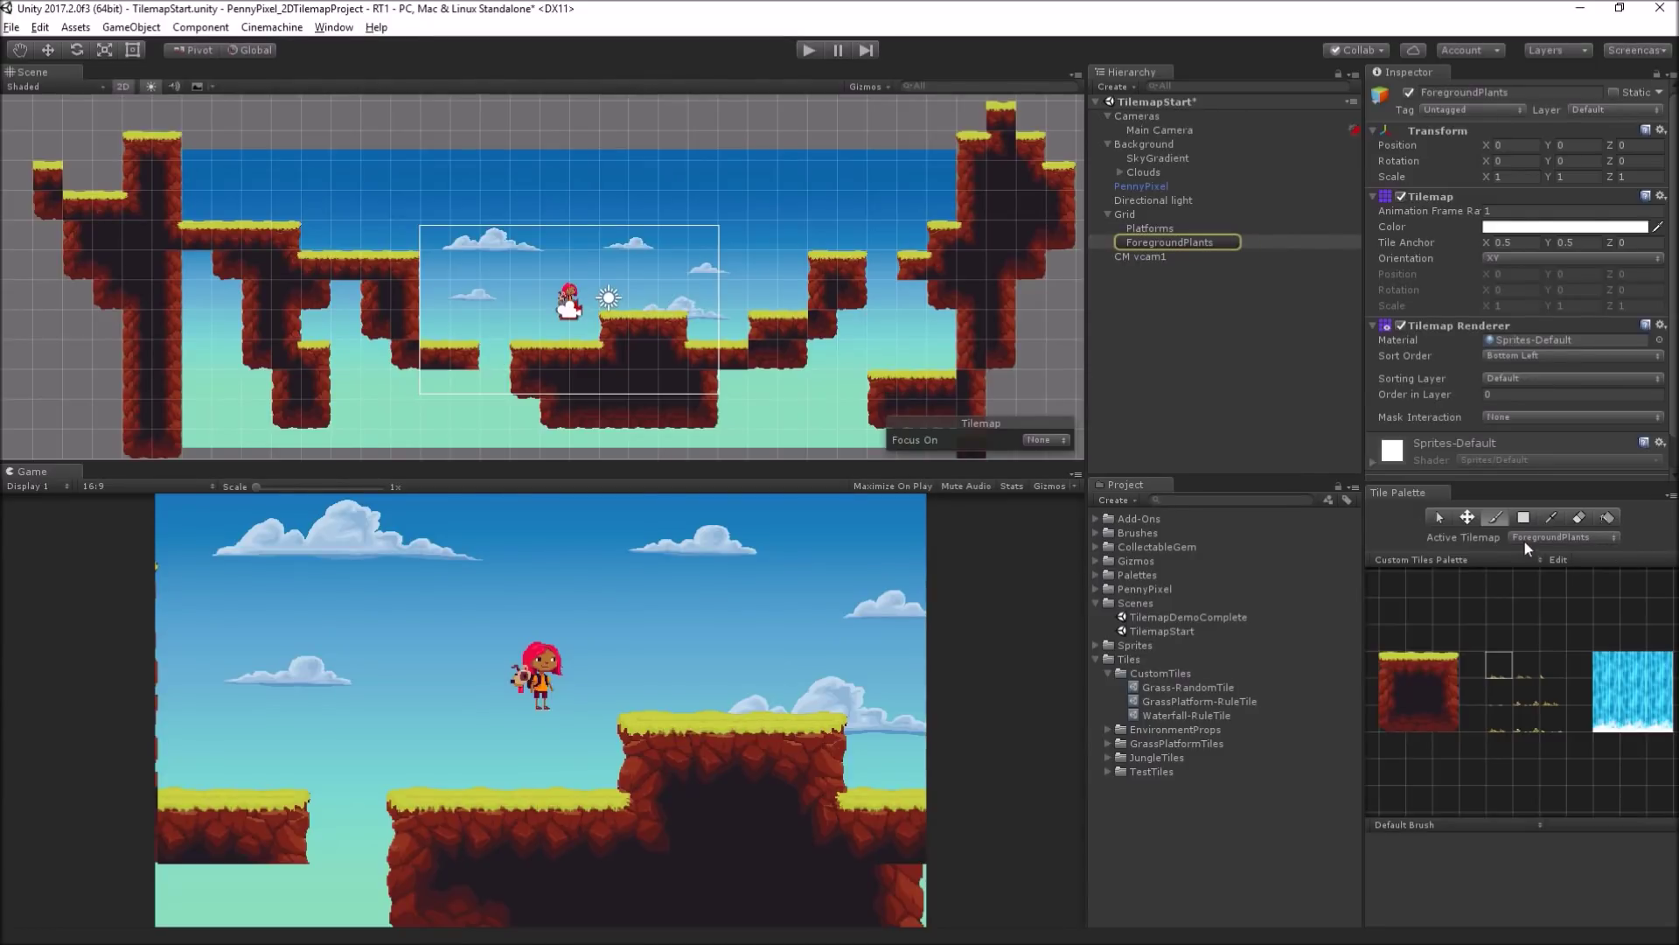
click(1561, 537)
click(1588, 549)
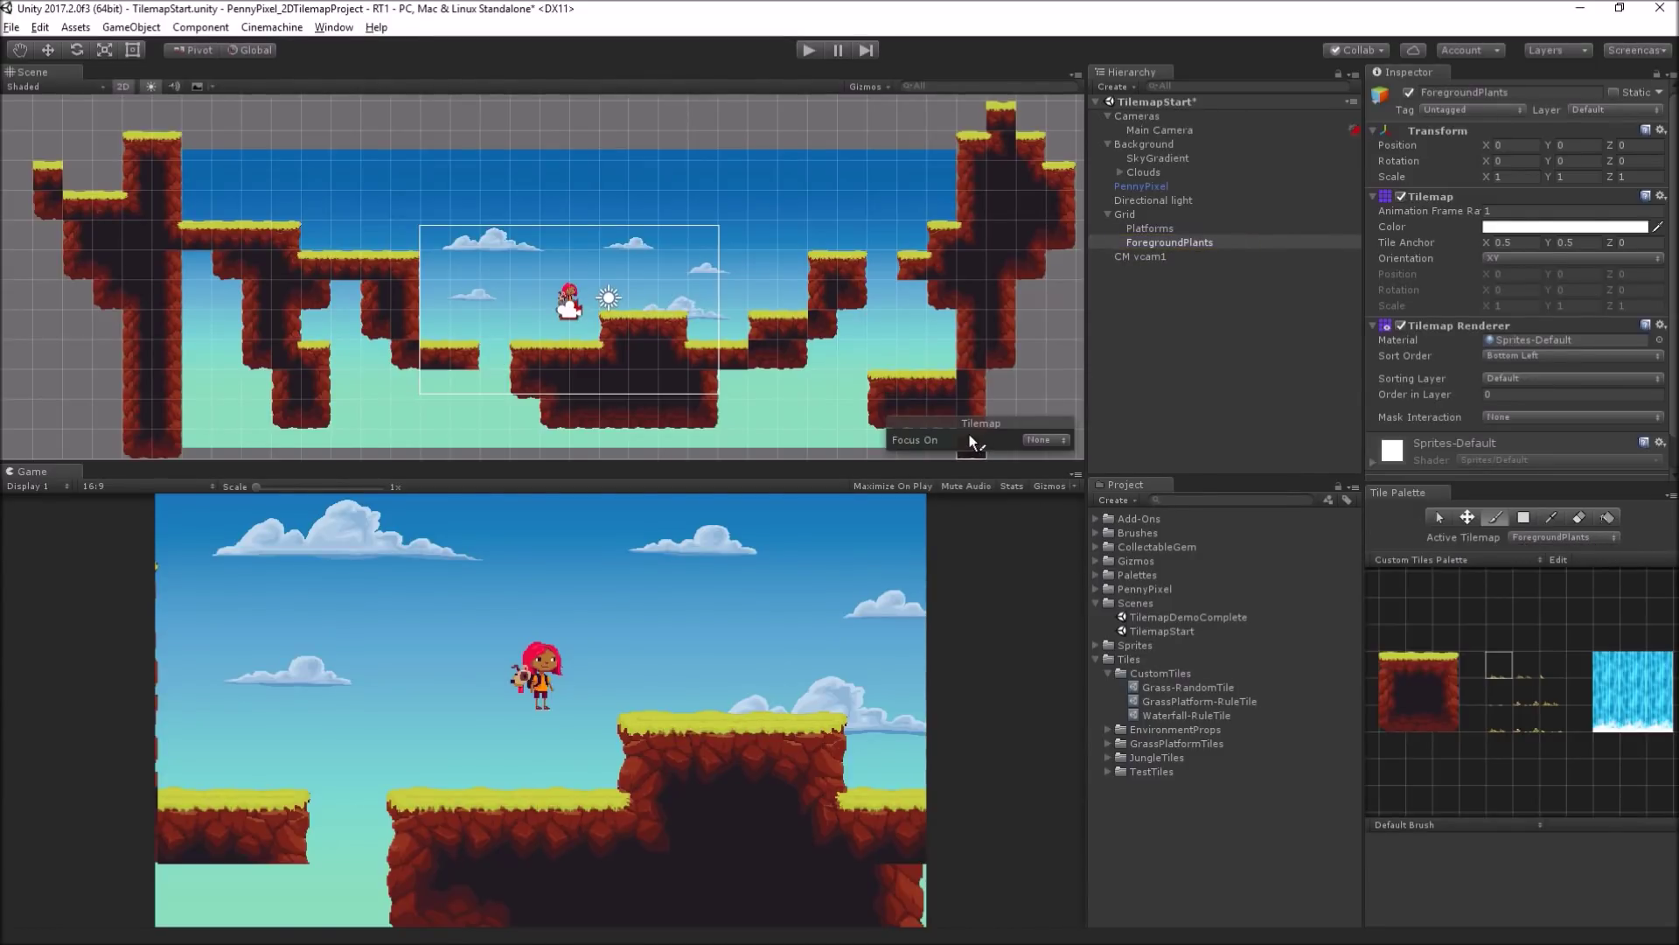
Step: With Focus On set to Tilemap, paint one grass tuft, then set Focus On back to None
click(1055, 441)
click(1071, 478)
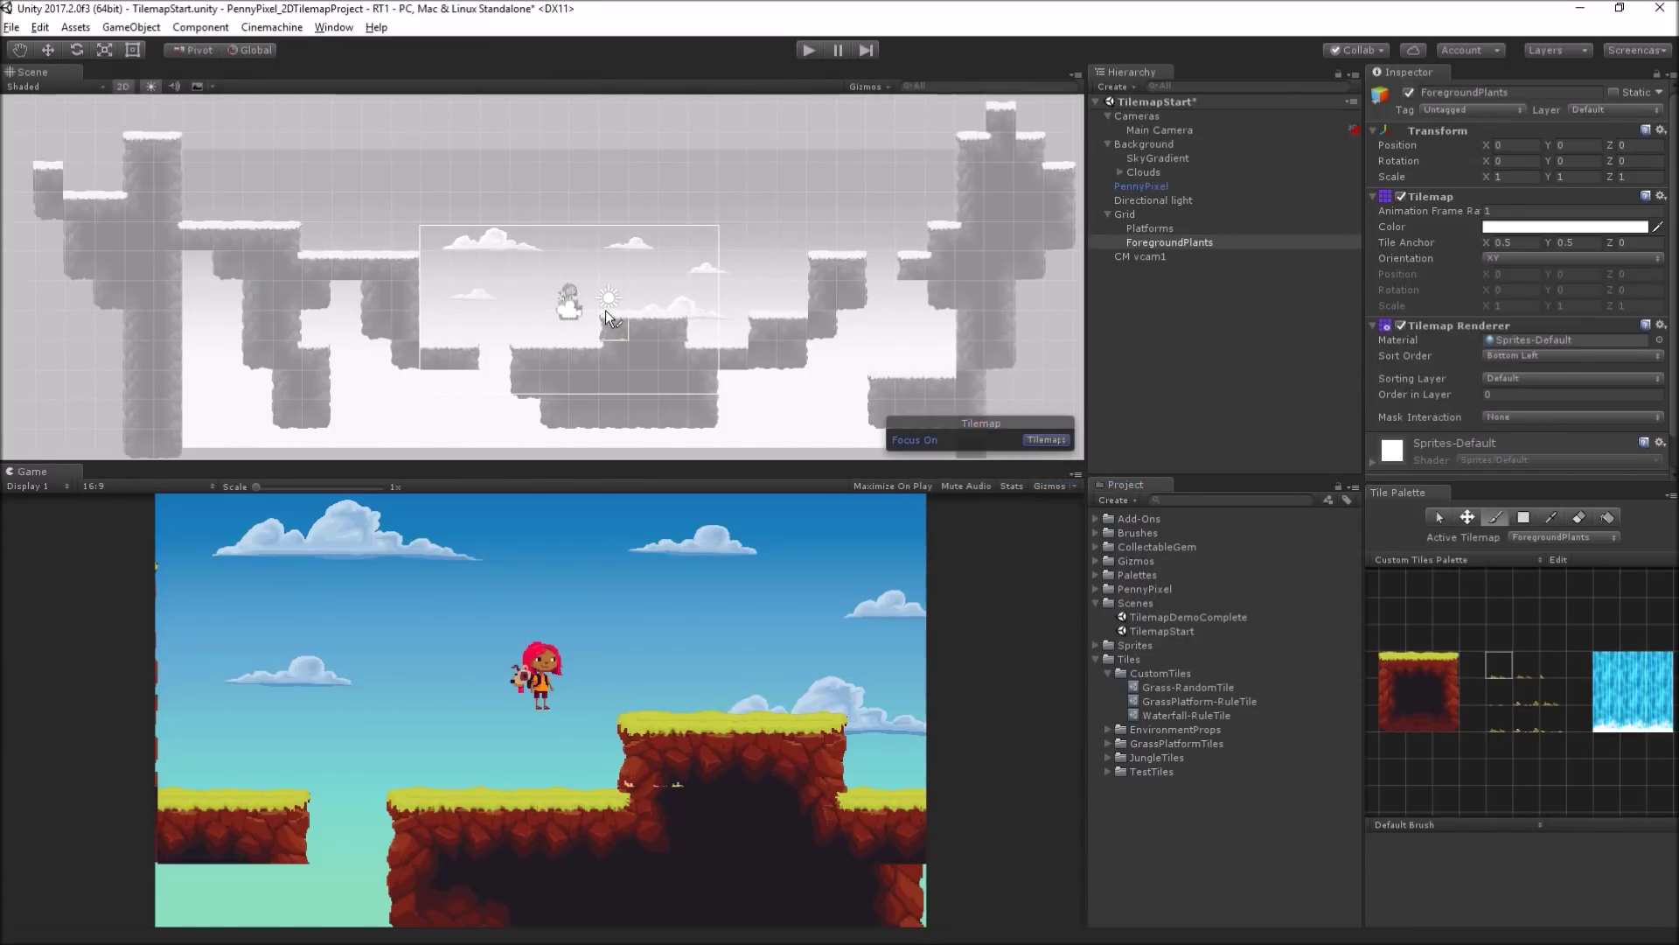
click(662, 320)
click(1048, 439)
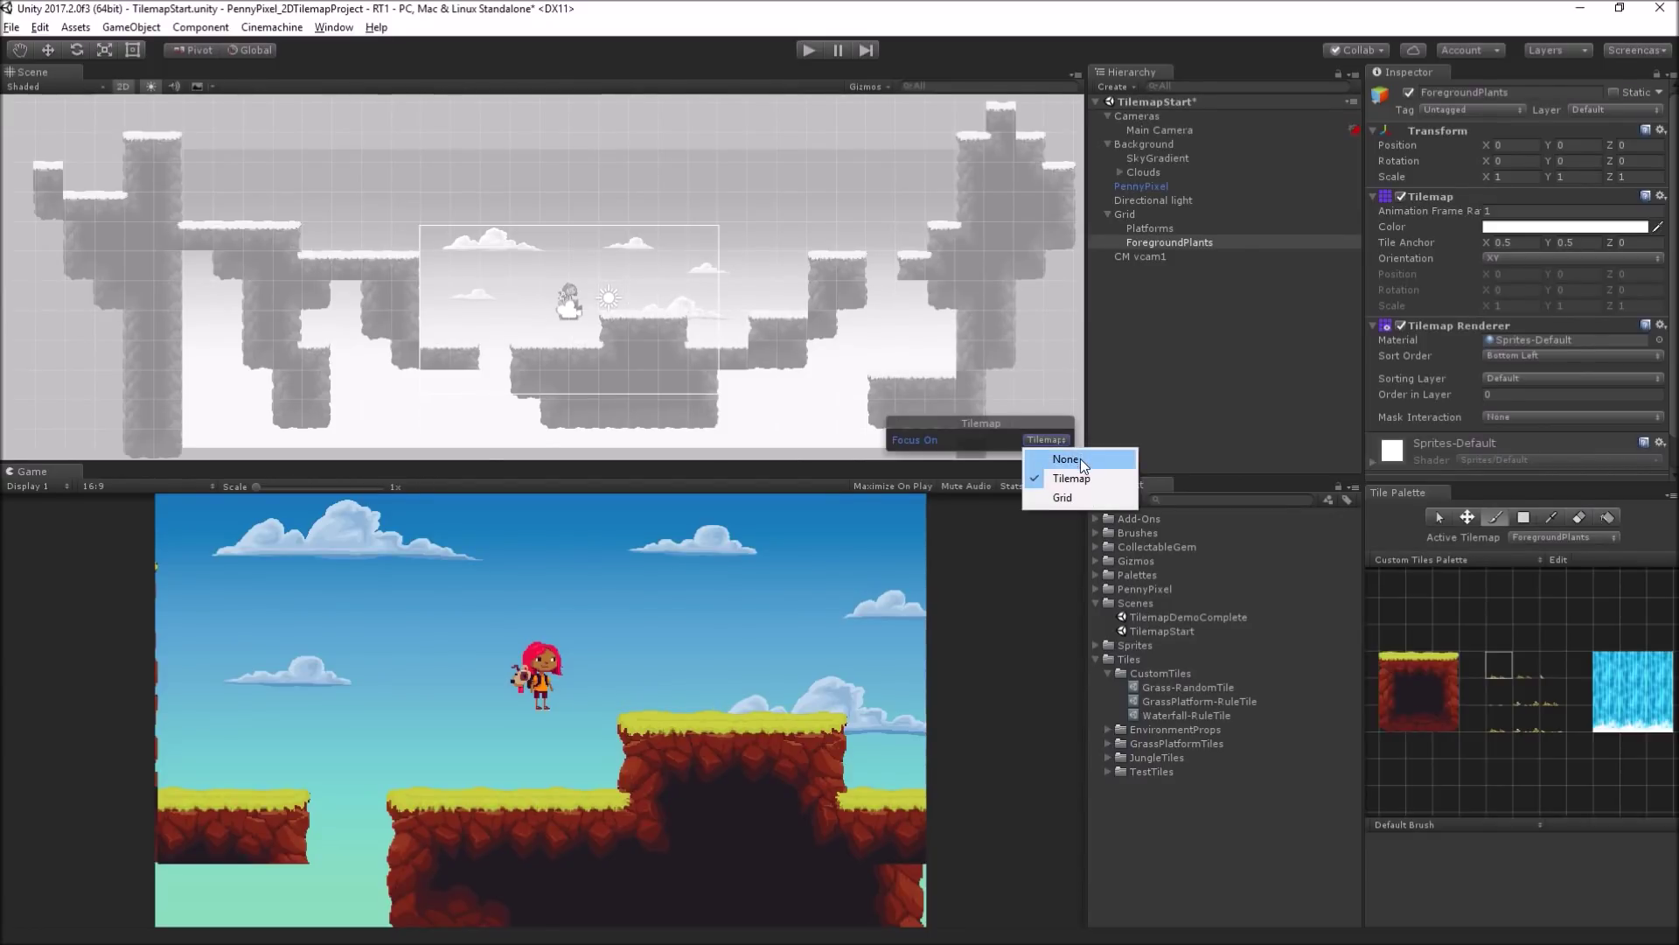
click(1079, 458)
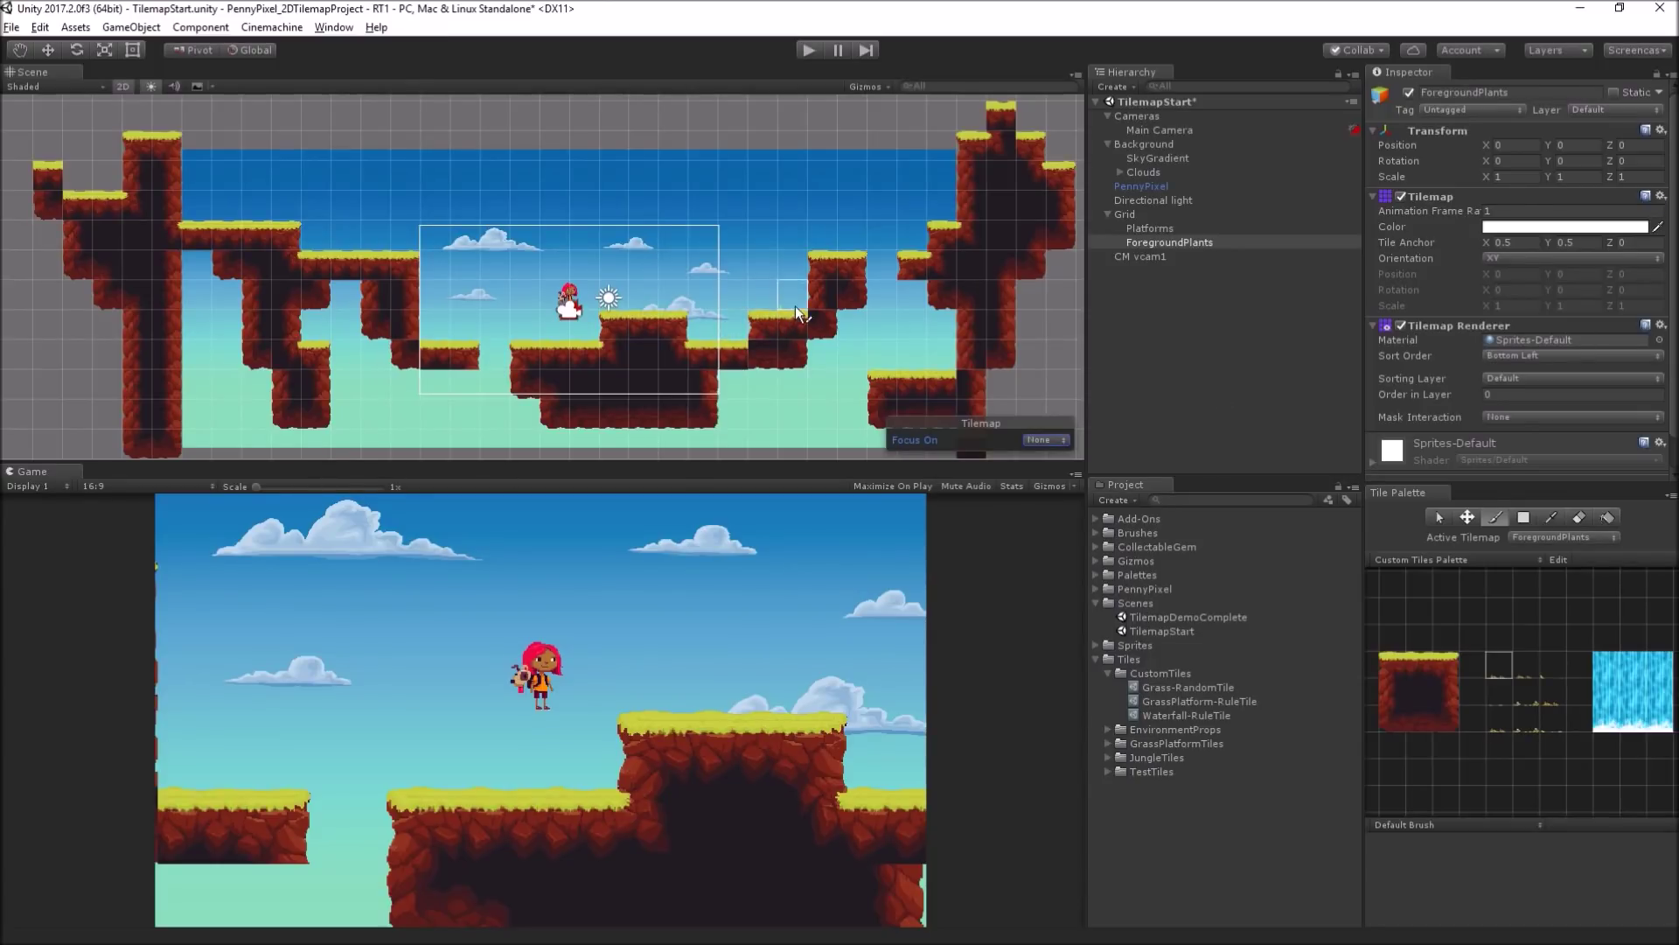
Step: Paint grass tufts along the right, middle and left platform tops, erasing a stray one above the gap
scroll(782, 306, up, 5)
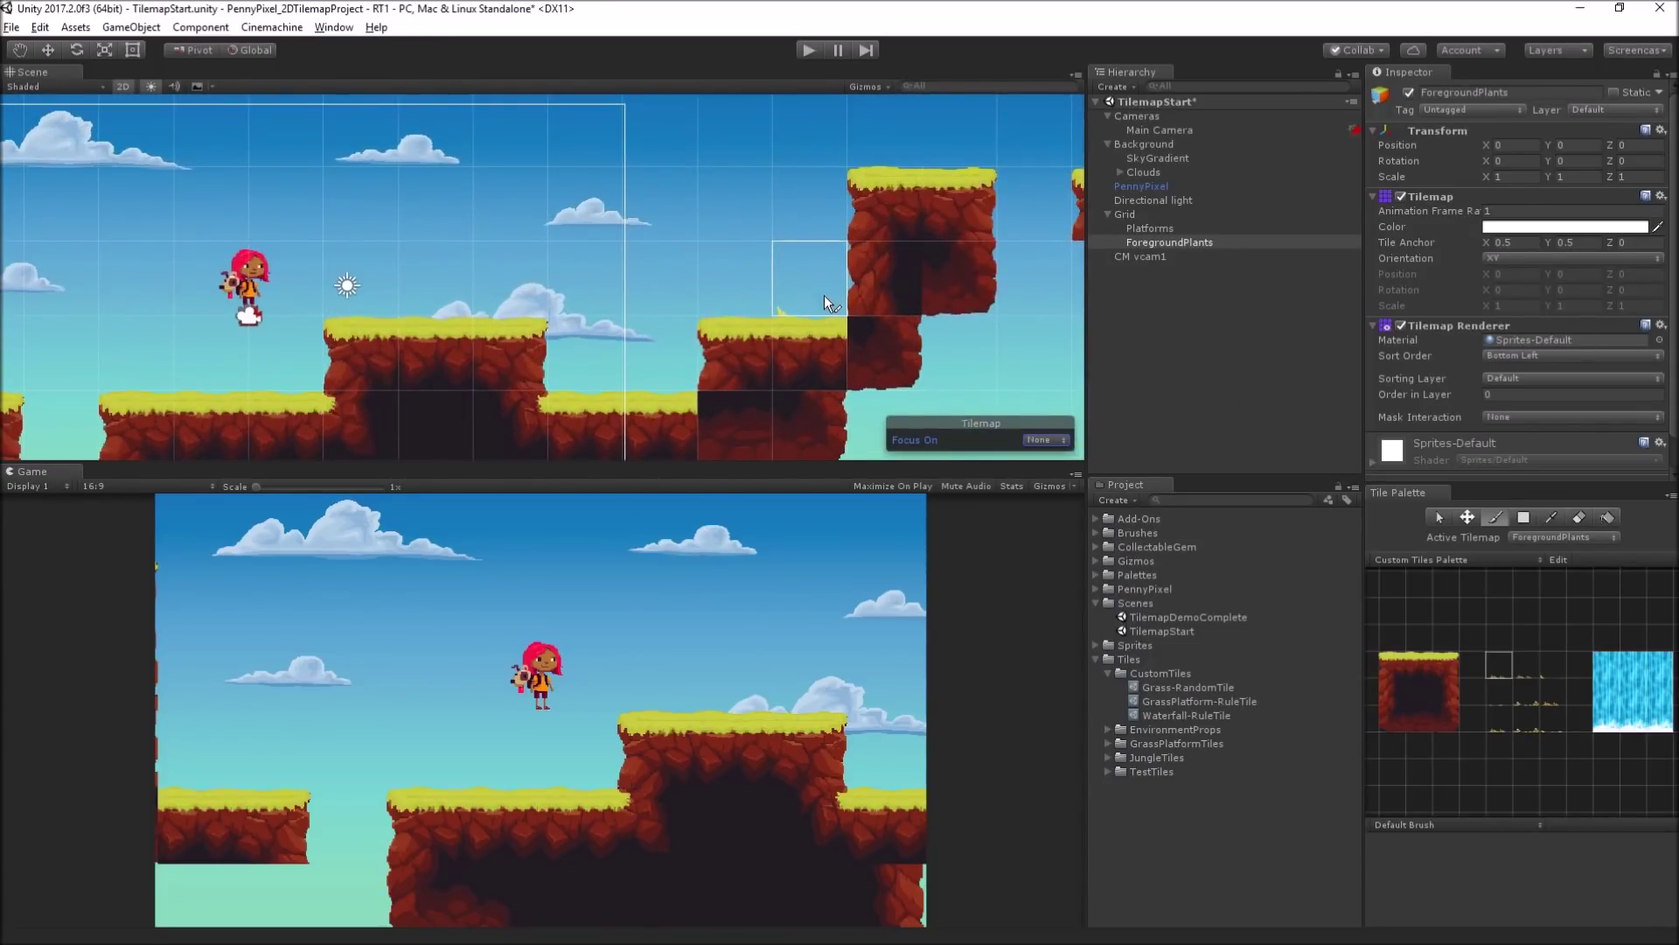
drag(822, 303, 716, 329)
drag(806, 306, 682, 321)
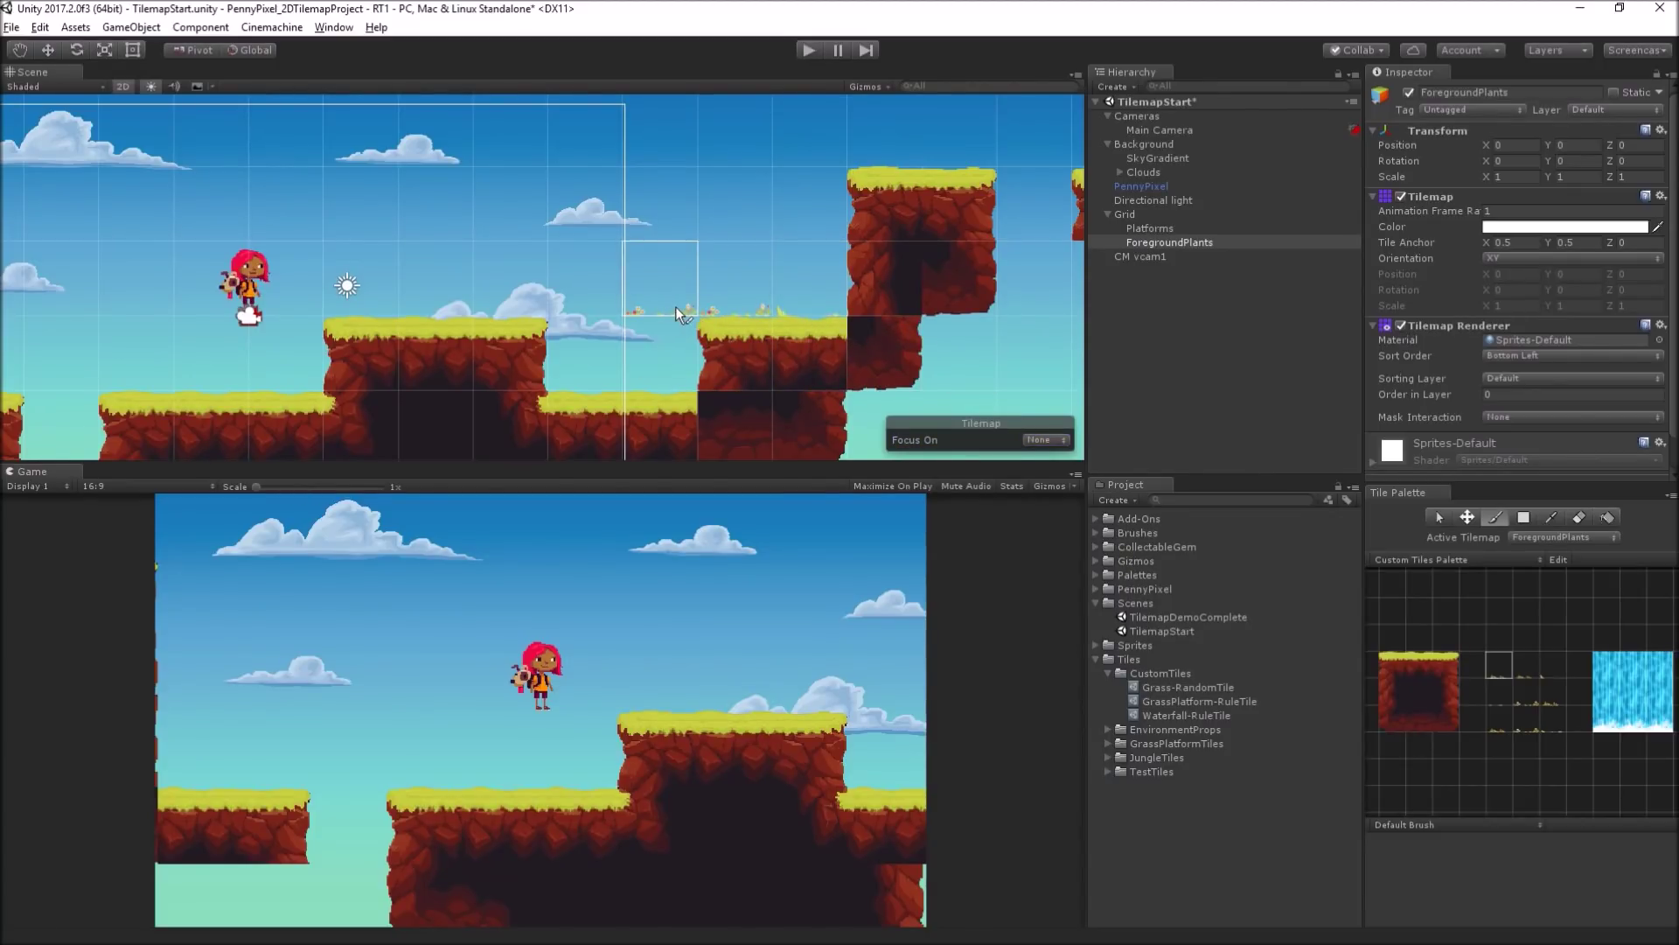
shift+click(672, 306)
drag(443, 308, 371, 307)
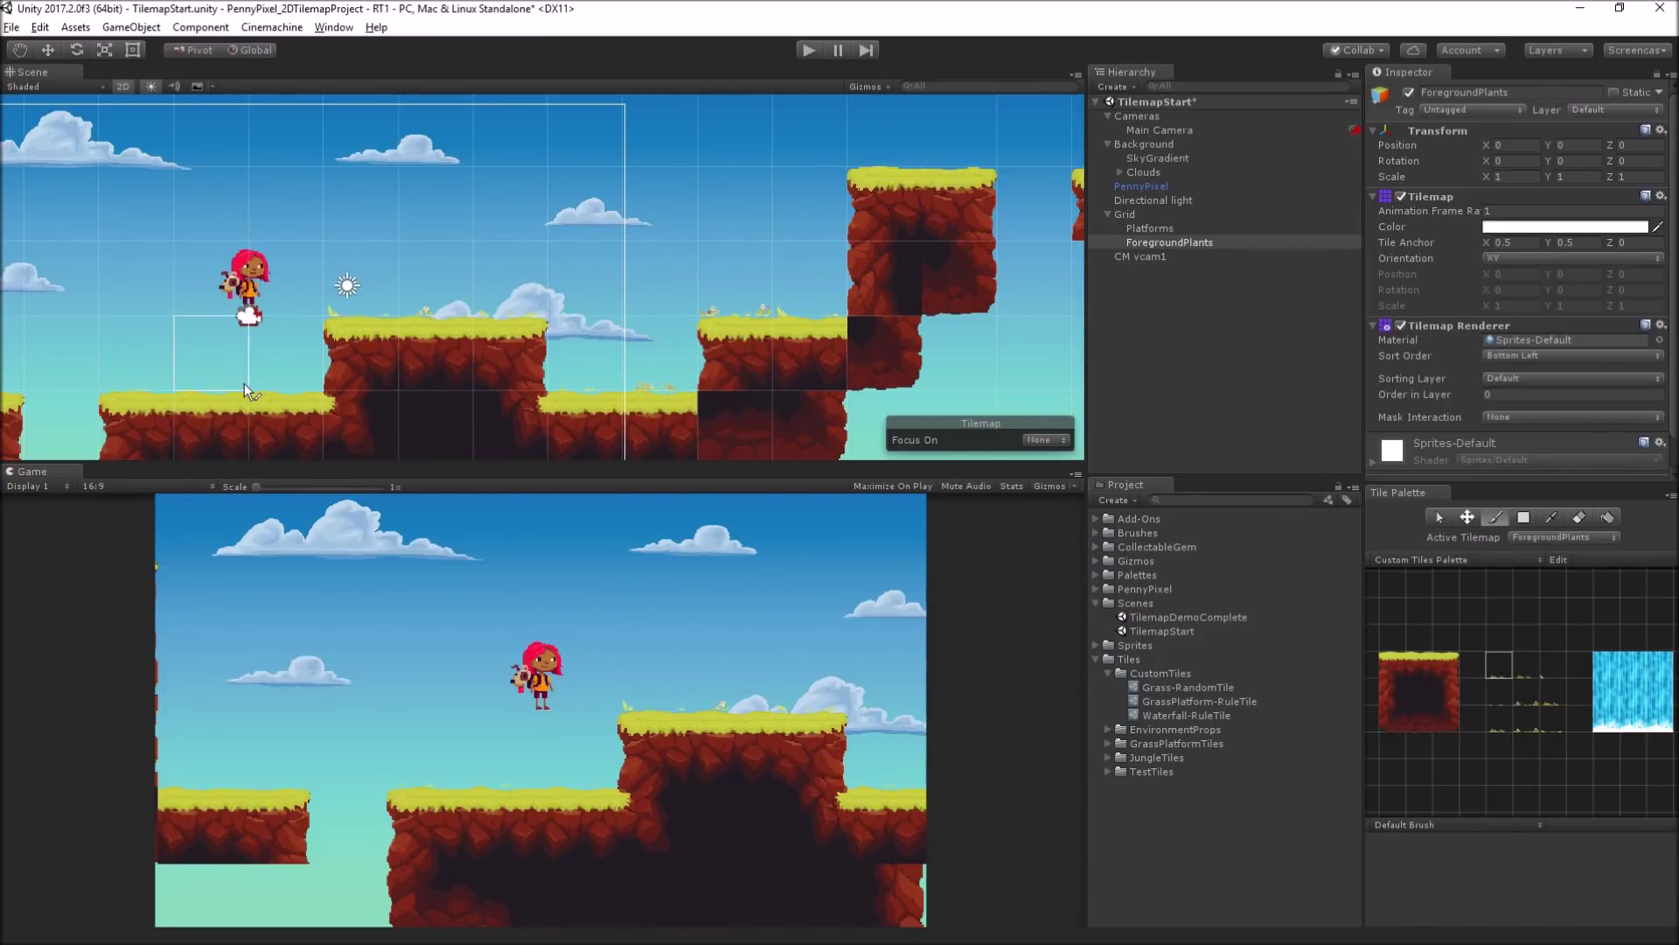
click(292, 379)
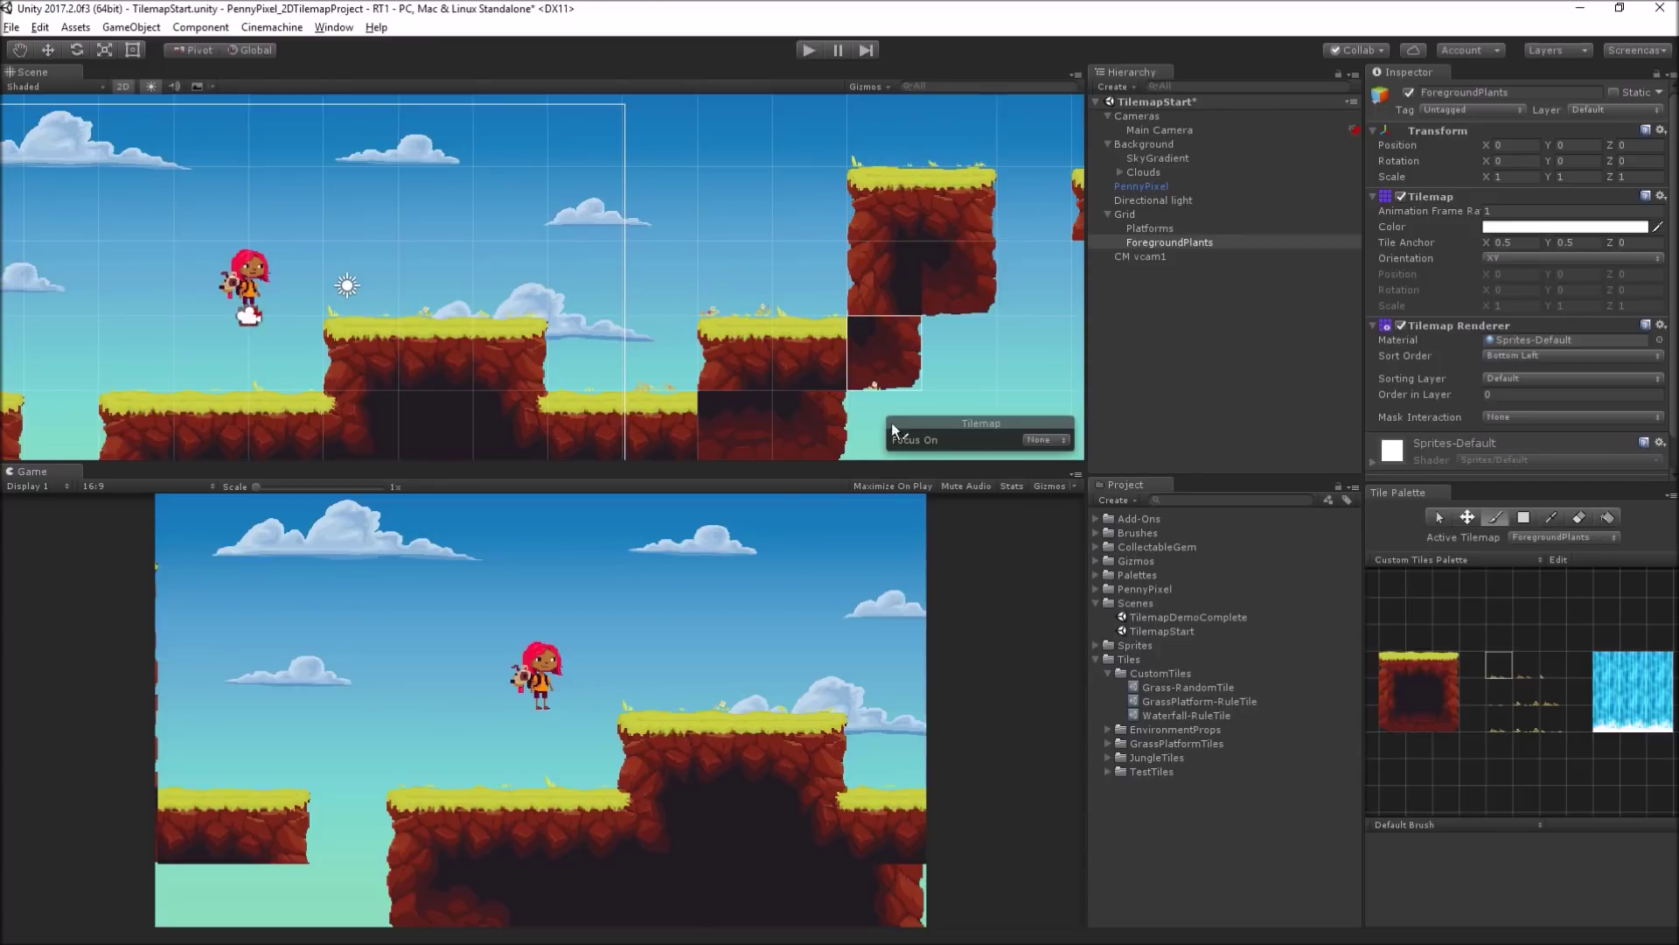
Step: Set the ForegroundPlants Tilemap Renderer's Sorting Layer to Foreground
scroll(517, 317, down, 2)
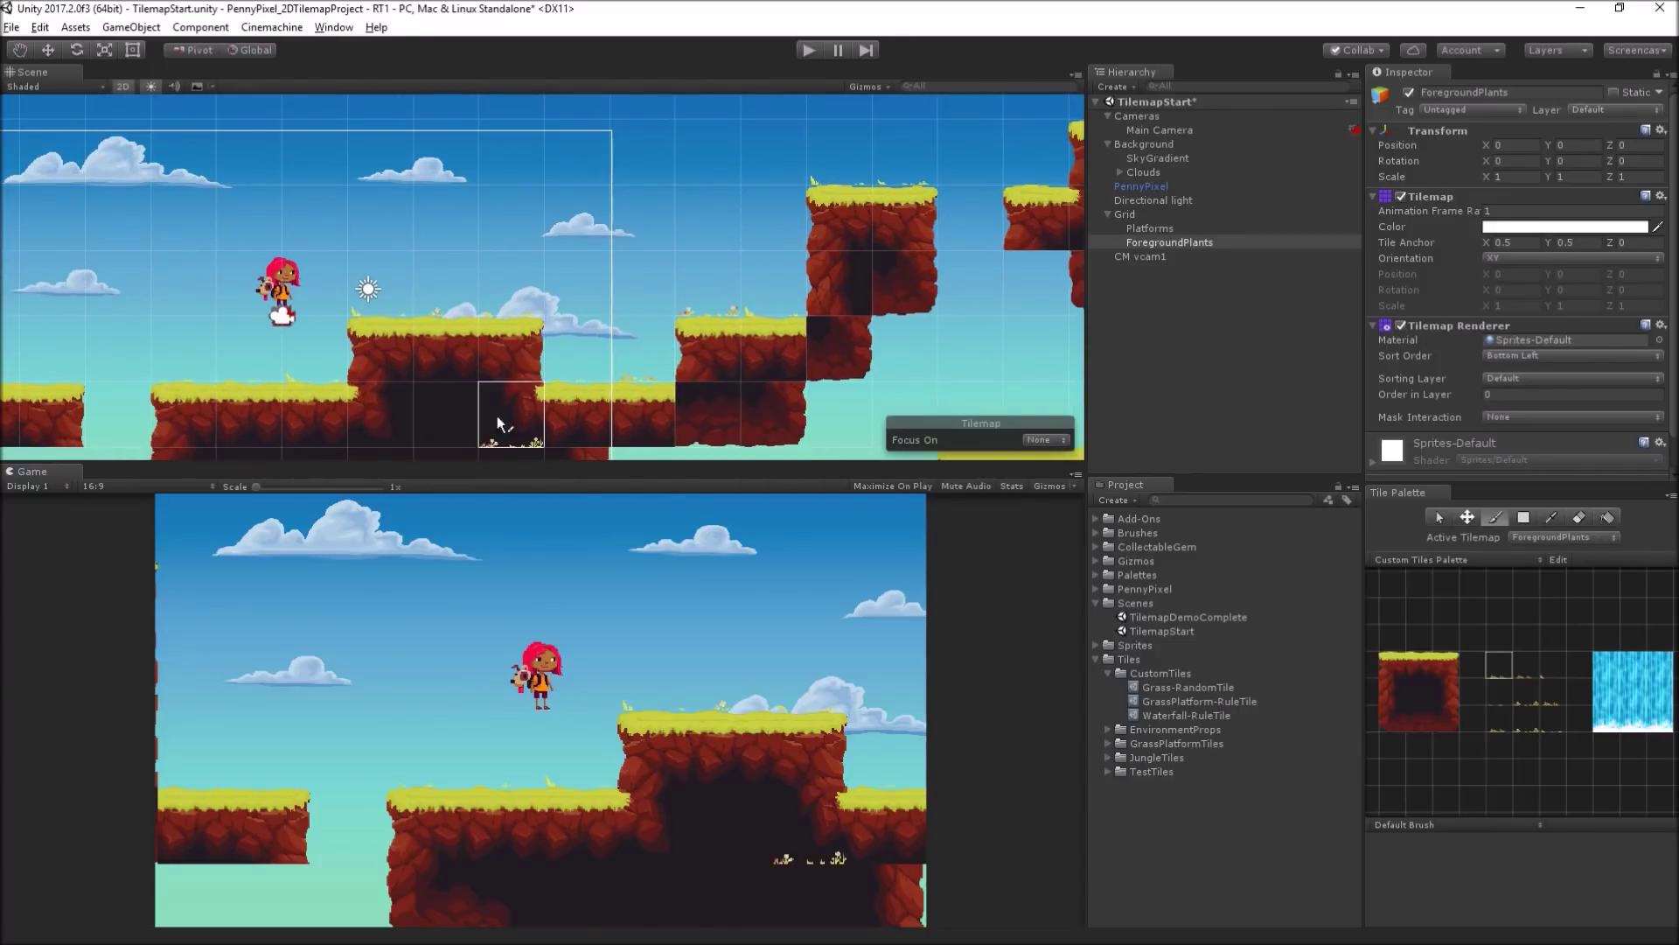
click(1195, 243)
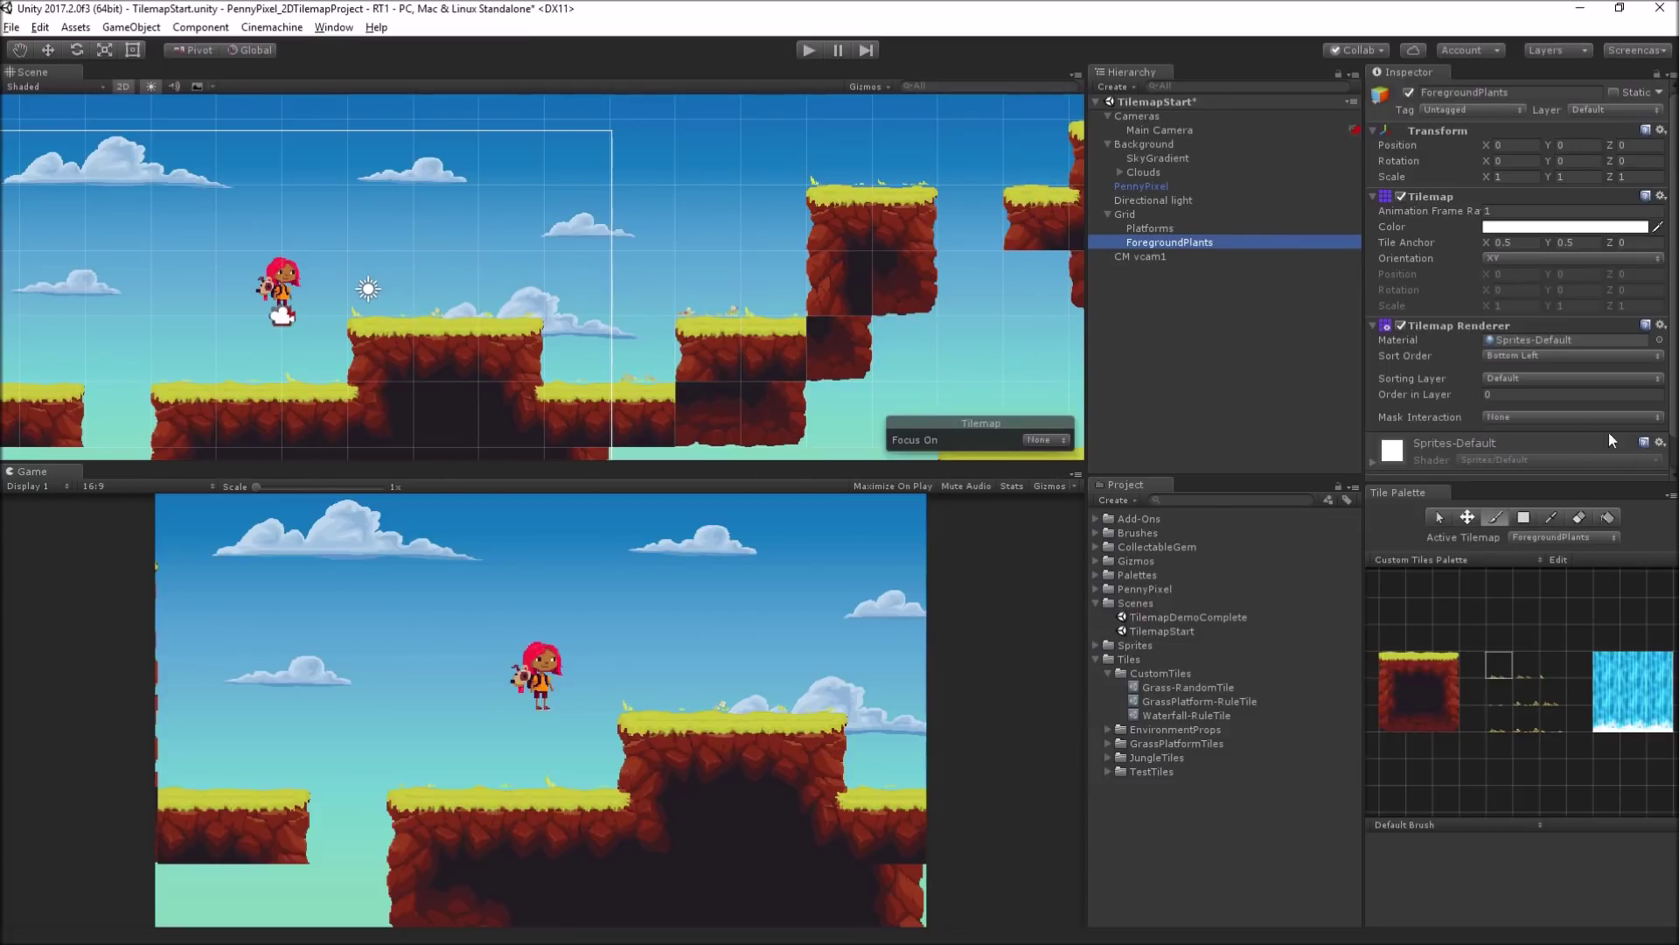
click(1516, 378)
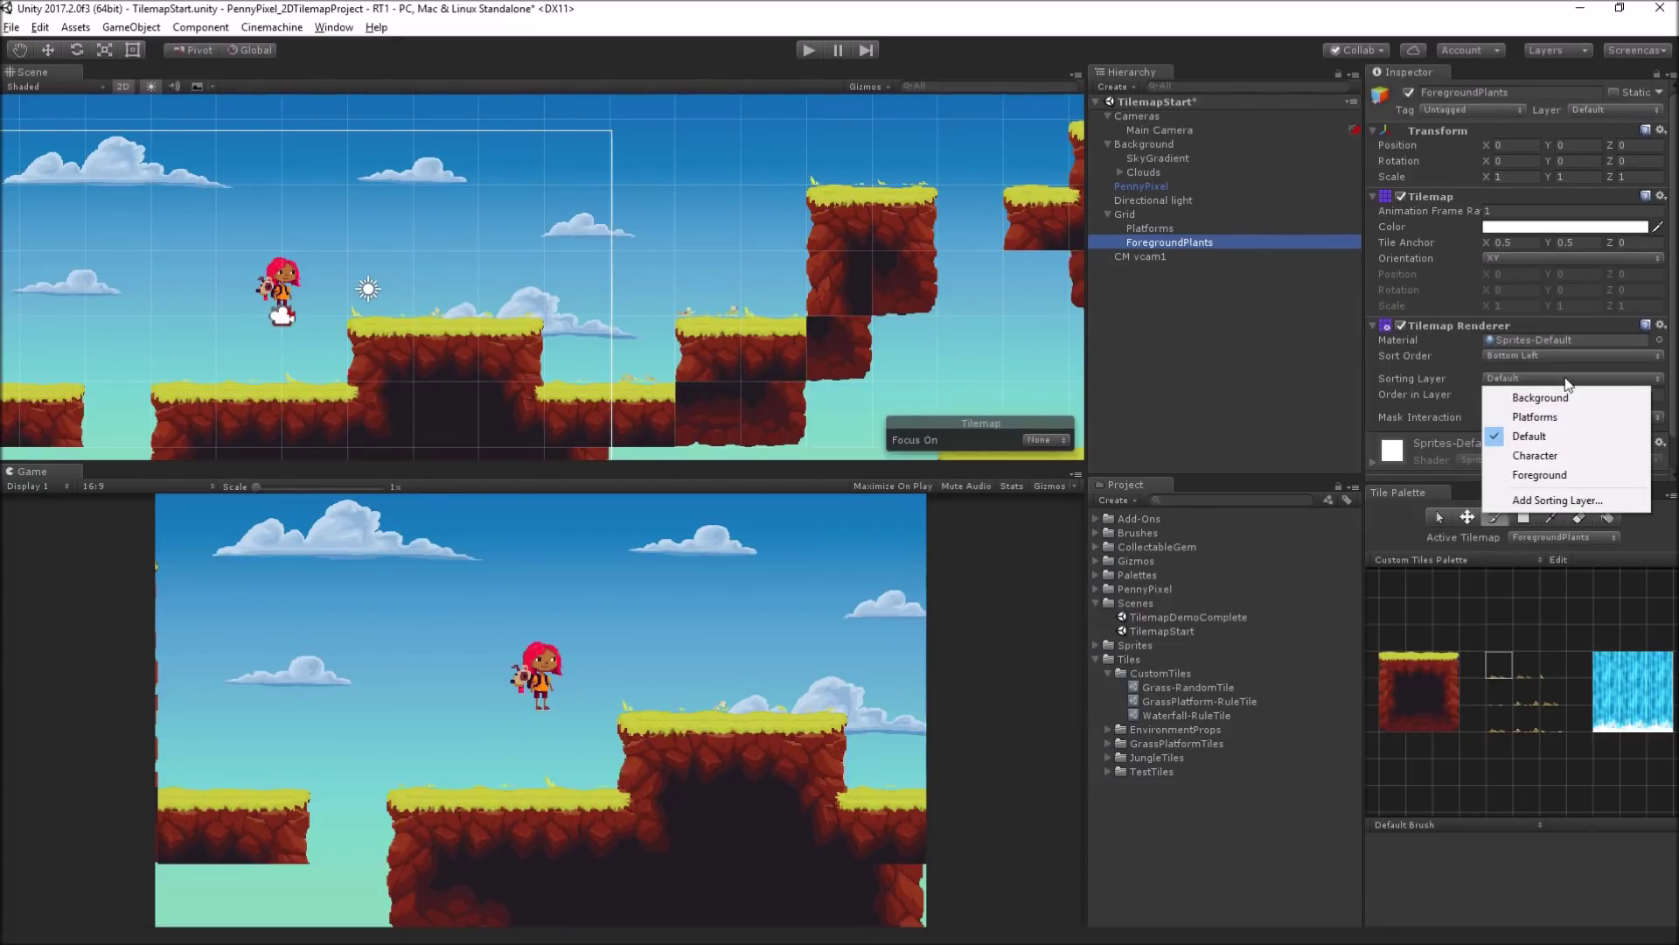
click(1565, 475)
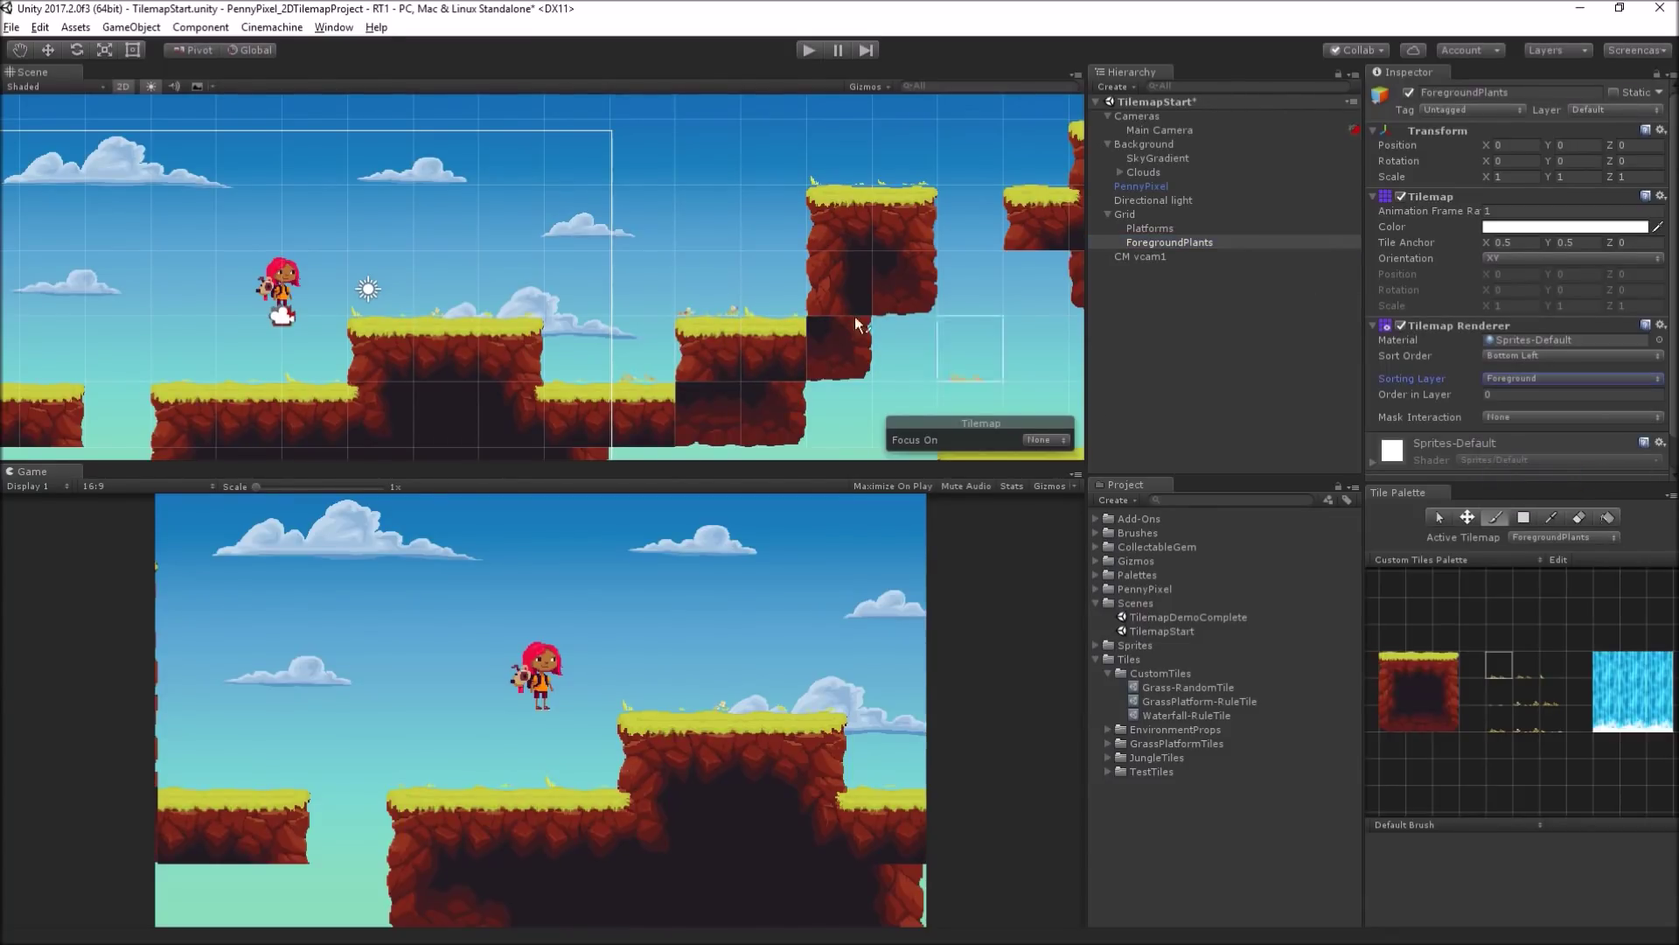
Step: Paint grass tufts along the lower and upper platform rows on the left of the level
middle_drag(556, 369, 783, 328)
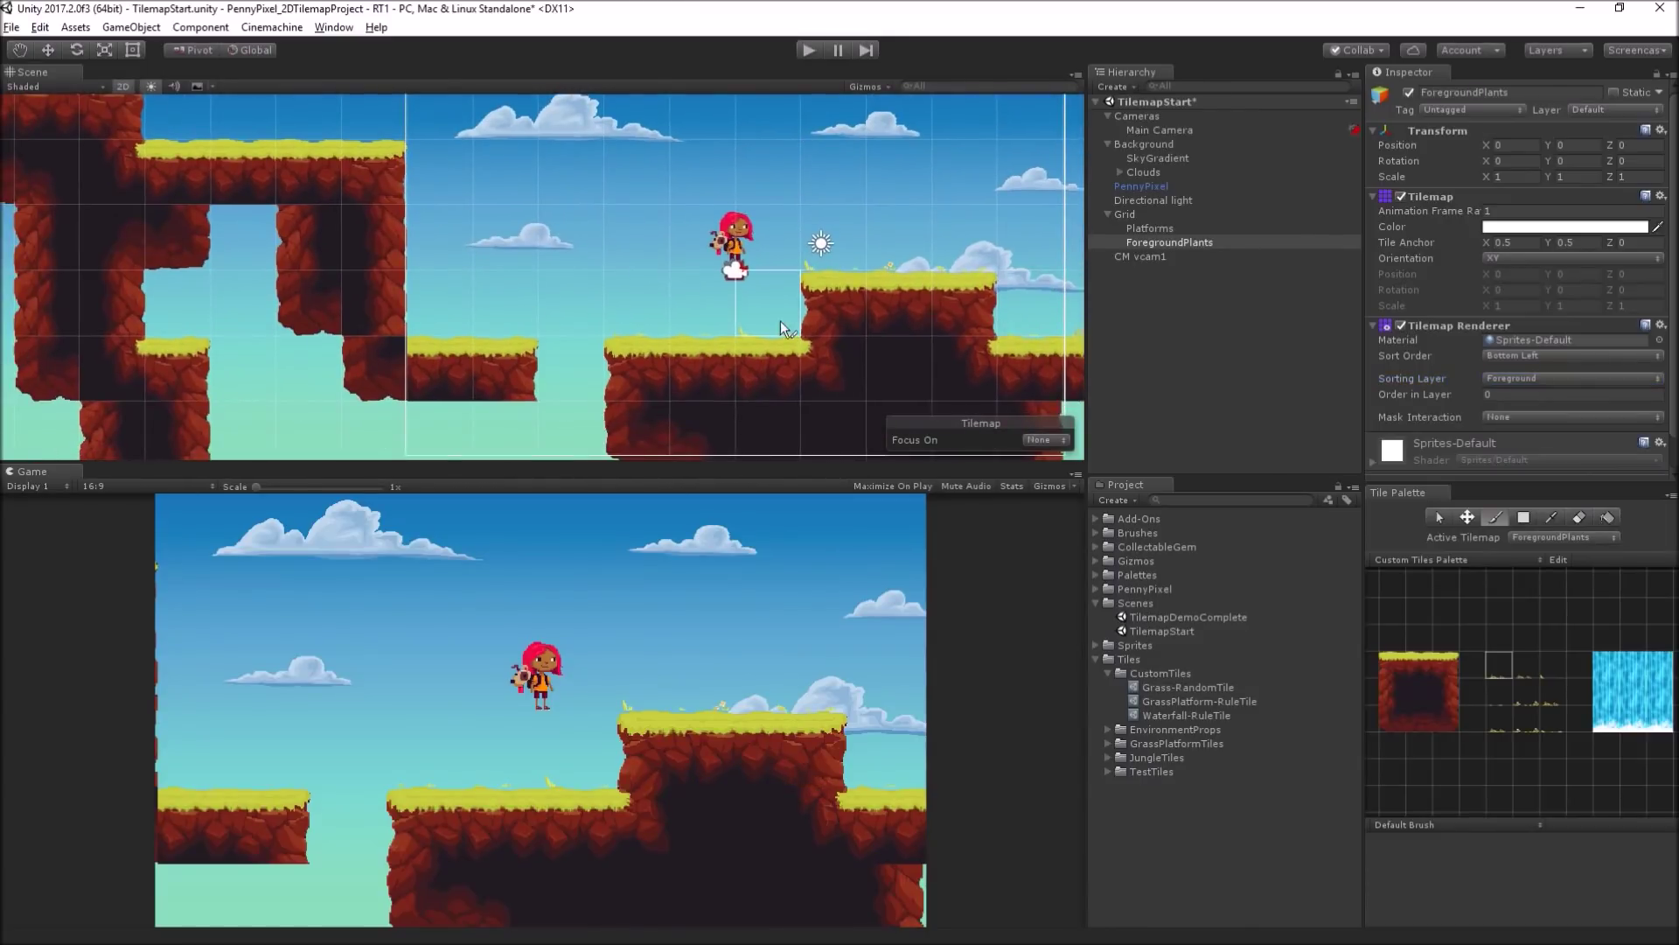
drag(437, 328, 453, 318)
middle_drag(376, 175, 426, 311)
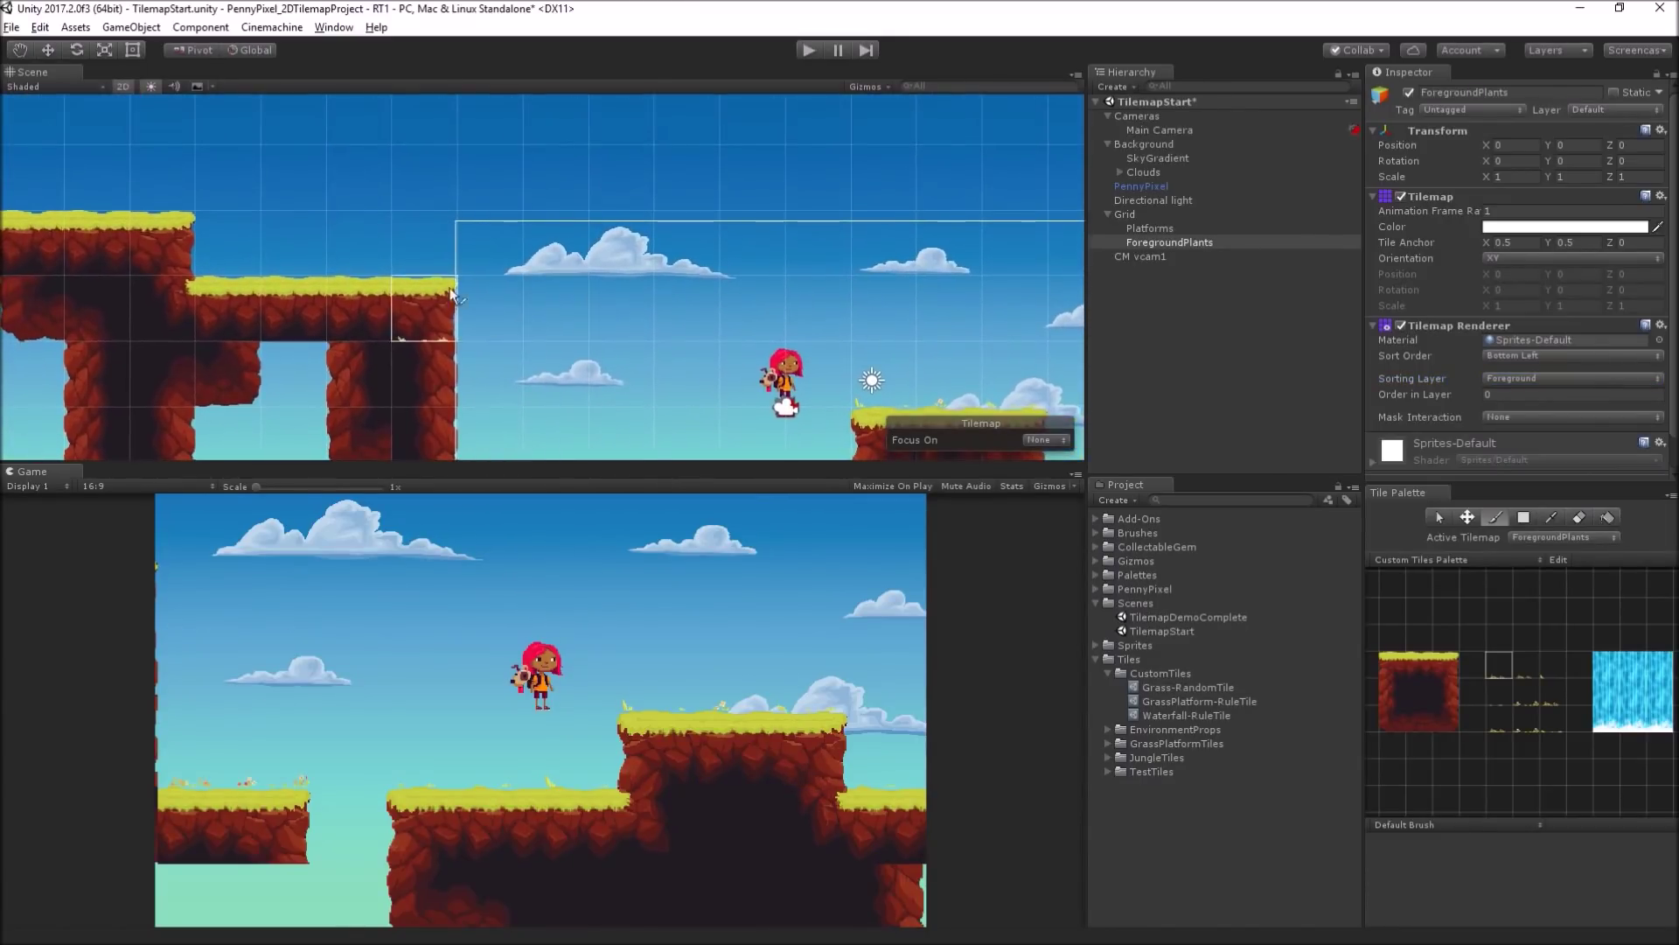
middle_drag(319, 178, 717, 268)
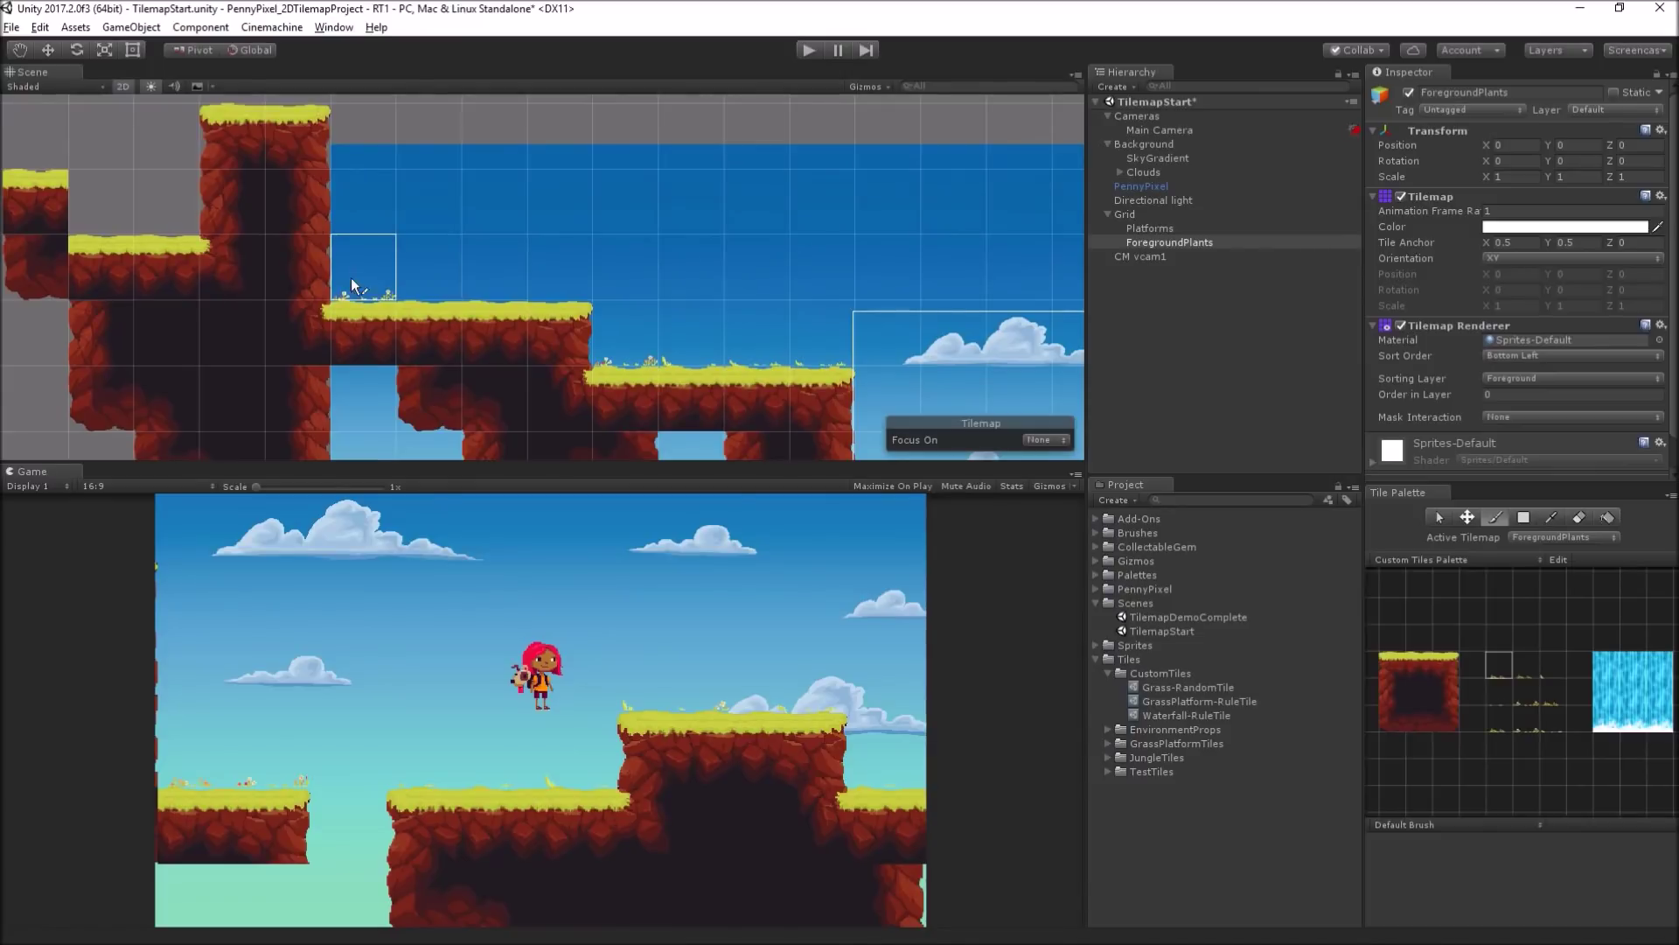
drag(350, 276, 624, 270)
Step: Move the view along the level to the next stretch of platforms
key(Left)
key(Up)
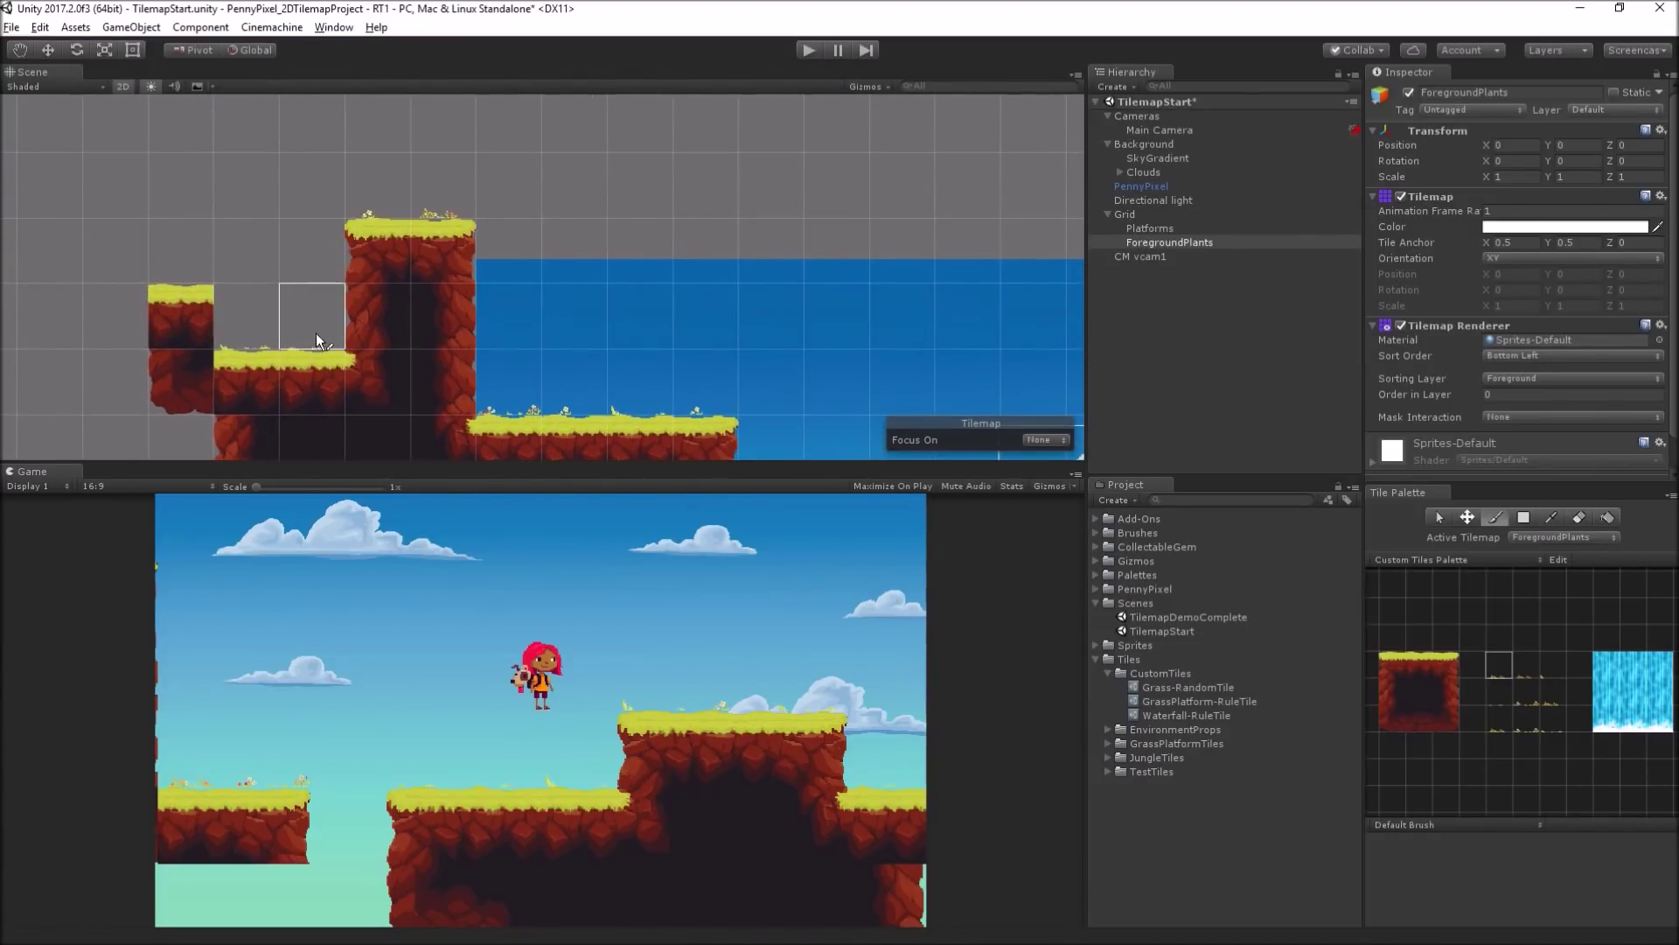
key(Right)
key(Down)
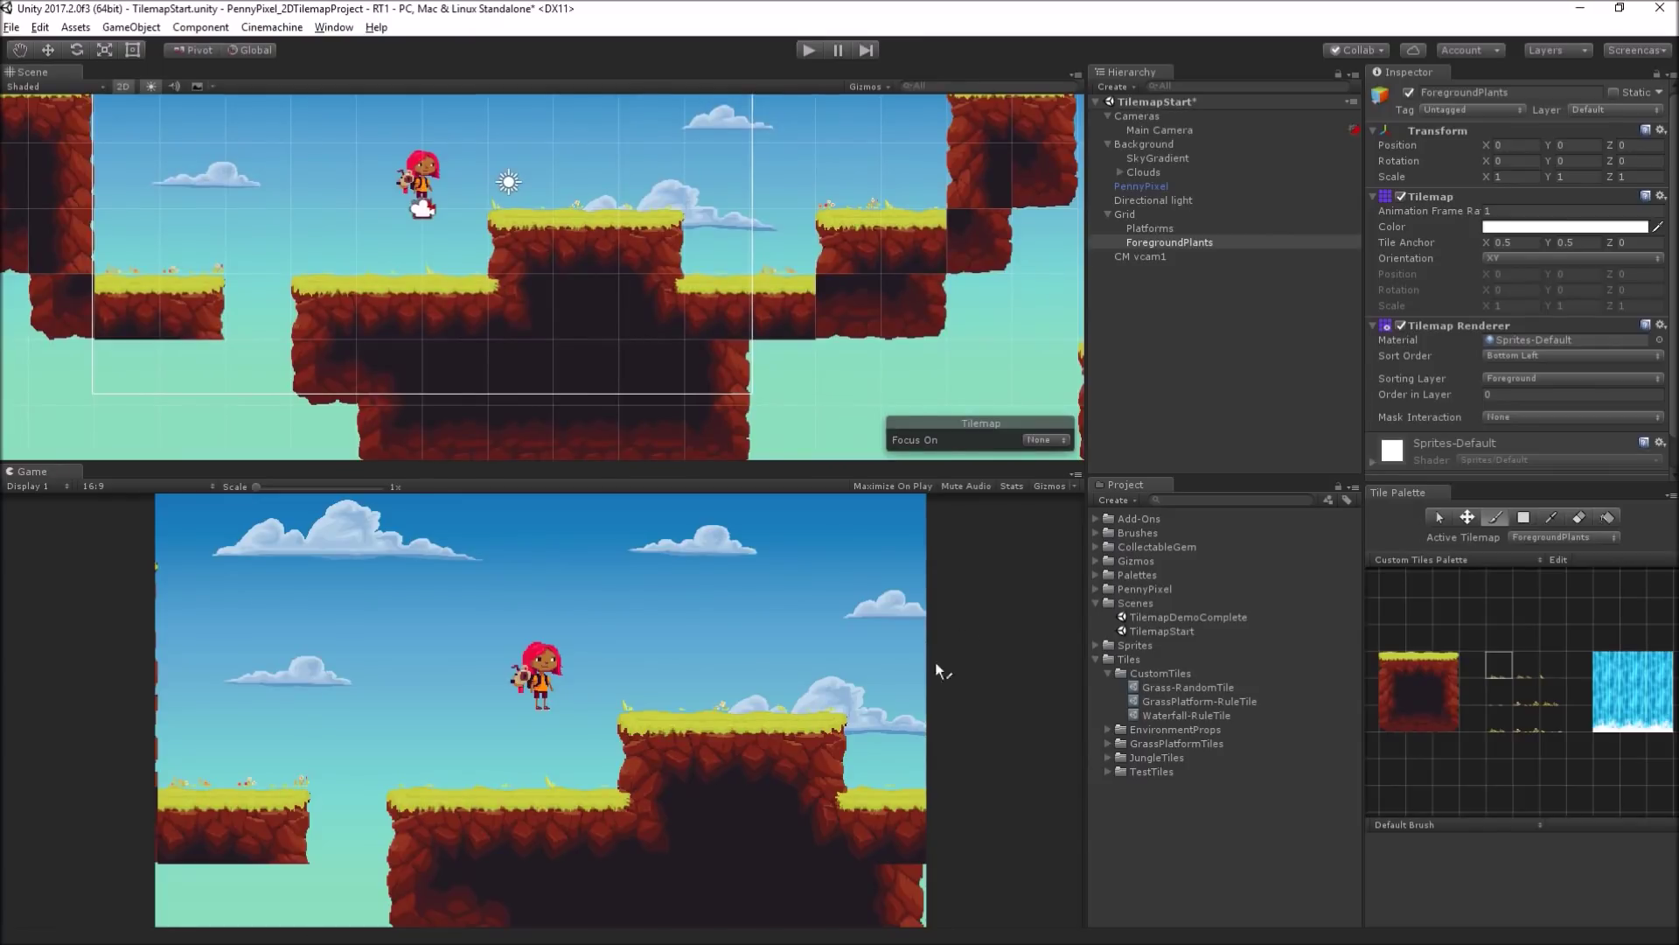
key(Right)
key(Up)
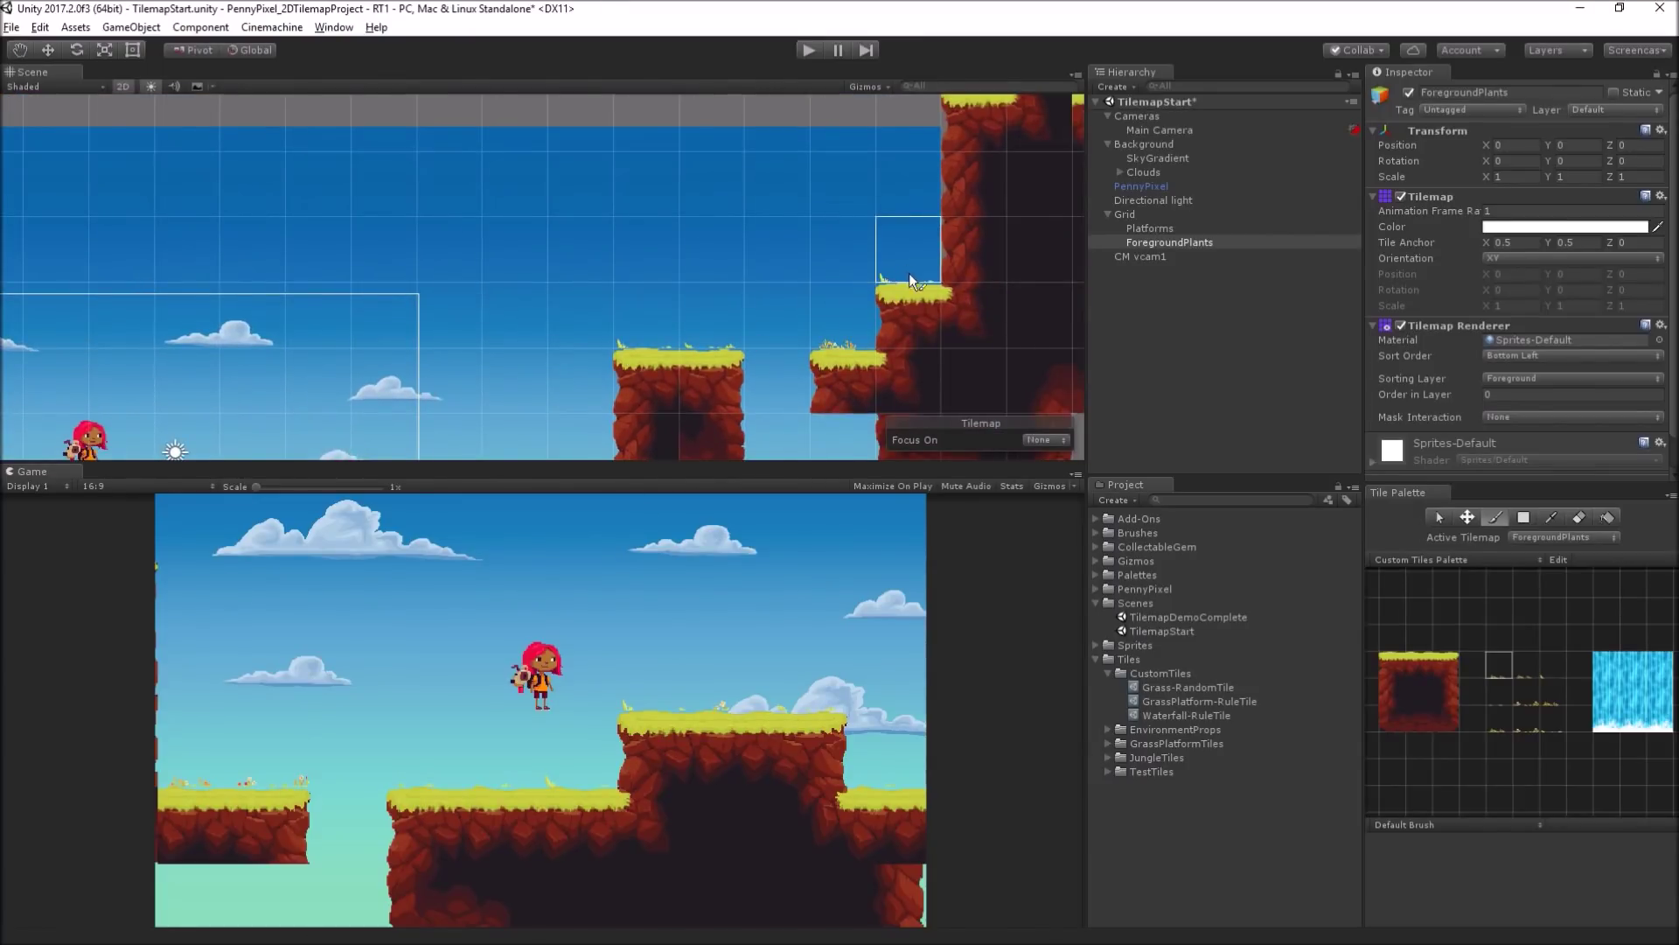
key(Down)
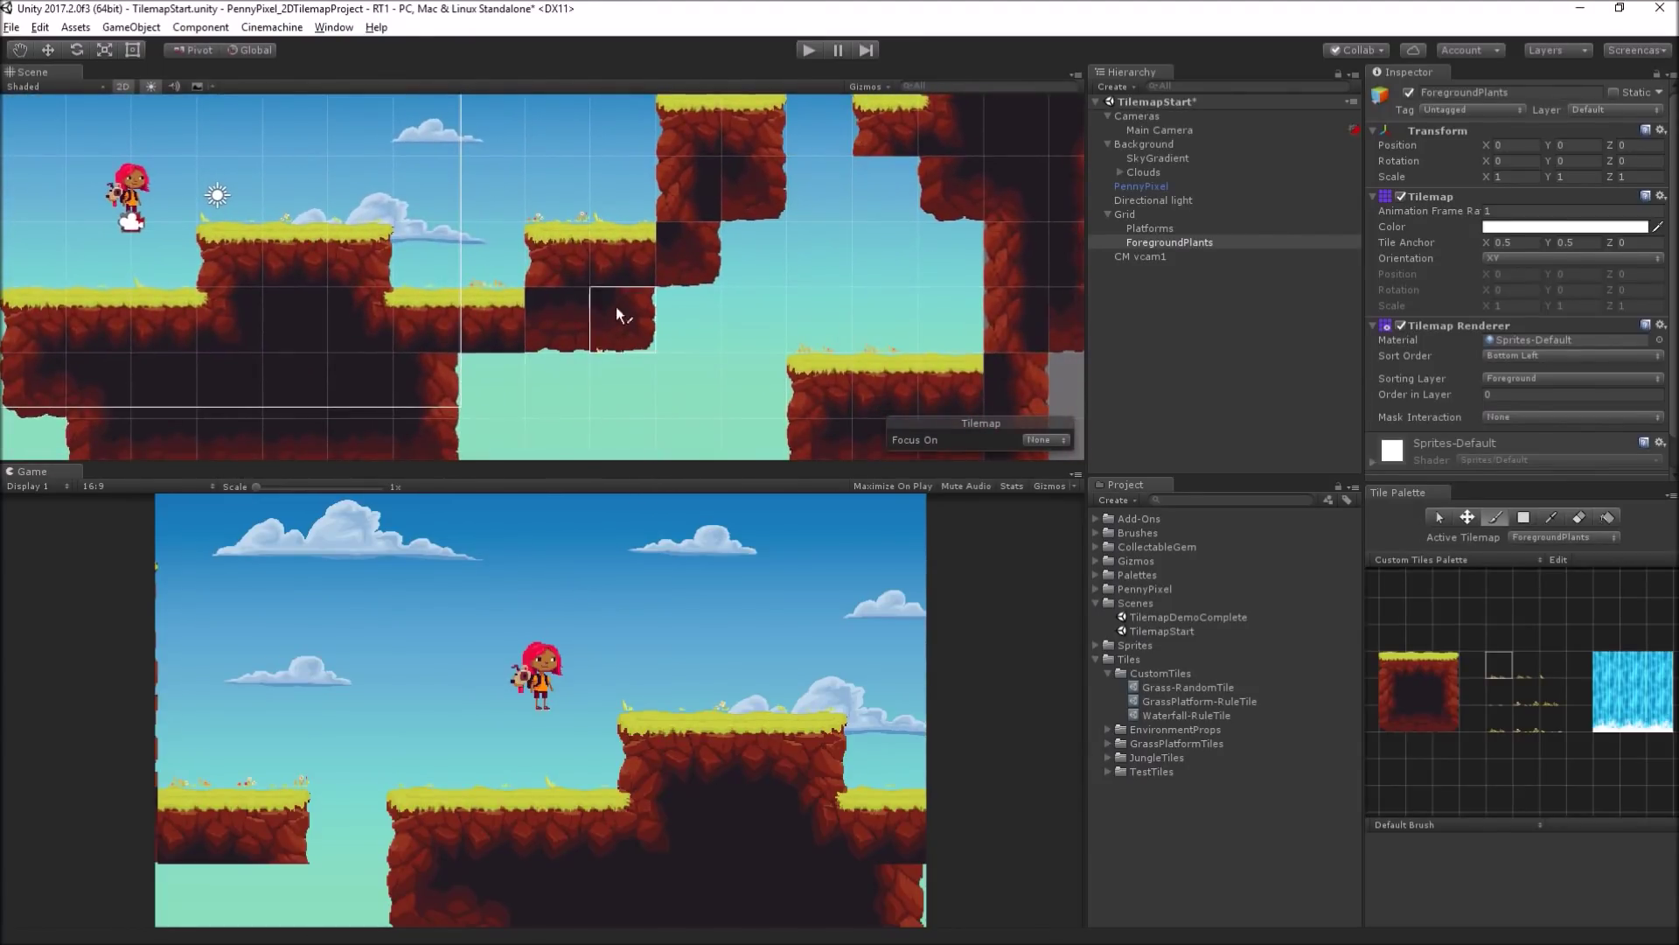
middle_drag(616, 306, 1006, 362)
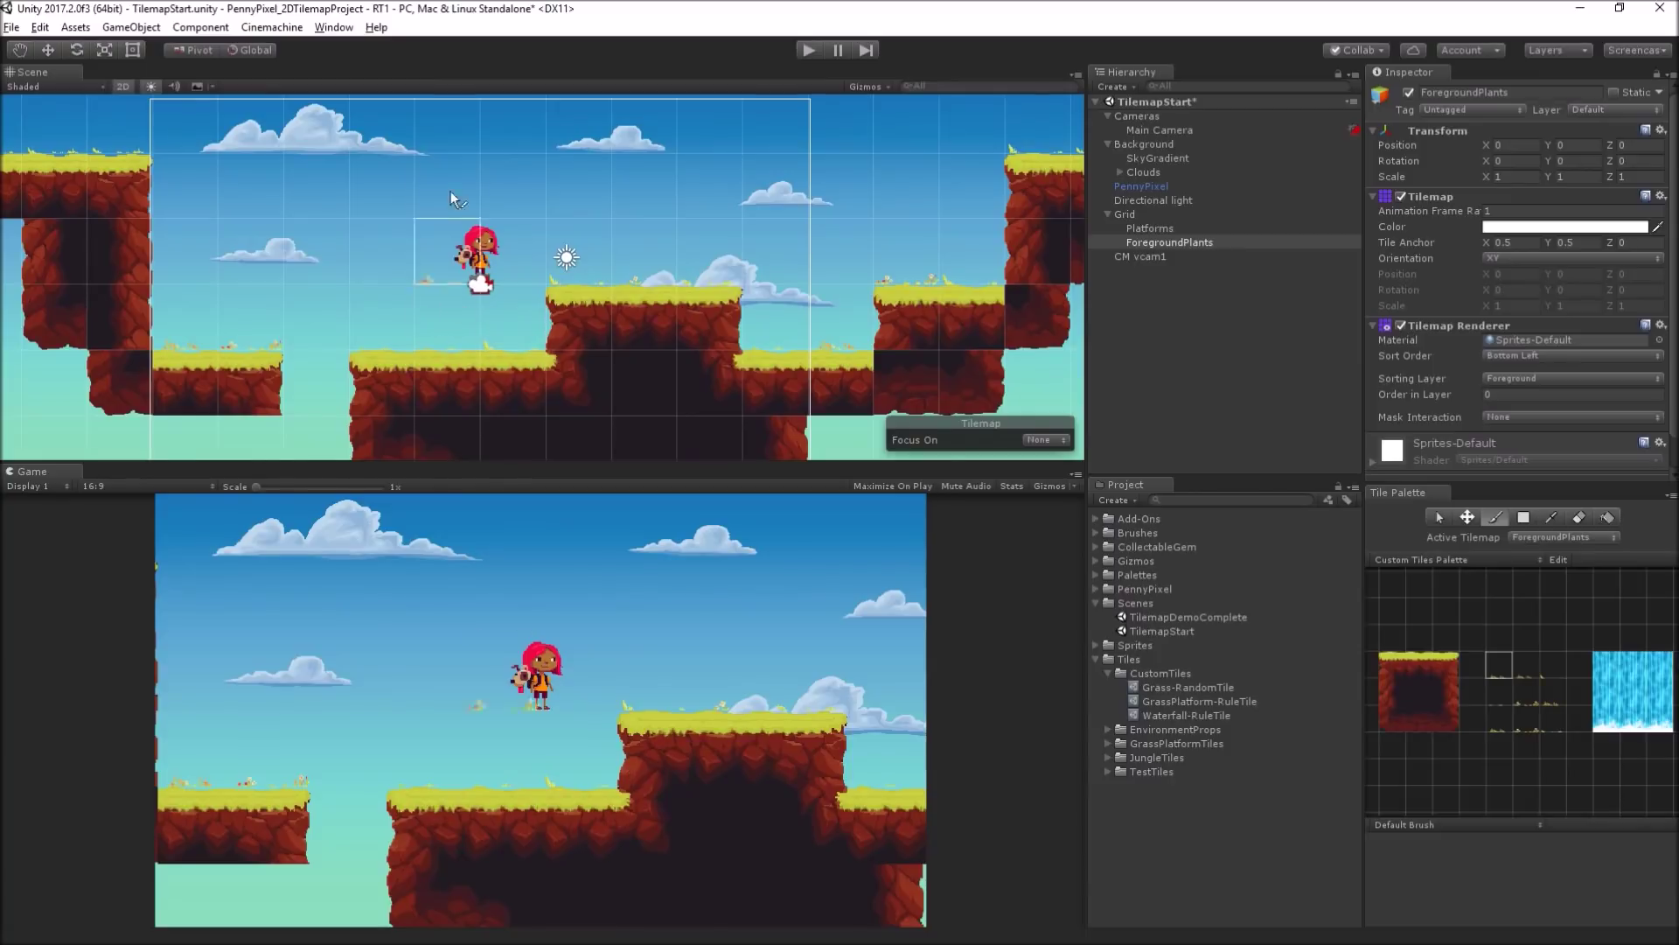
Step: Put the Platforms tilemap on the Platforms sorting layer
click(1207, 230)
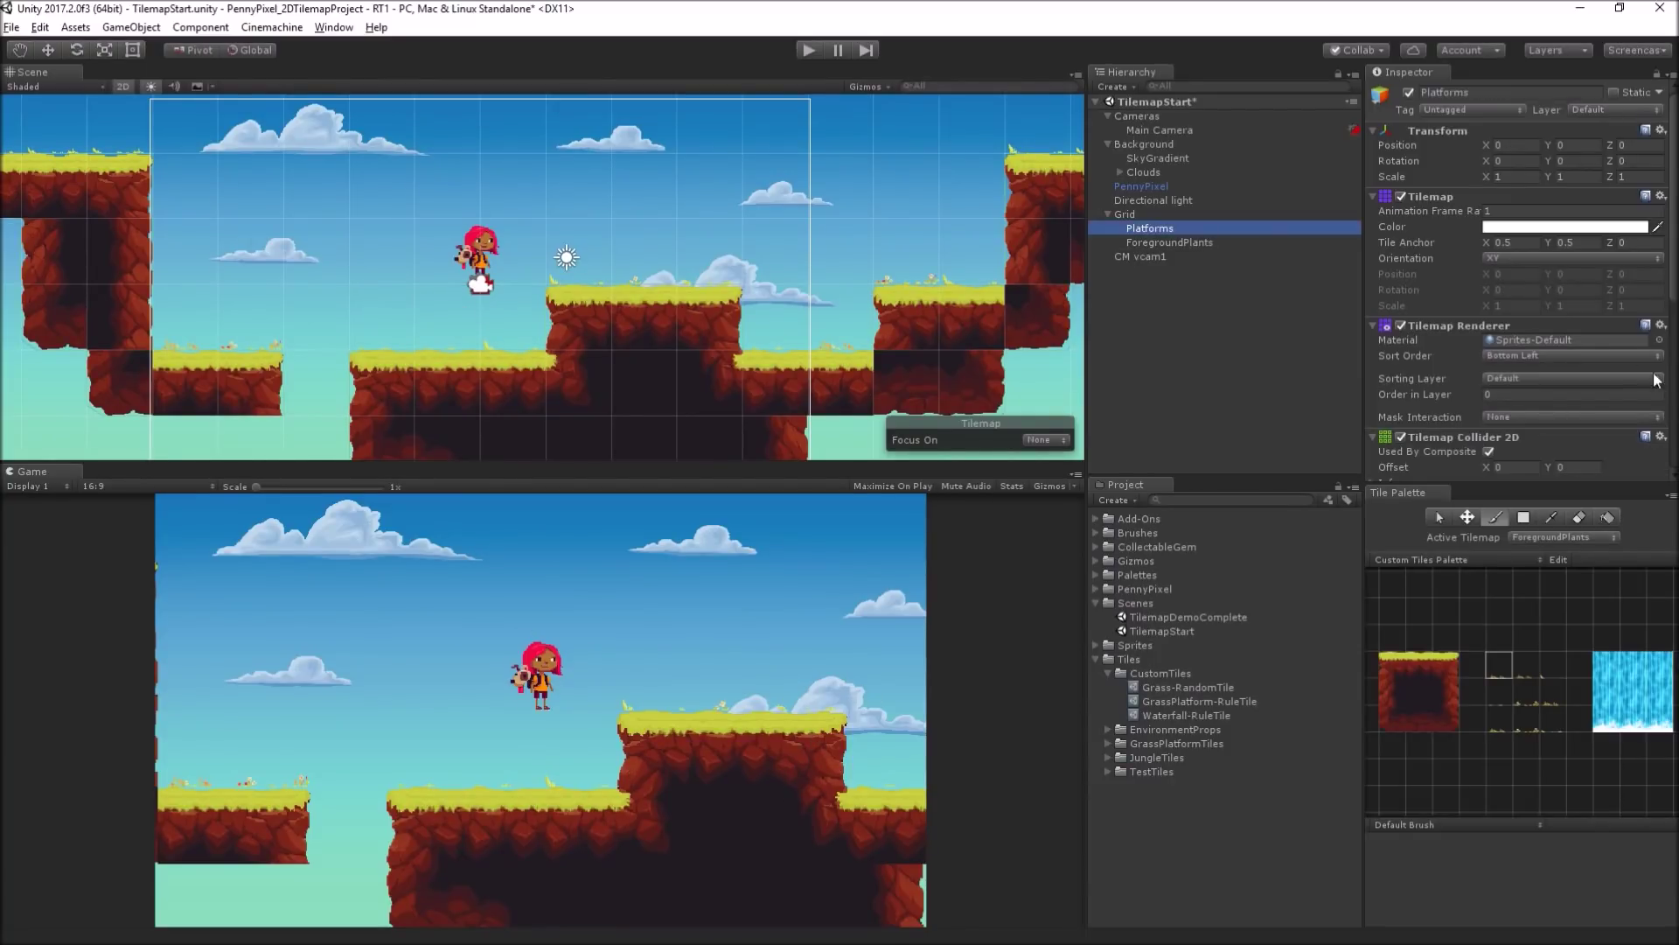
click(1555, 377)
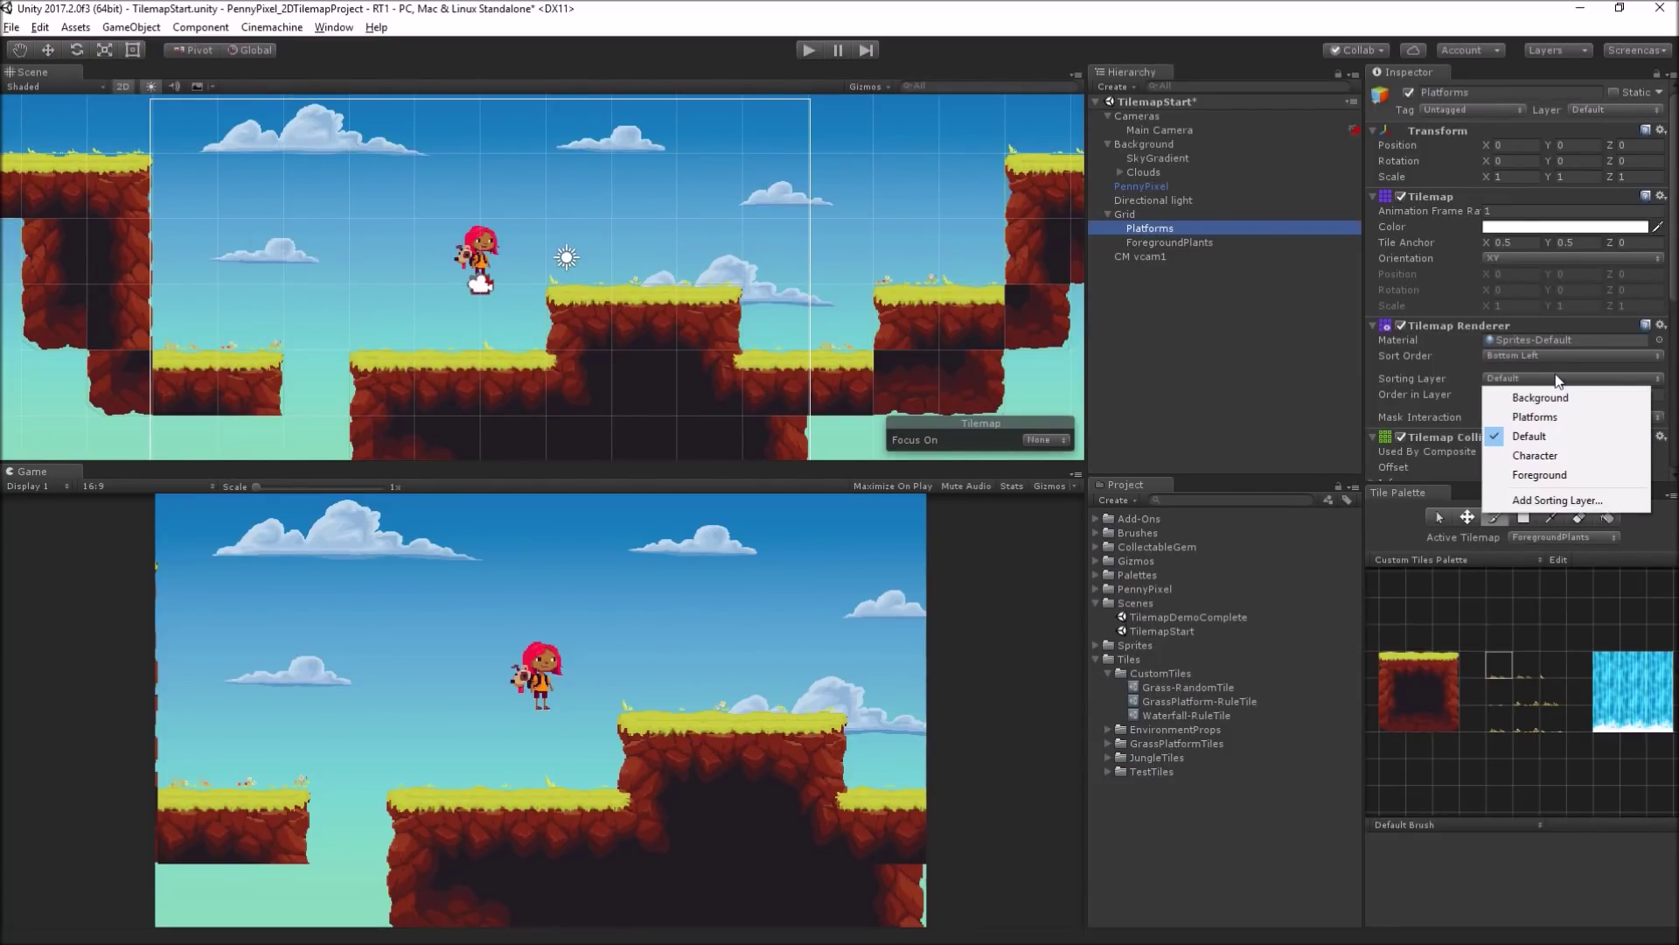
click(1545, 416)
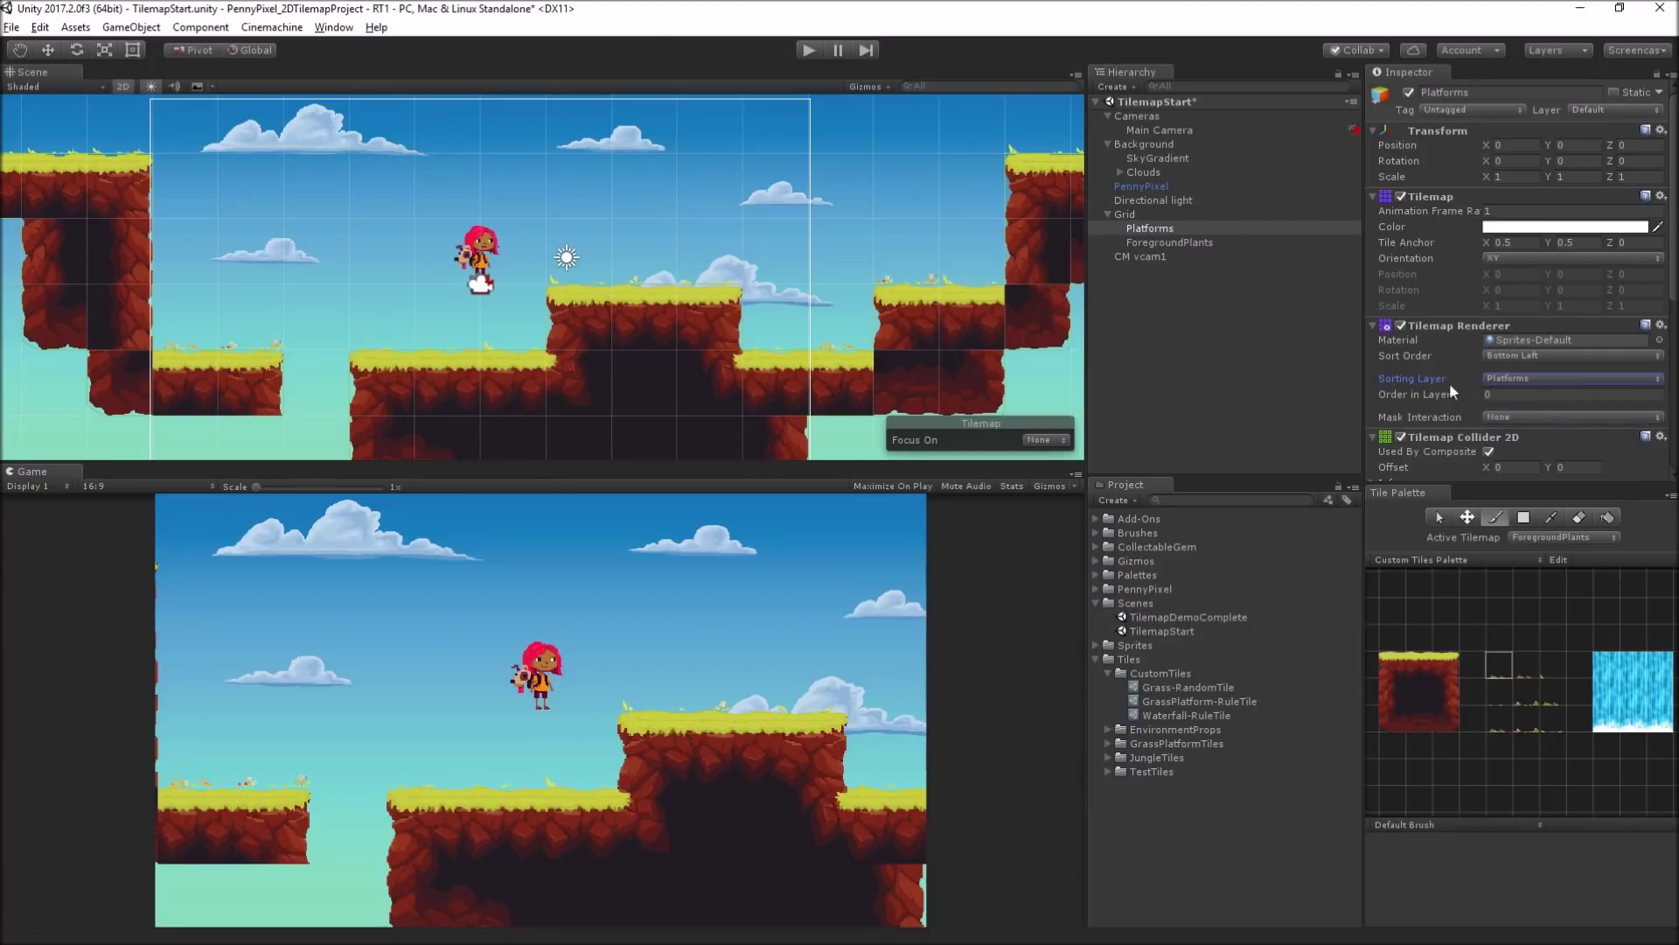
middle_drag(867, 254, 743, 255)
Step: Play-test the level with the view centred on the character, then stop playing
scroll(941, 306, up, 2)
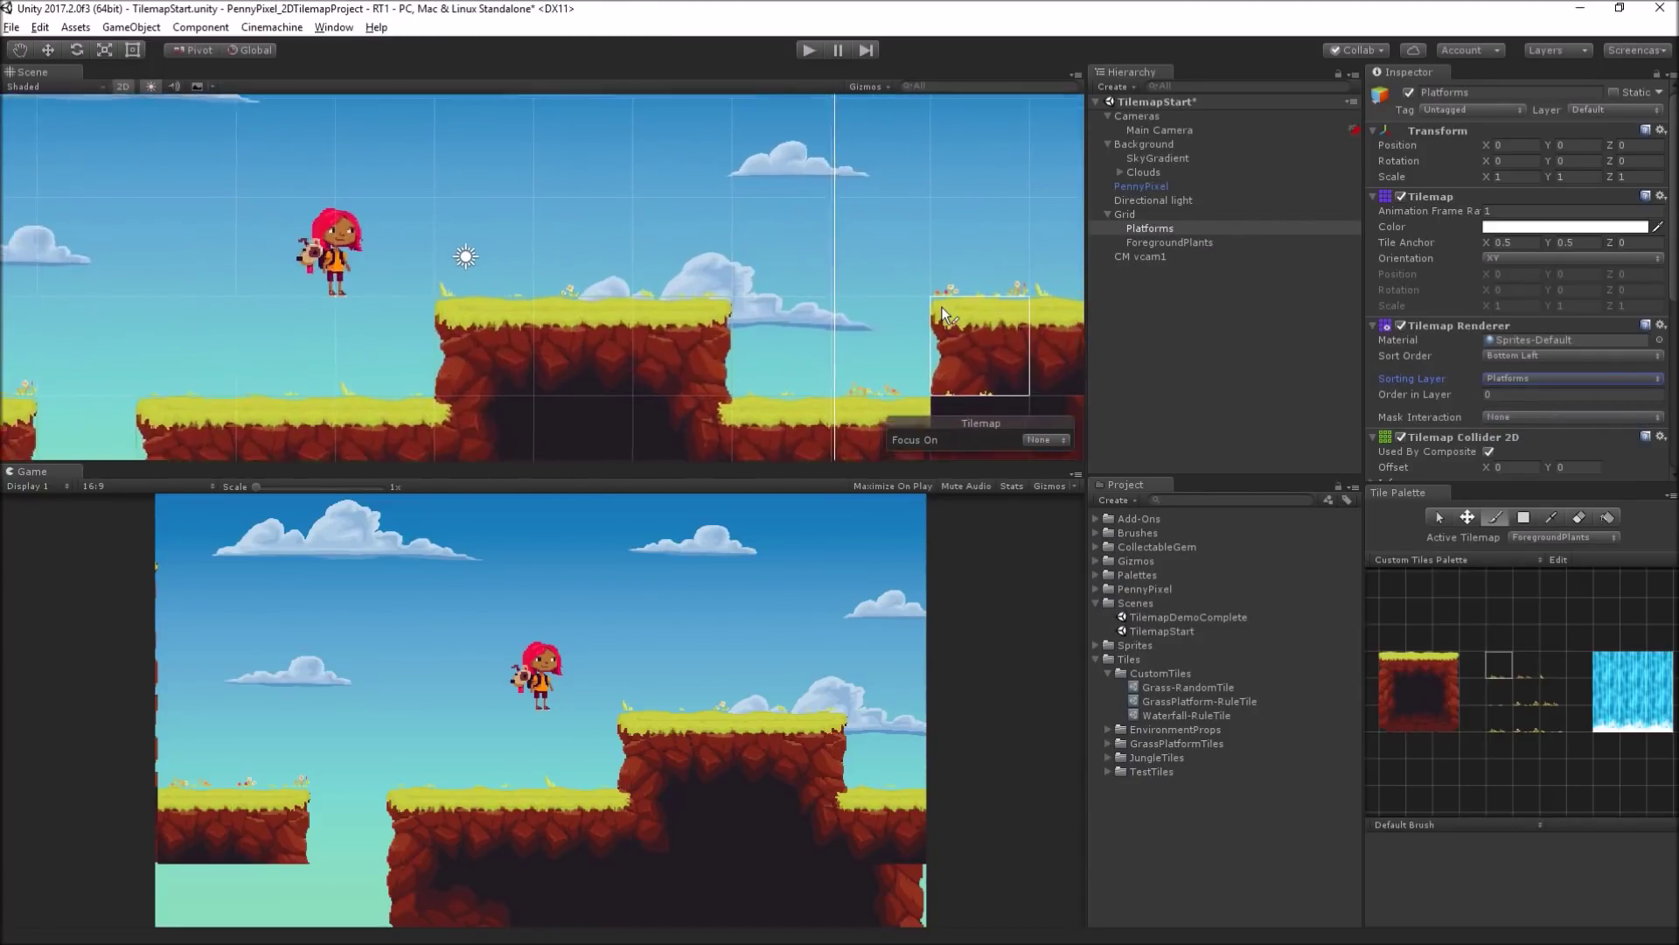
scroll(941, 306, up, 2)
click(807, 54)
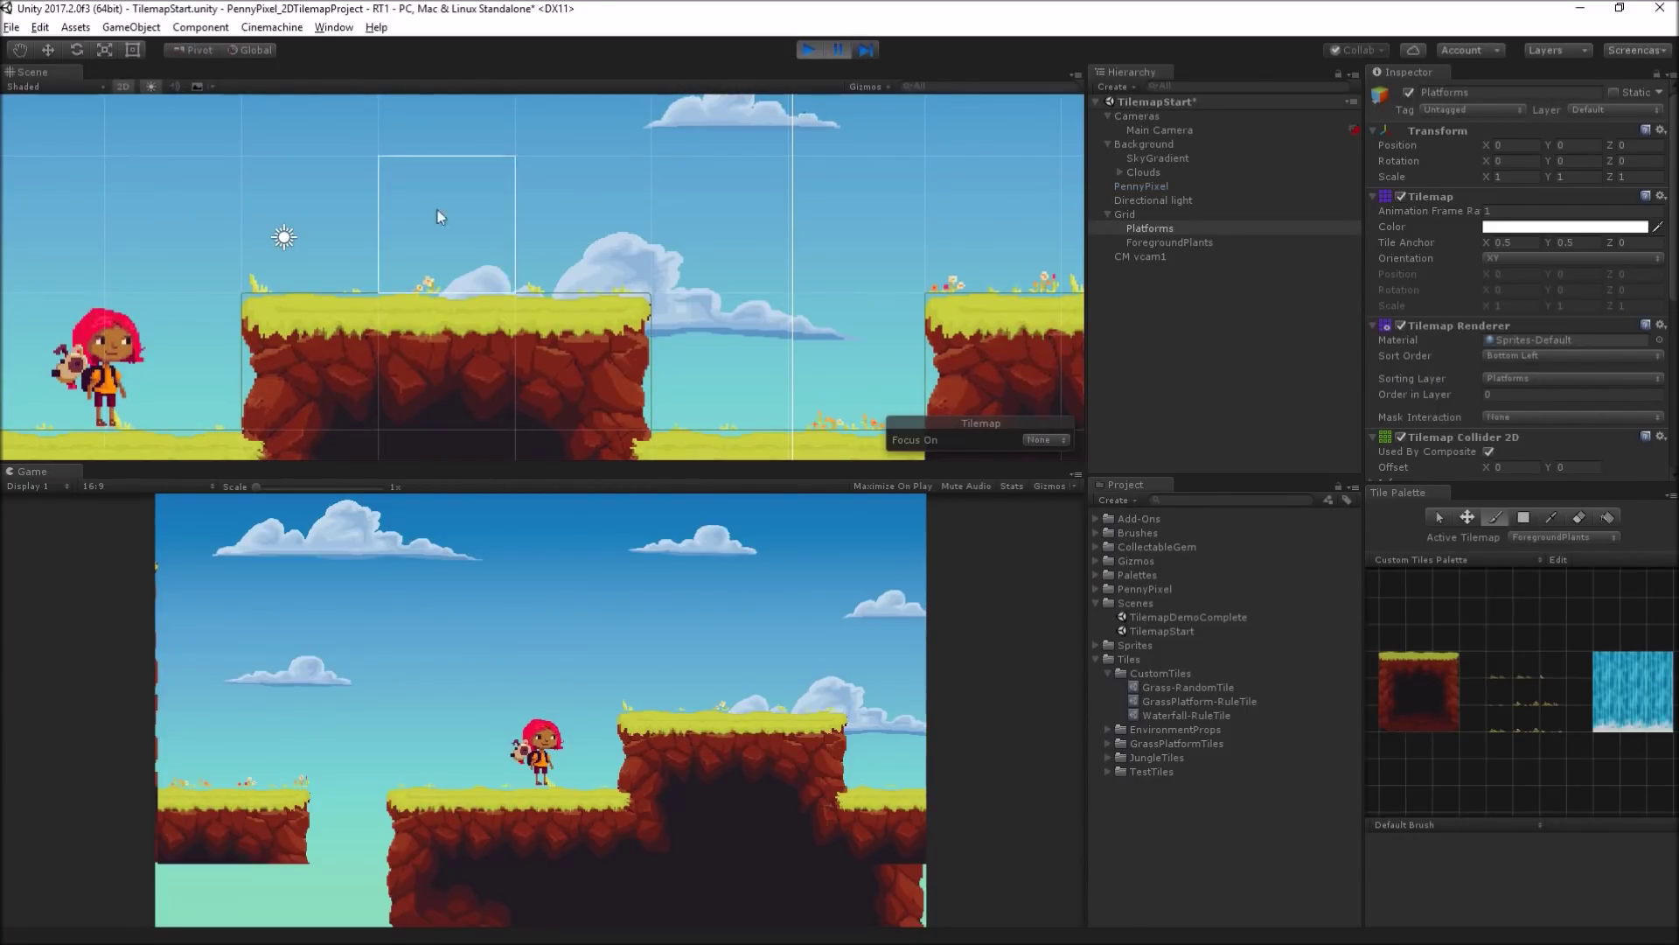
middle_drag(440, 216, 807, 128)
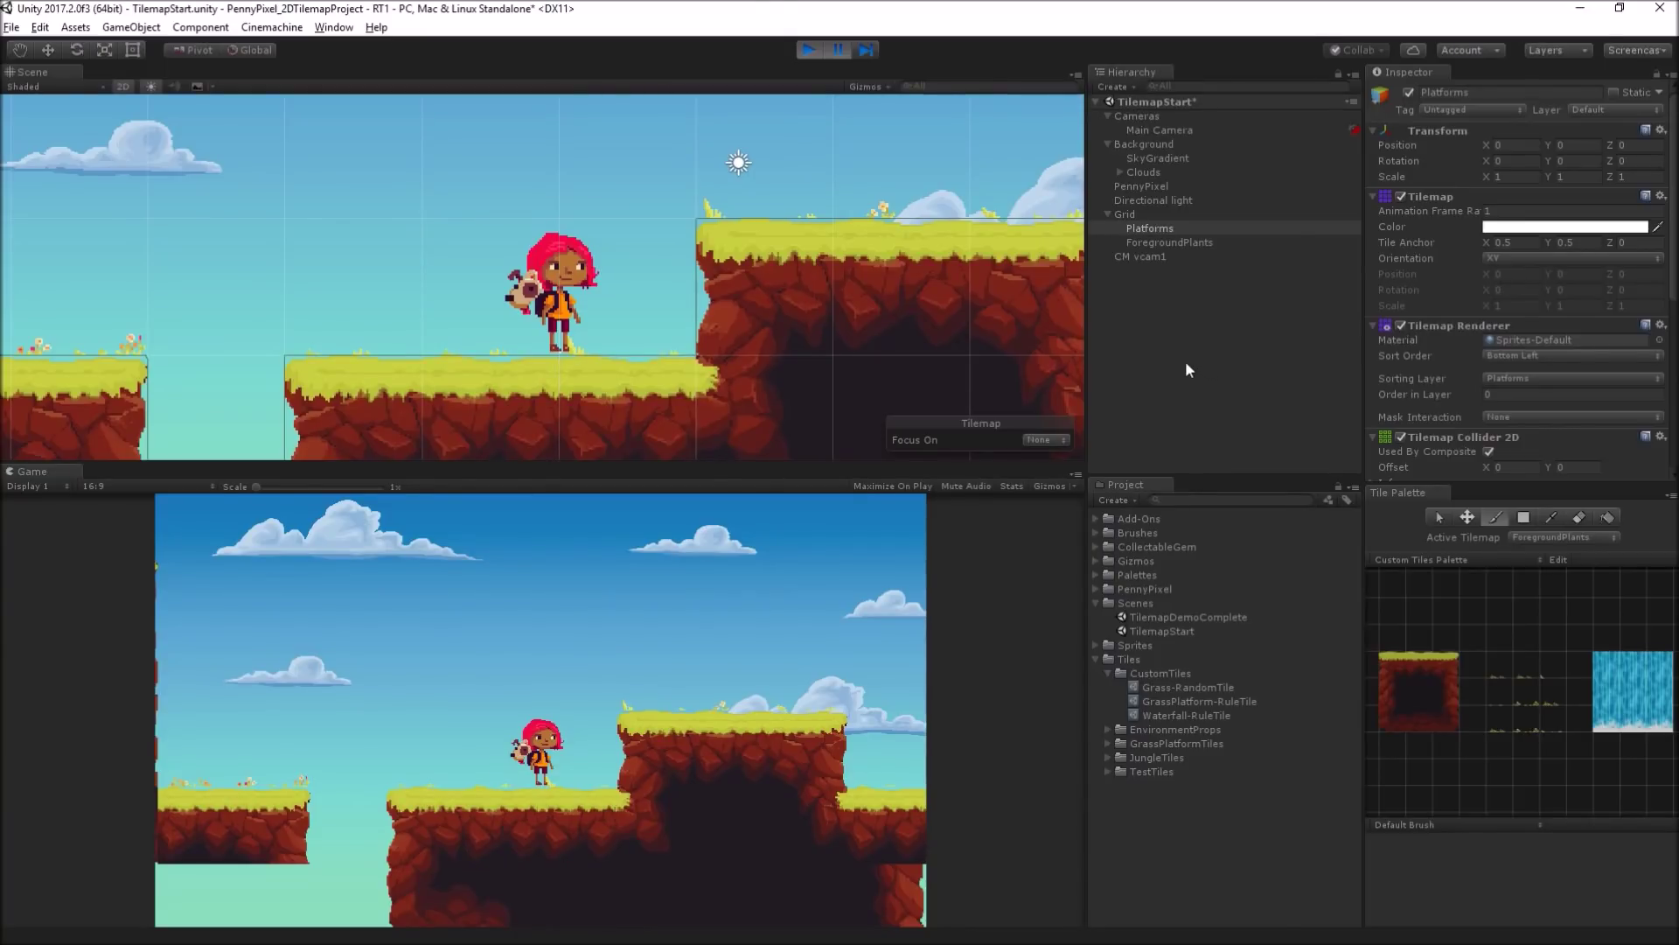
click(811, 51)
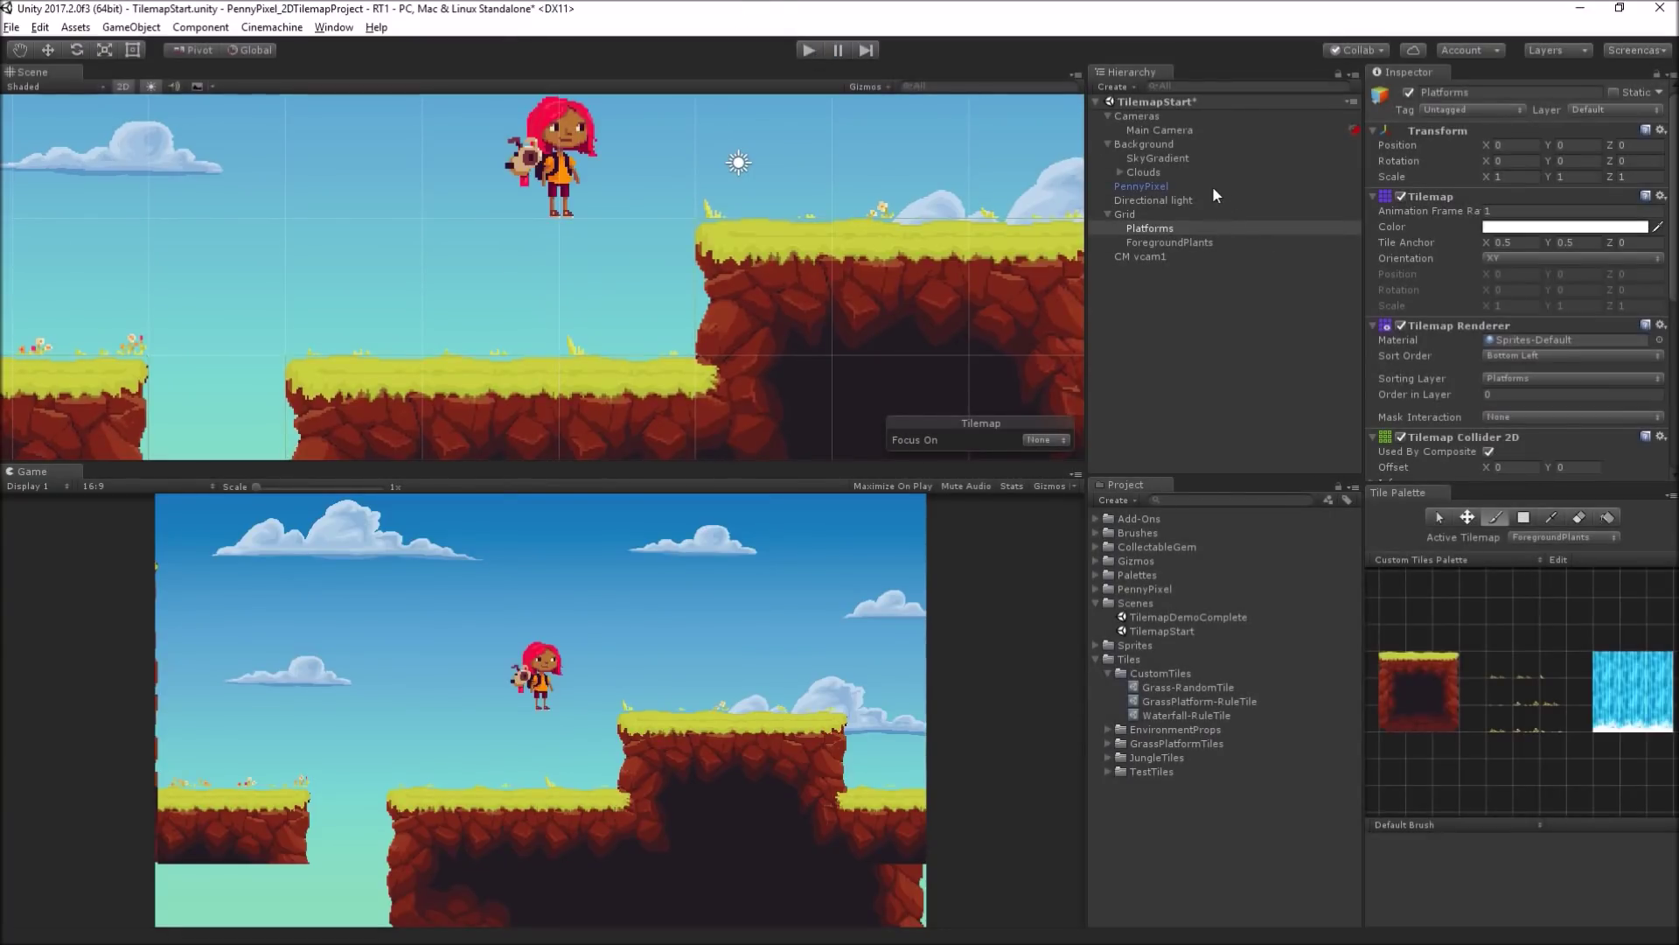
click(1176, 242)
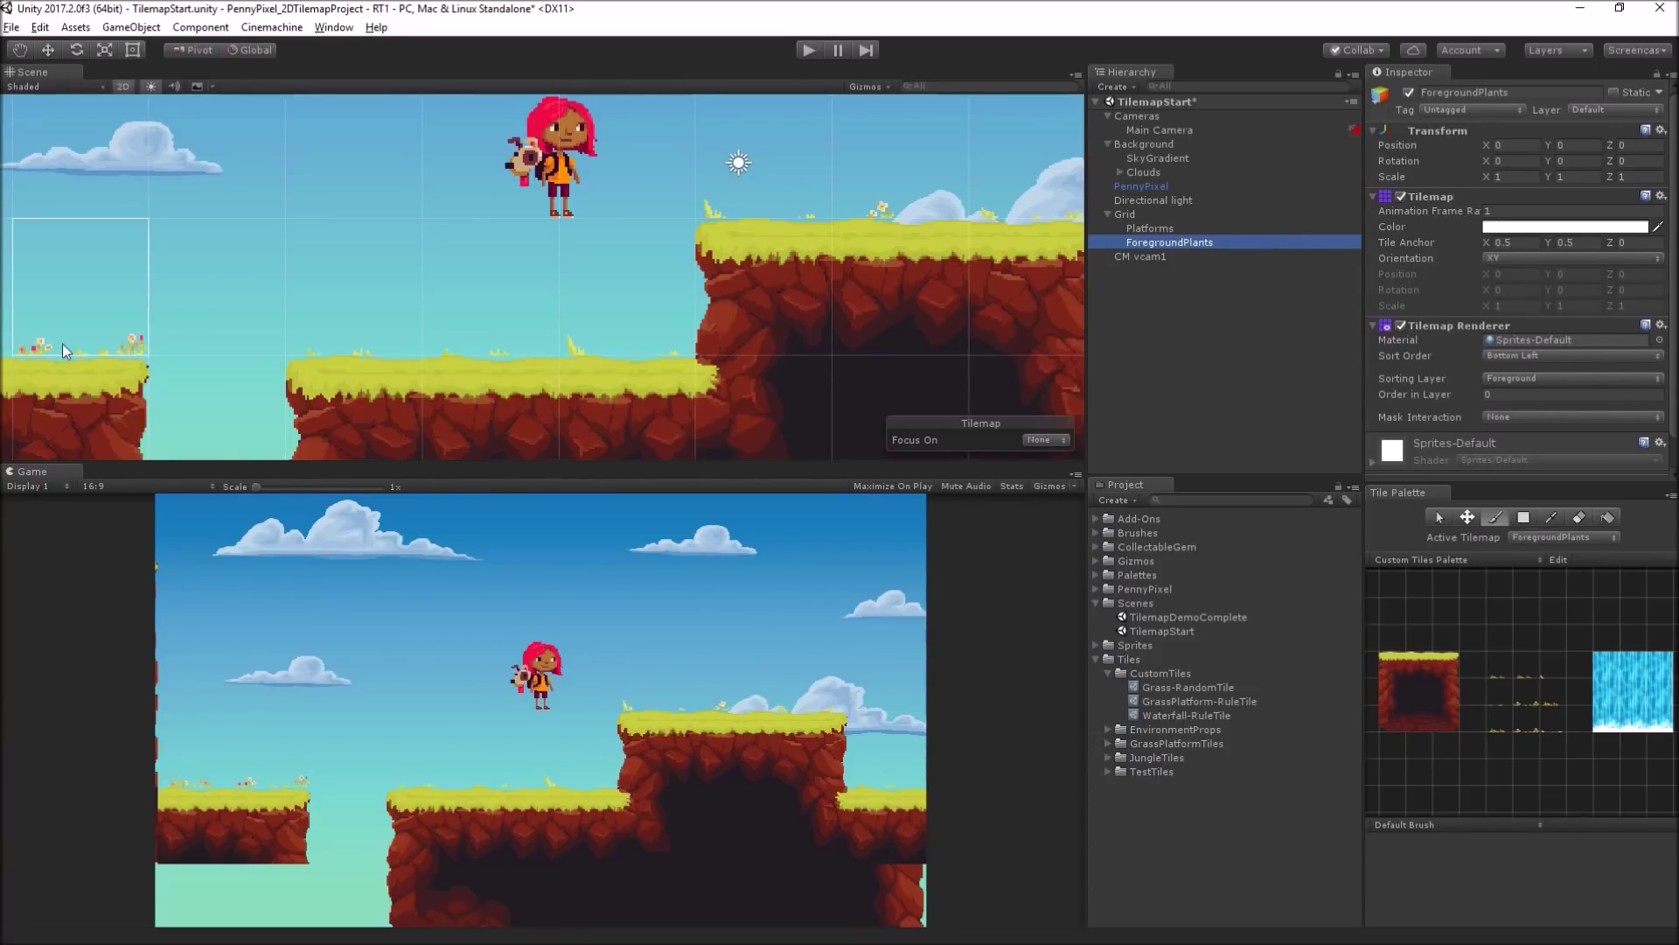
Step: Lower ForegroundPlants' Tile Anchor Y from 0.5 to 0.41, then to 0.31, checking the ledges
click(1549, 244)
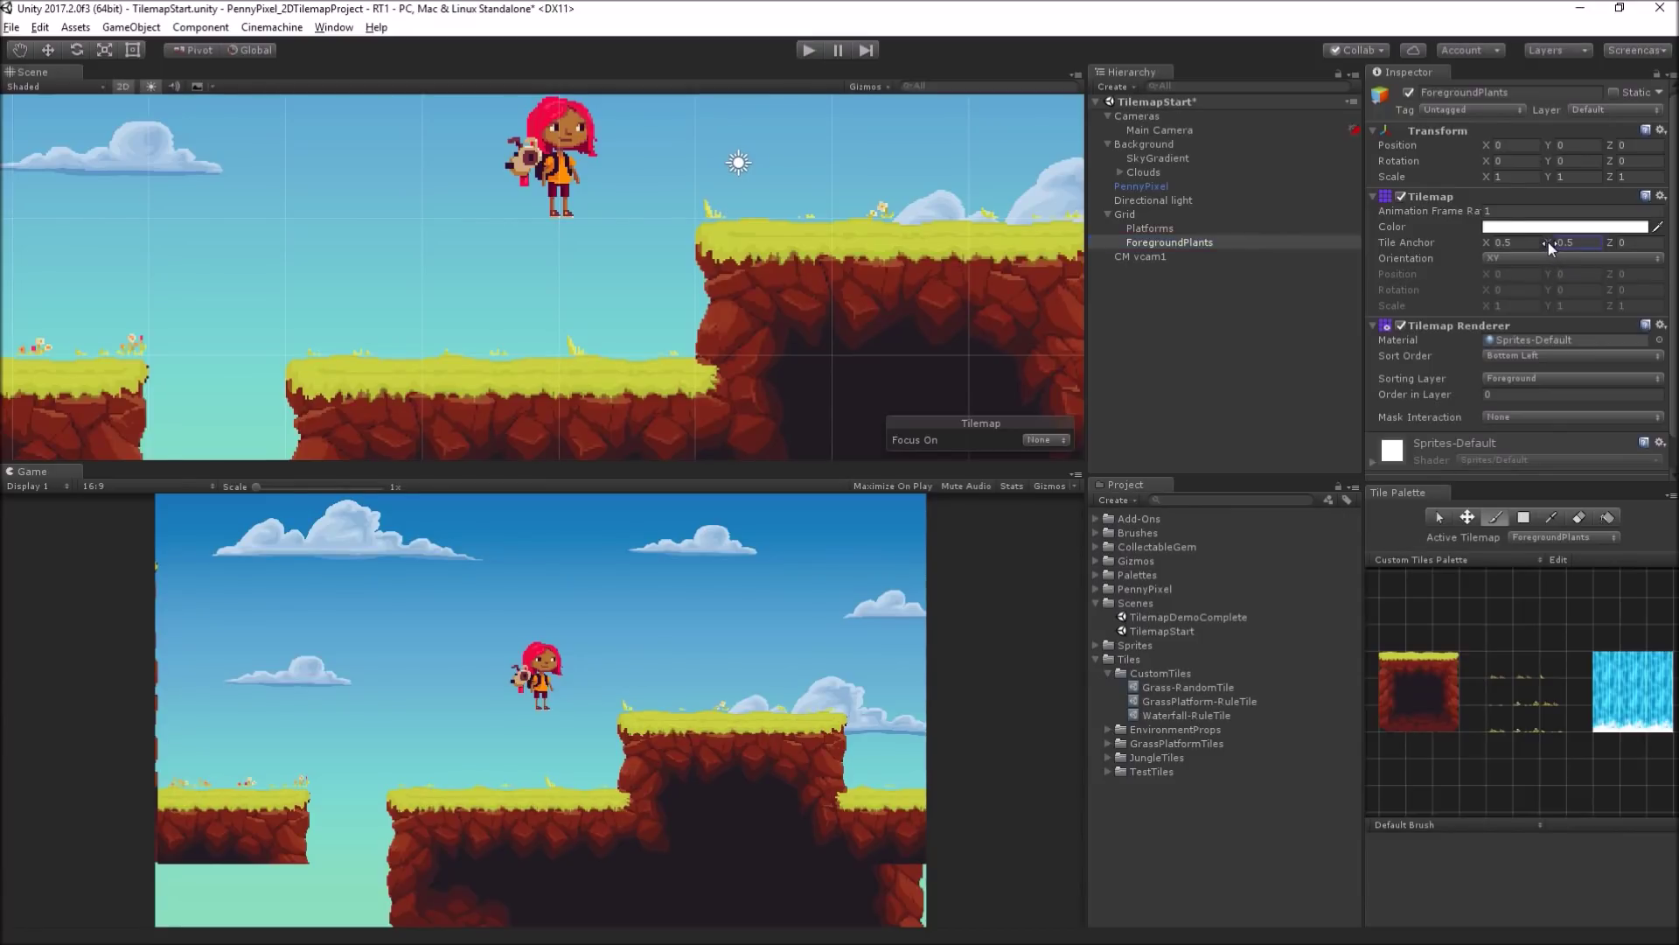
drag(1551, 247, 1547, 245)
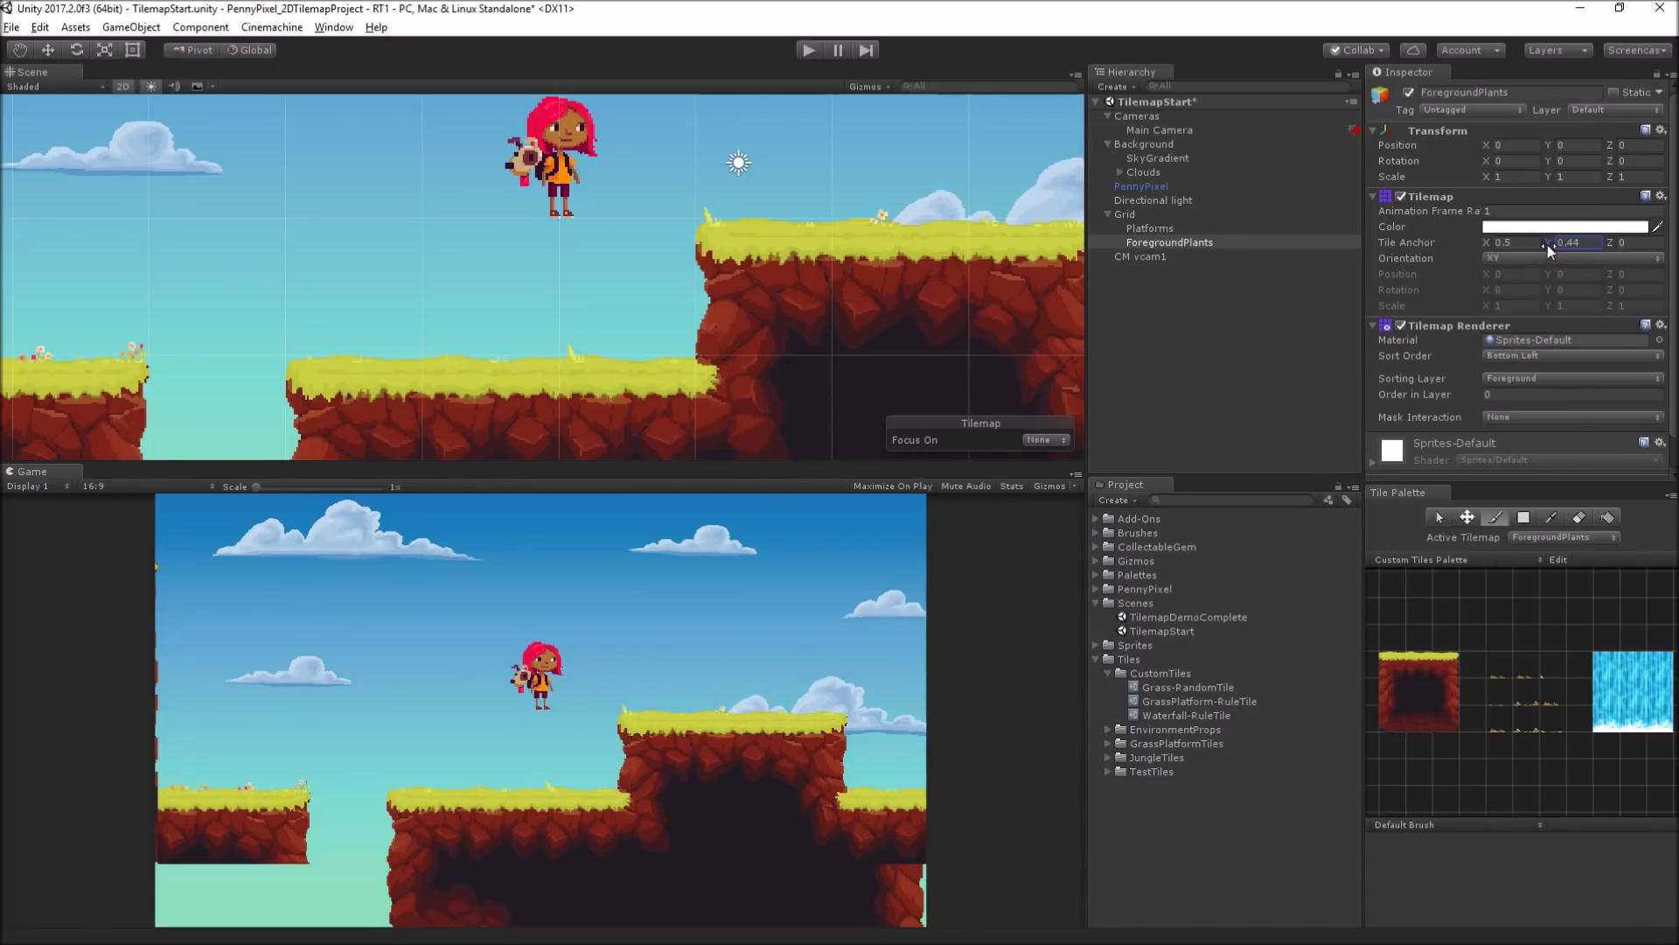
middle_drag(439, 286, 9, 295)
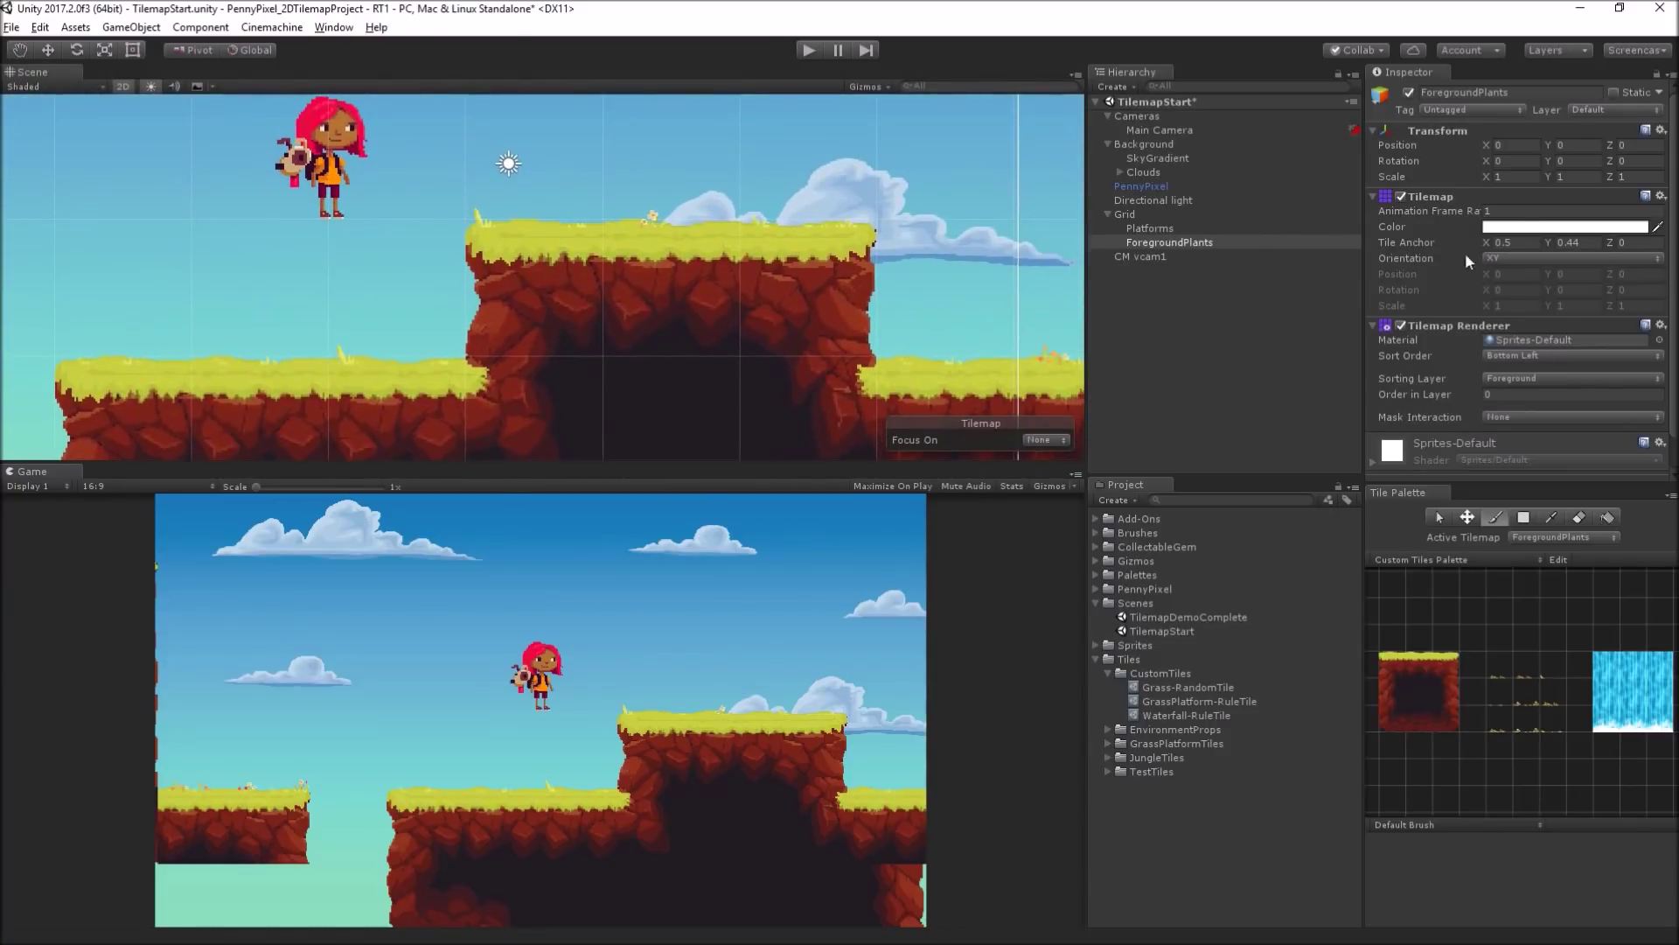
middle_drag(616, 234, 876, 234)
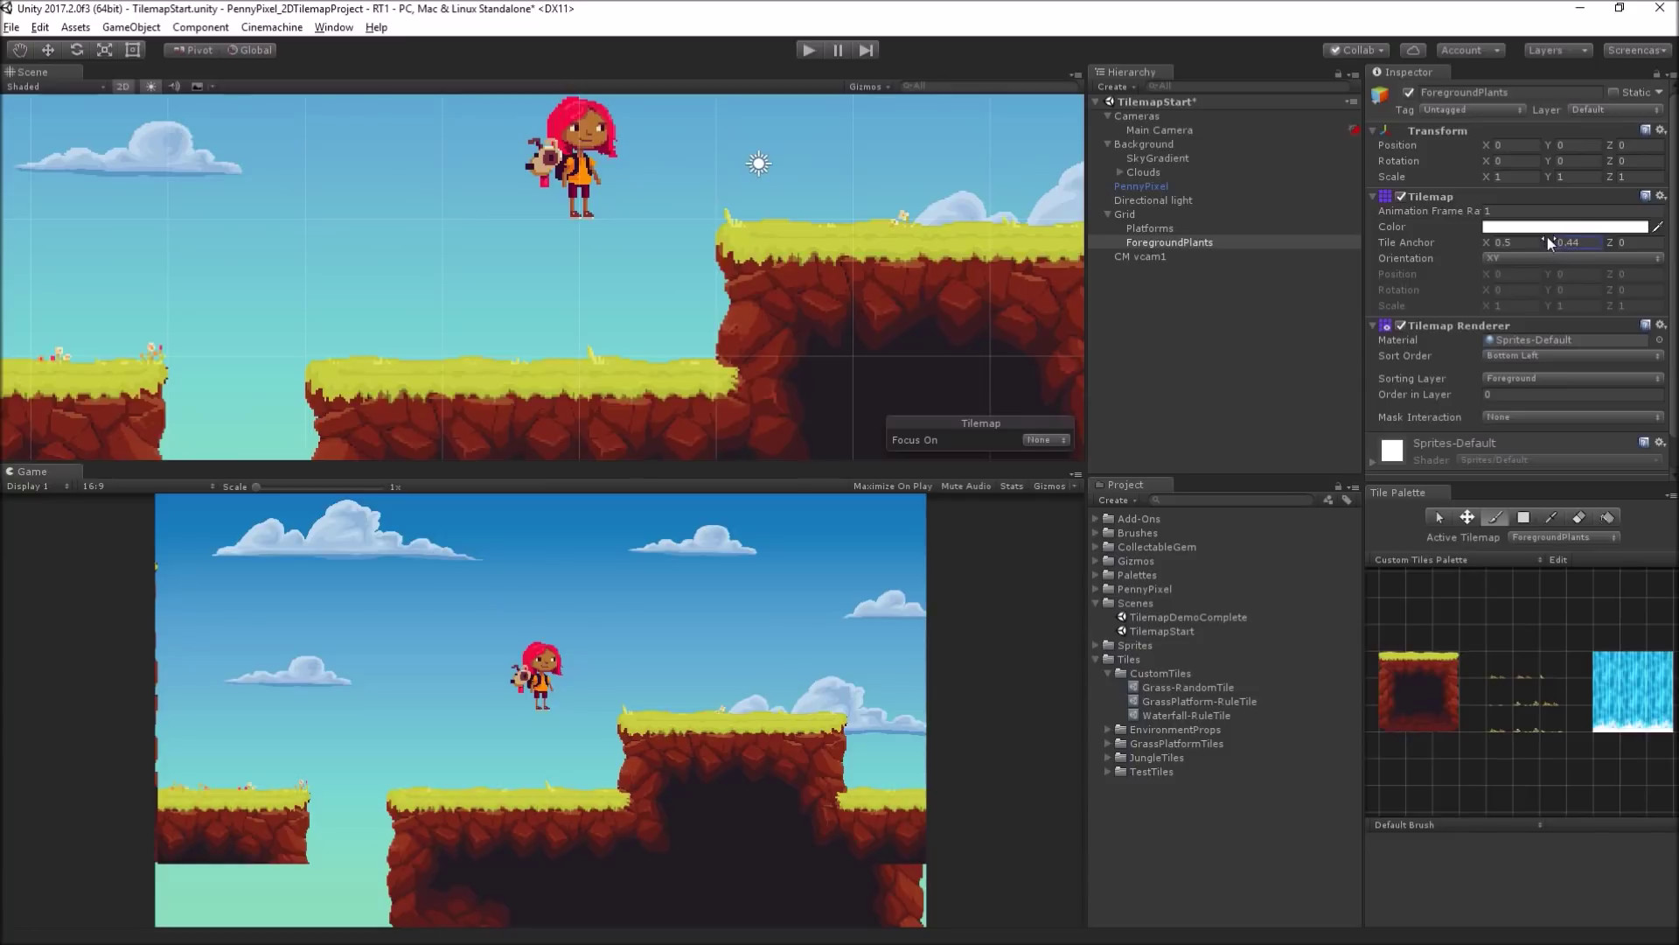
drag(1547, 238, 1555, 252)
mouse_move(742, 366)
middle_down()
mouse_move(638, 251)
mouse_move(723, 251)
mouse_move(388, 332)
mouse_move(70, 359)
mouse_move(13, 303)
mouse_move(222, 337)
mouse_move(2, 329)
mouse_move(318, 337)
middle_up()
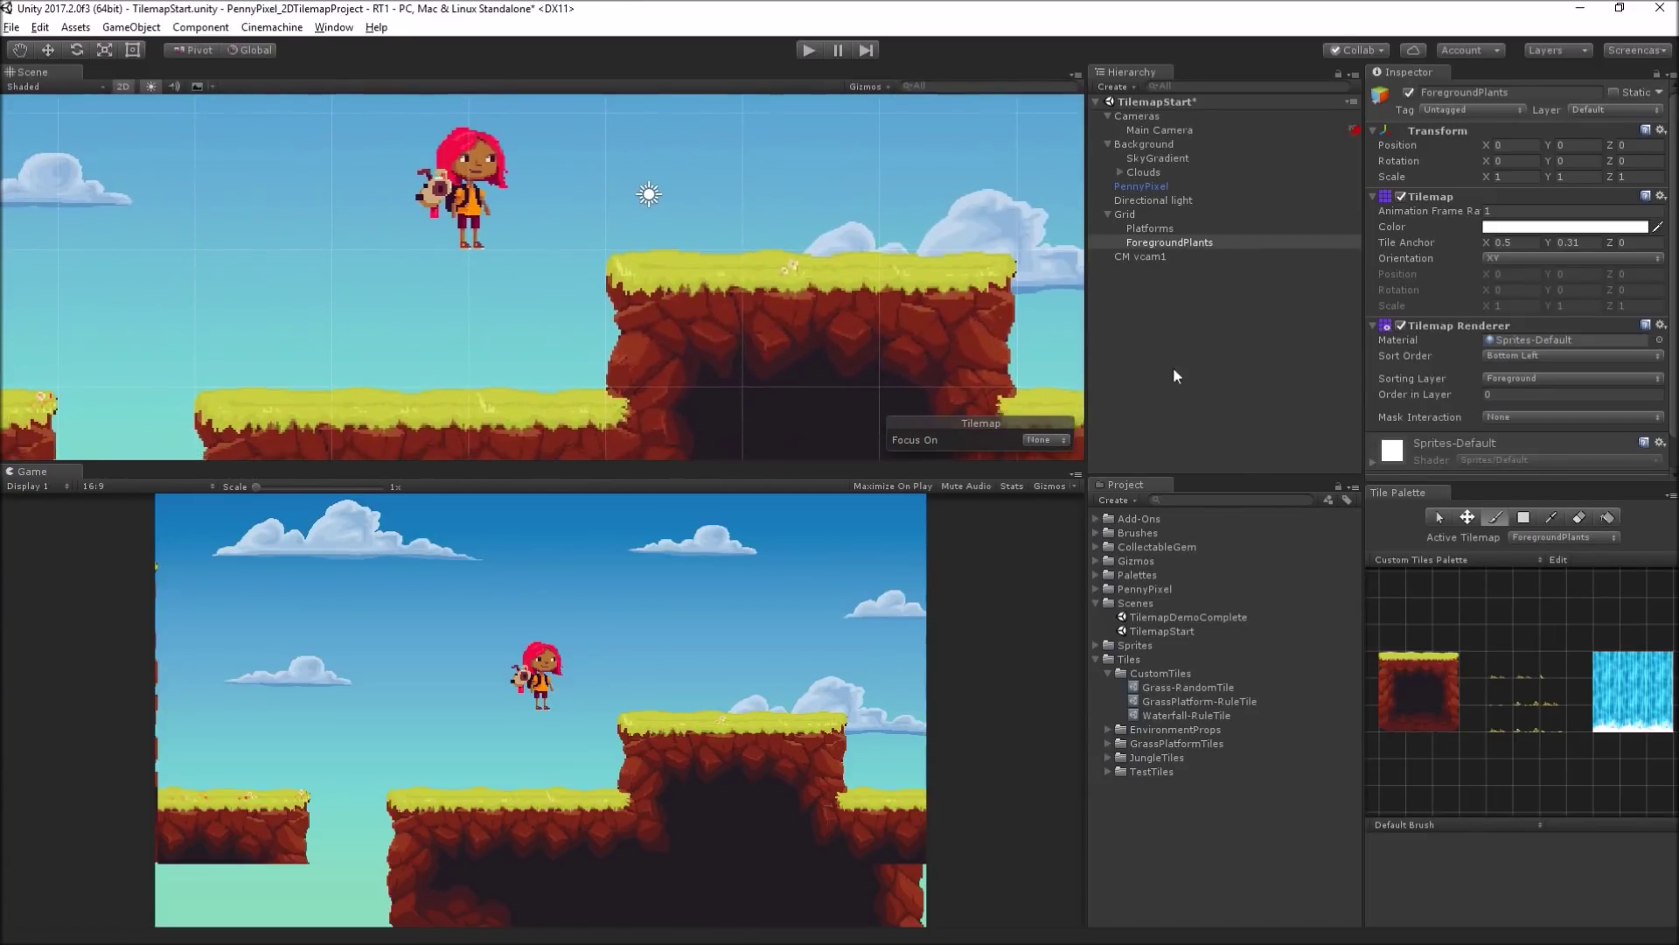
click(1187, 227)
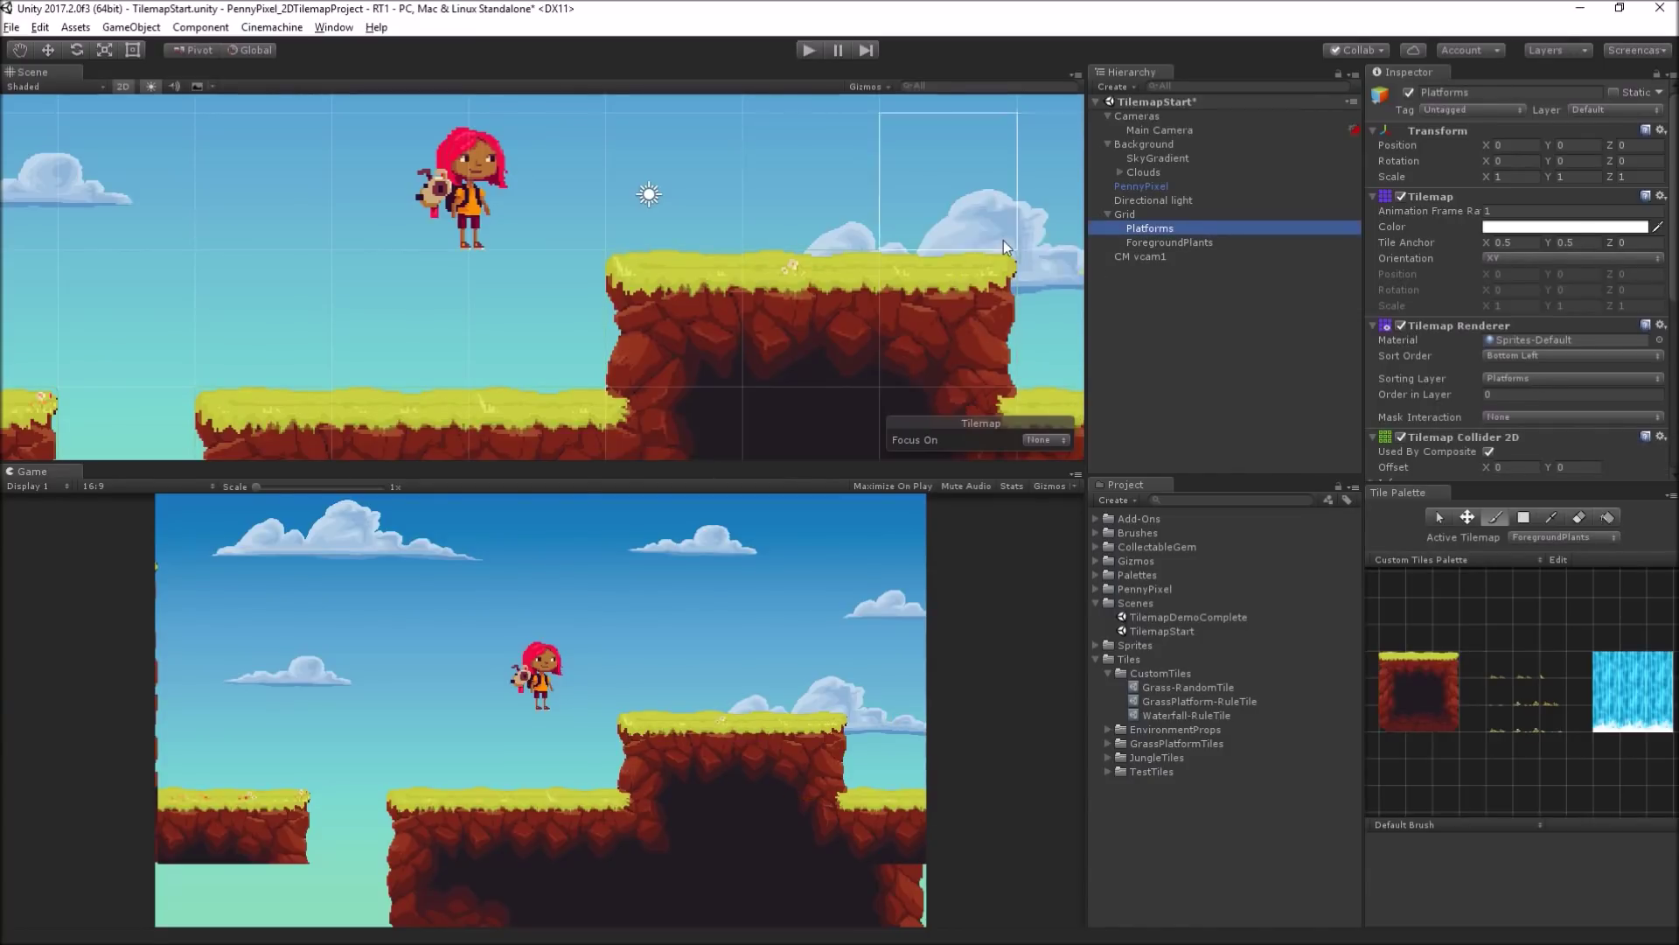
Step: Set the Platforms Tilemap Collider 2D Offset Y to -0.15 and start a play-test
scroll(1005, 239, up, 3)
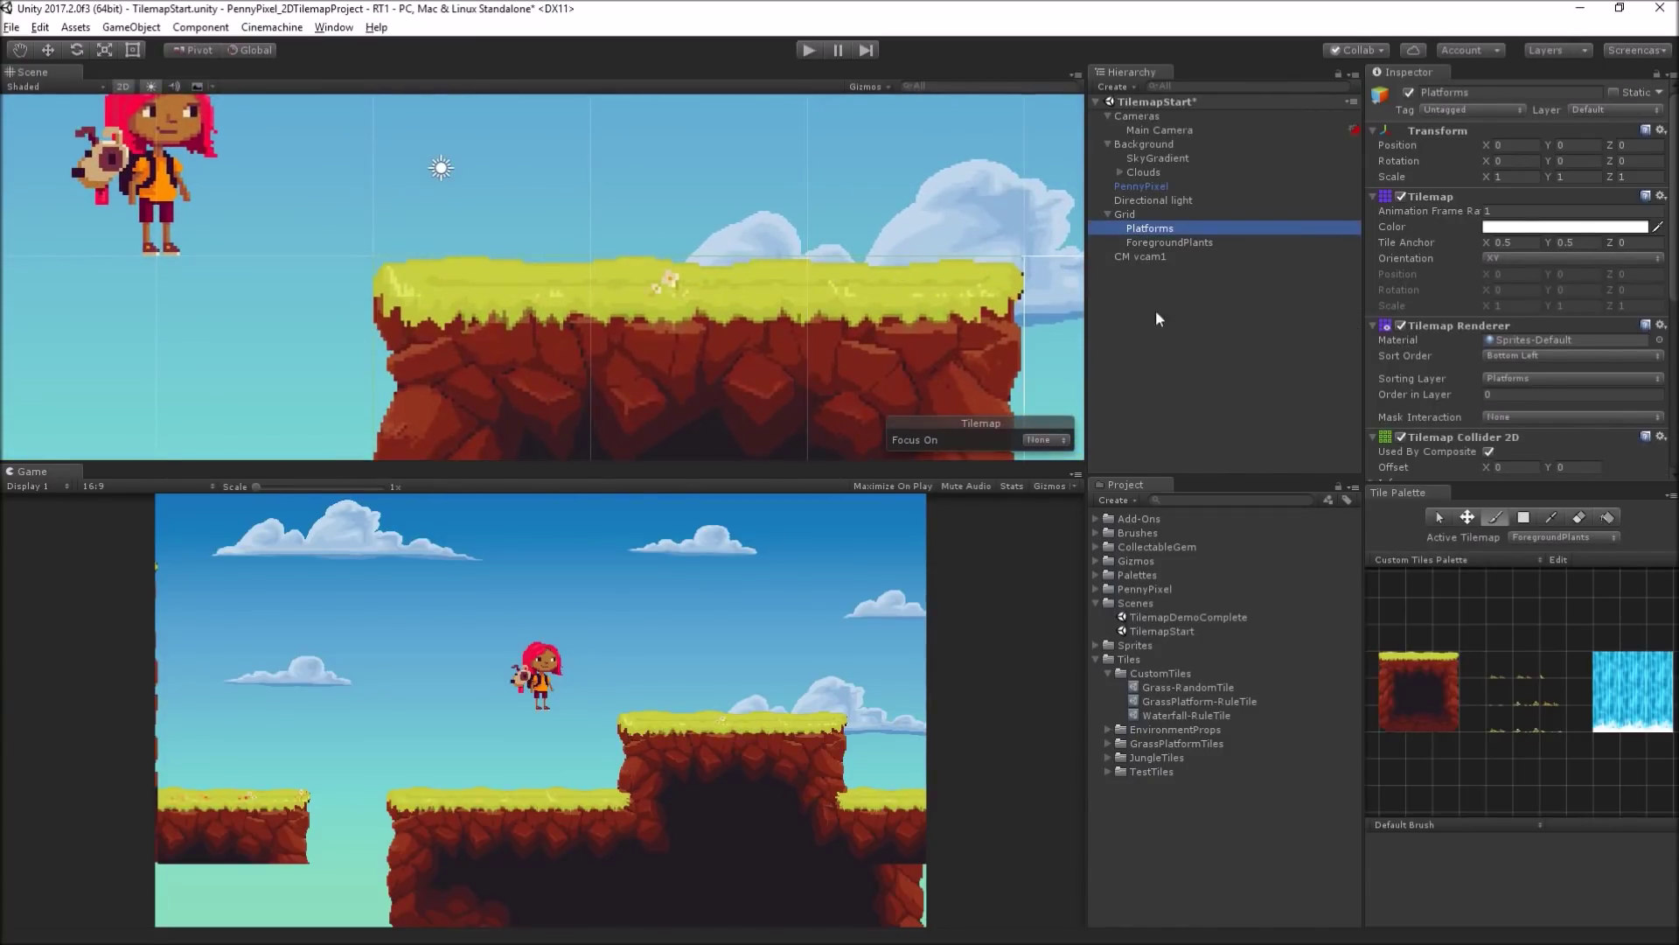
scroll(1594, 324, down, 4)
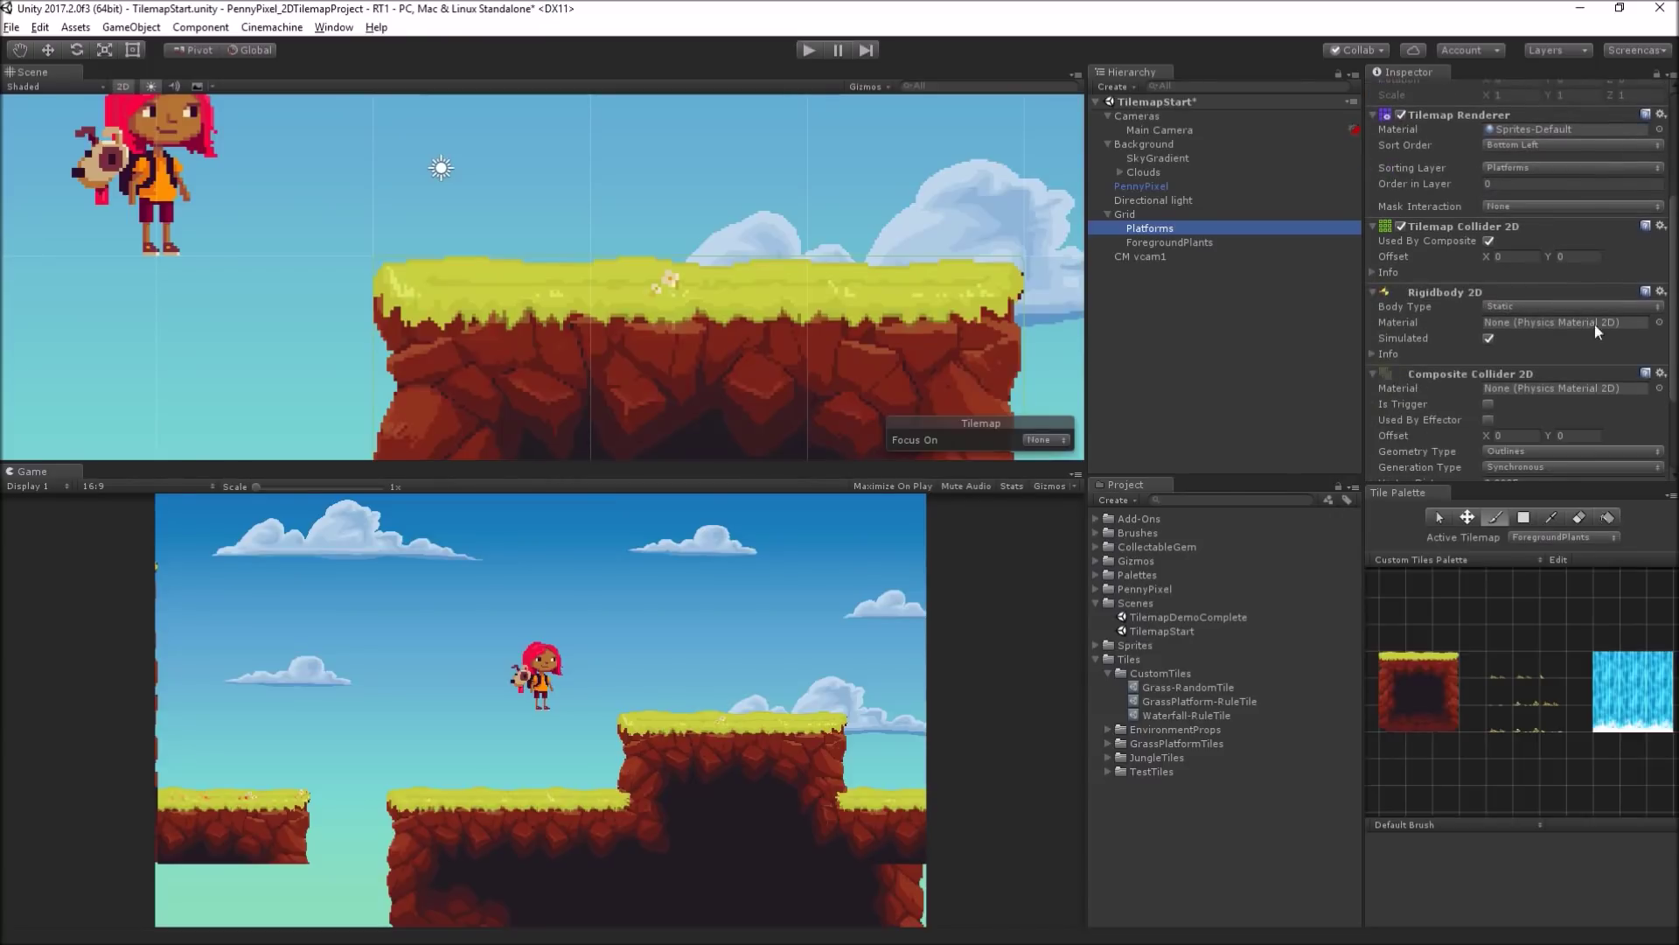
click(1548, 257)
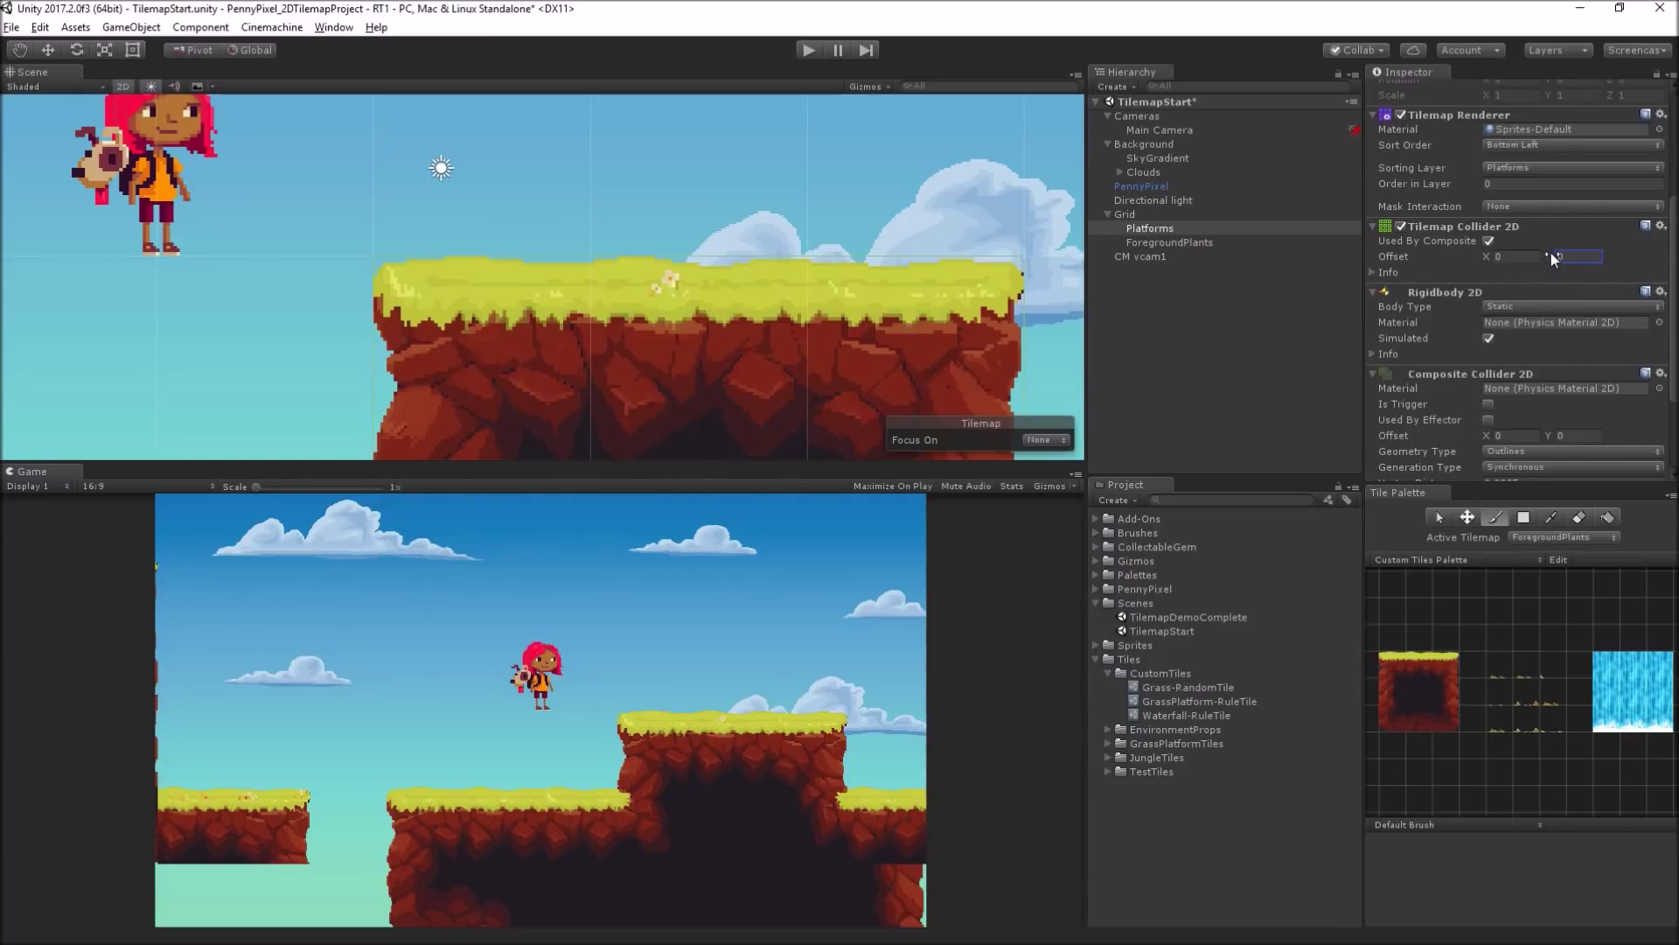
drag(1550, 254, 1551, 260)
scroll(747, 332, down, 4)
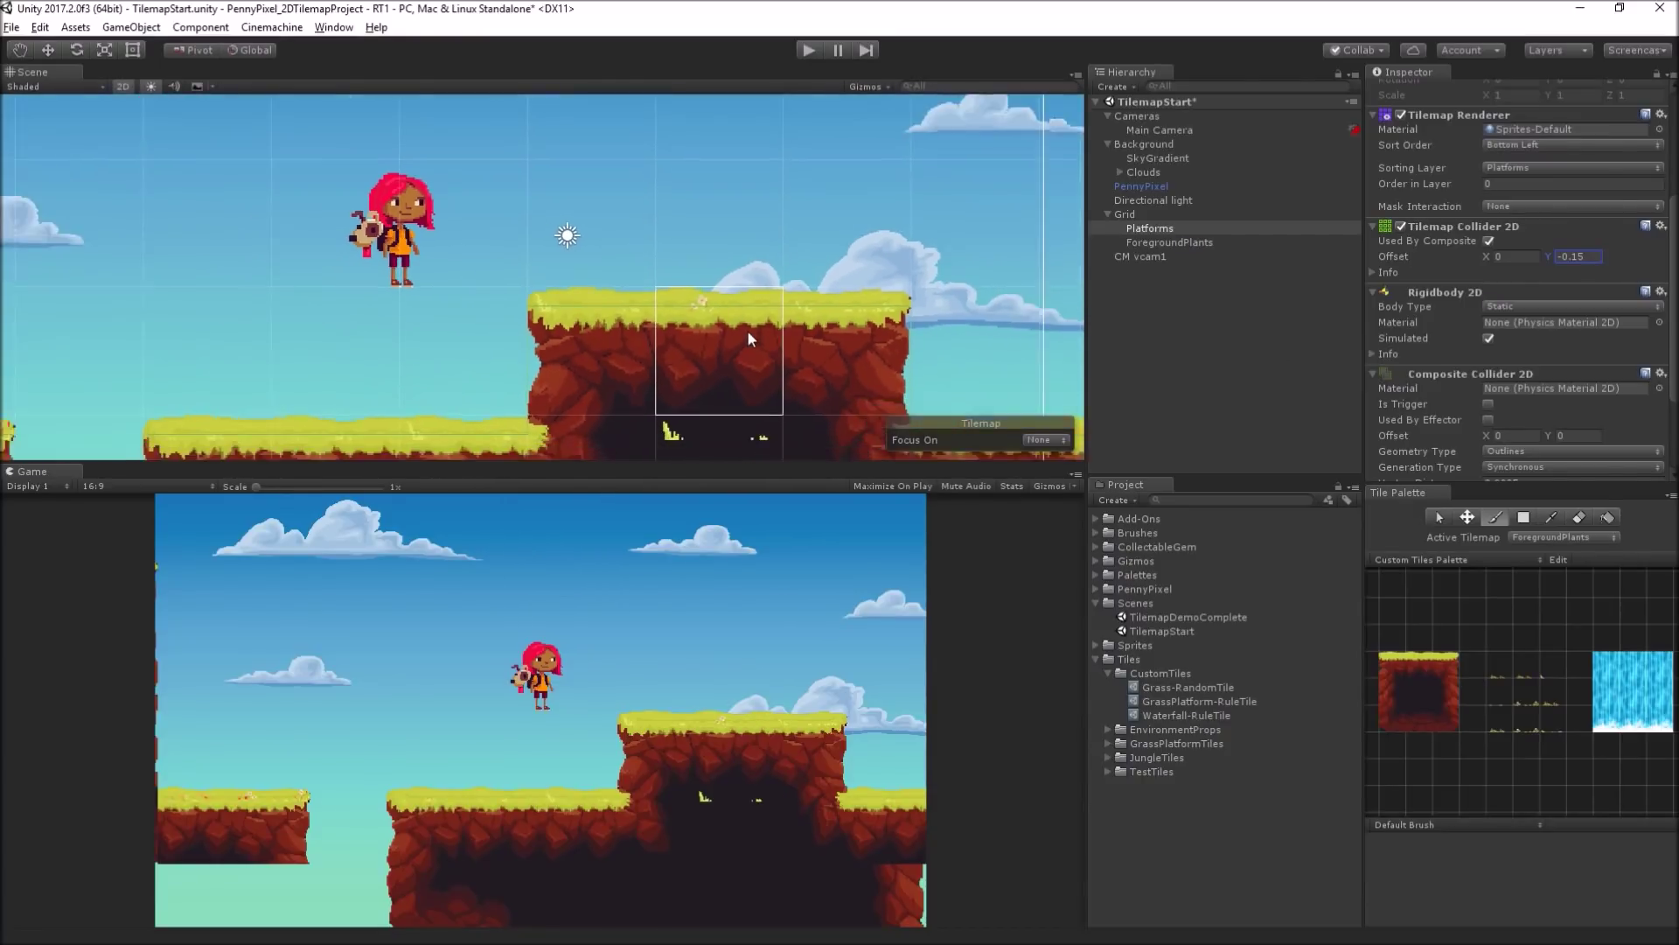
click(810, 49)
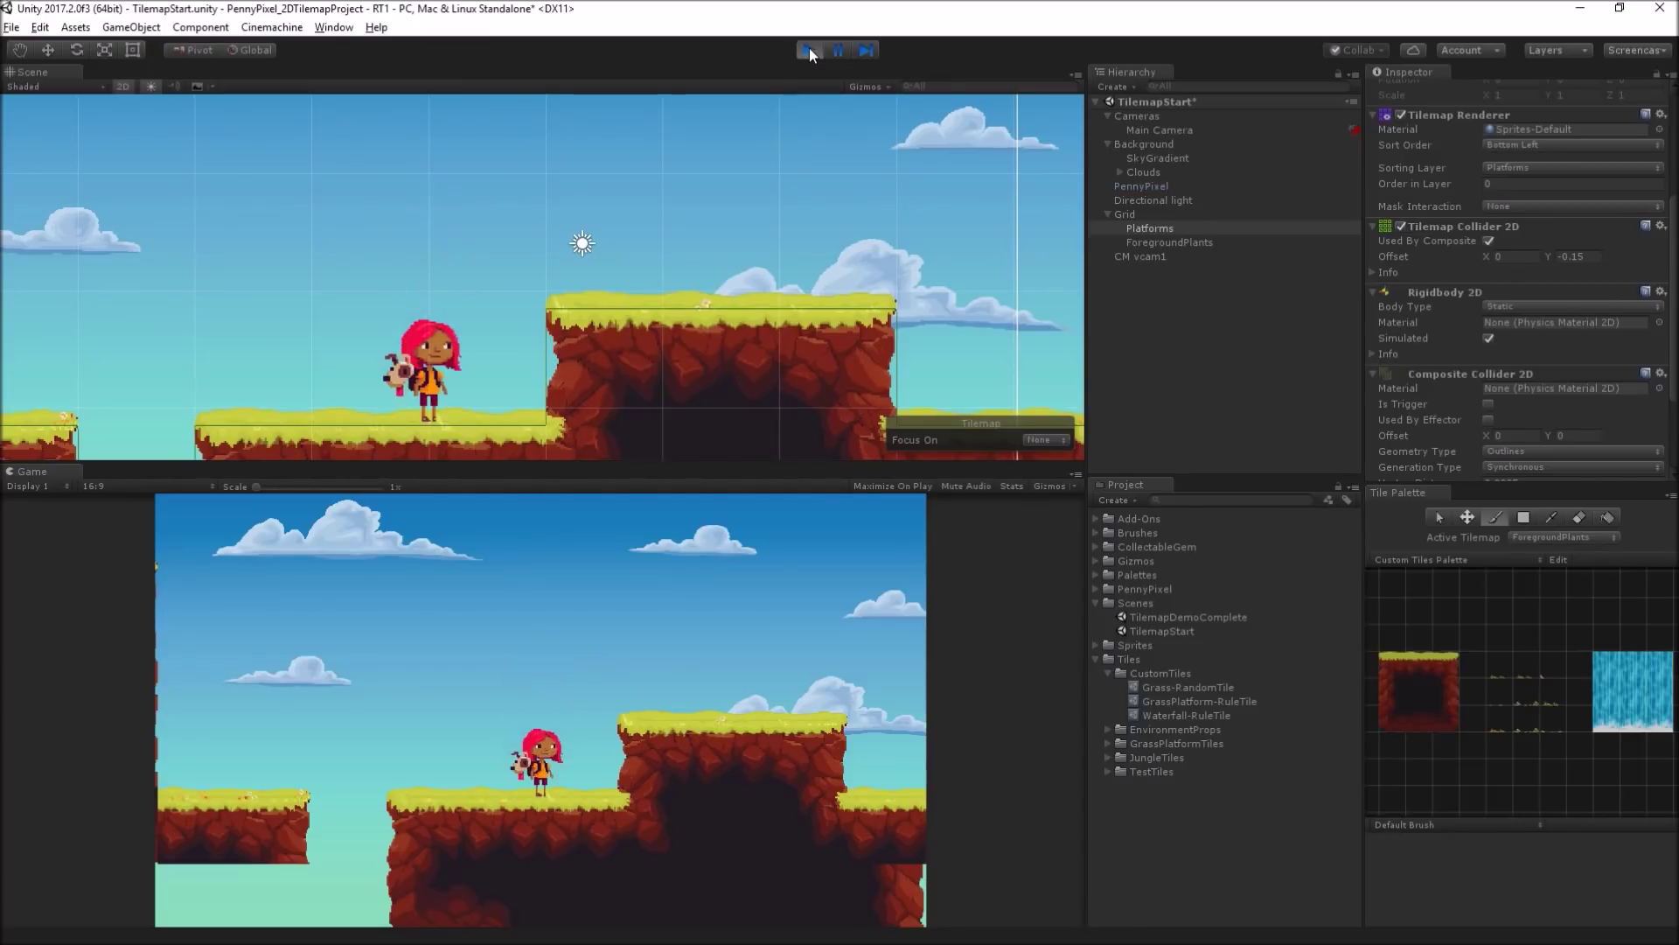
Step: Run Penny left and right, then jump her onto the higher platform
key(Left)
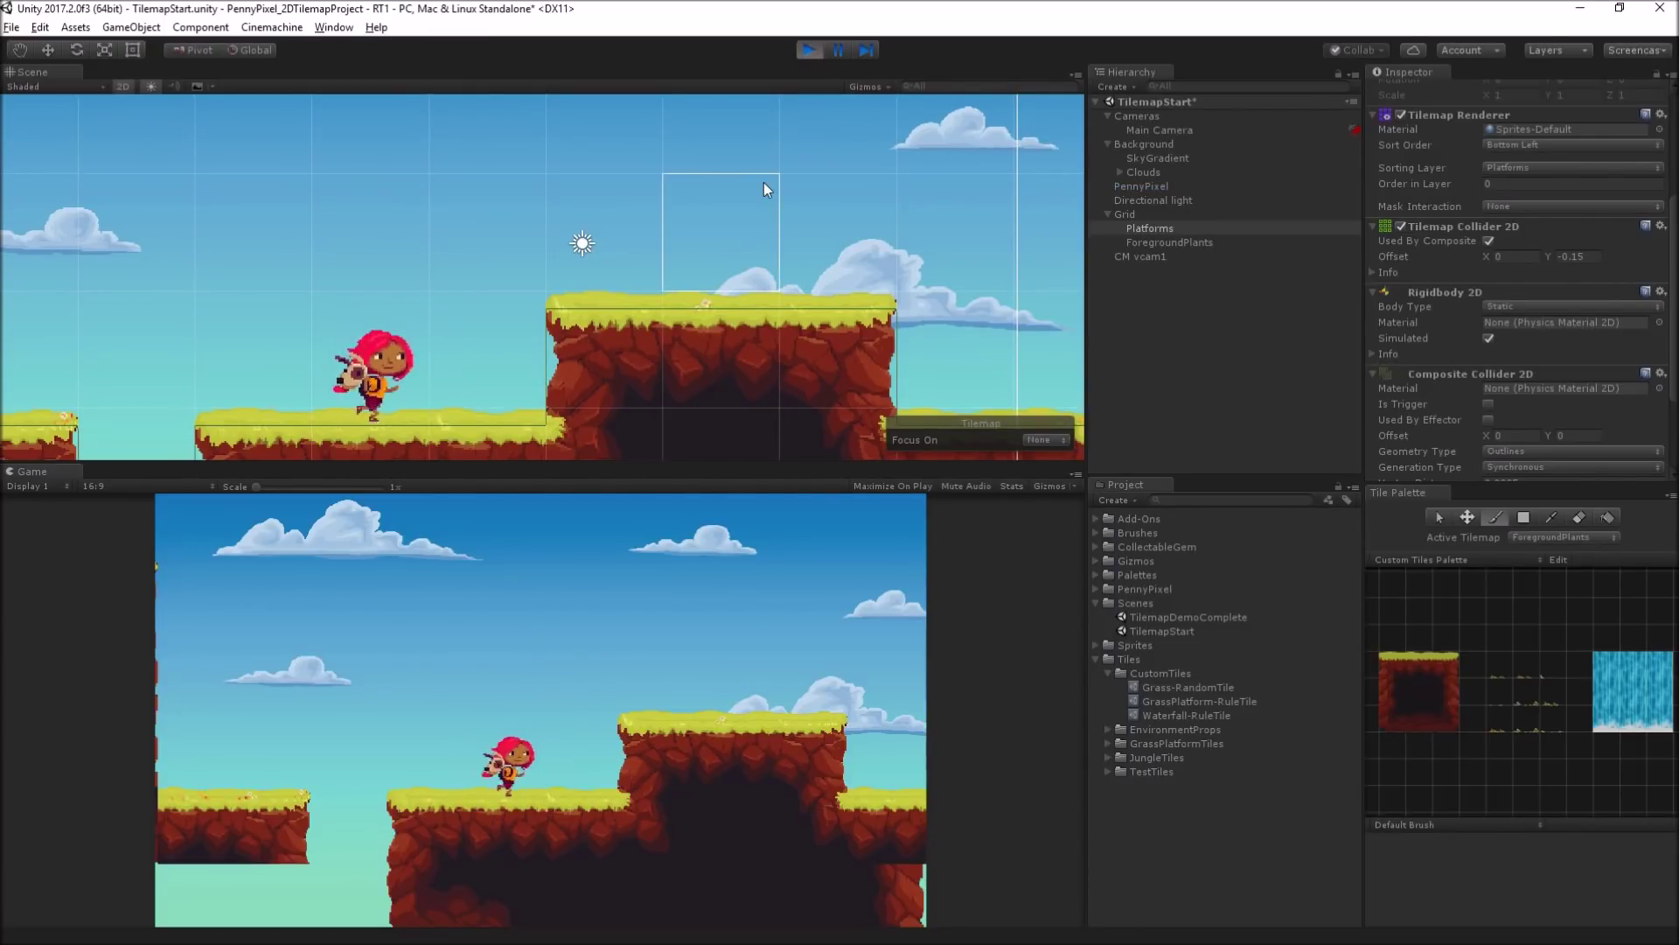
key(Right)
key(Left)
key(Right)
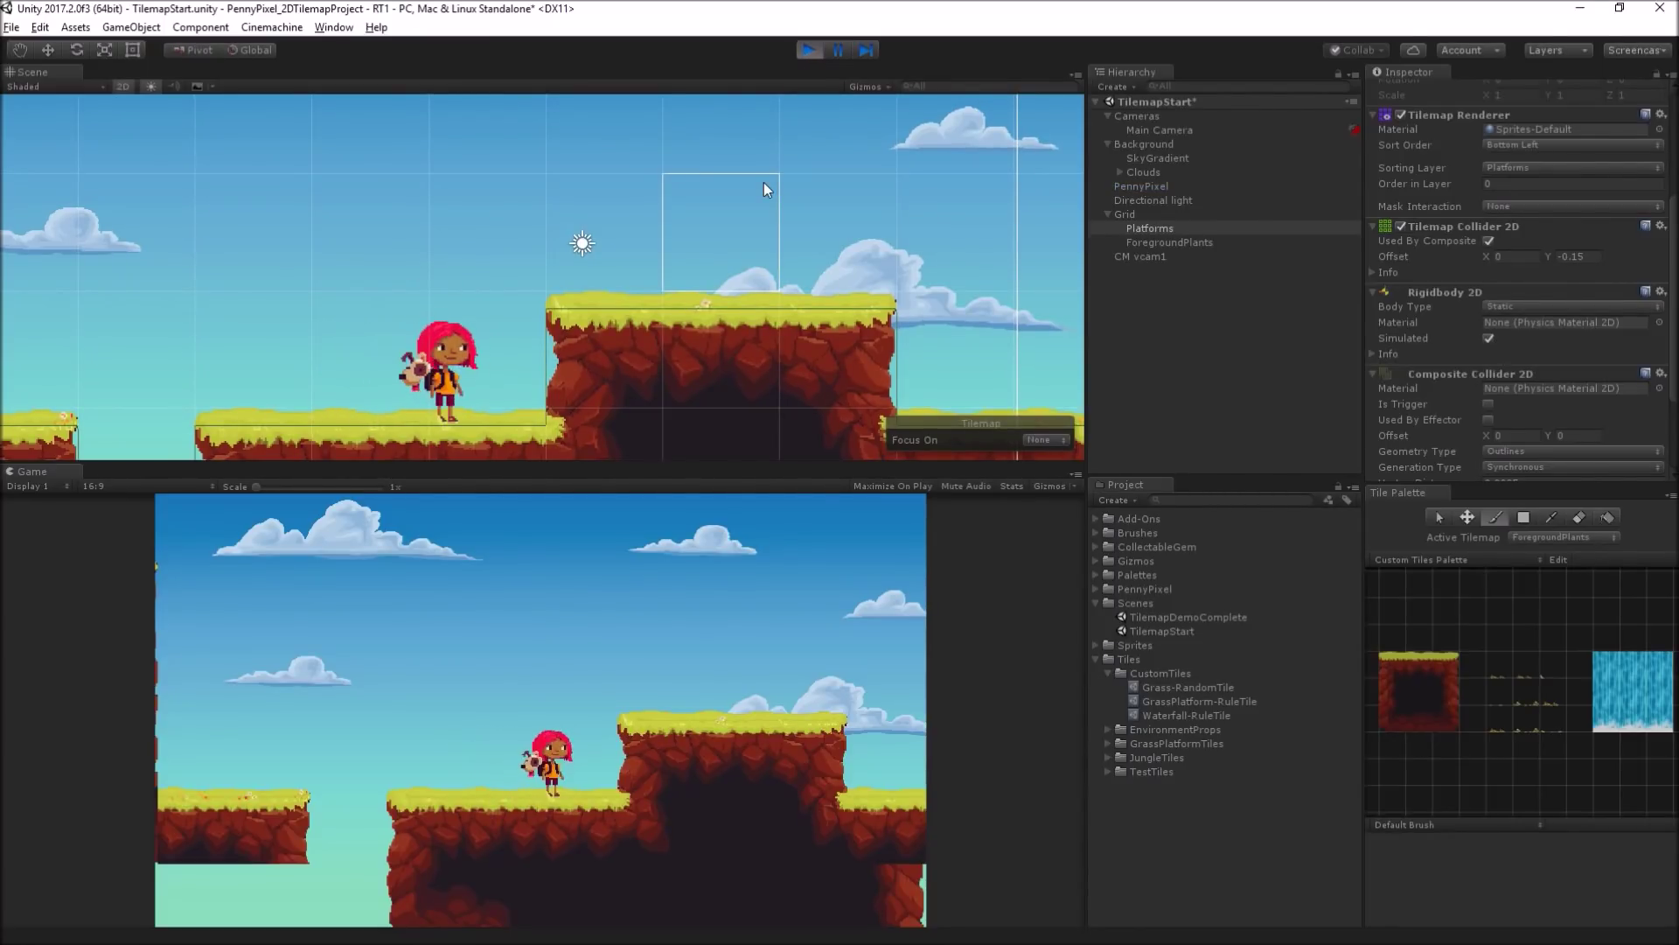
key(space)
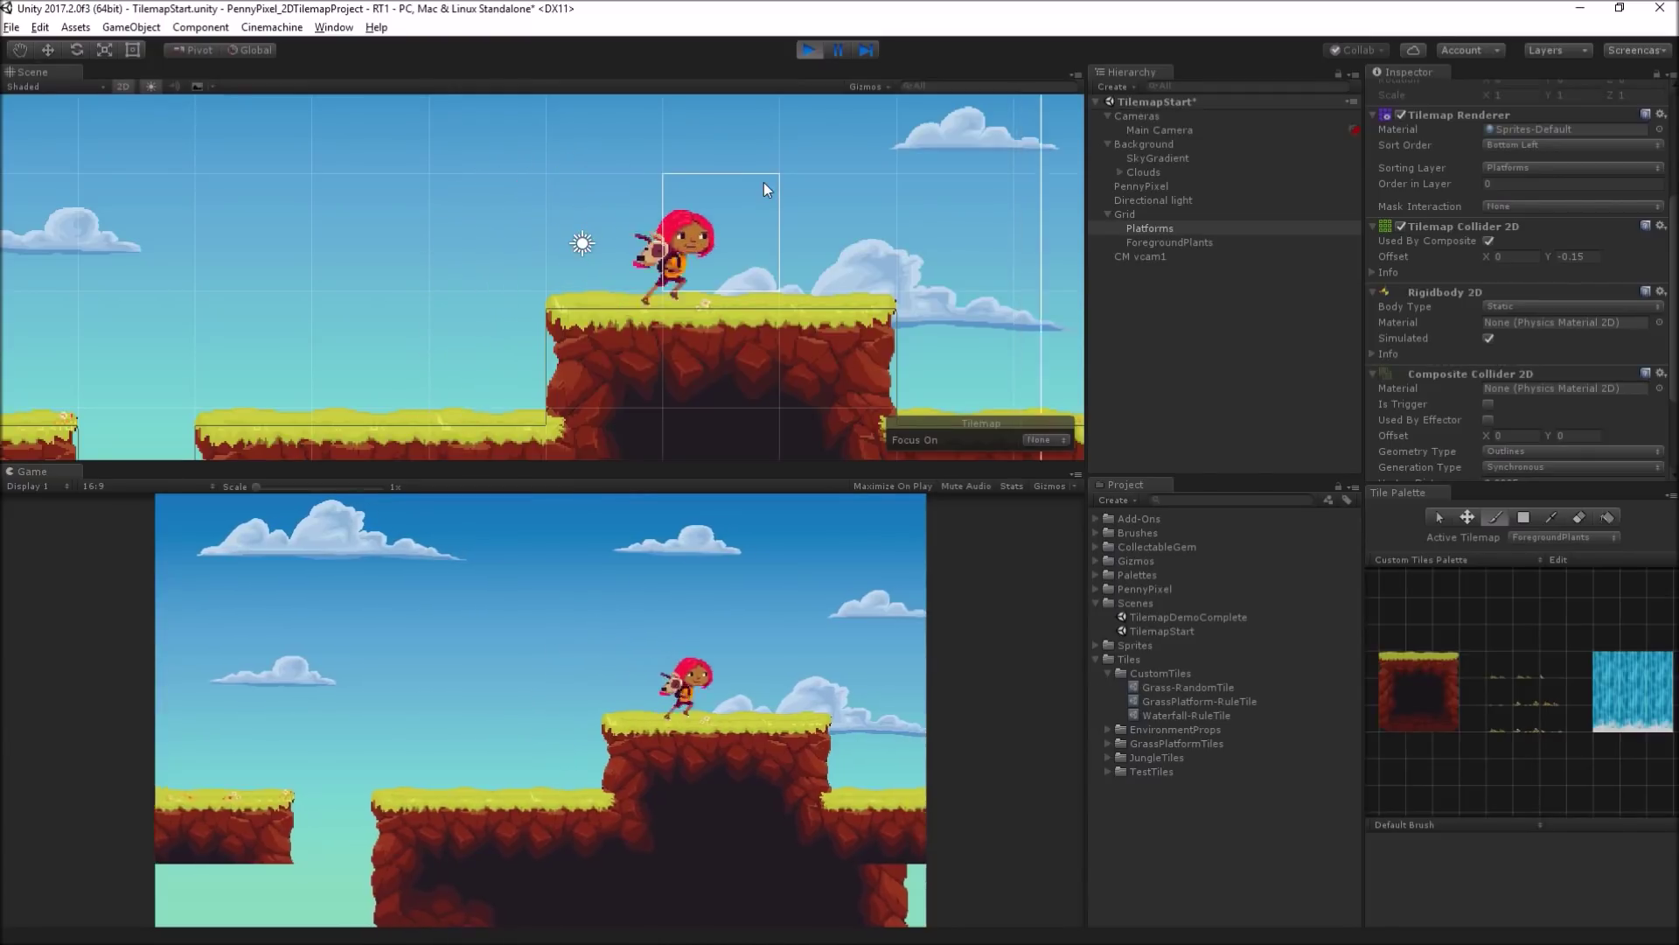
Step: Jump Penny onto the raised platform further right, then stop play mode
key(Right)
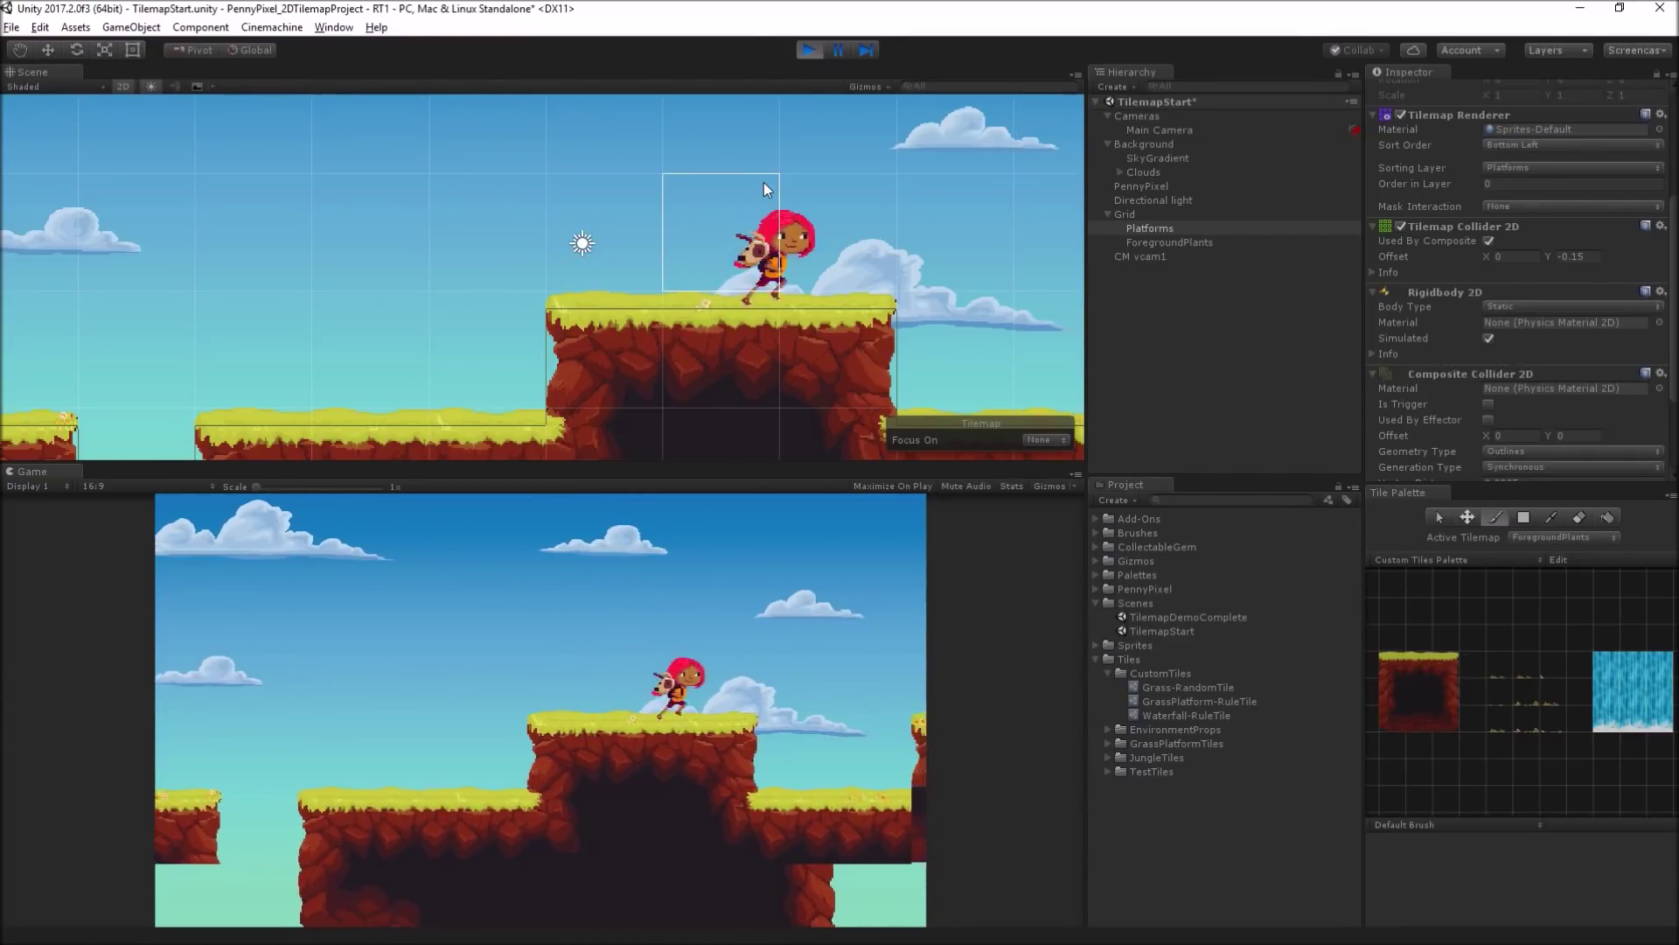
key(Left)
key(Right)
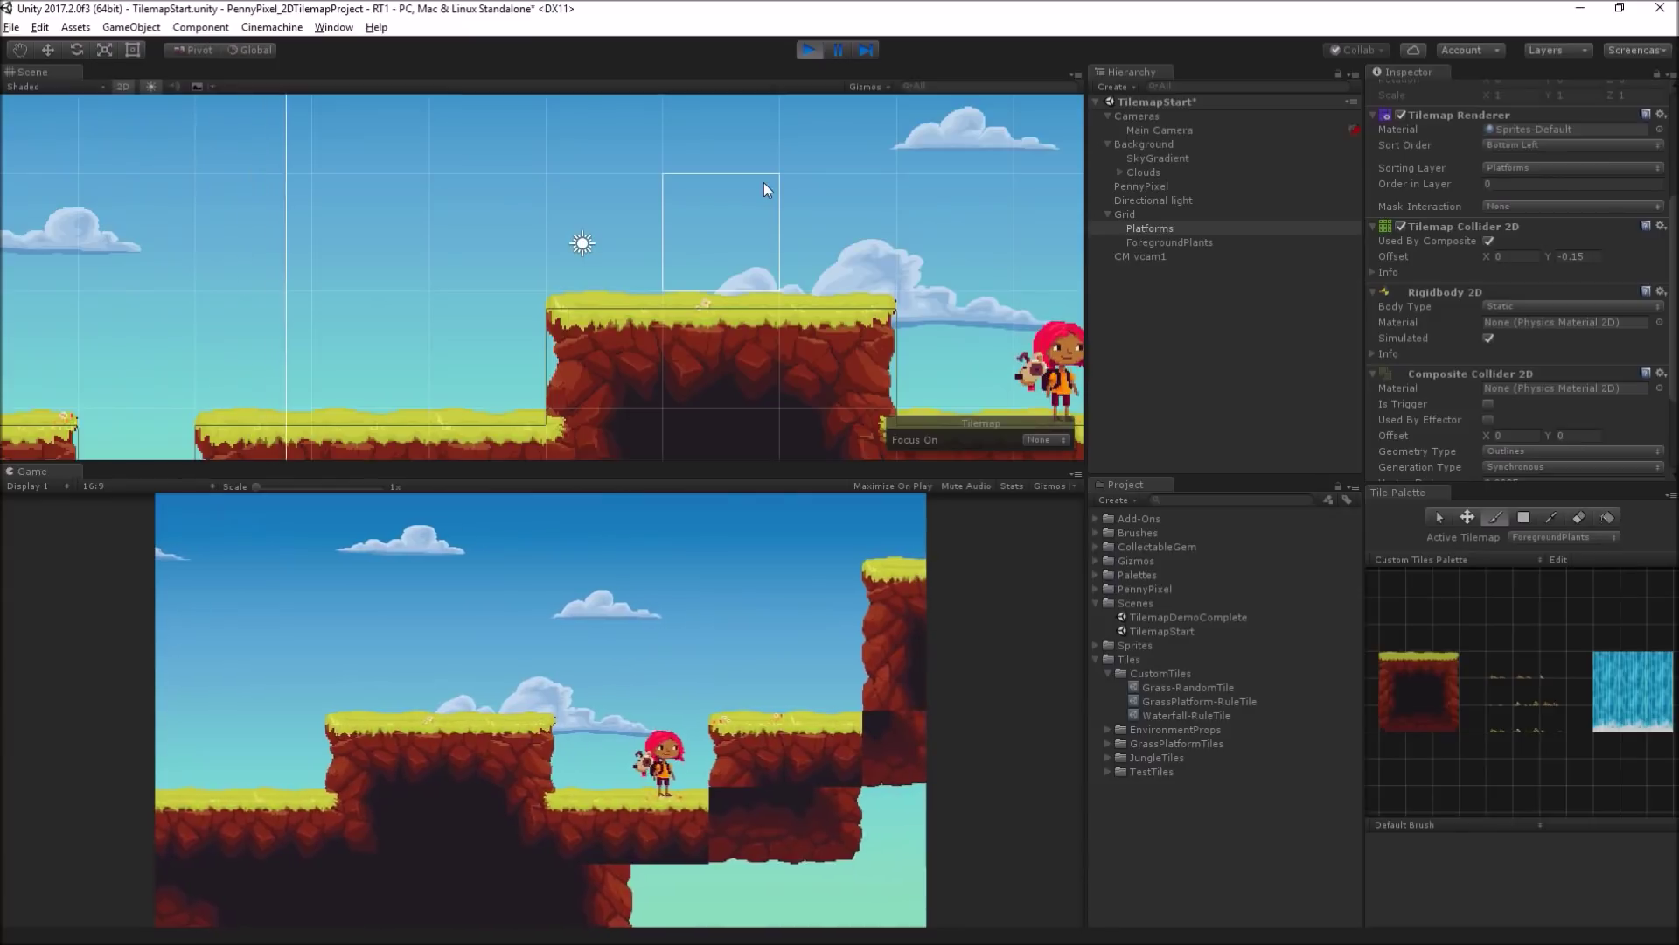
key(space)
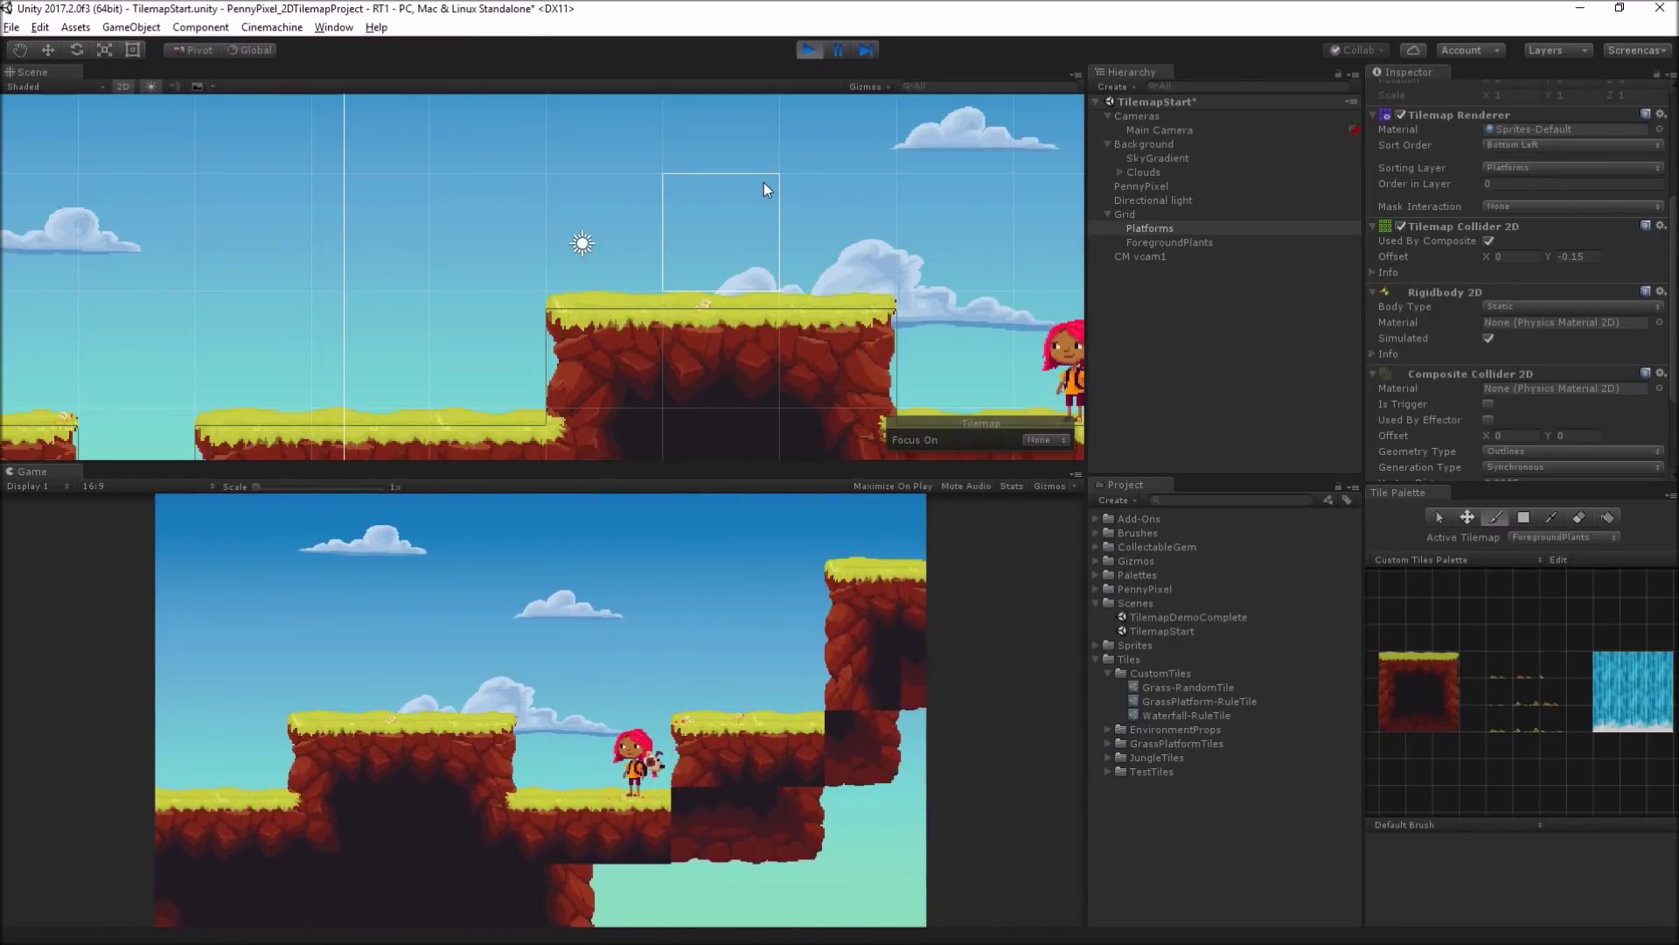
key(Left)
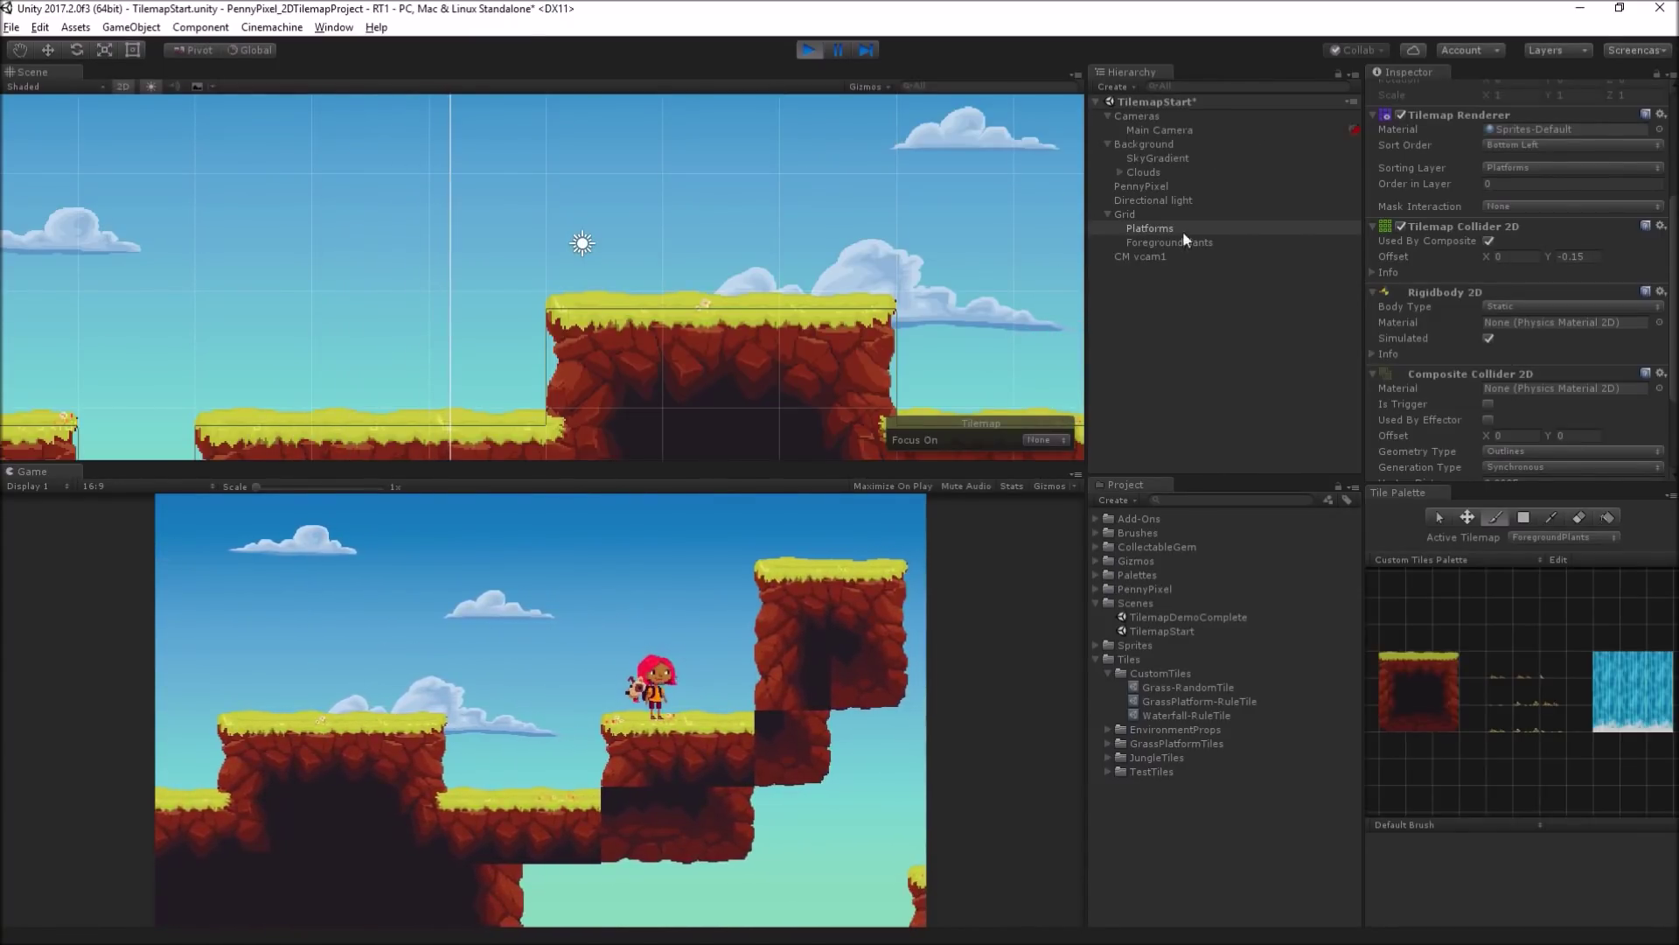
click(1198, 352)
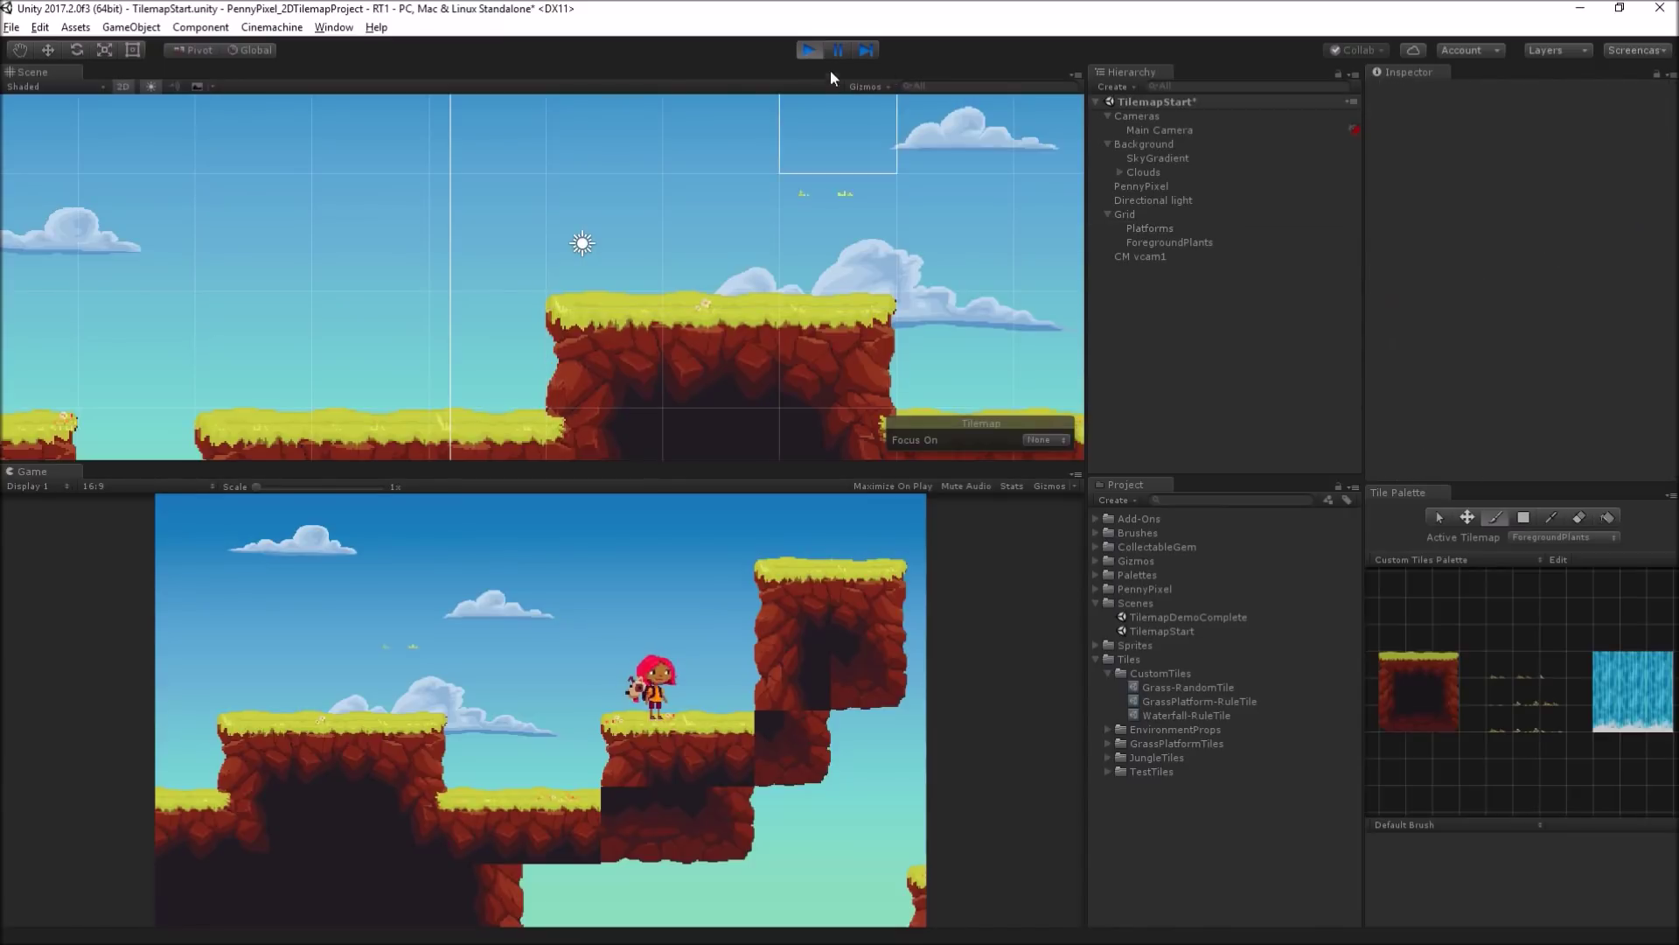
click(817, 50)
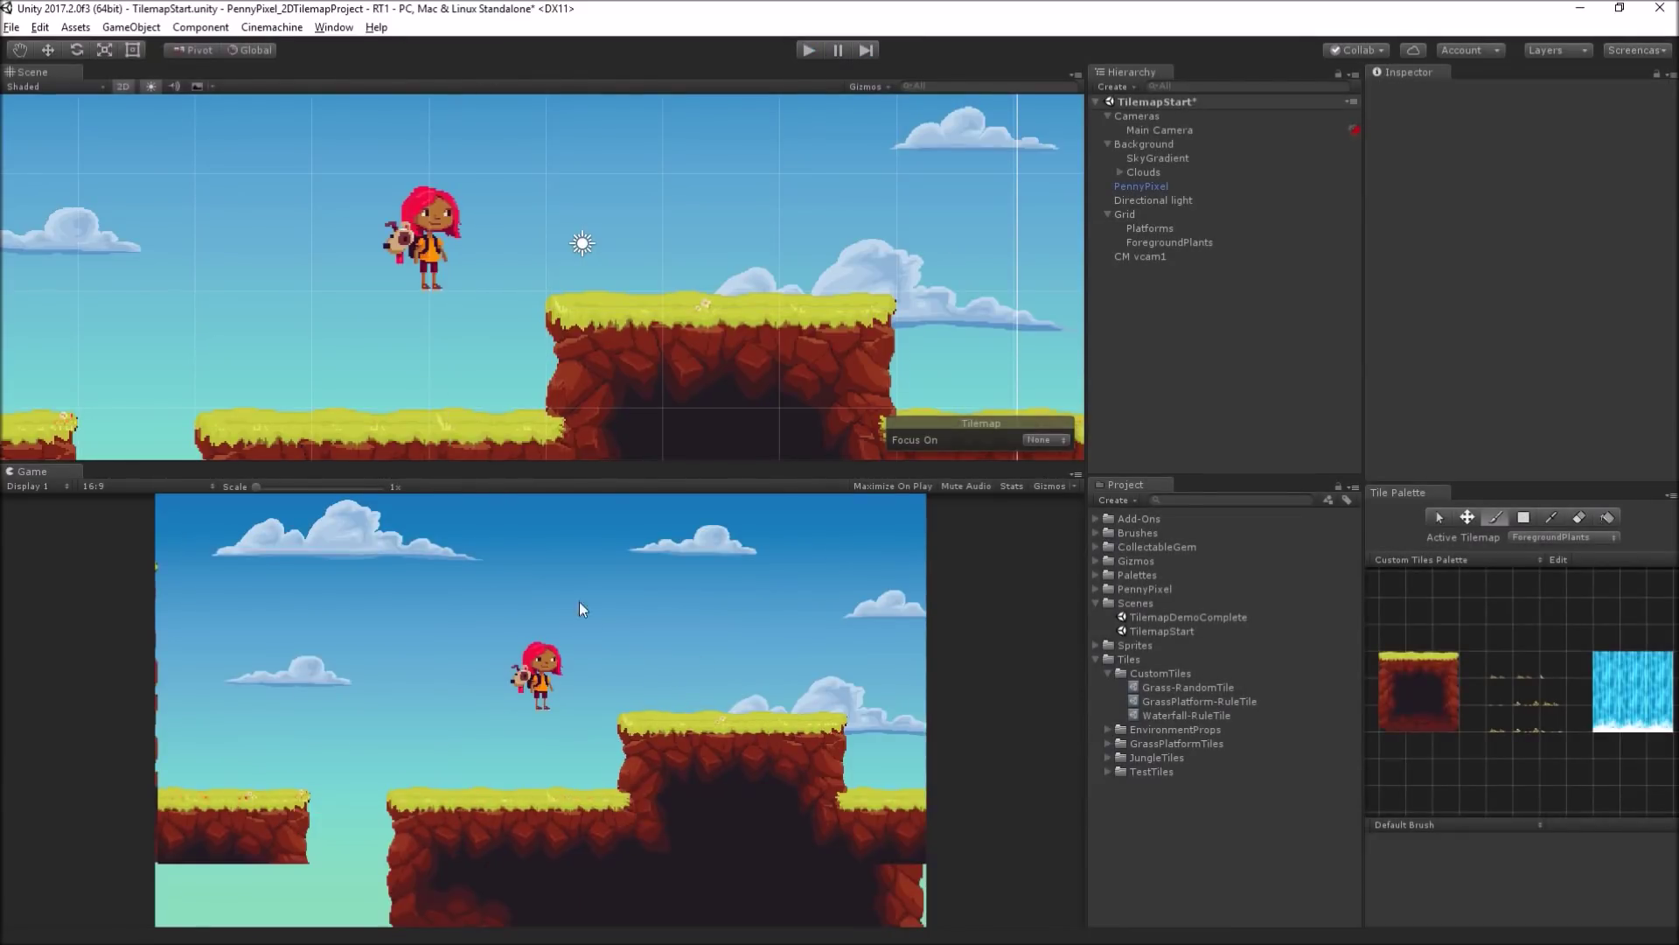
Step: Review the Grass-RandomTile's sprite slots in the Inspector, then open the Waterfall-RuleTile asset
scroll(656, 223, down, 3)
click(1217, 687)
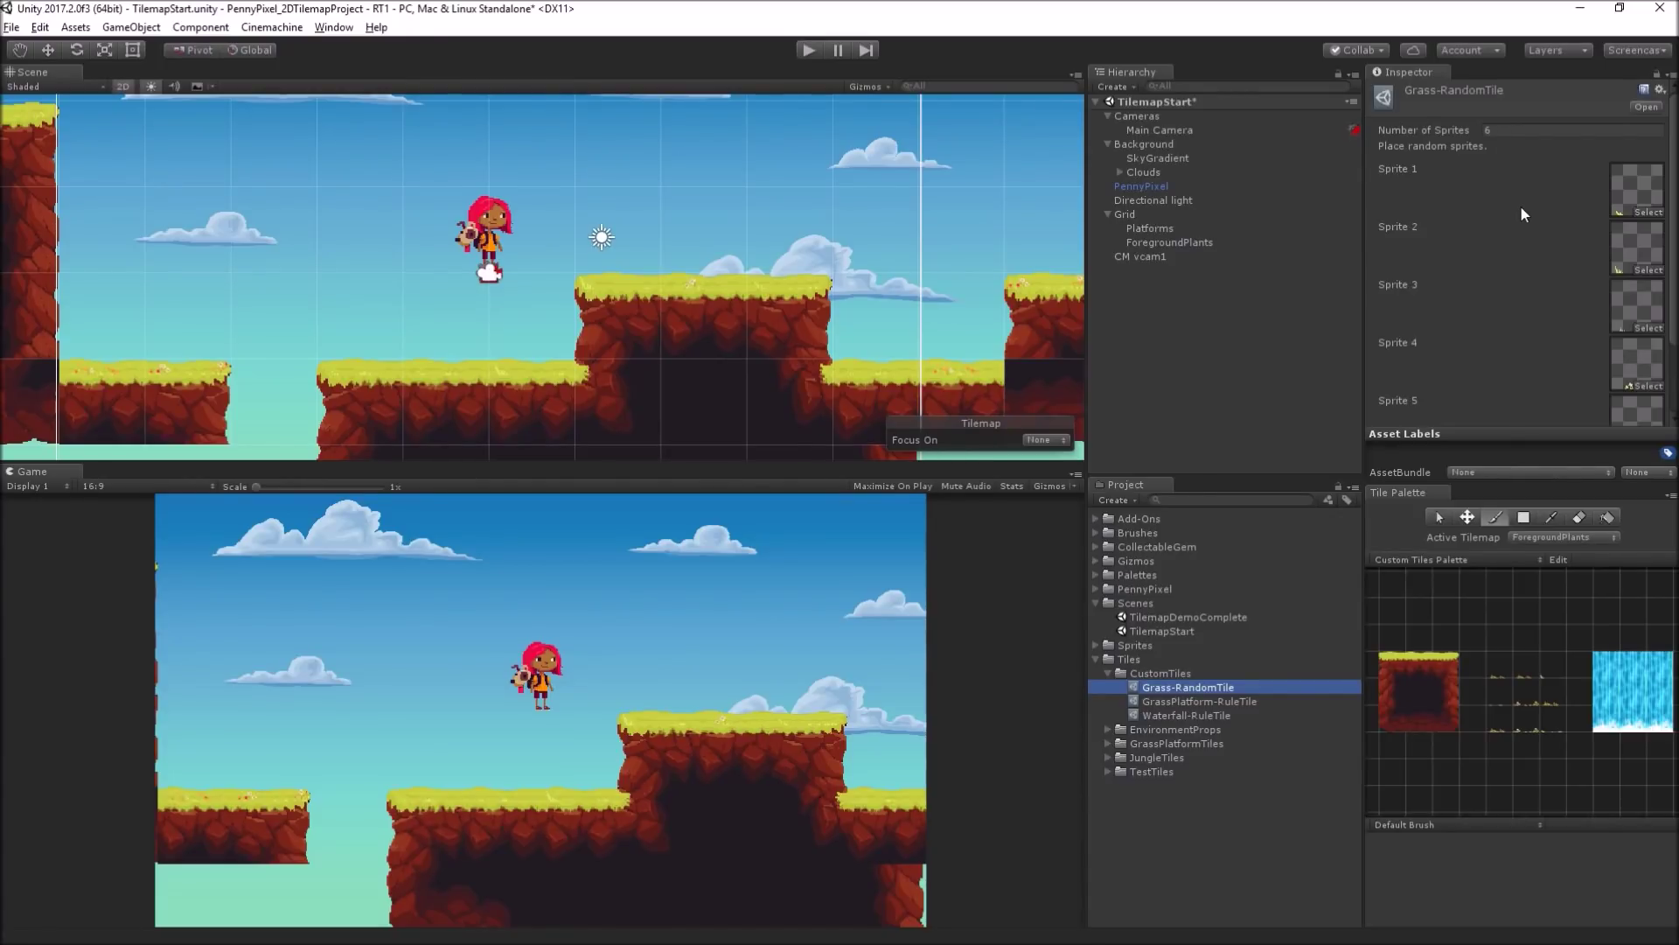
click(1490, 130)
scroll(1505, 182, down, 3)
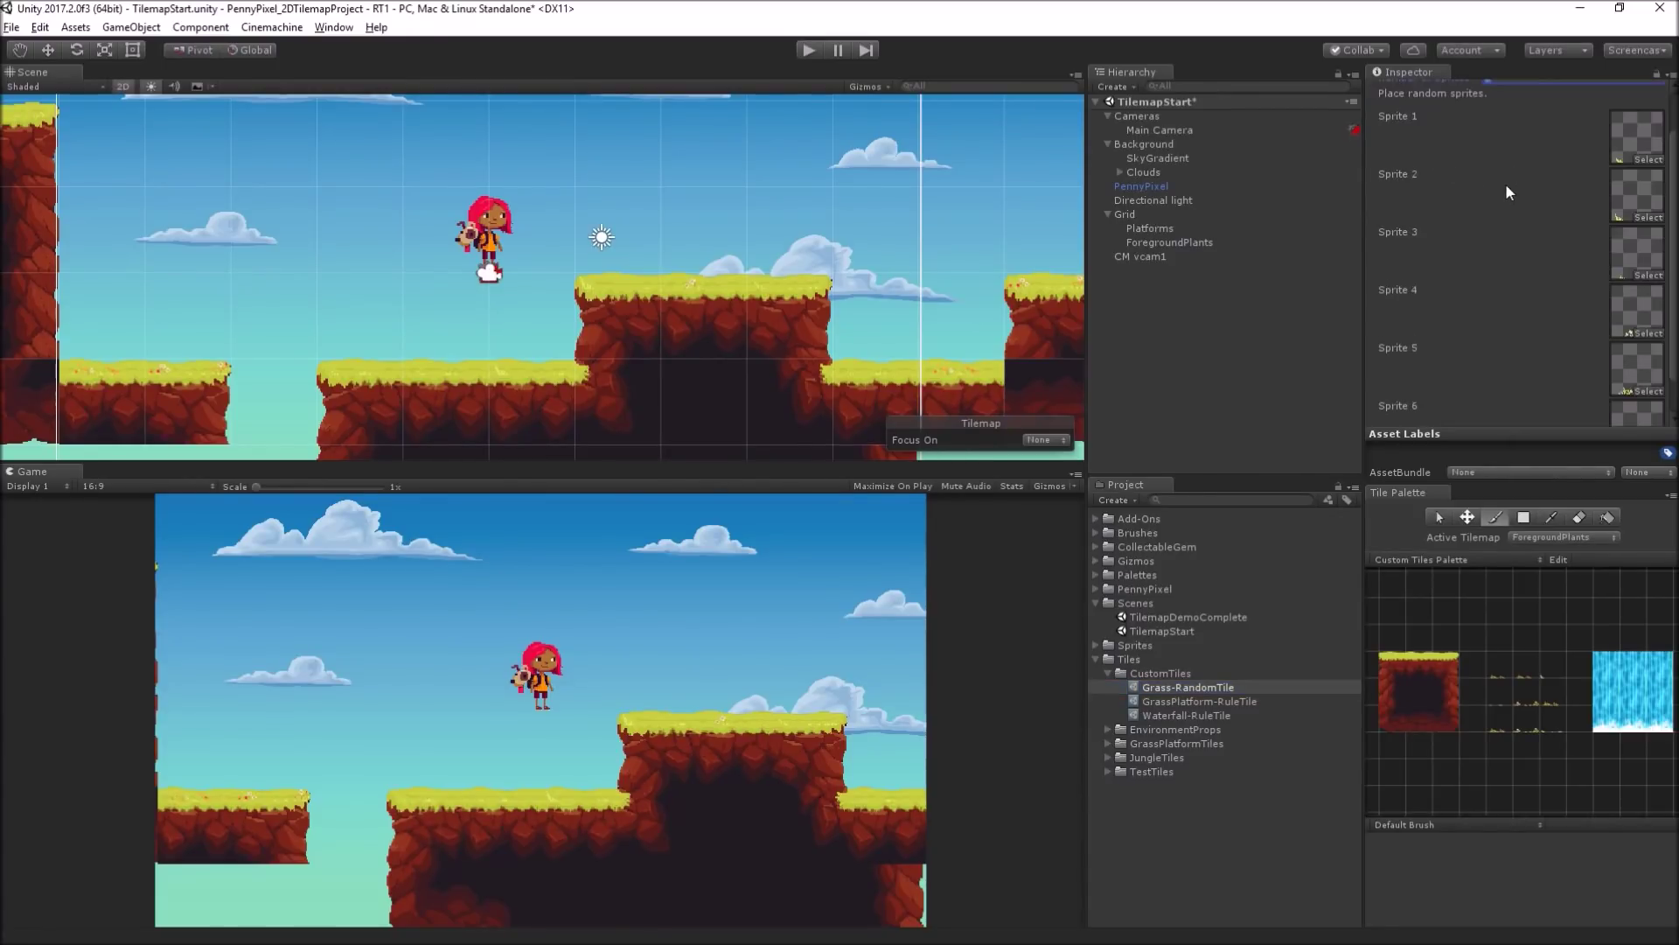
scroll(1478, 356, up, 3)
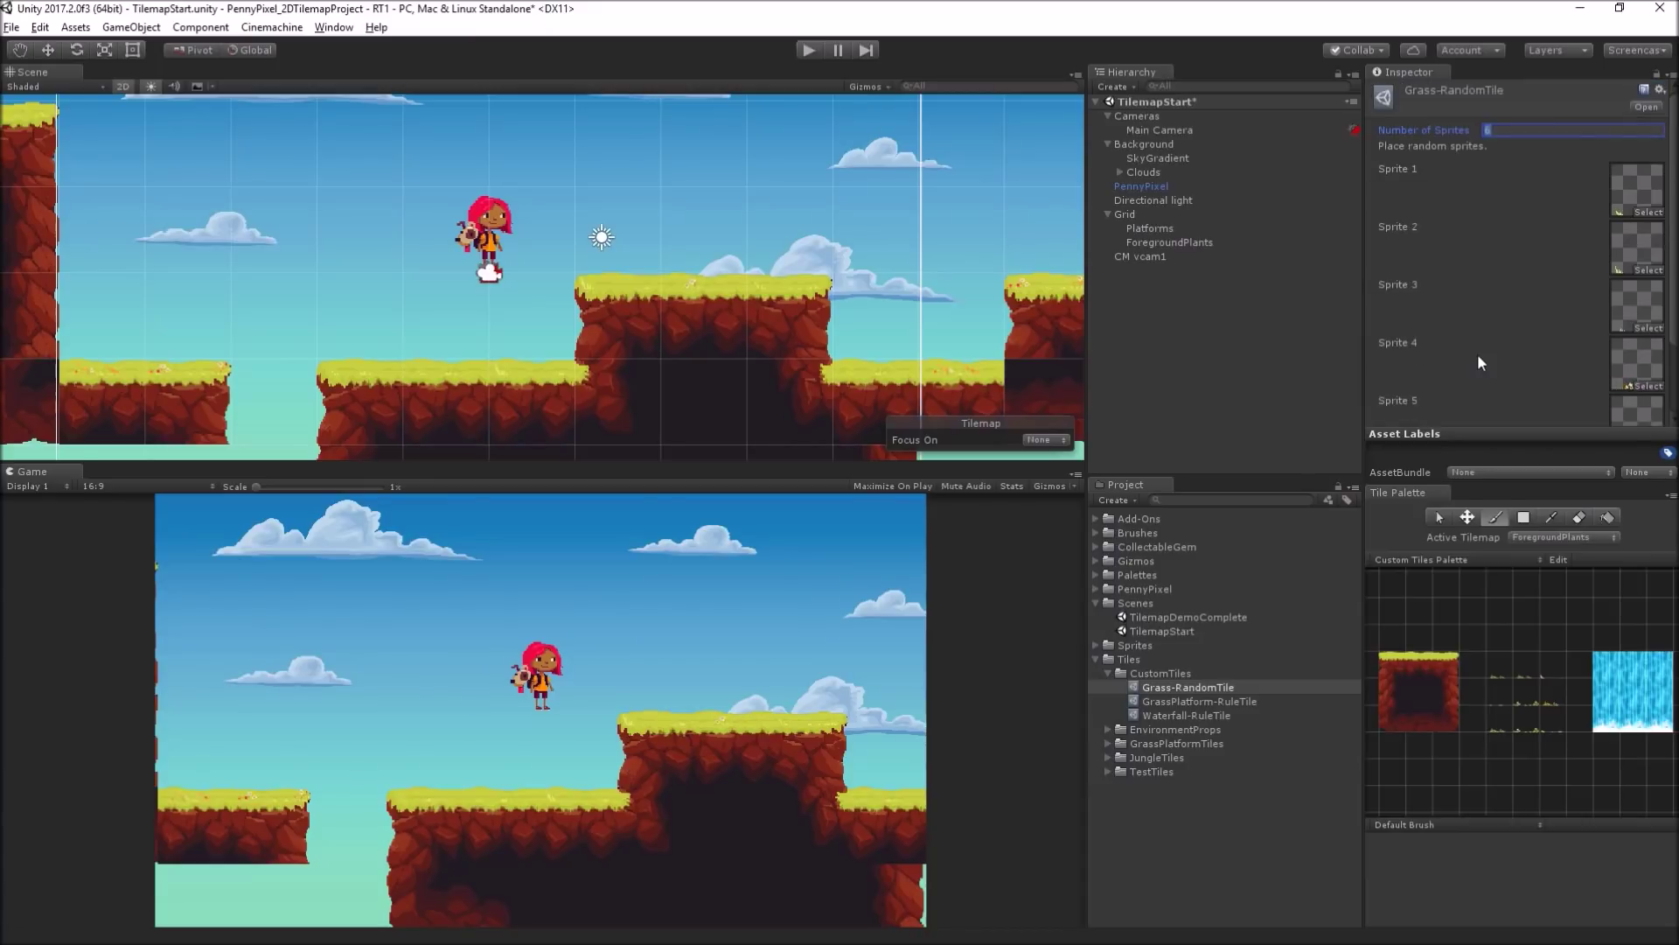
scroll(1630, 278, down, 3)
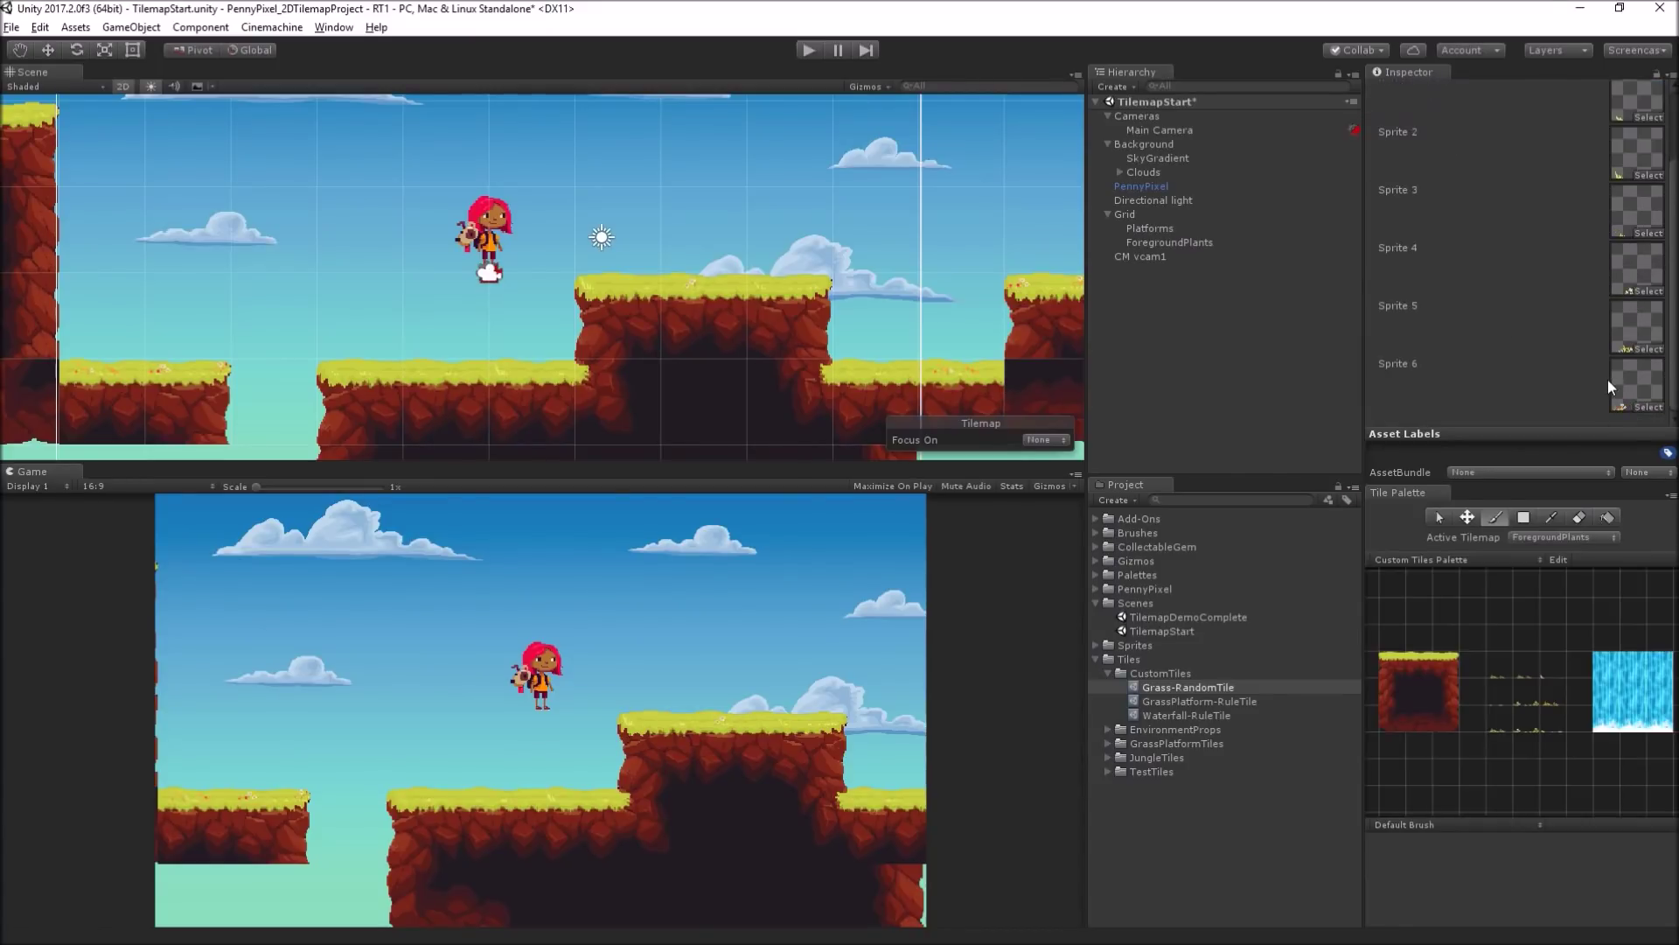
scroll(1631, 374, up, 3)
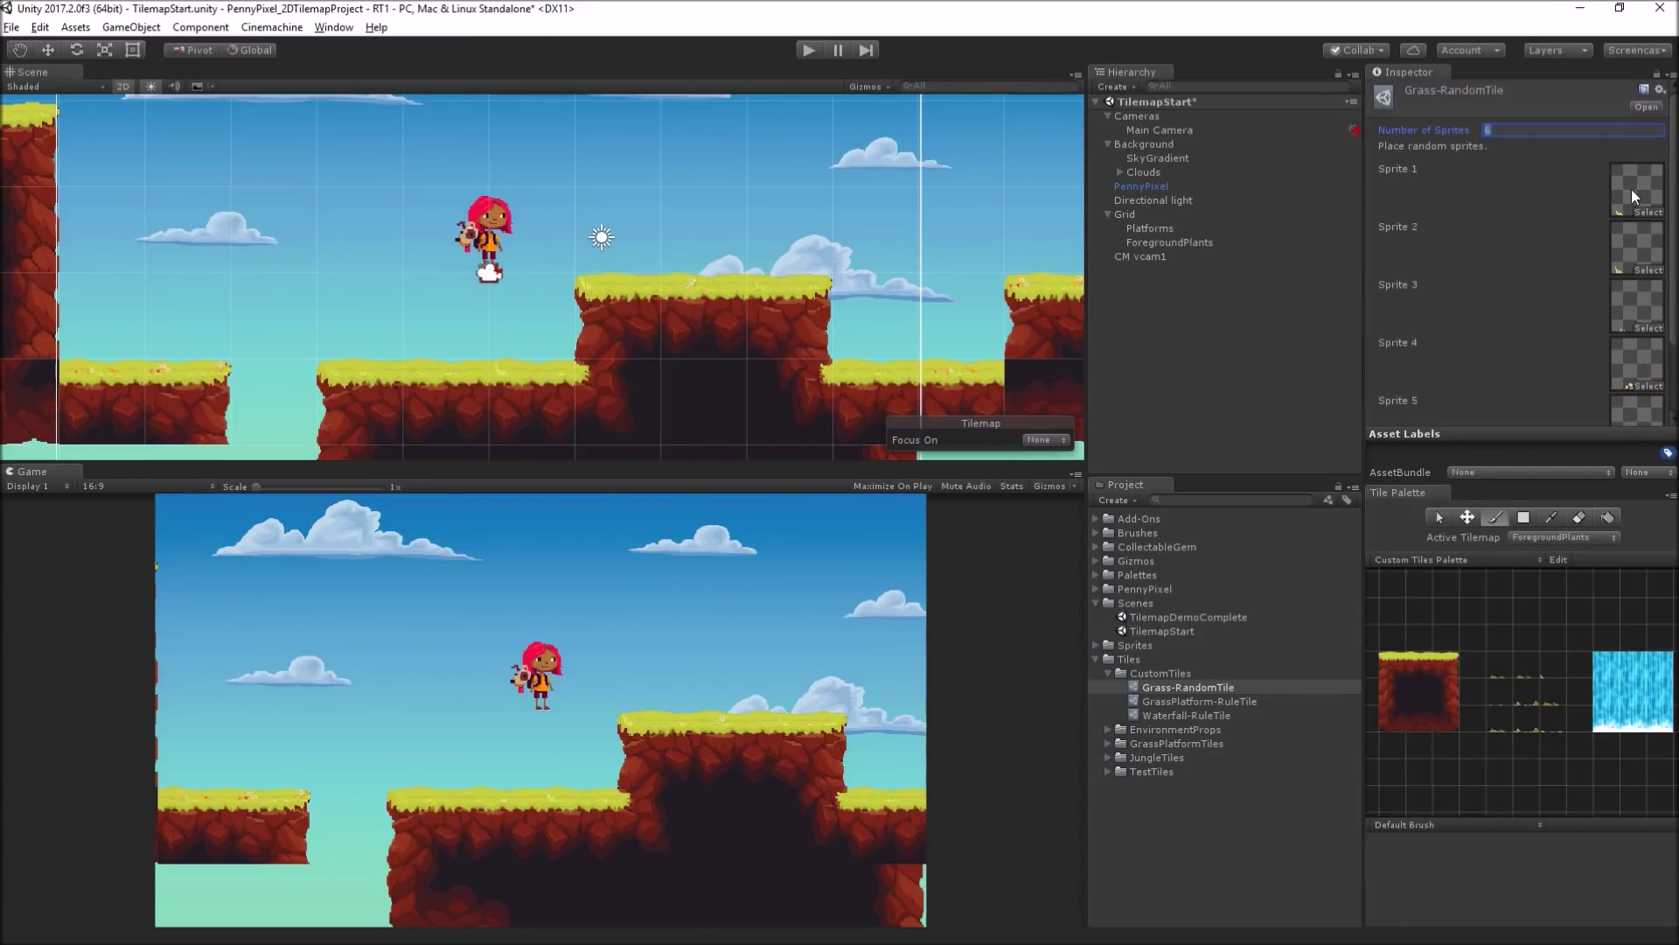
scroll(1614, 235, down, 3)
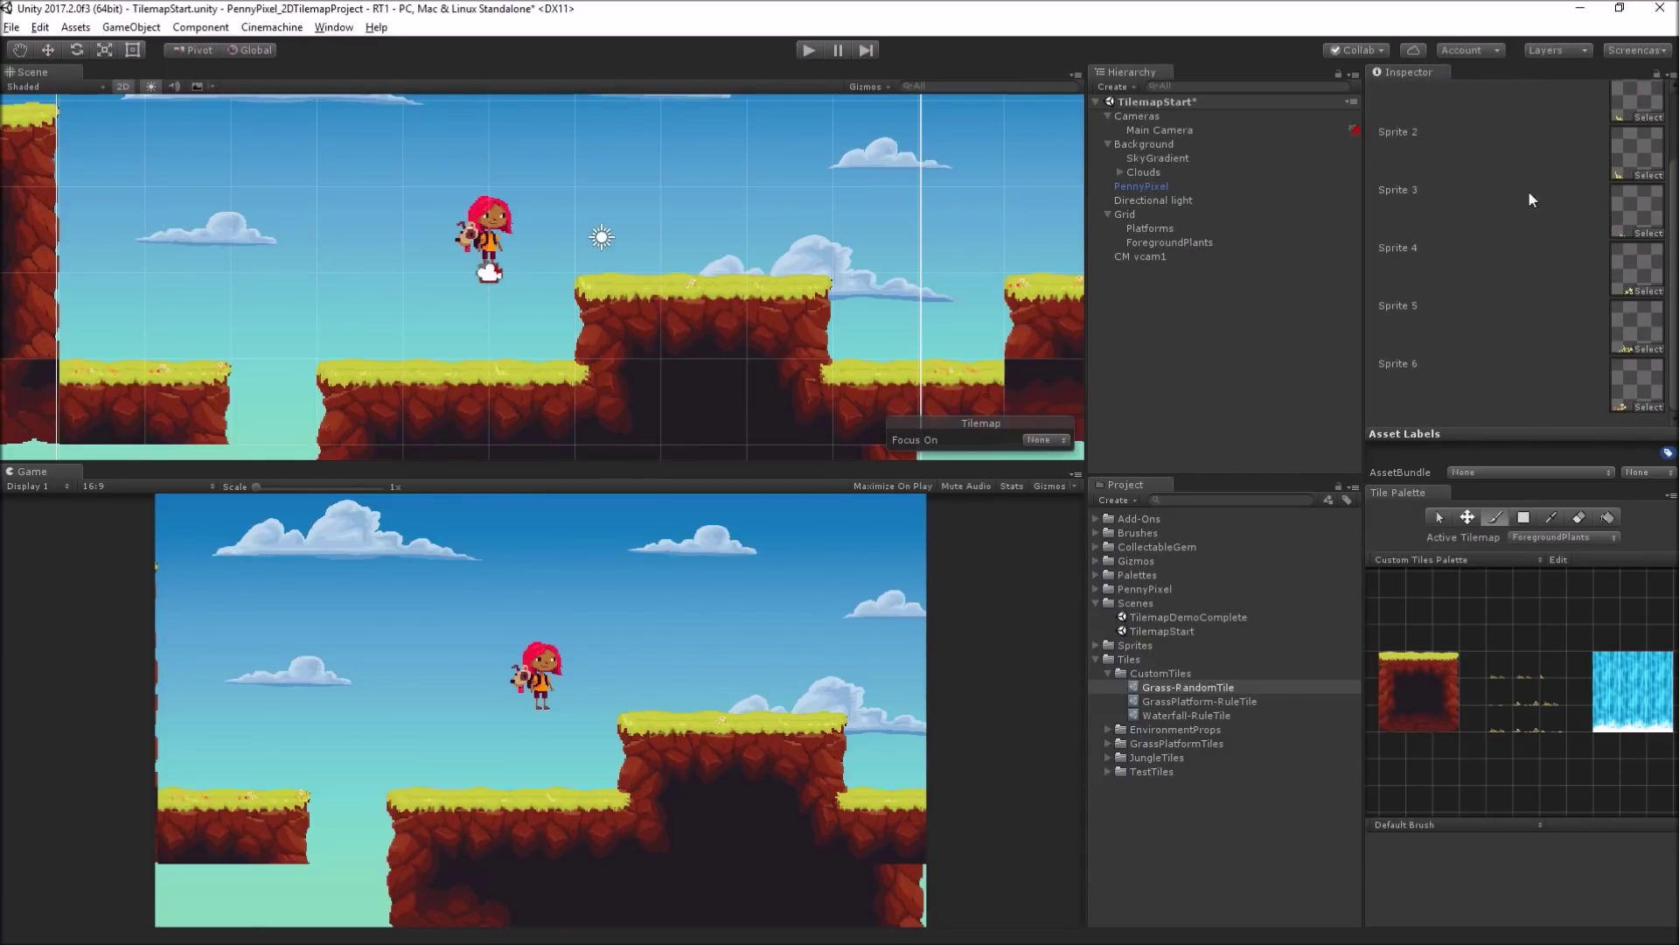
scroll(1534, 233, up, 3)
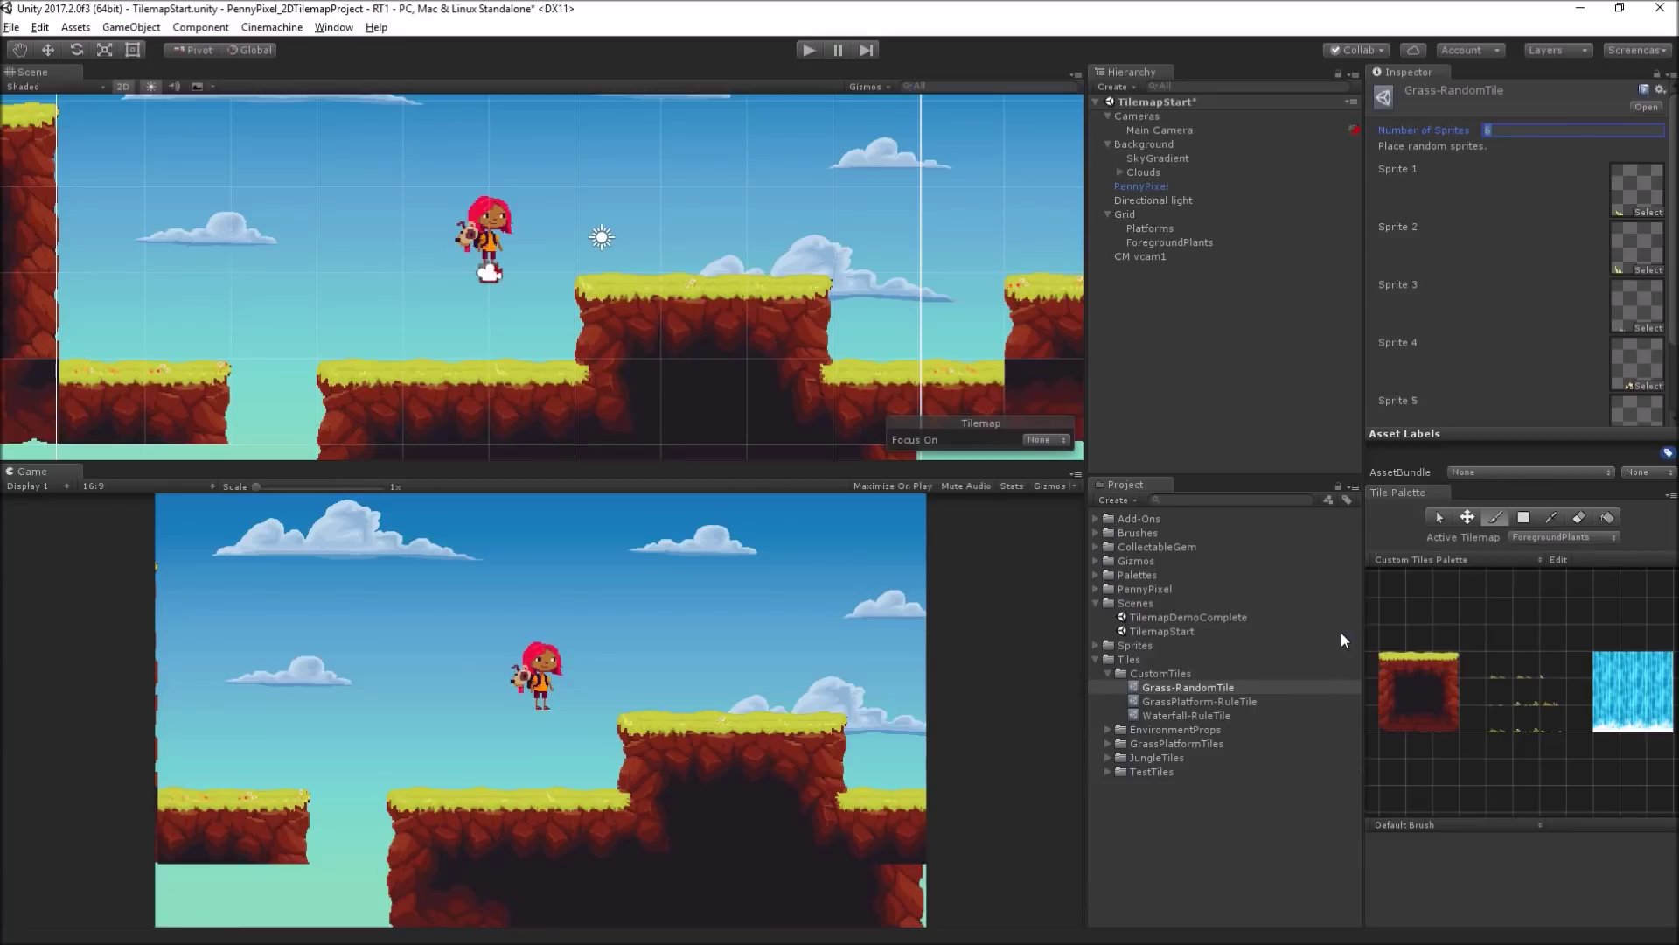
click(1256, 725)
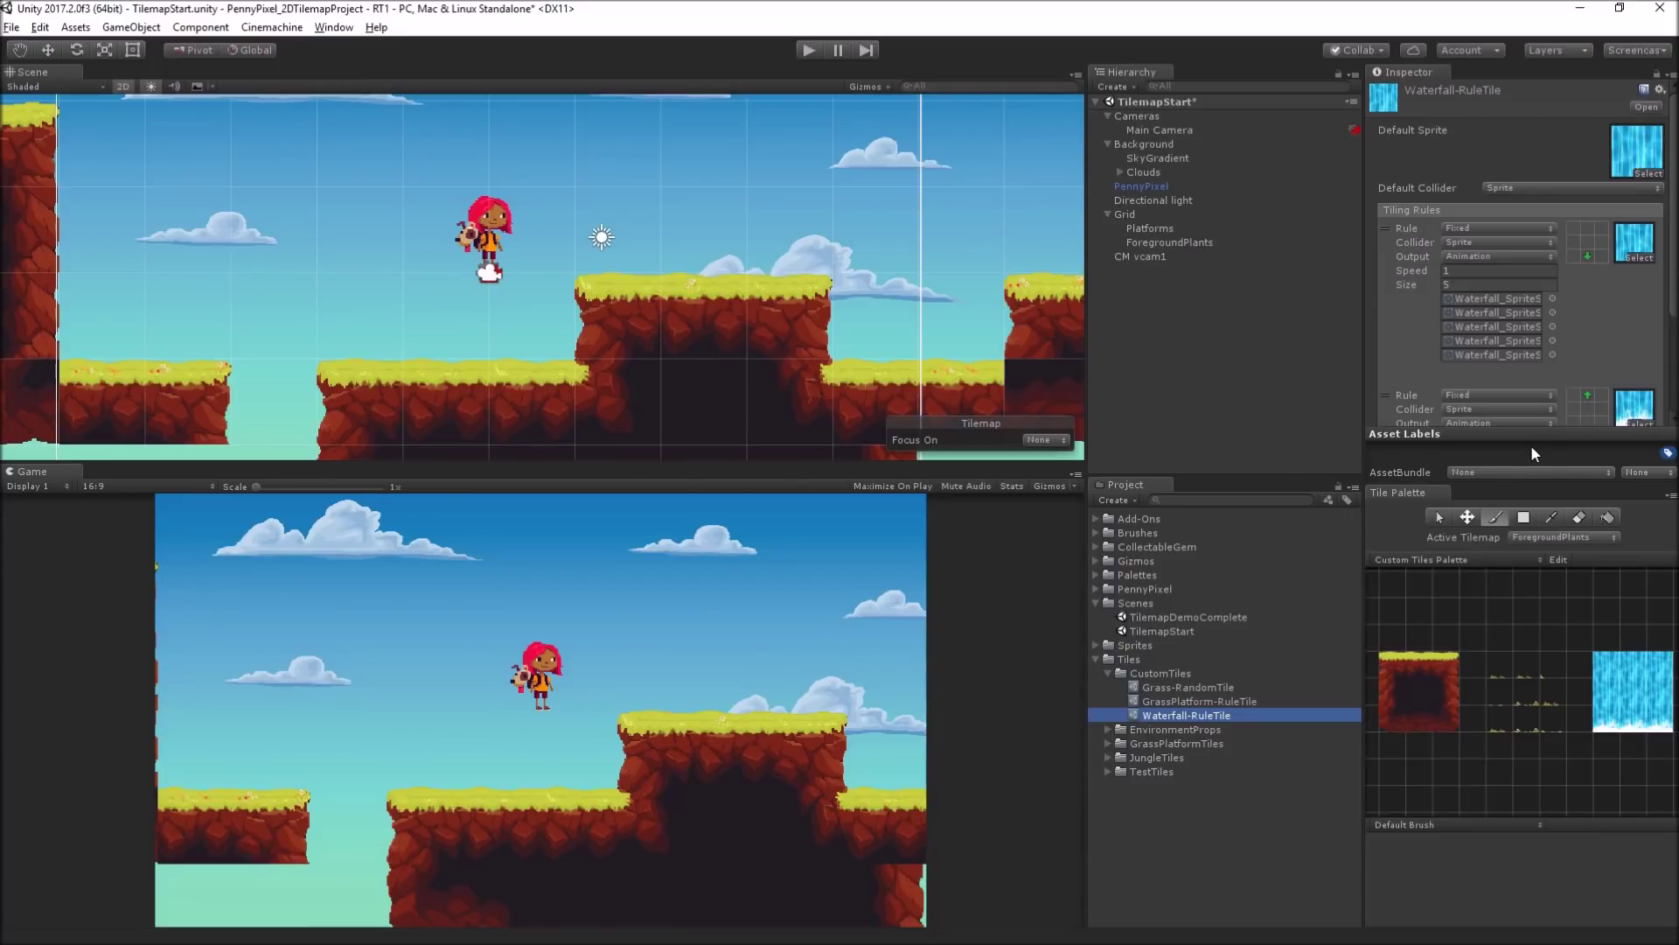
Step: Switch the Tile Palette to Box Fill and scroll the Waterfall-RuleTile's rules
click(1523, 518)
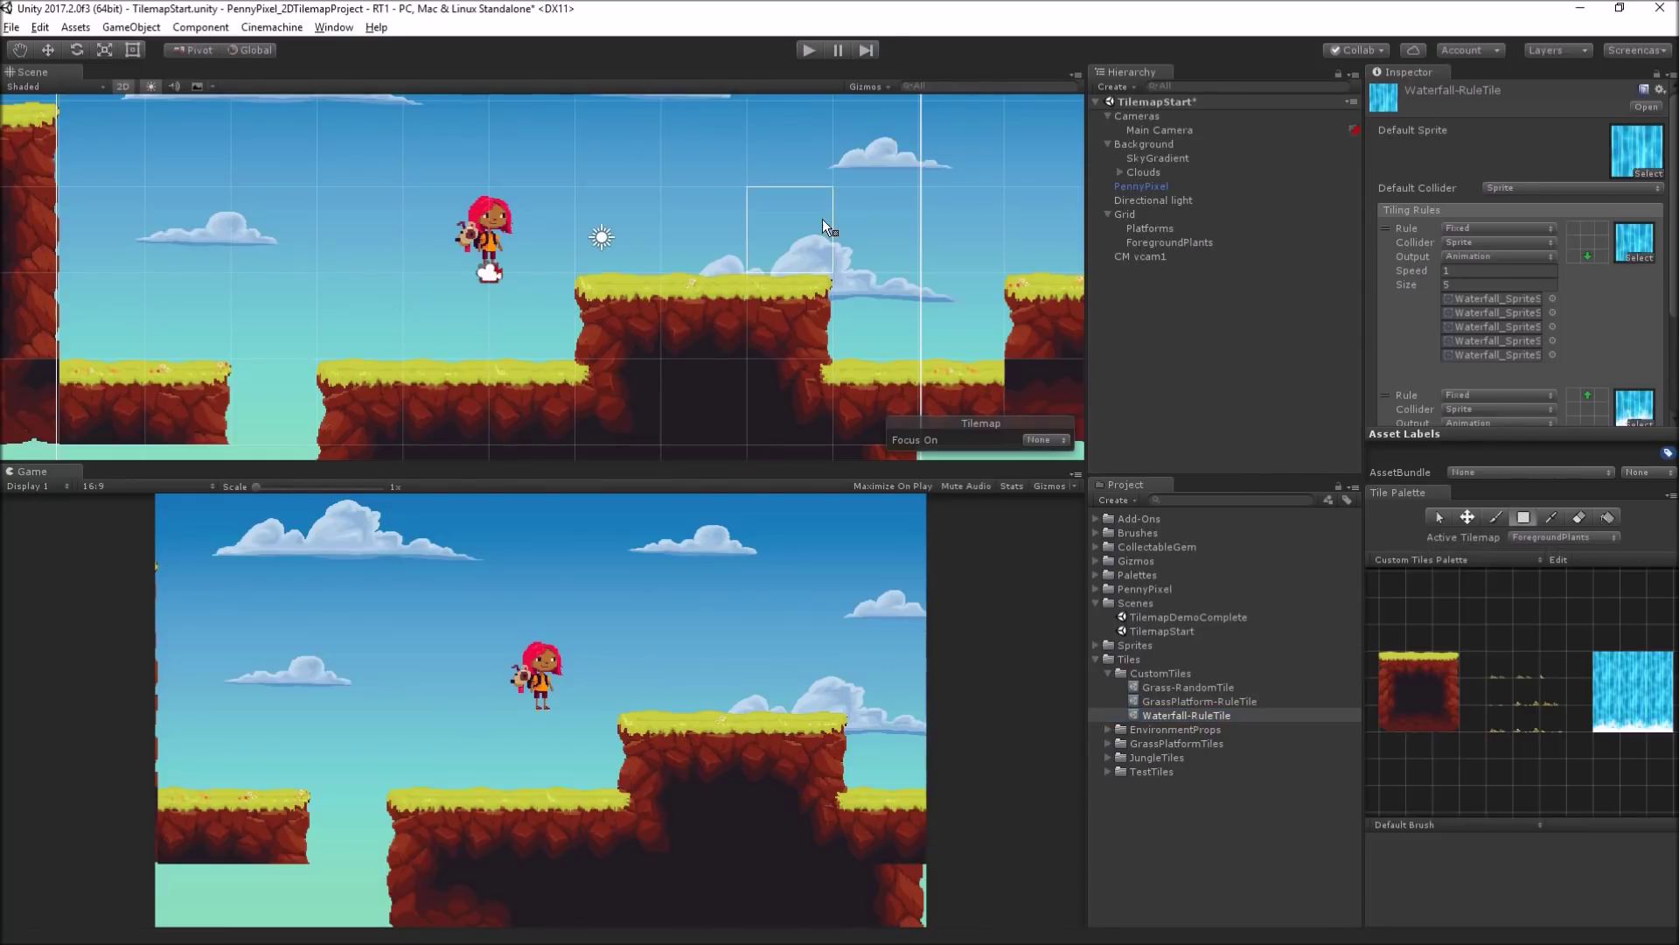
scroll(822, 218, down, 3)
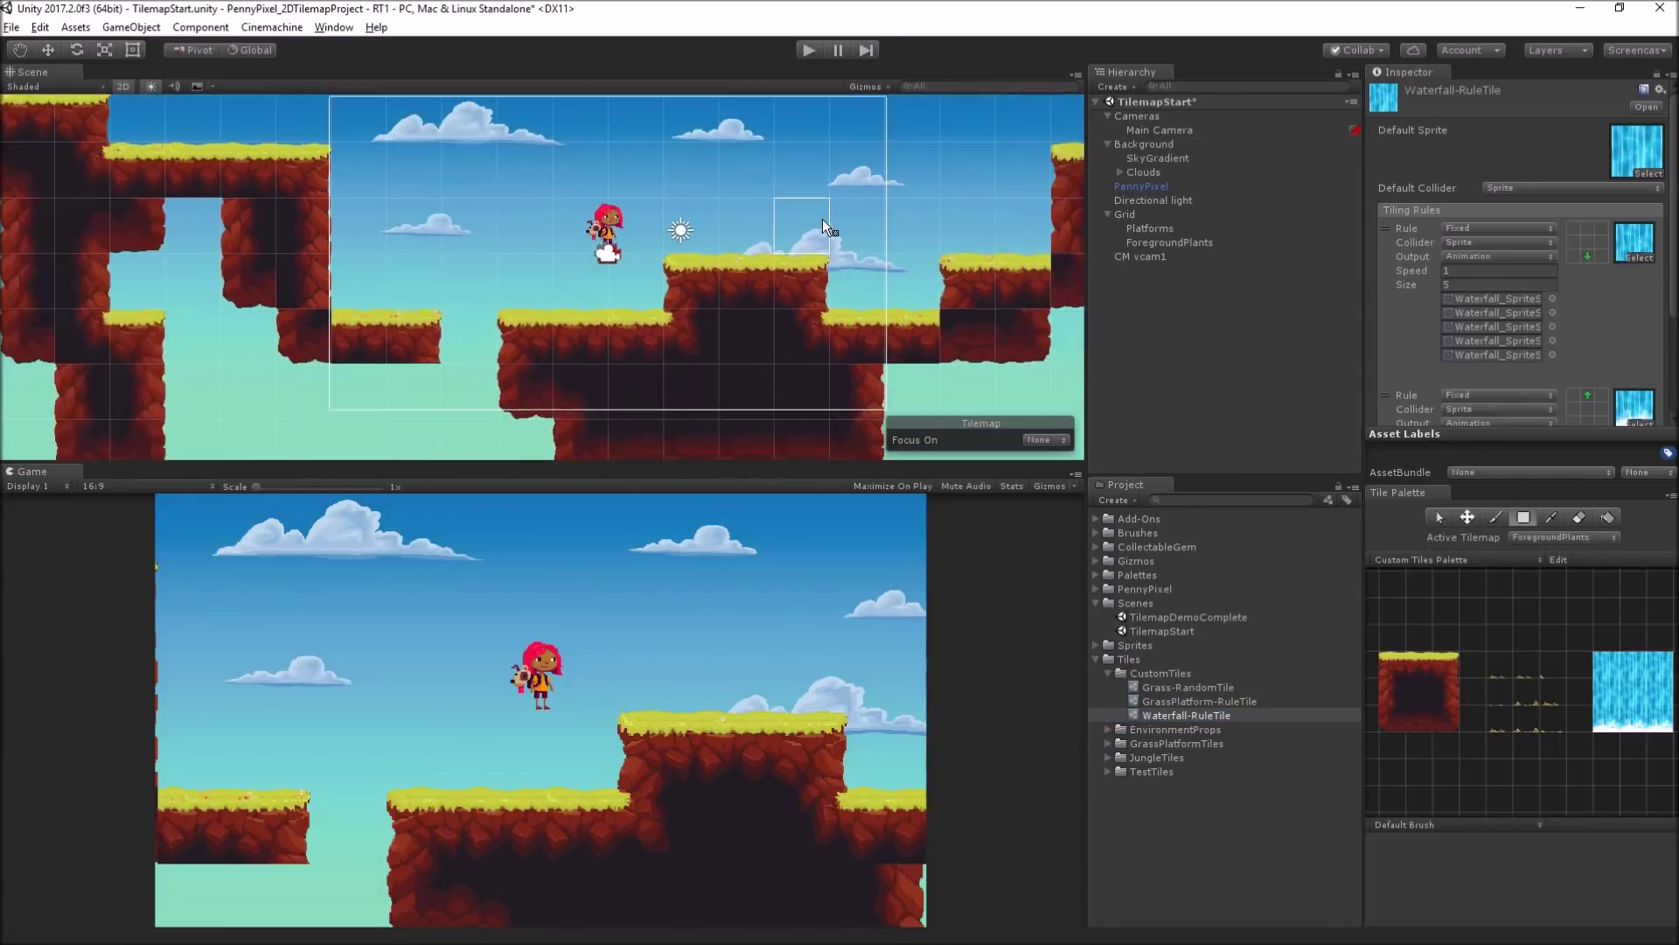
Step: Create a 2D Tilemap child under Grid named 'Waterfalls'
click(1152, 210)
right_click(1144, 211)
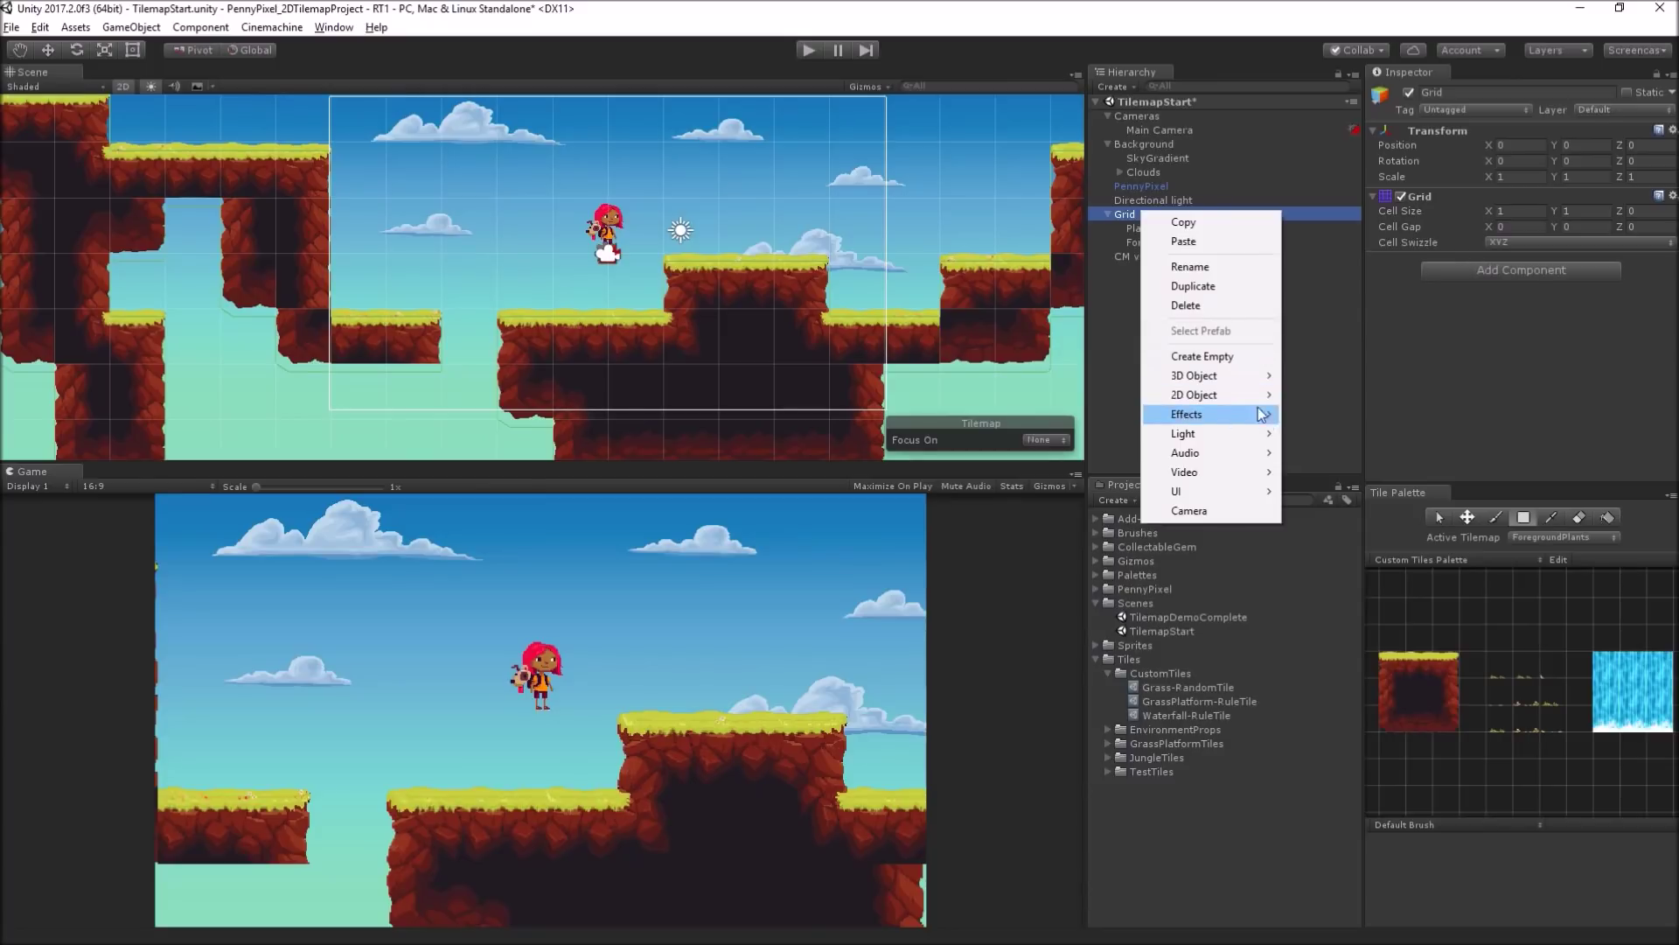
mouse_move(1224, 395)
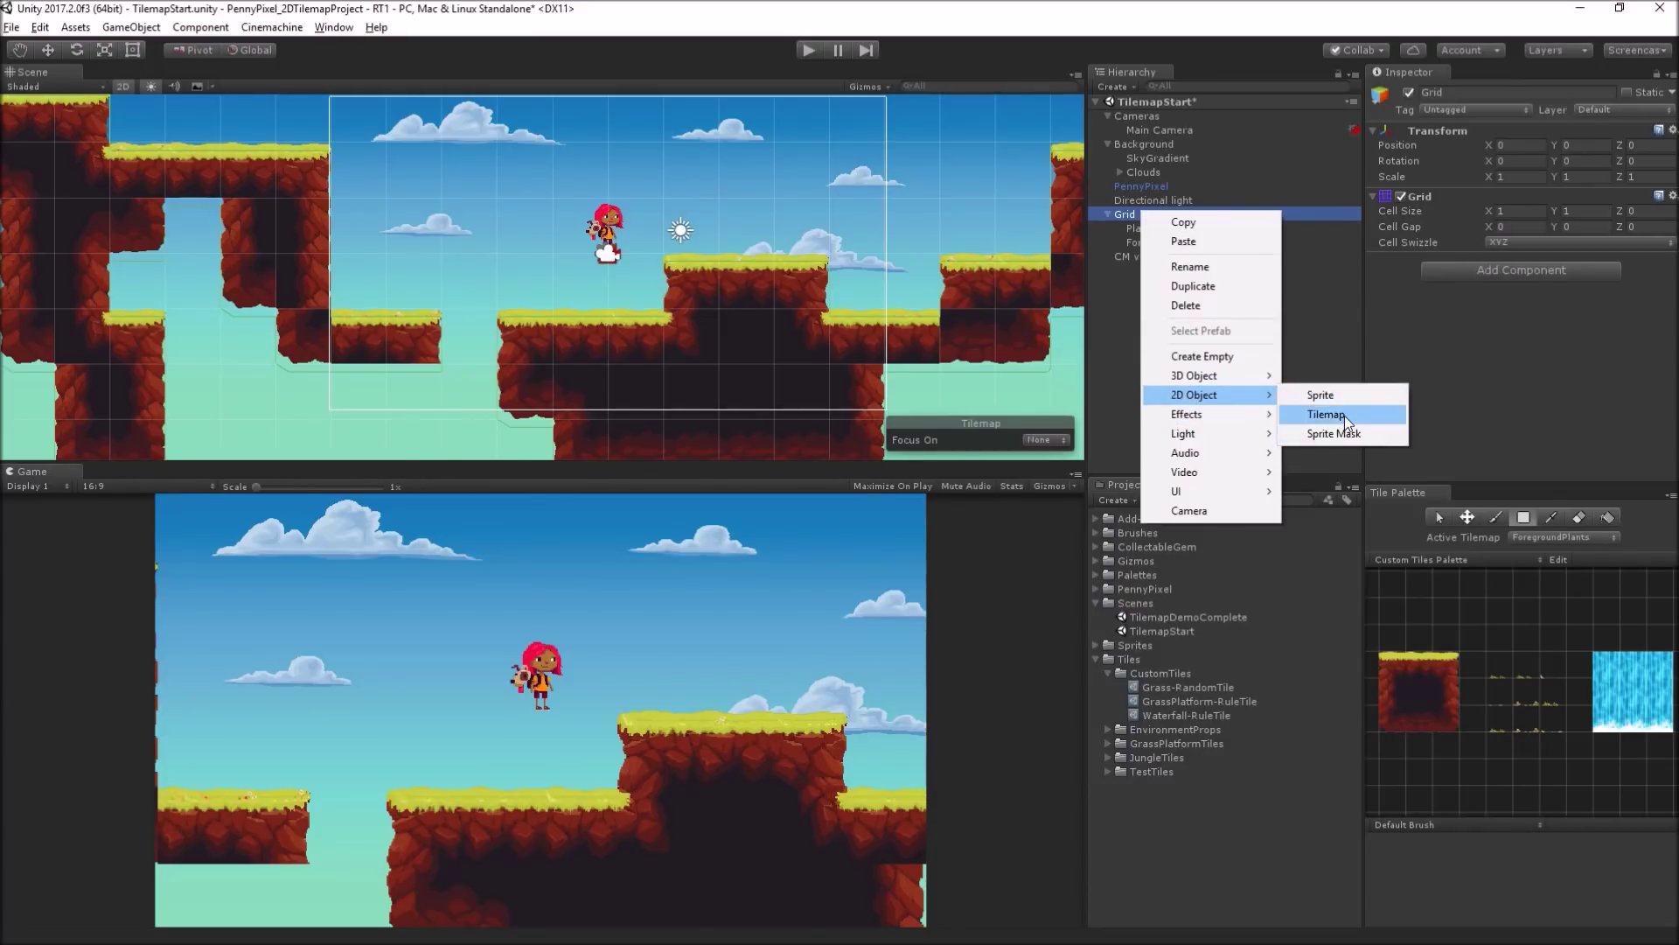
click(1342, 415)
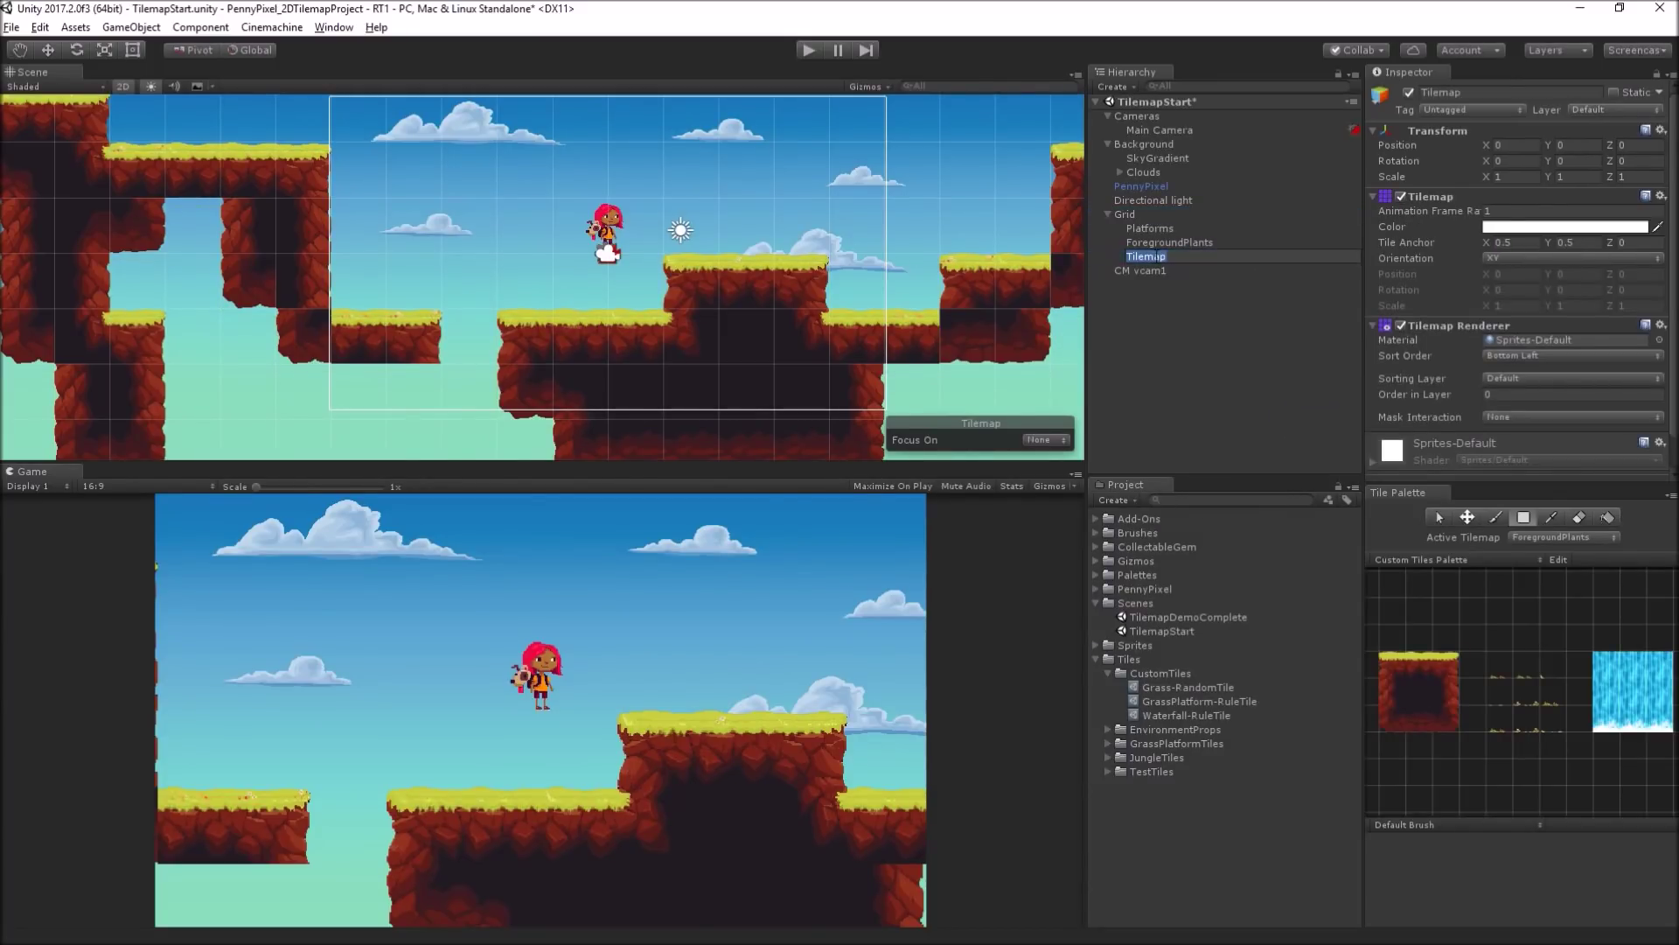
text(Waterfalls)
key(Return)
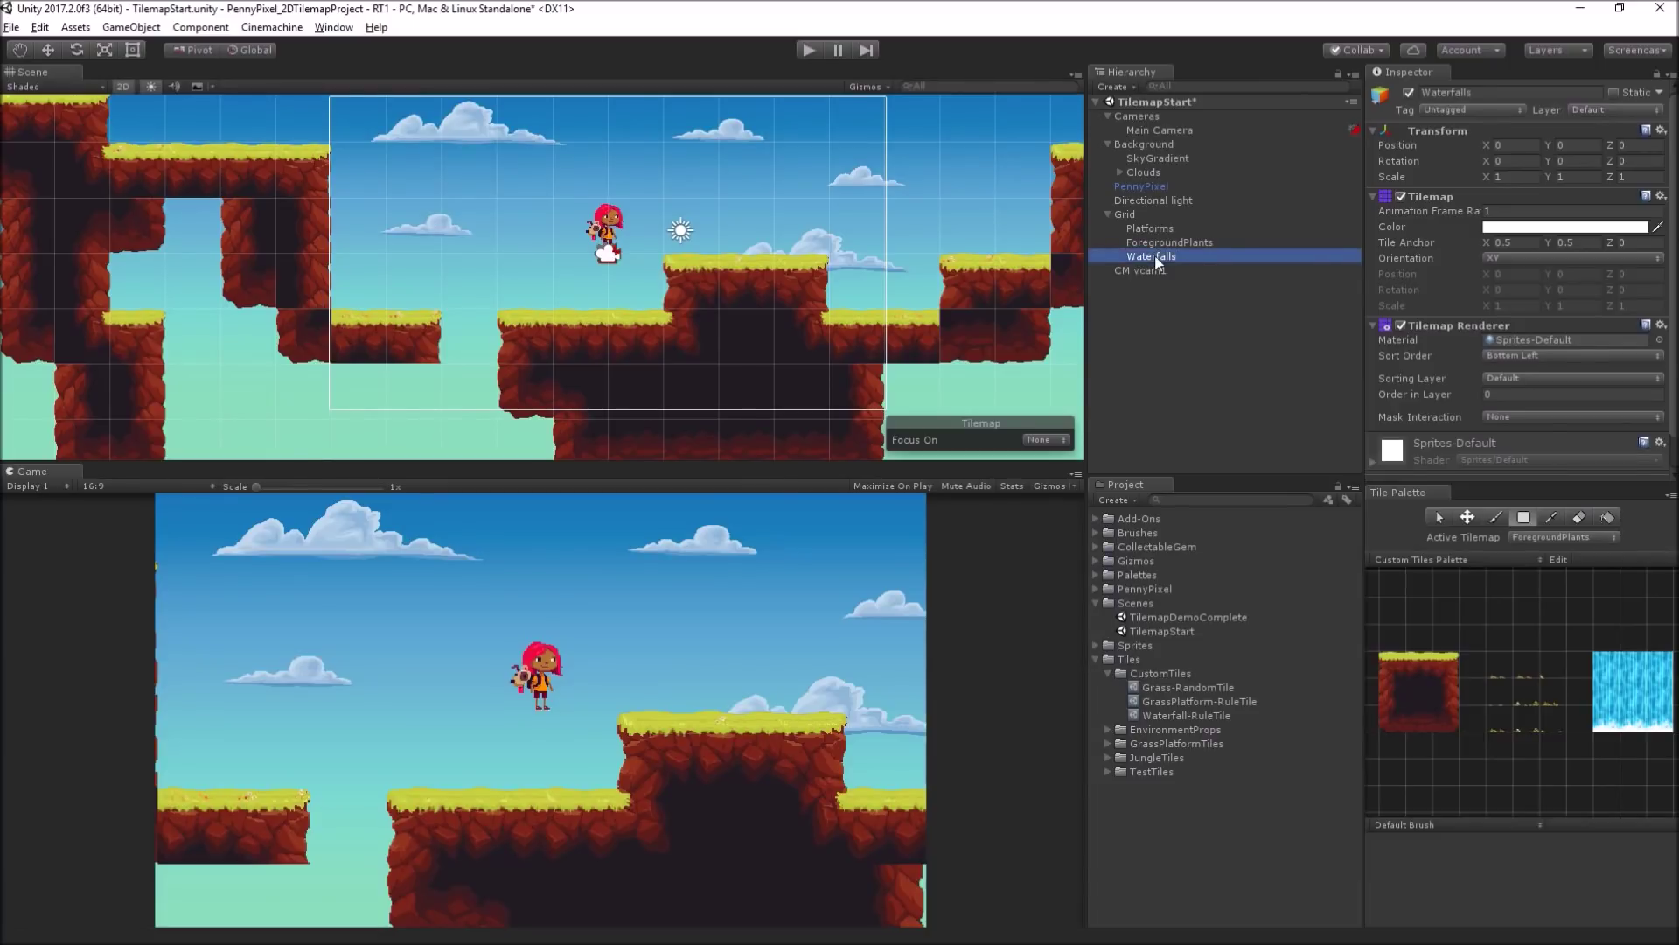
middle_drag(775, 155, 717, 234)
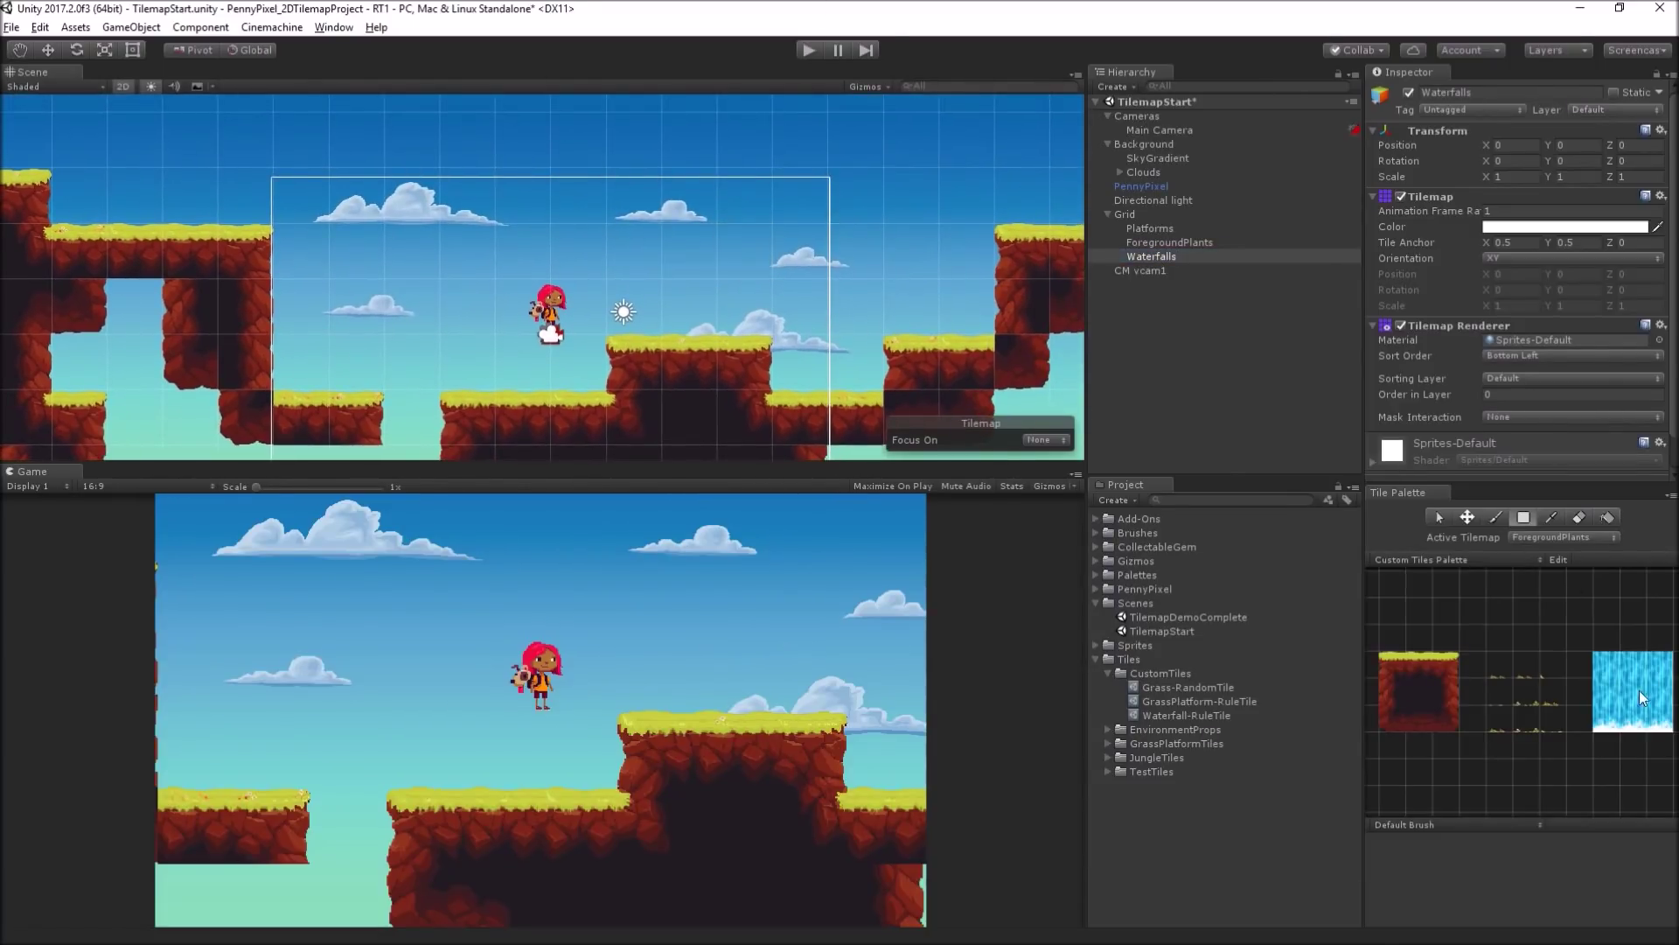
Step: Pick the waterfall tile and brush three columns from the top plus a diagonal staircase
click(1606, 656)
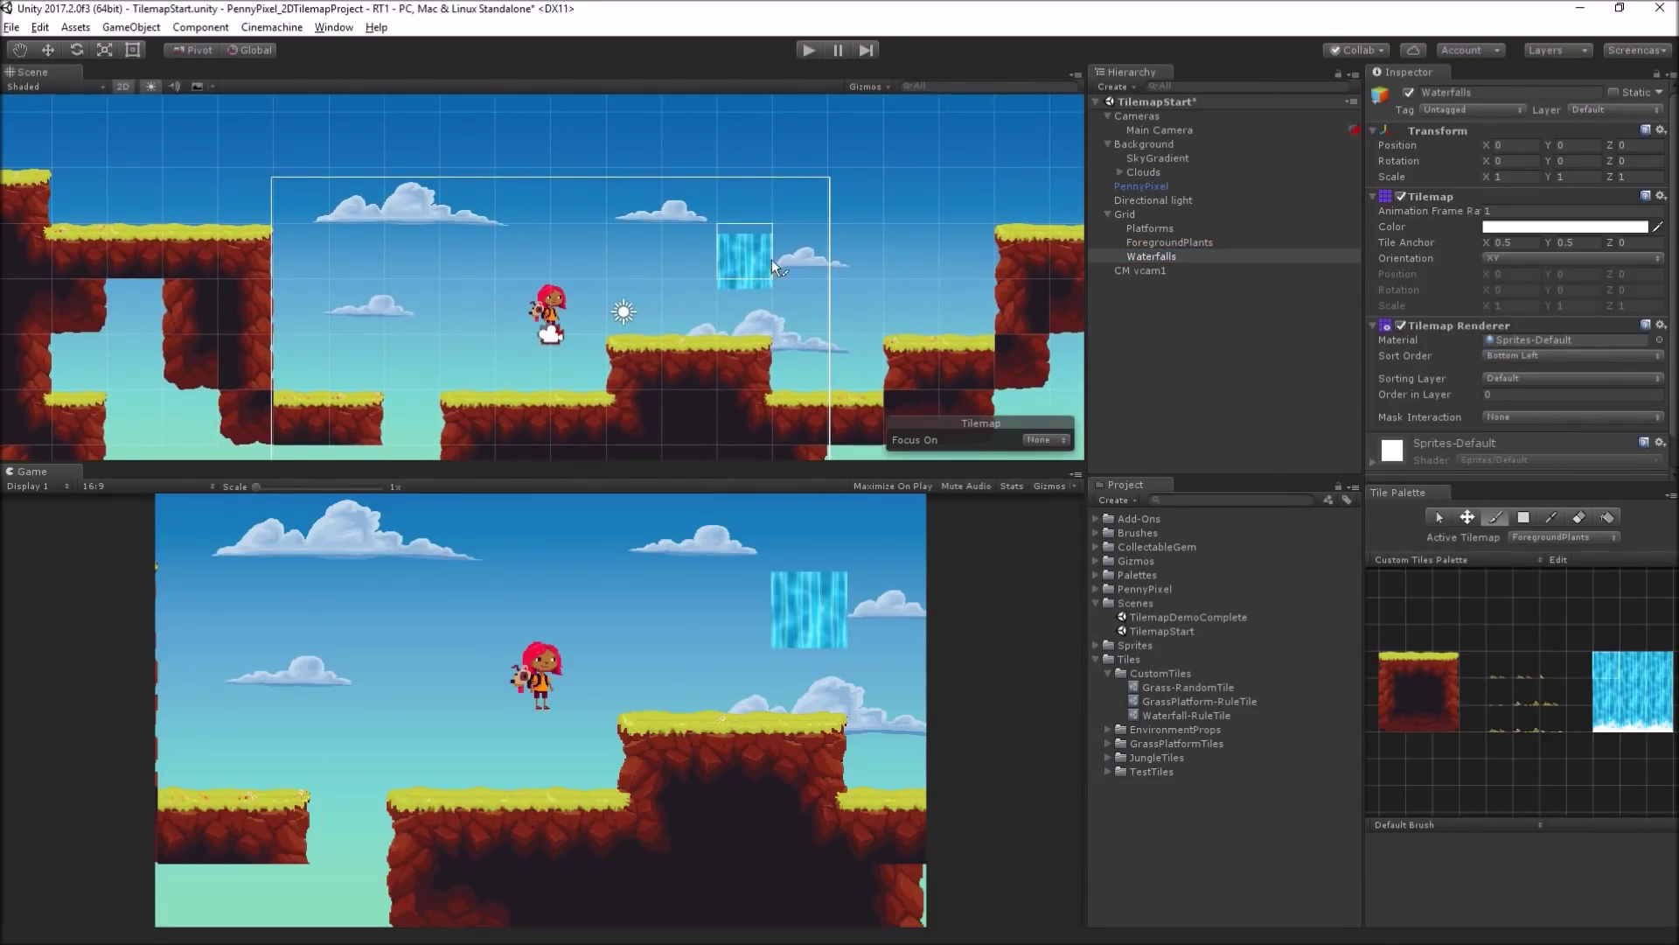
middle_drag(772, 259, 575, 254)
scroll(595, 252, down, 3)
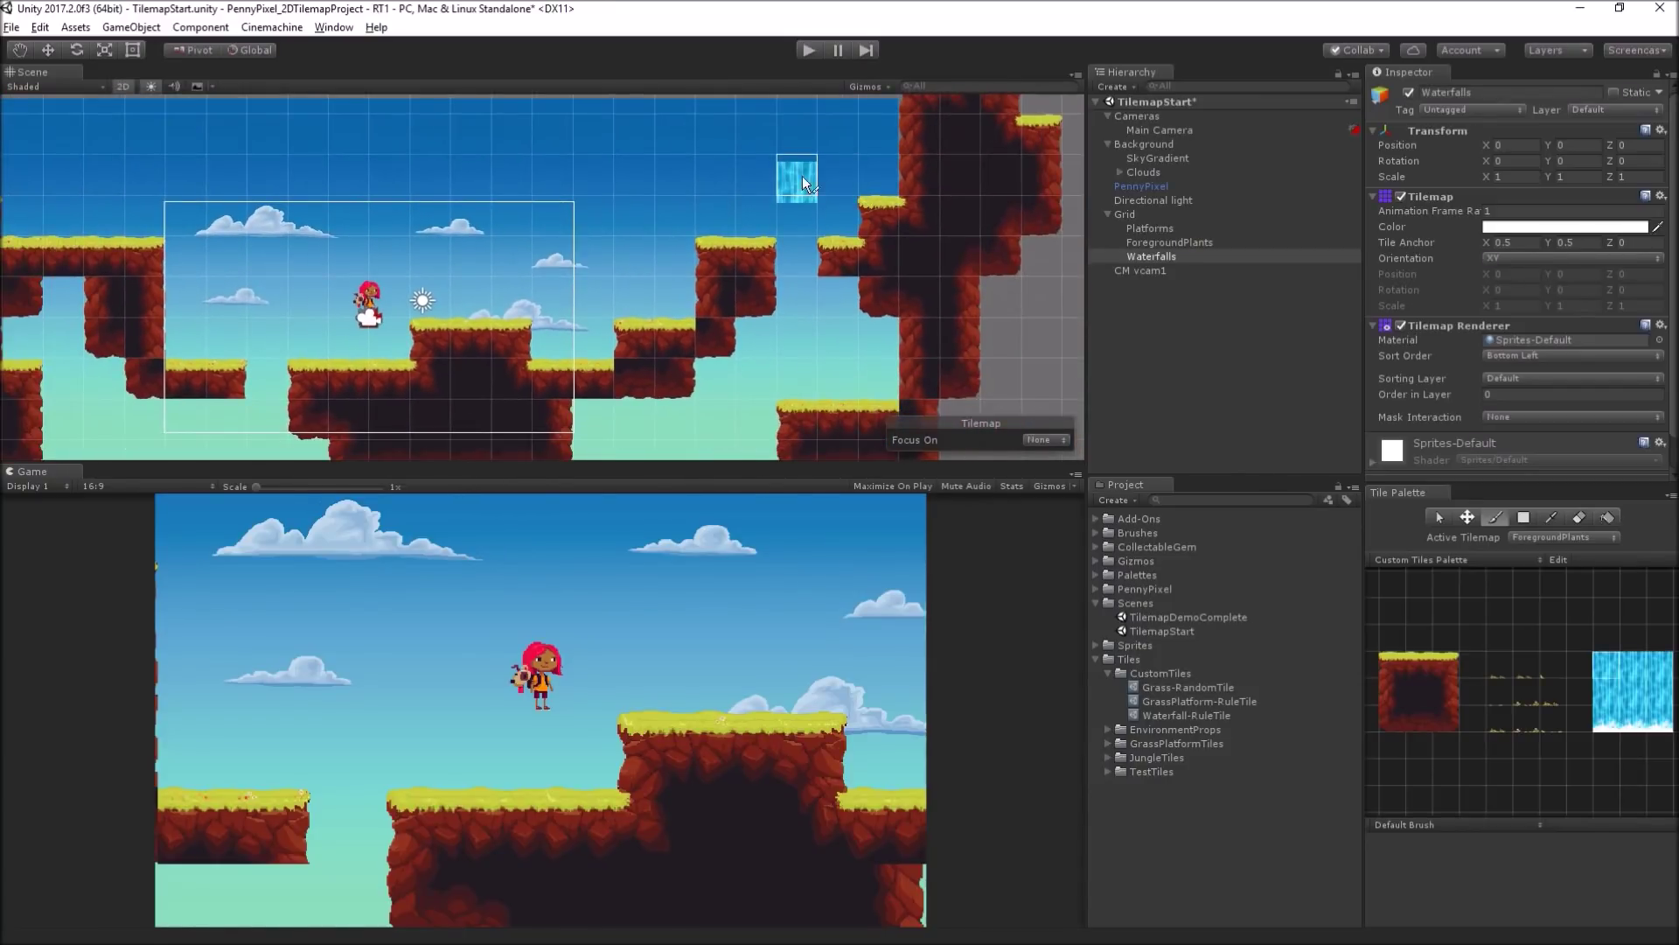
scroll(798, 136, down, 3)
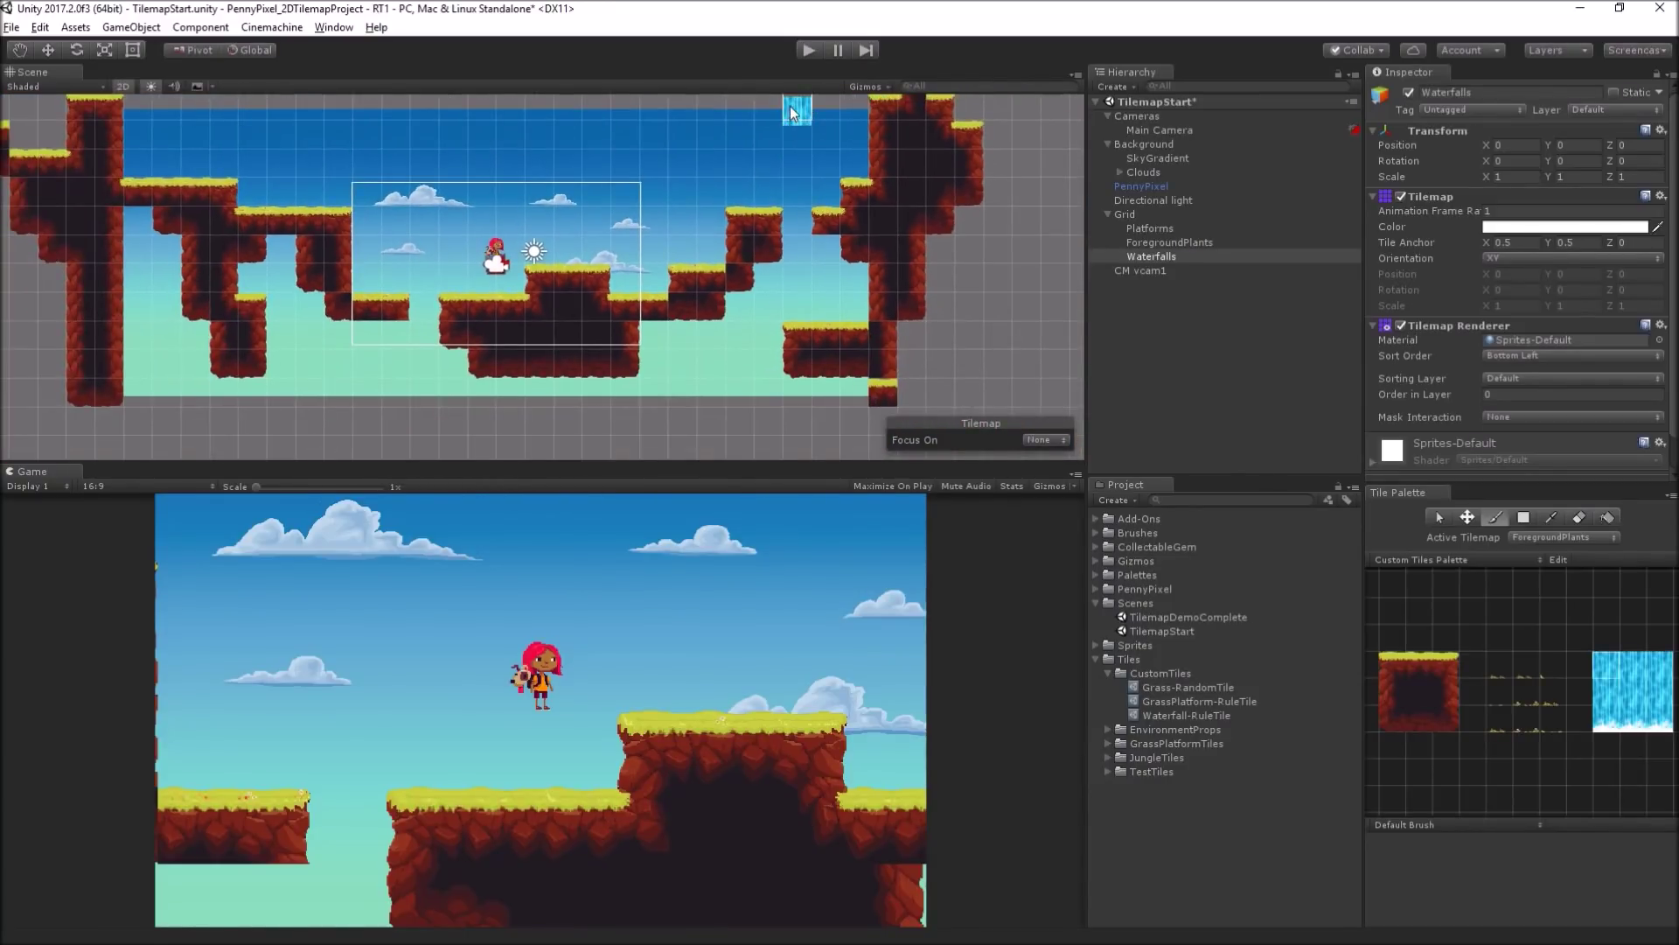
drag(797, 108, 800, 261)
drag(825, 105, 816, 168)
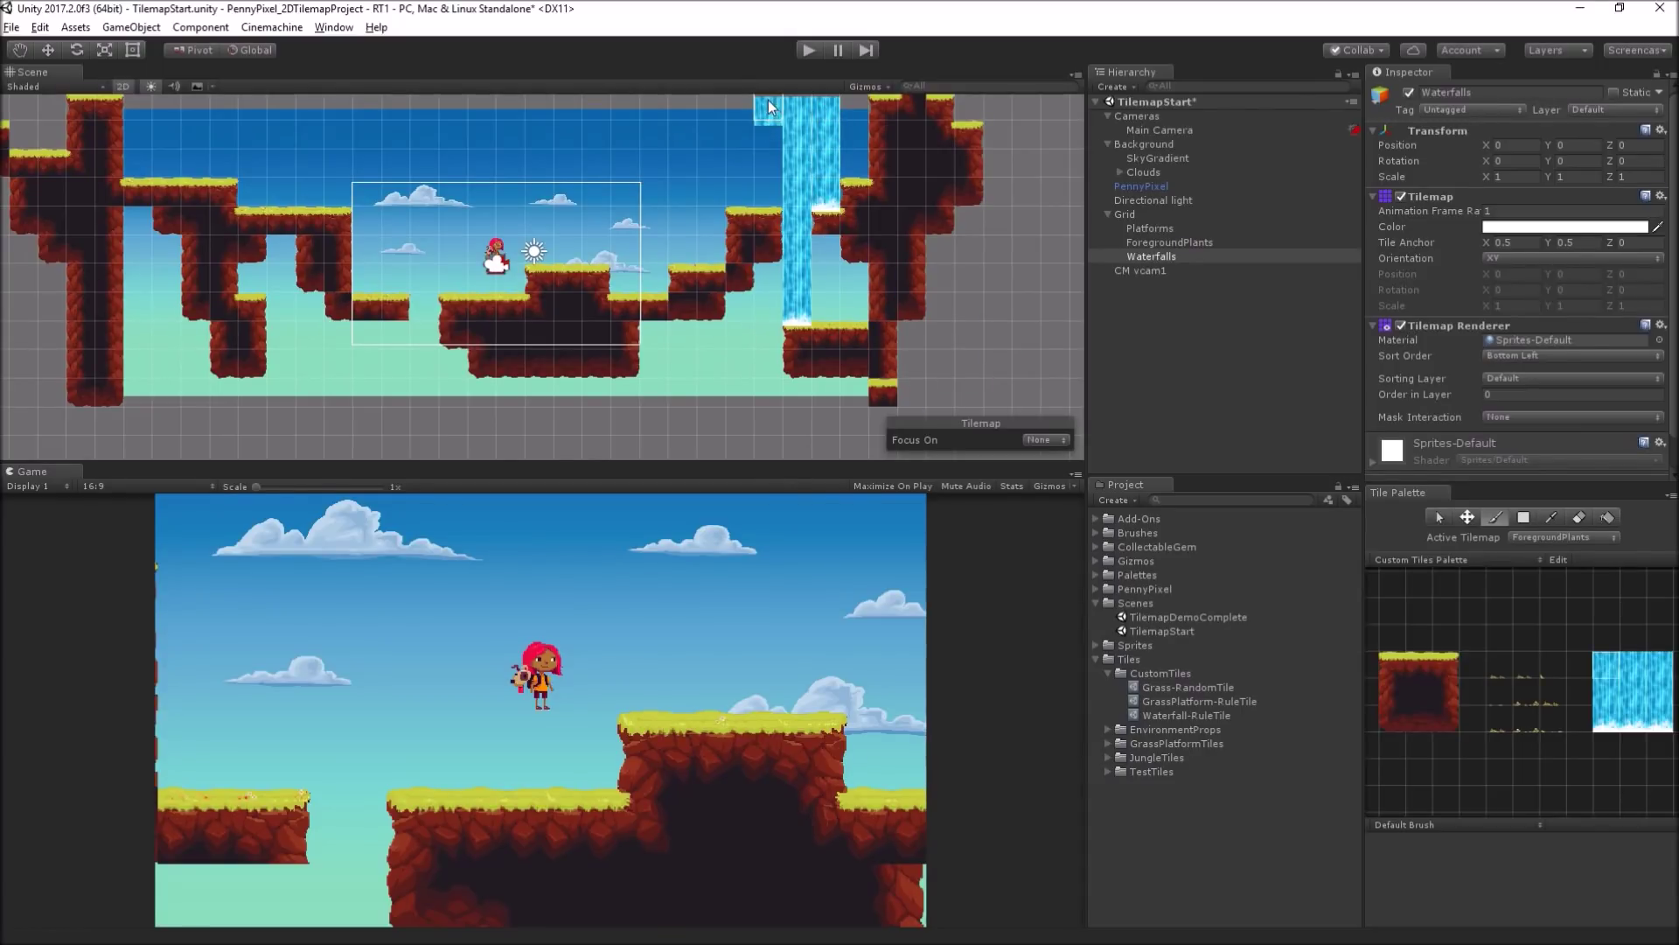
drag(769, 106, 769, 191)
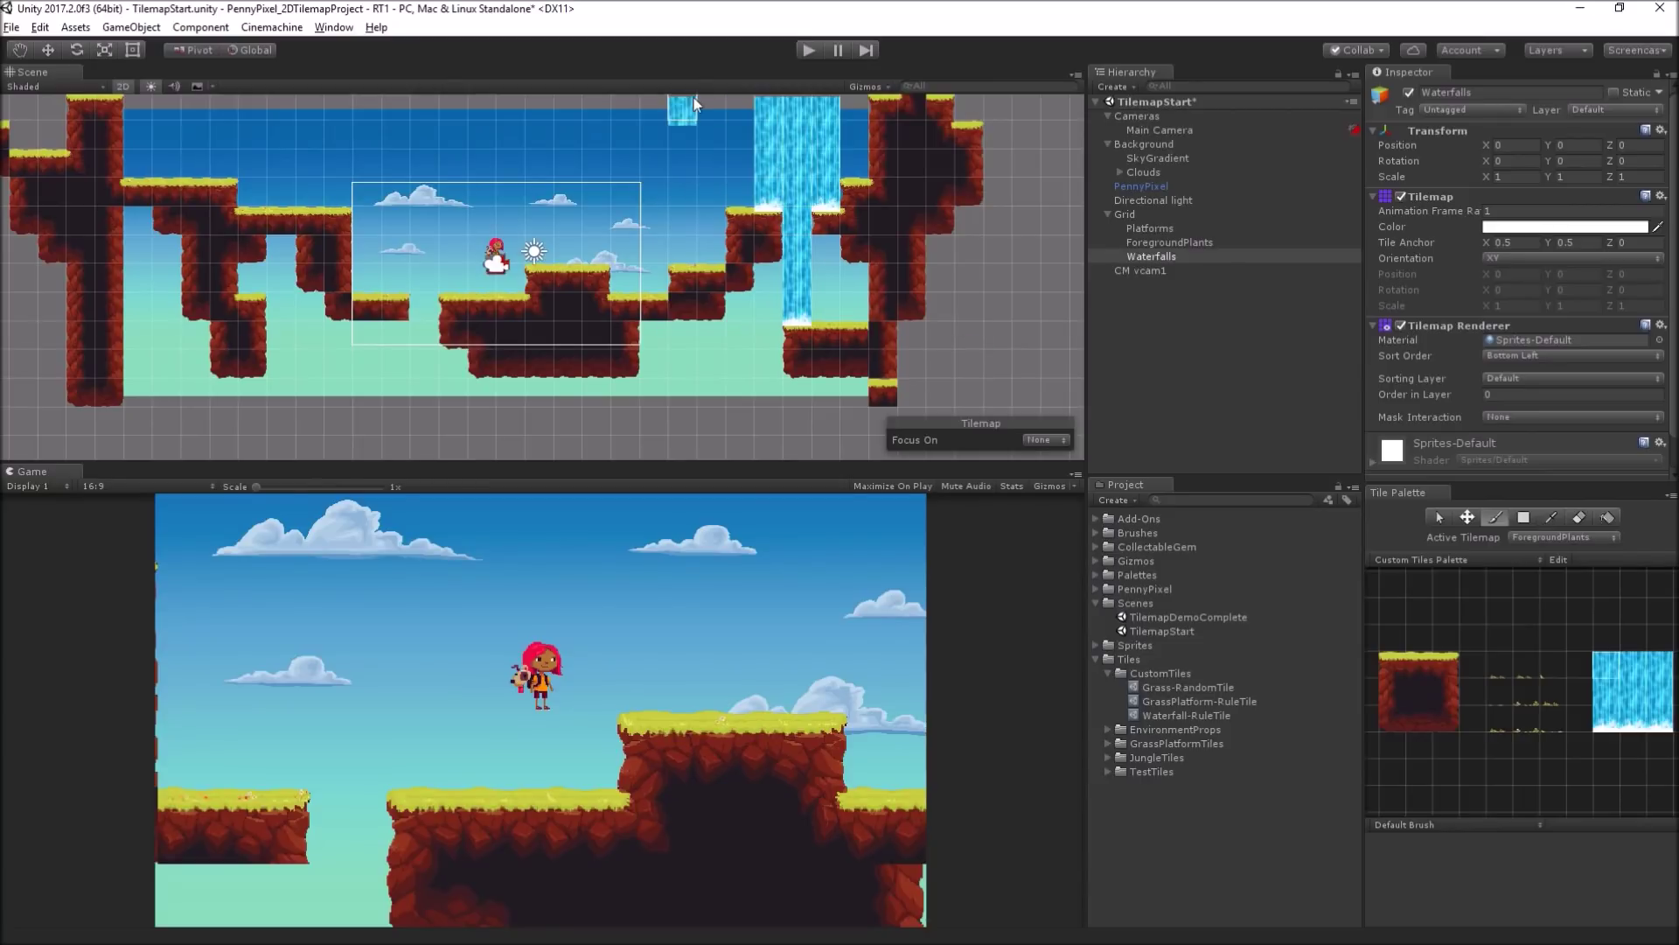
drag(590, 116, 661, 204)
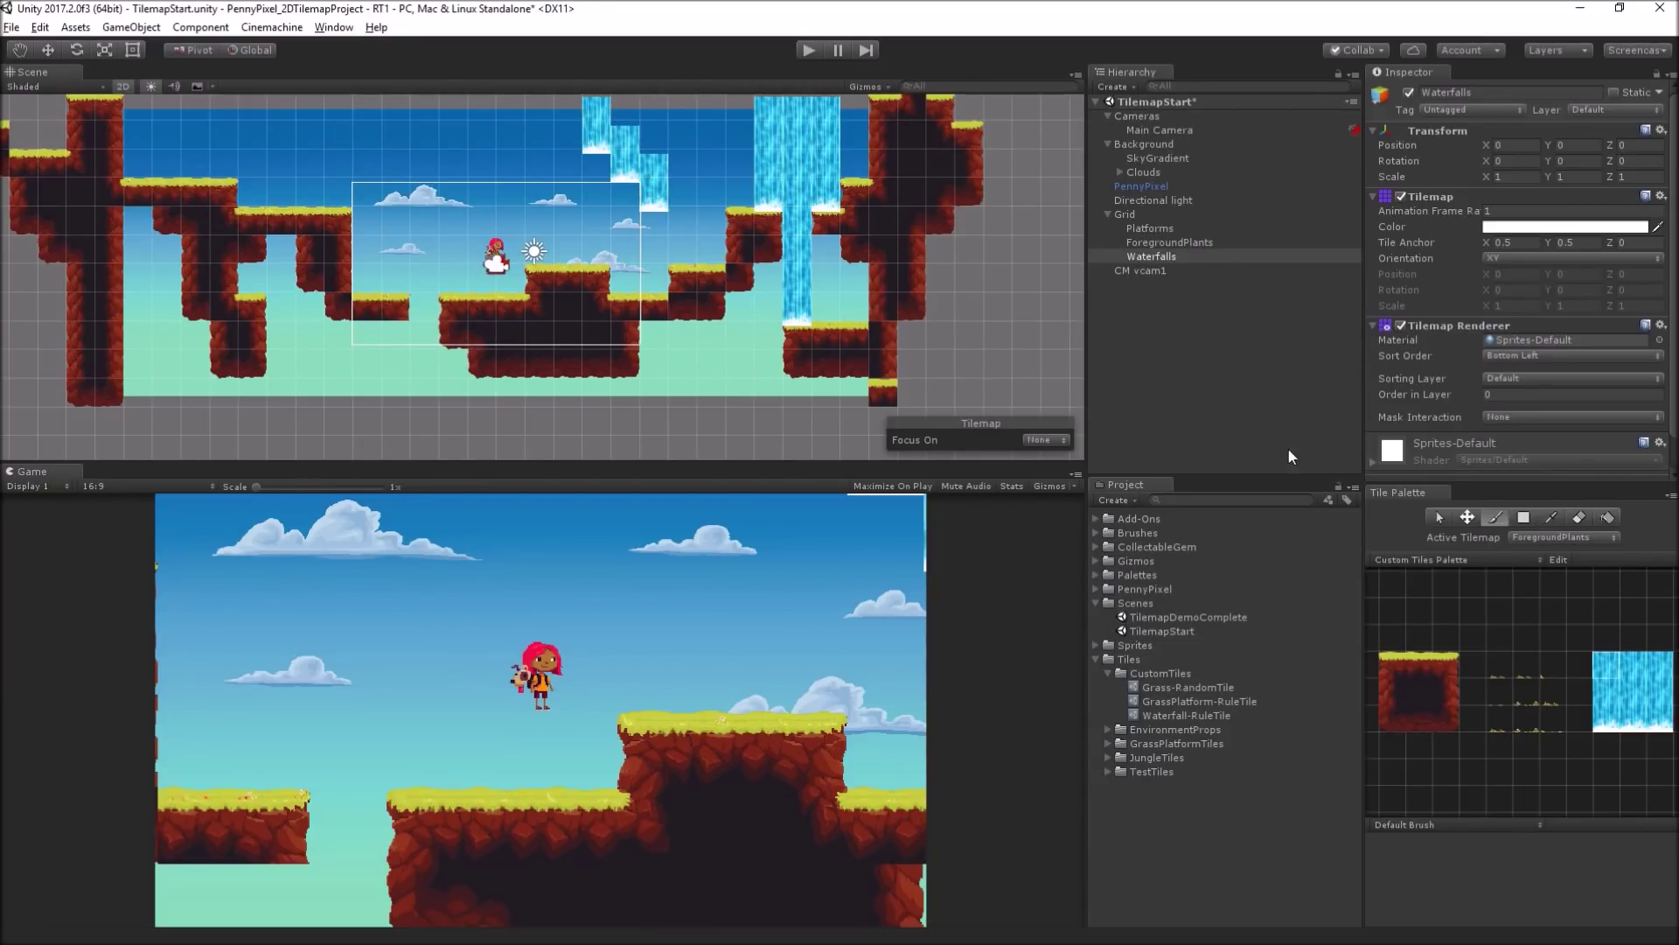
Step: Box-fill waterfalls down to the platforms, add a two-wide lower fall, and erase the upper-left column
click(1524, 517)
drag(597, 109, 627, 244)
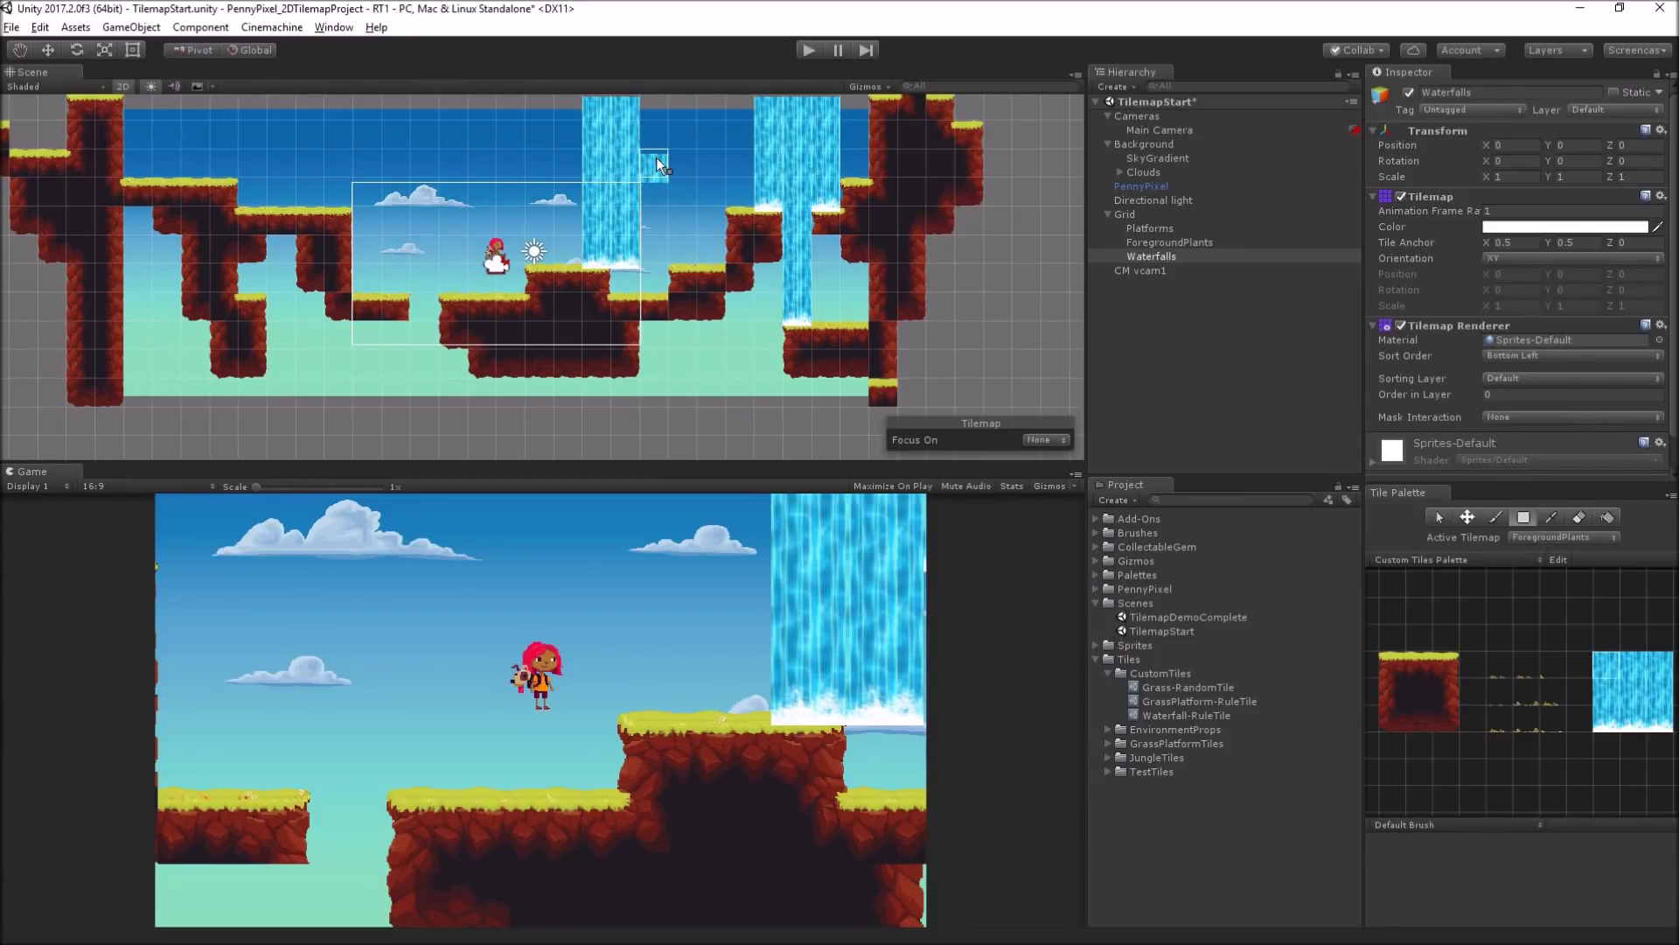
click(626, 286)
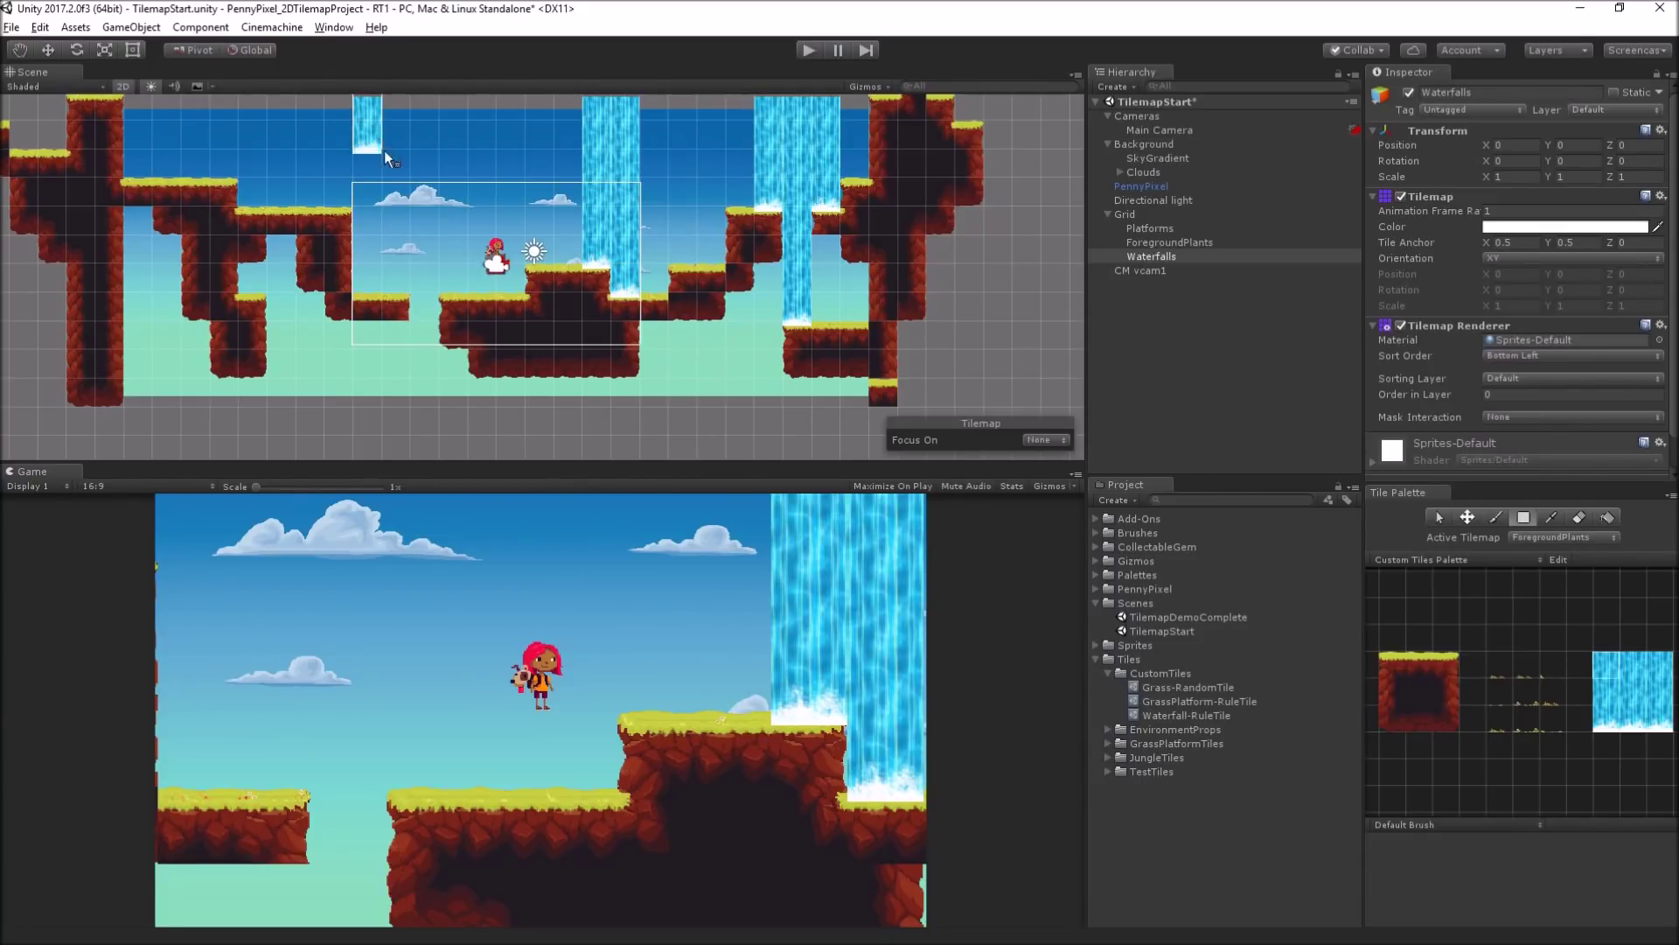
drag(385, 150, 397, 271)
click(453, 313)
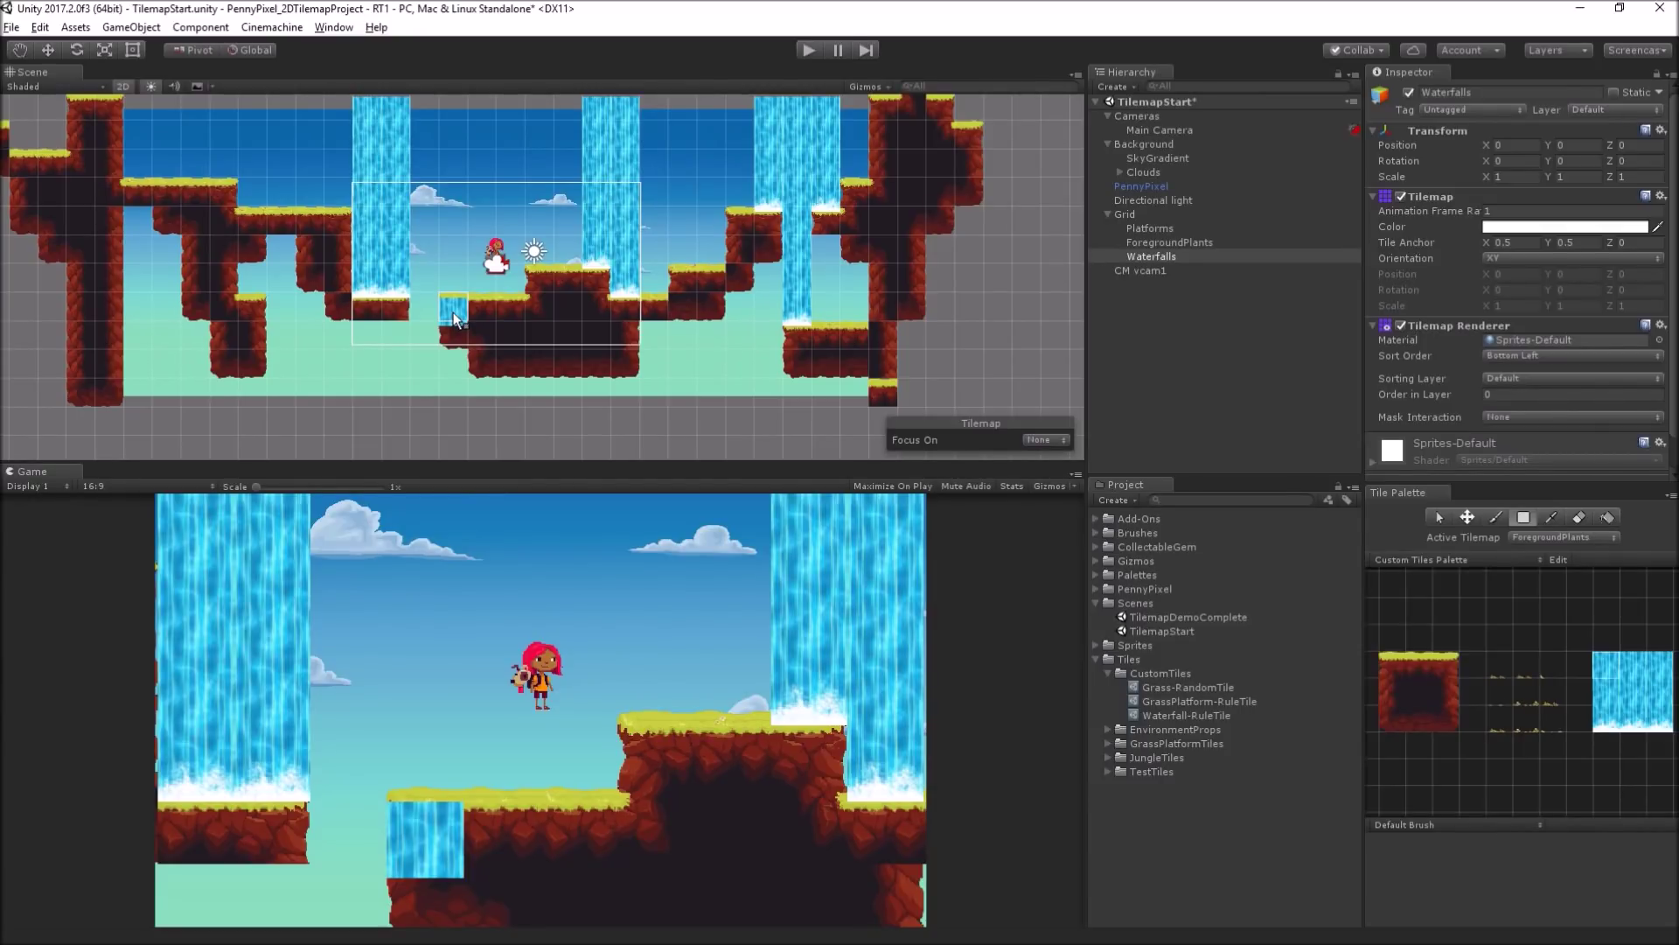
drag(454, 315, 480, 392)
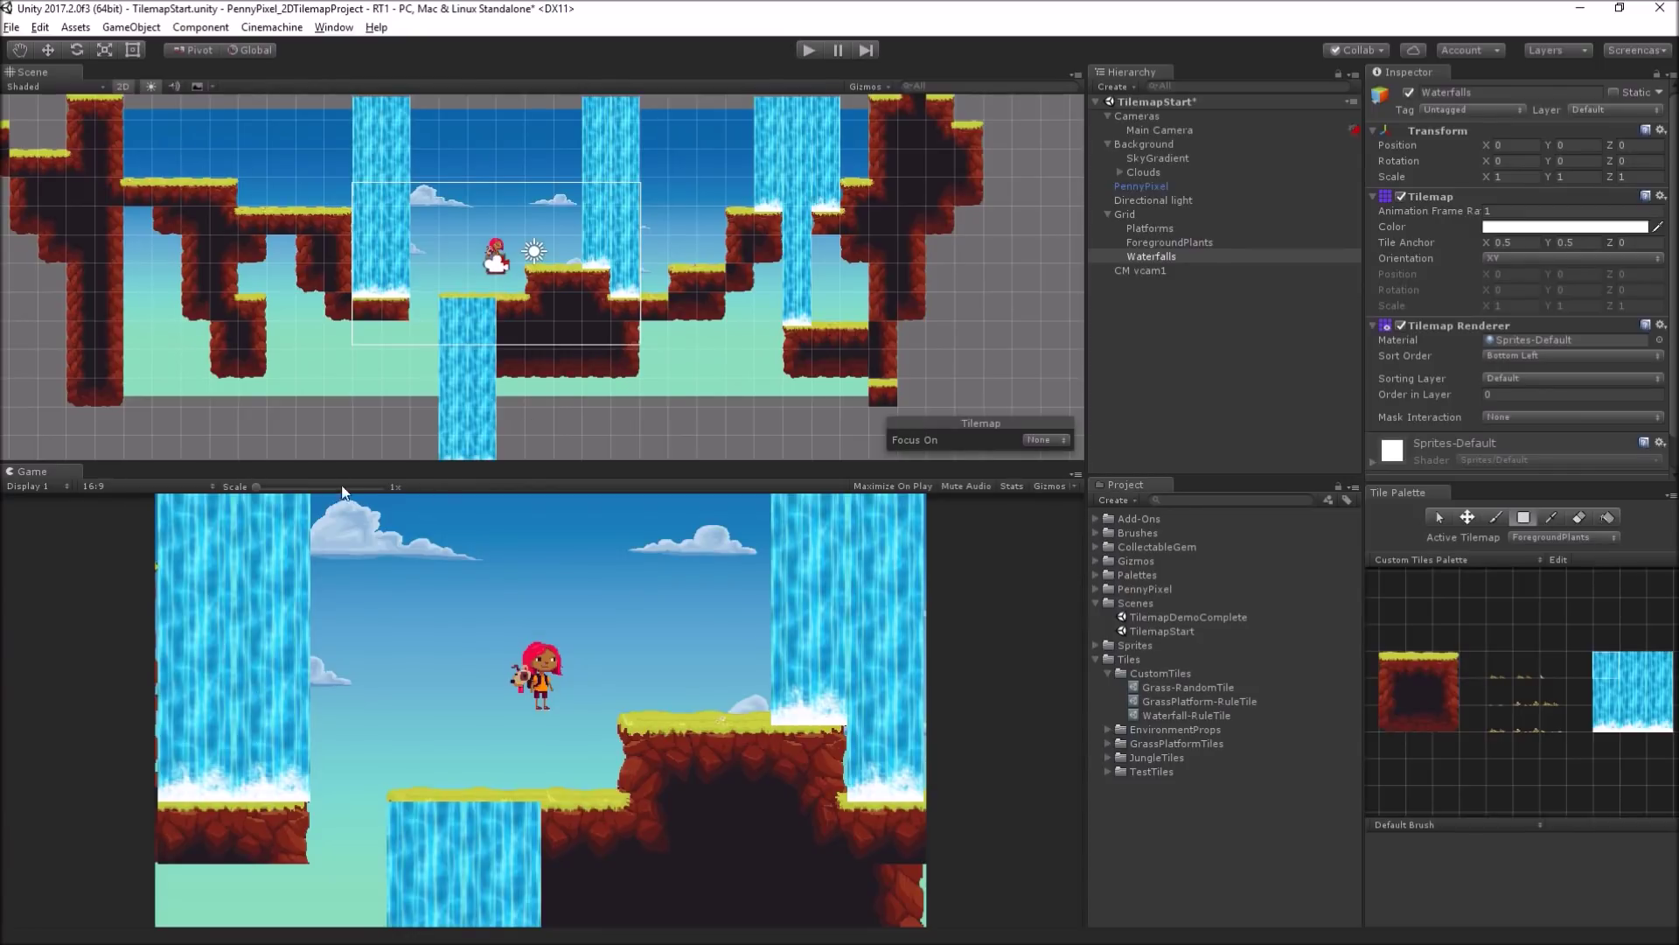
mouse_move(359, 213)
shift+mouse_down()
mouse_move(457, 240)
mouse_move(385, 201)
mouse_move(336, 137)
mouse_move(374, 112)
shift+mouse_up()
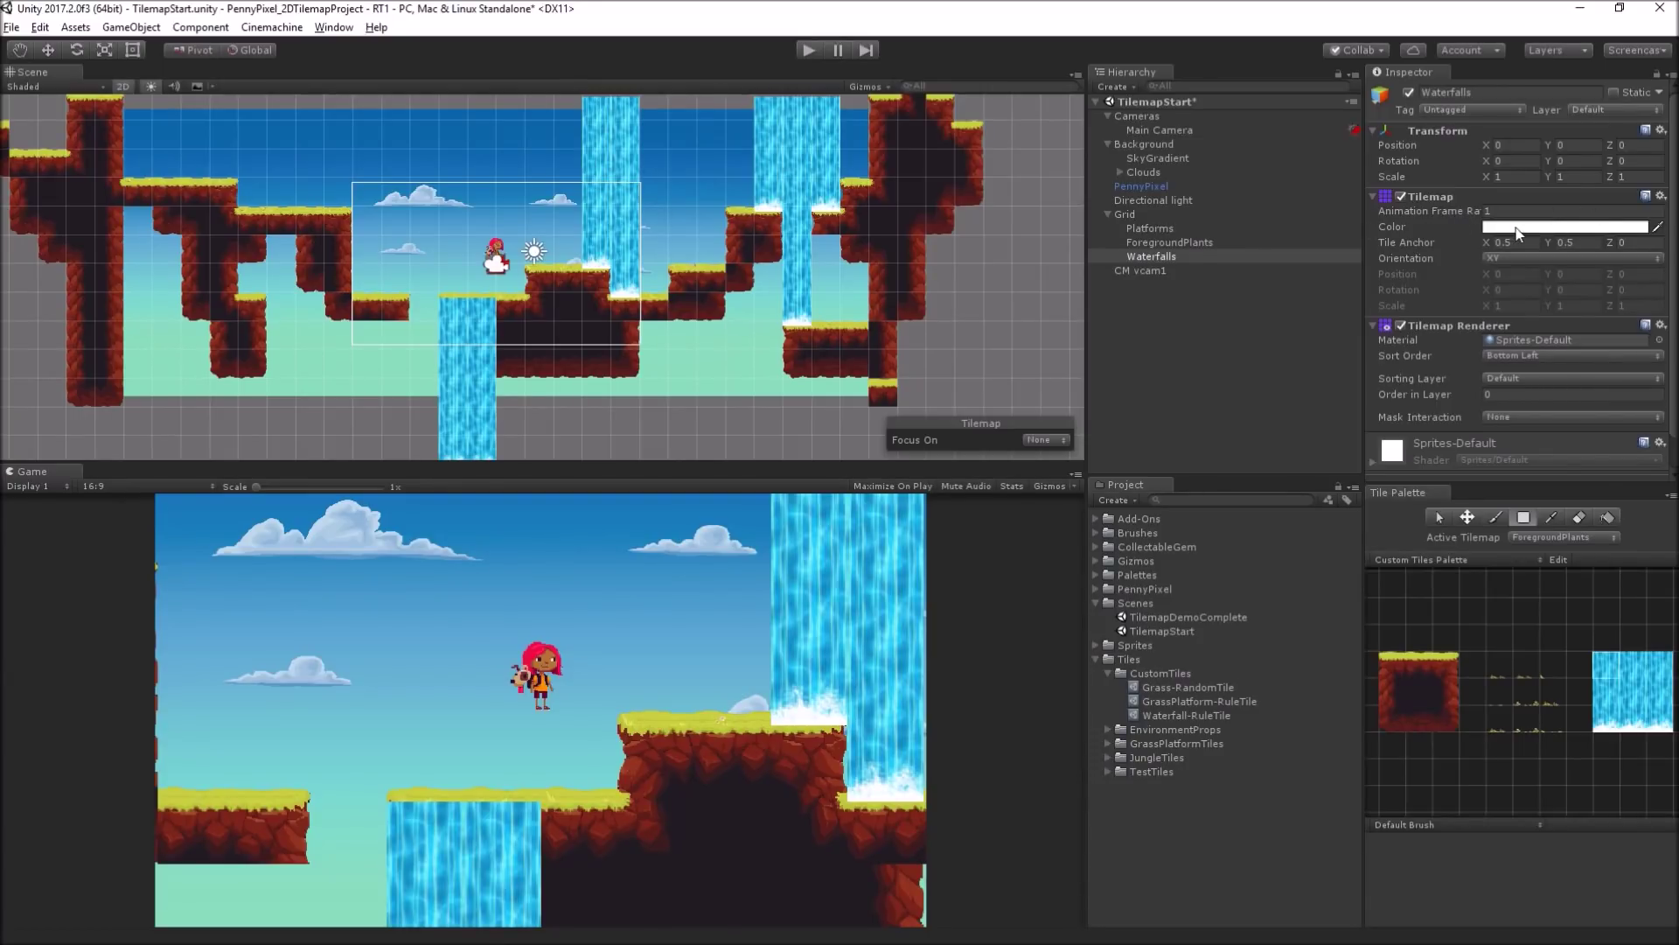
Step: Start a play-test and enter 10 as the tilemap's Animation Frame Rate
click(810, 51)
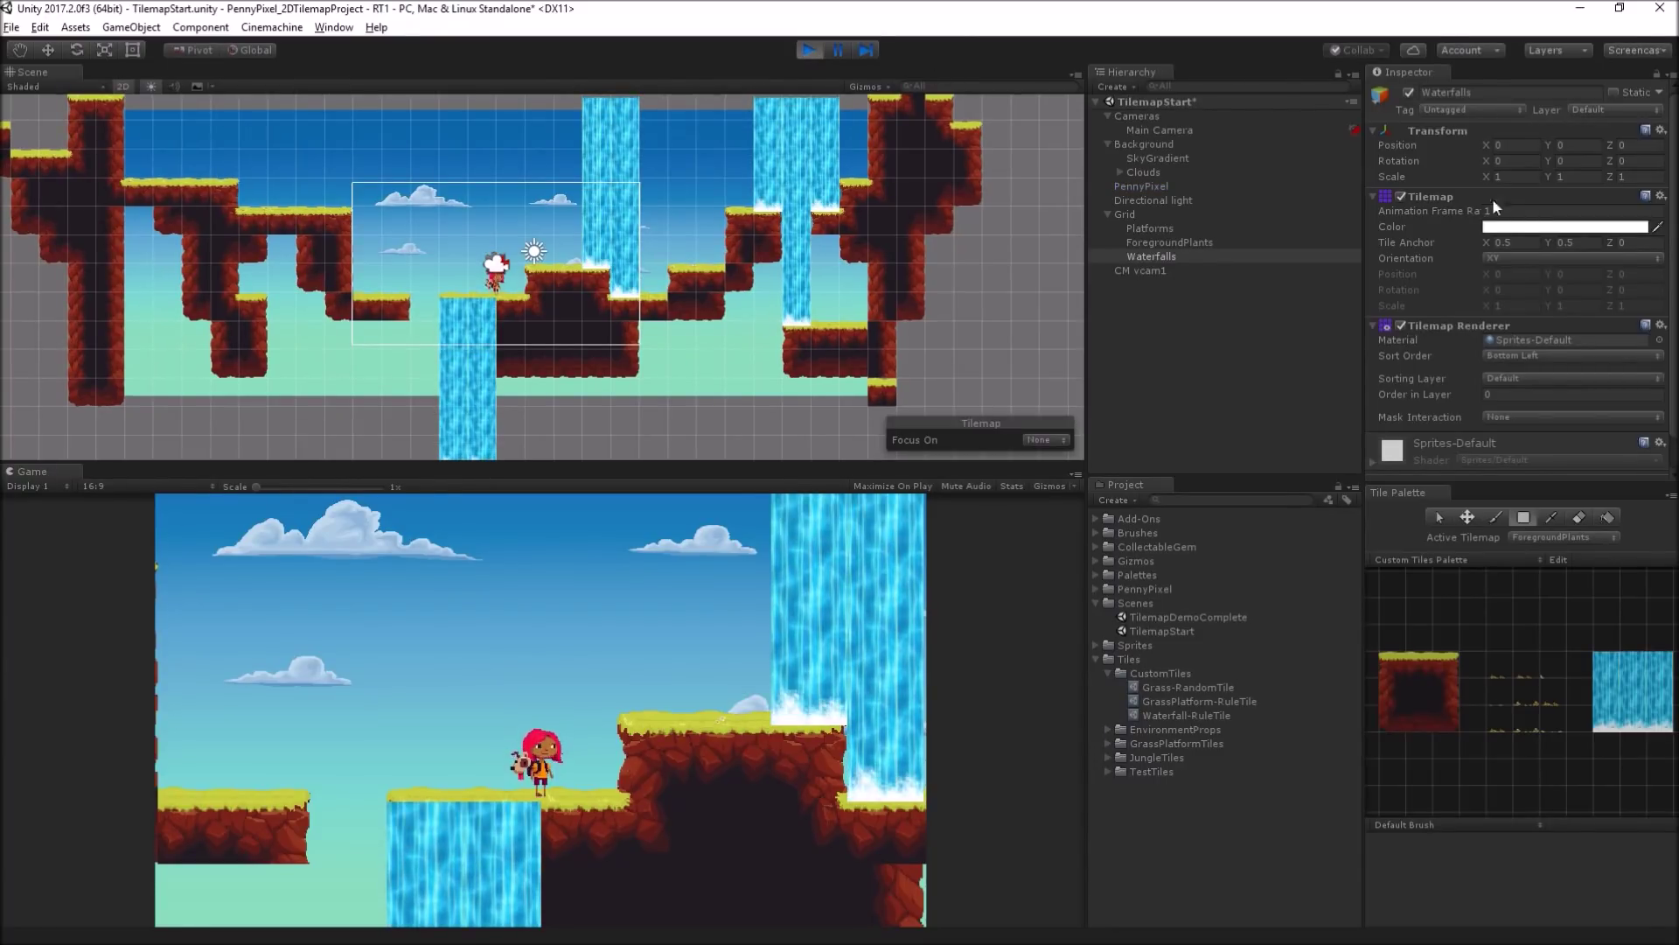
click(1522, 210)
text(10)
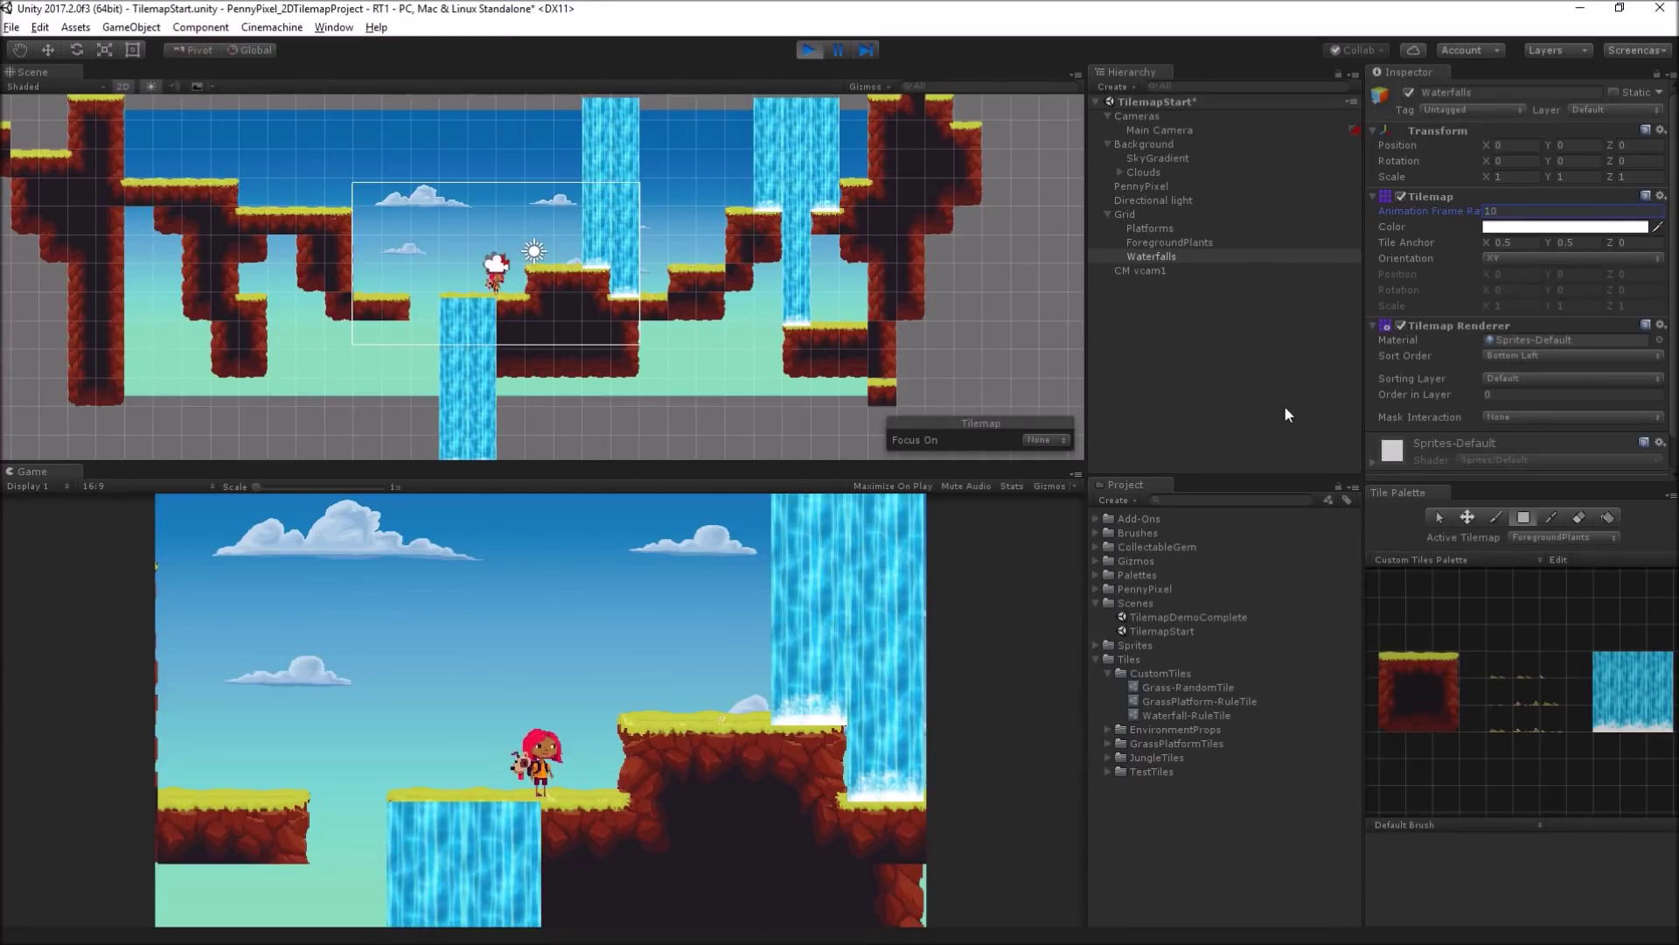
Step: Stop the game and select Waterfall-RuleTile in the Project panel
click(810, 49)
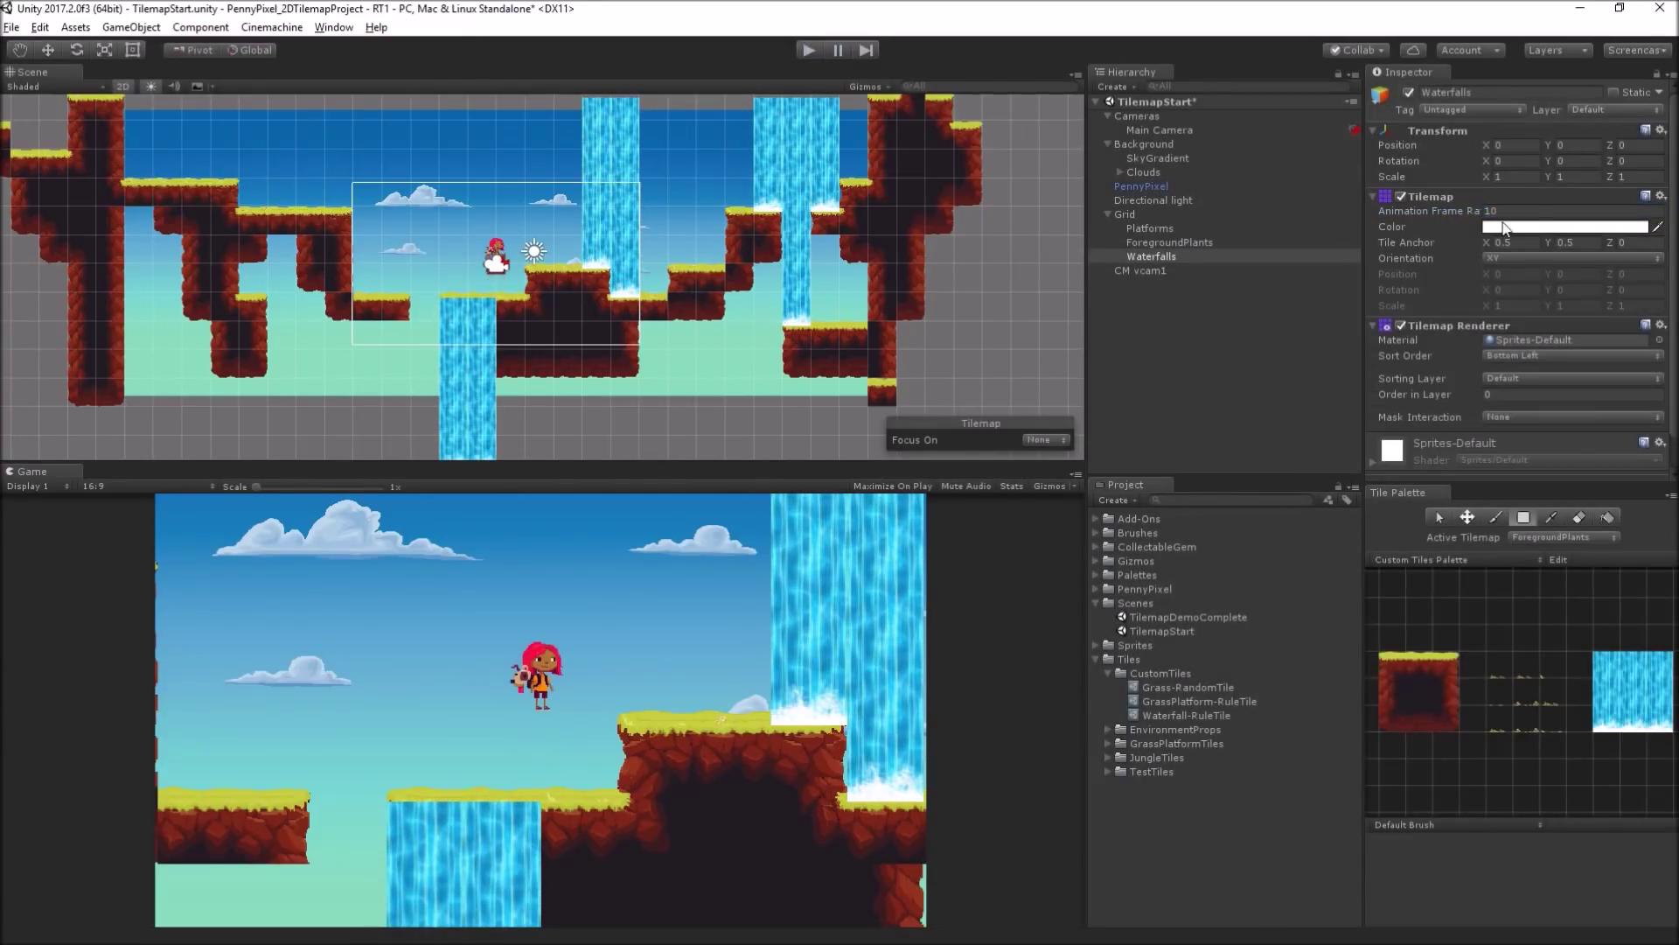
click(1530, 211)
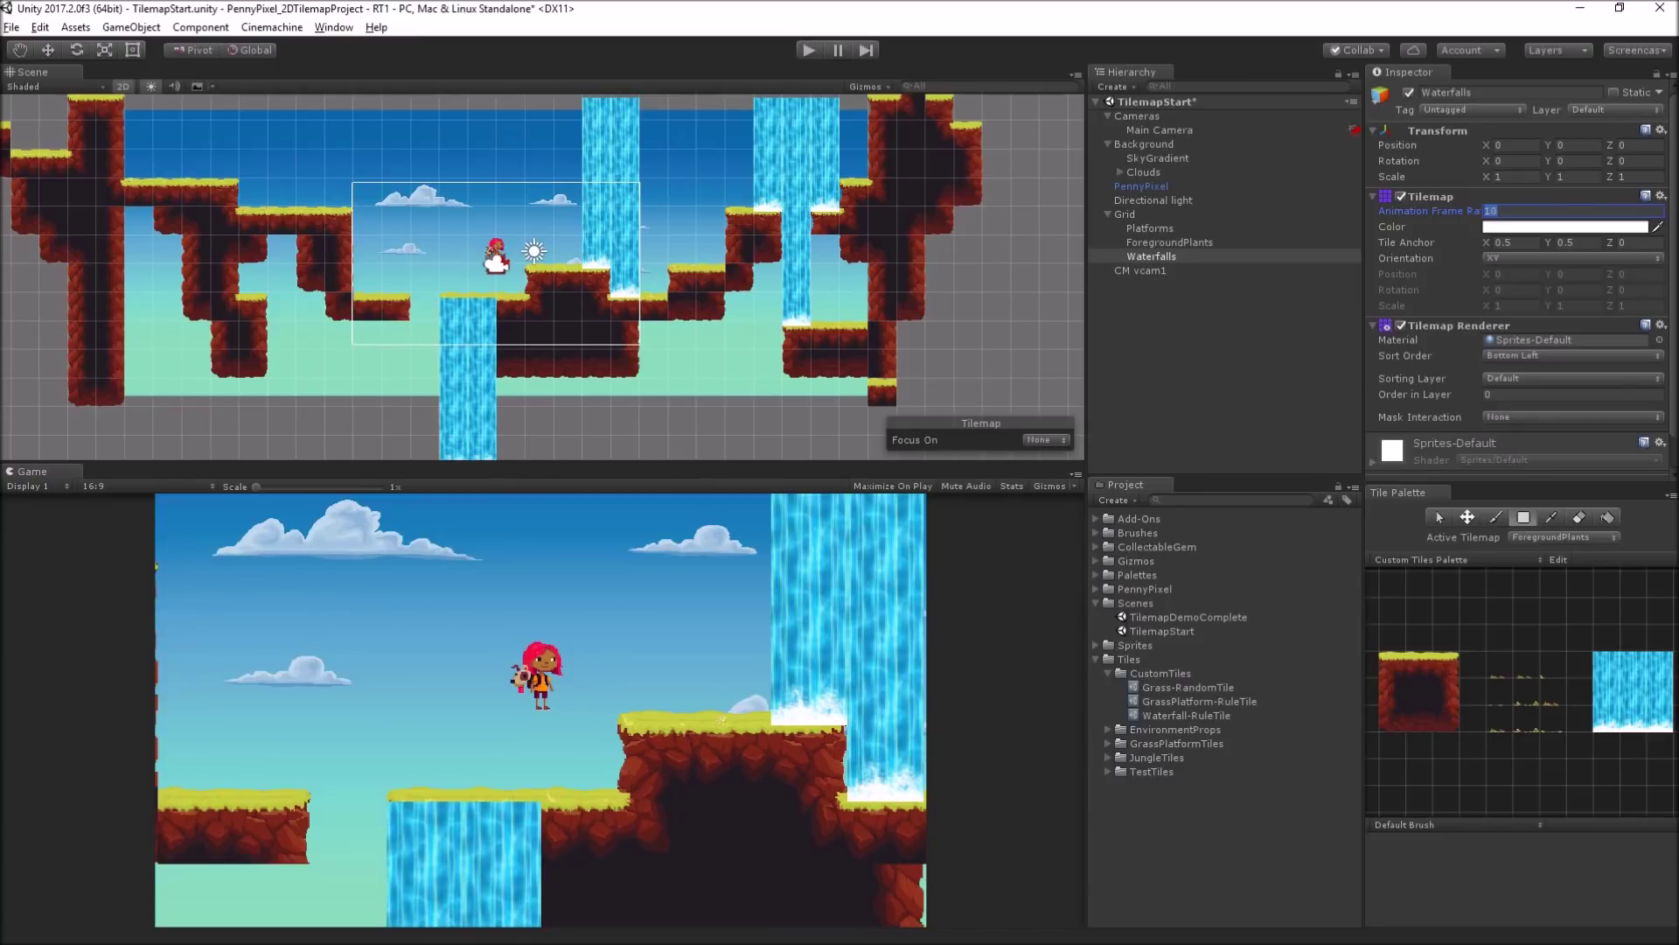
click(1267, 714)
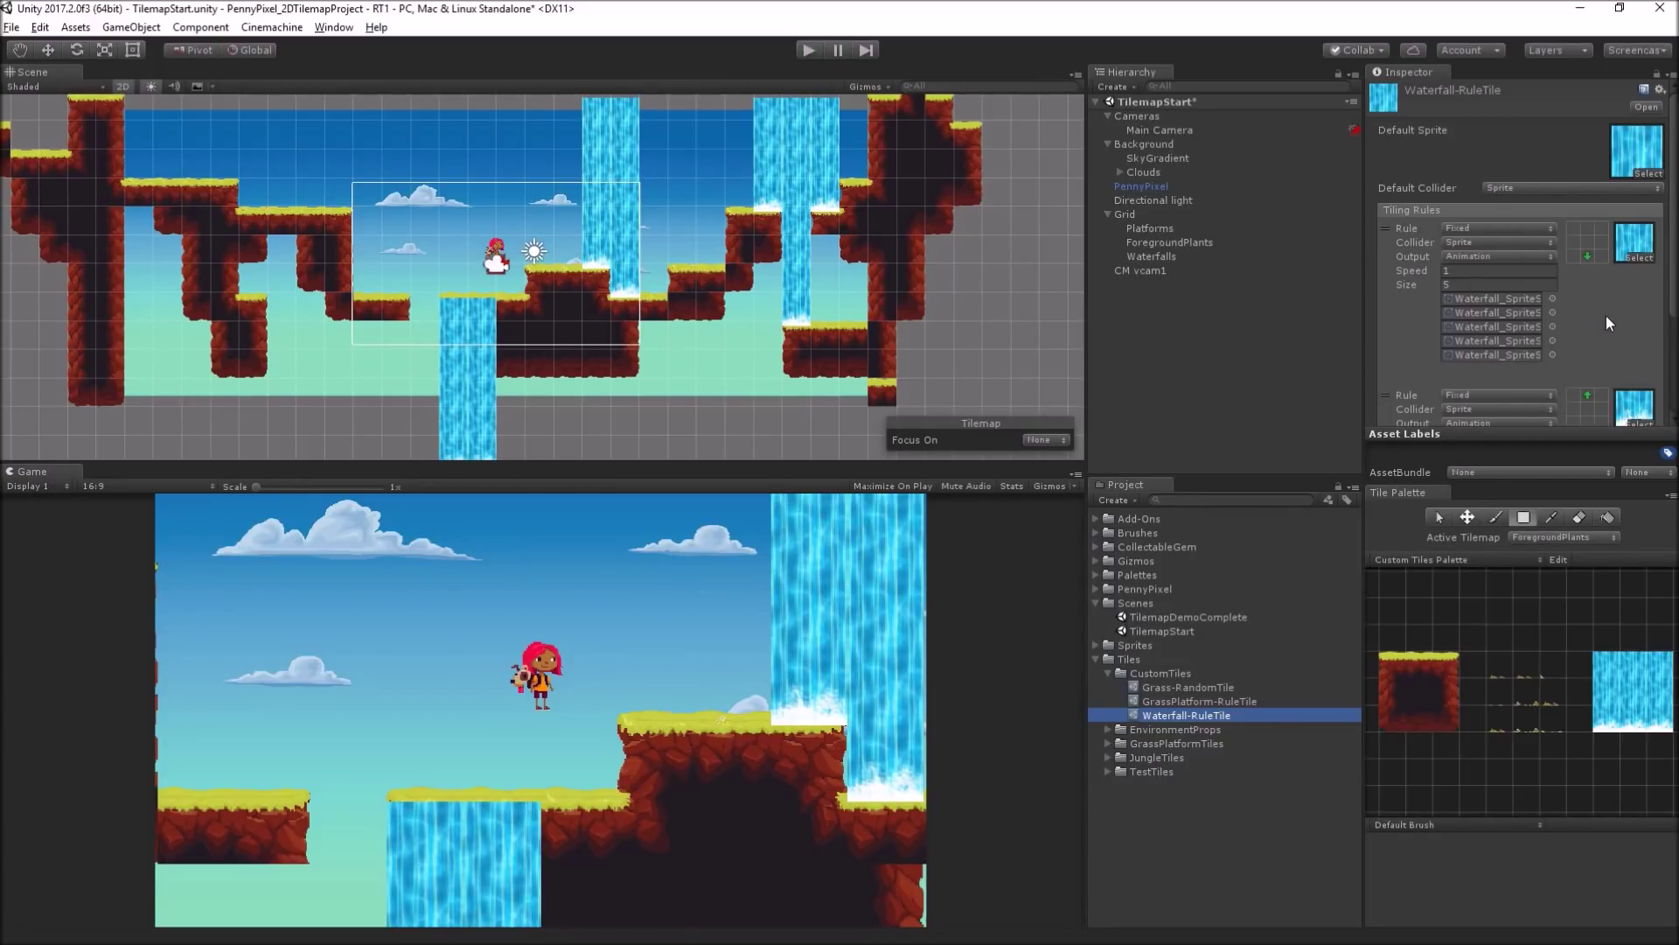
Step: Set both waterfall rules' animation Speed to 10 and play-test the faster waterfalls
click(1147, 256)
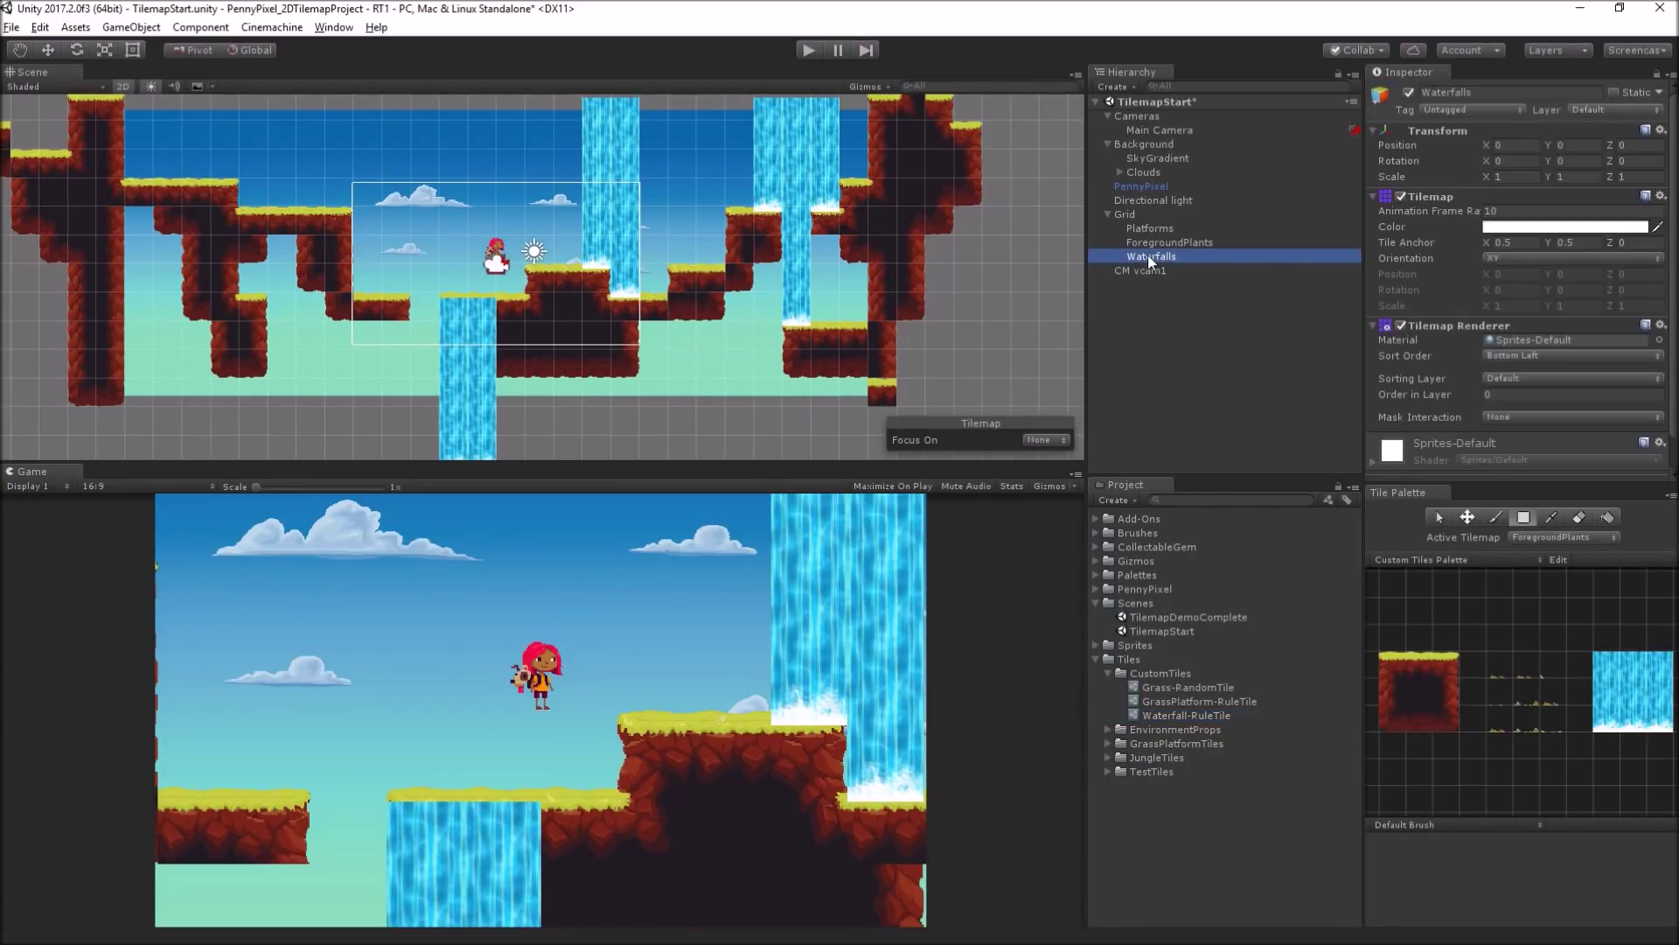
click(1229, 715)
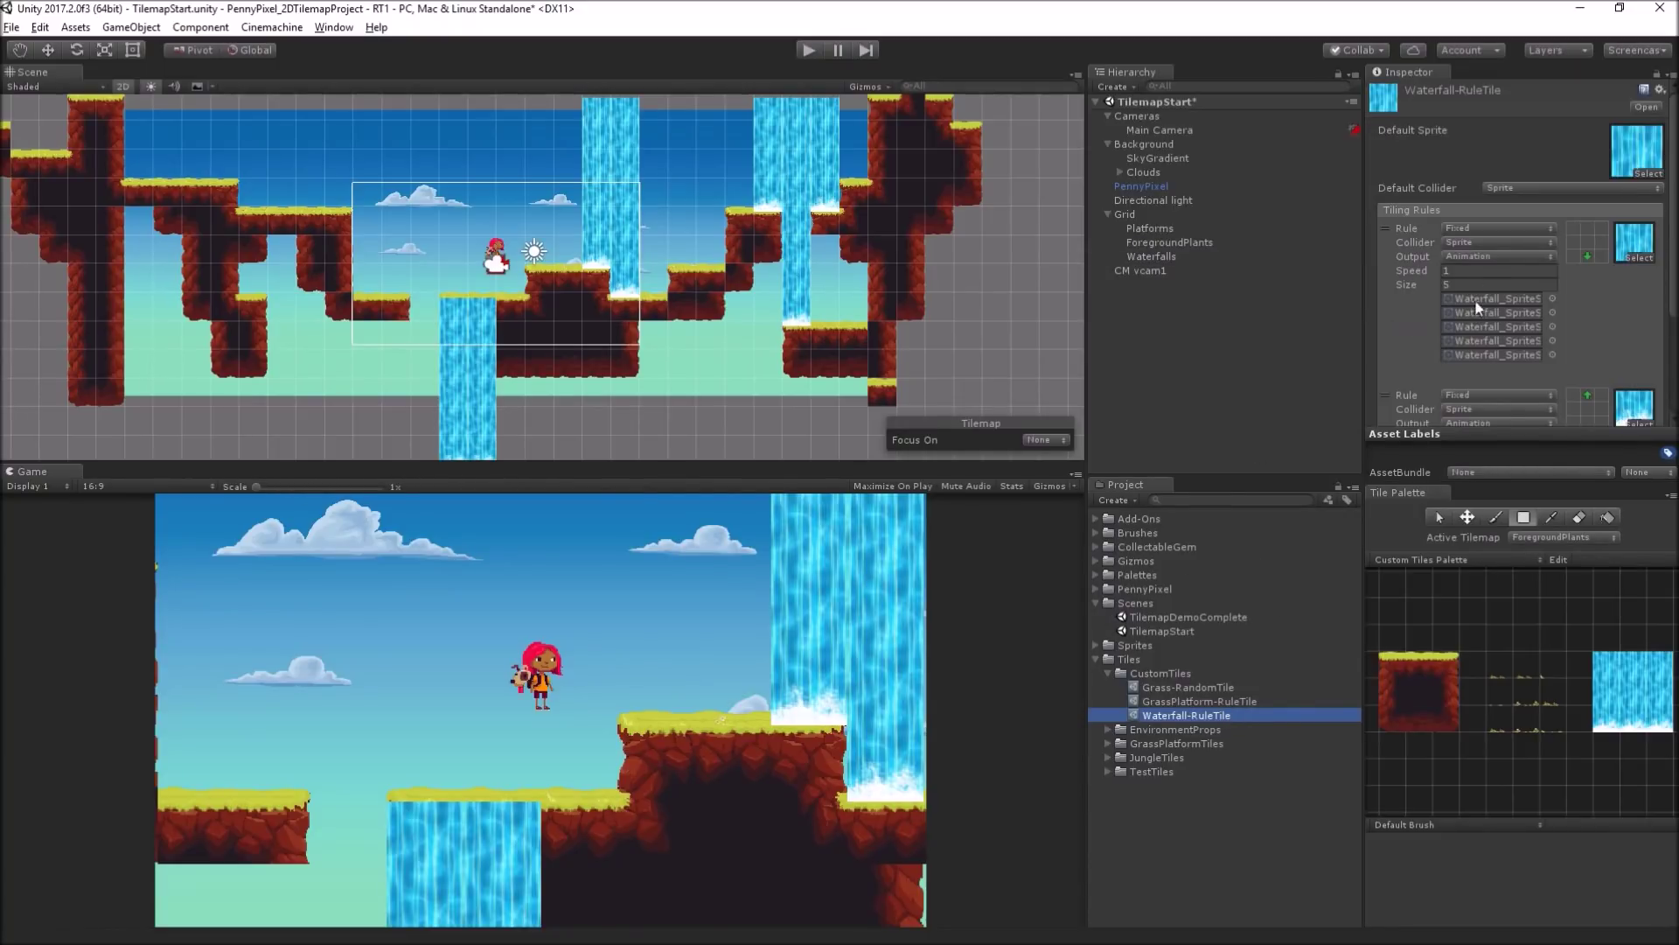
click(1484, 270)
text(0)
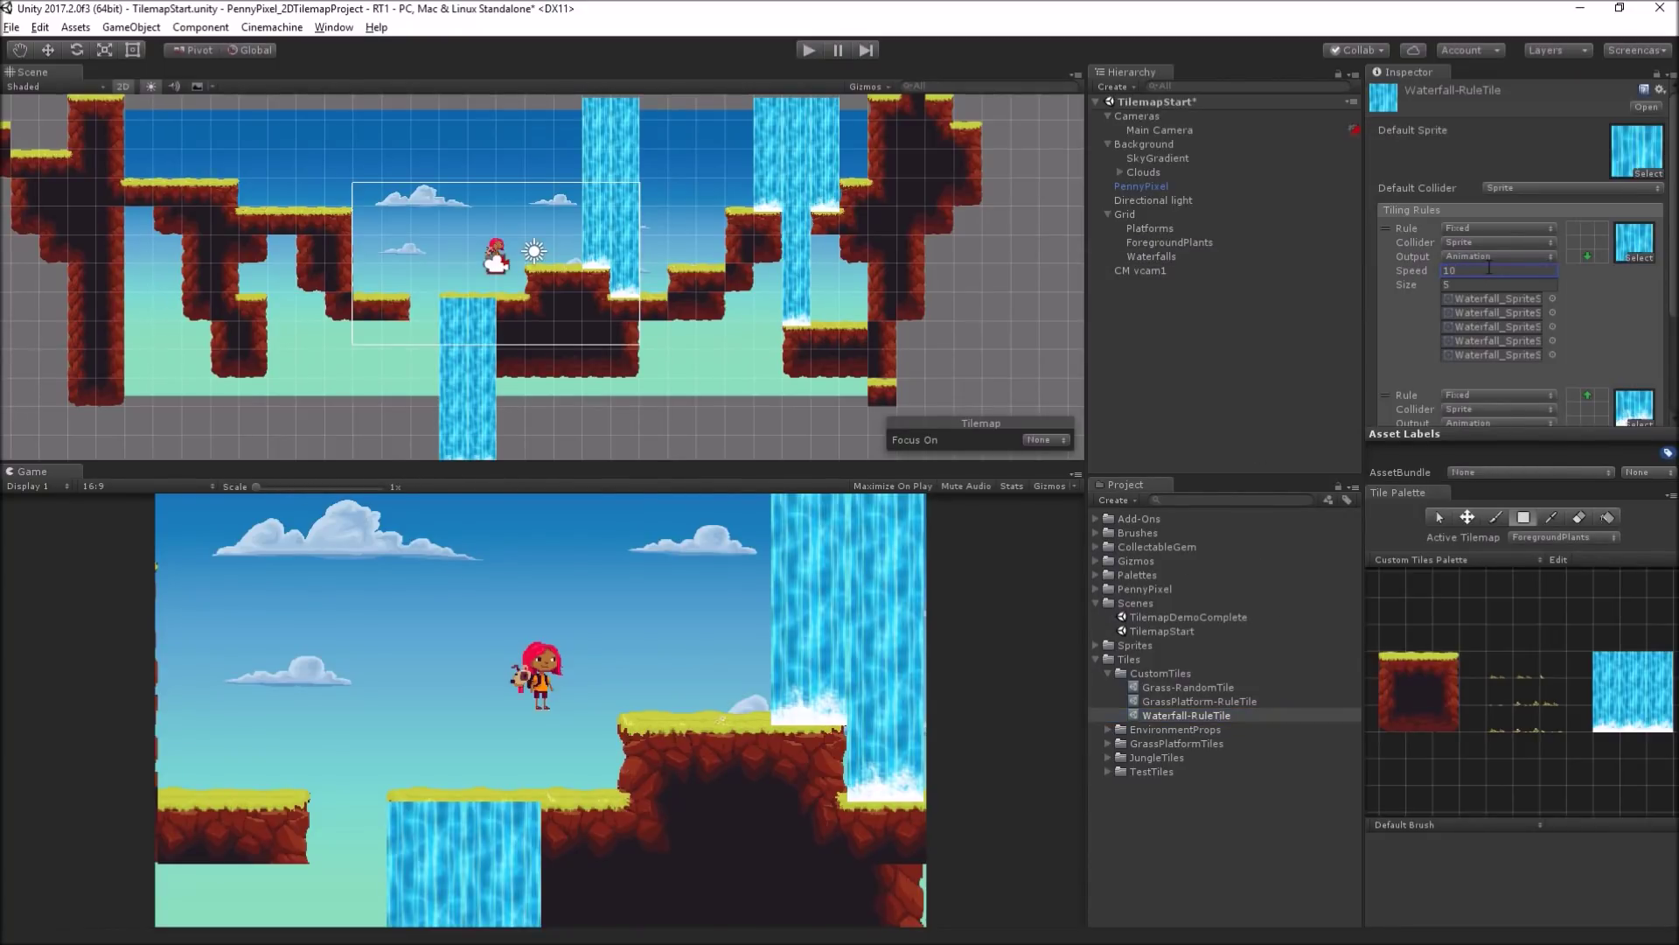
scroll(1496, 324, down, 3)
click(1499, 344)
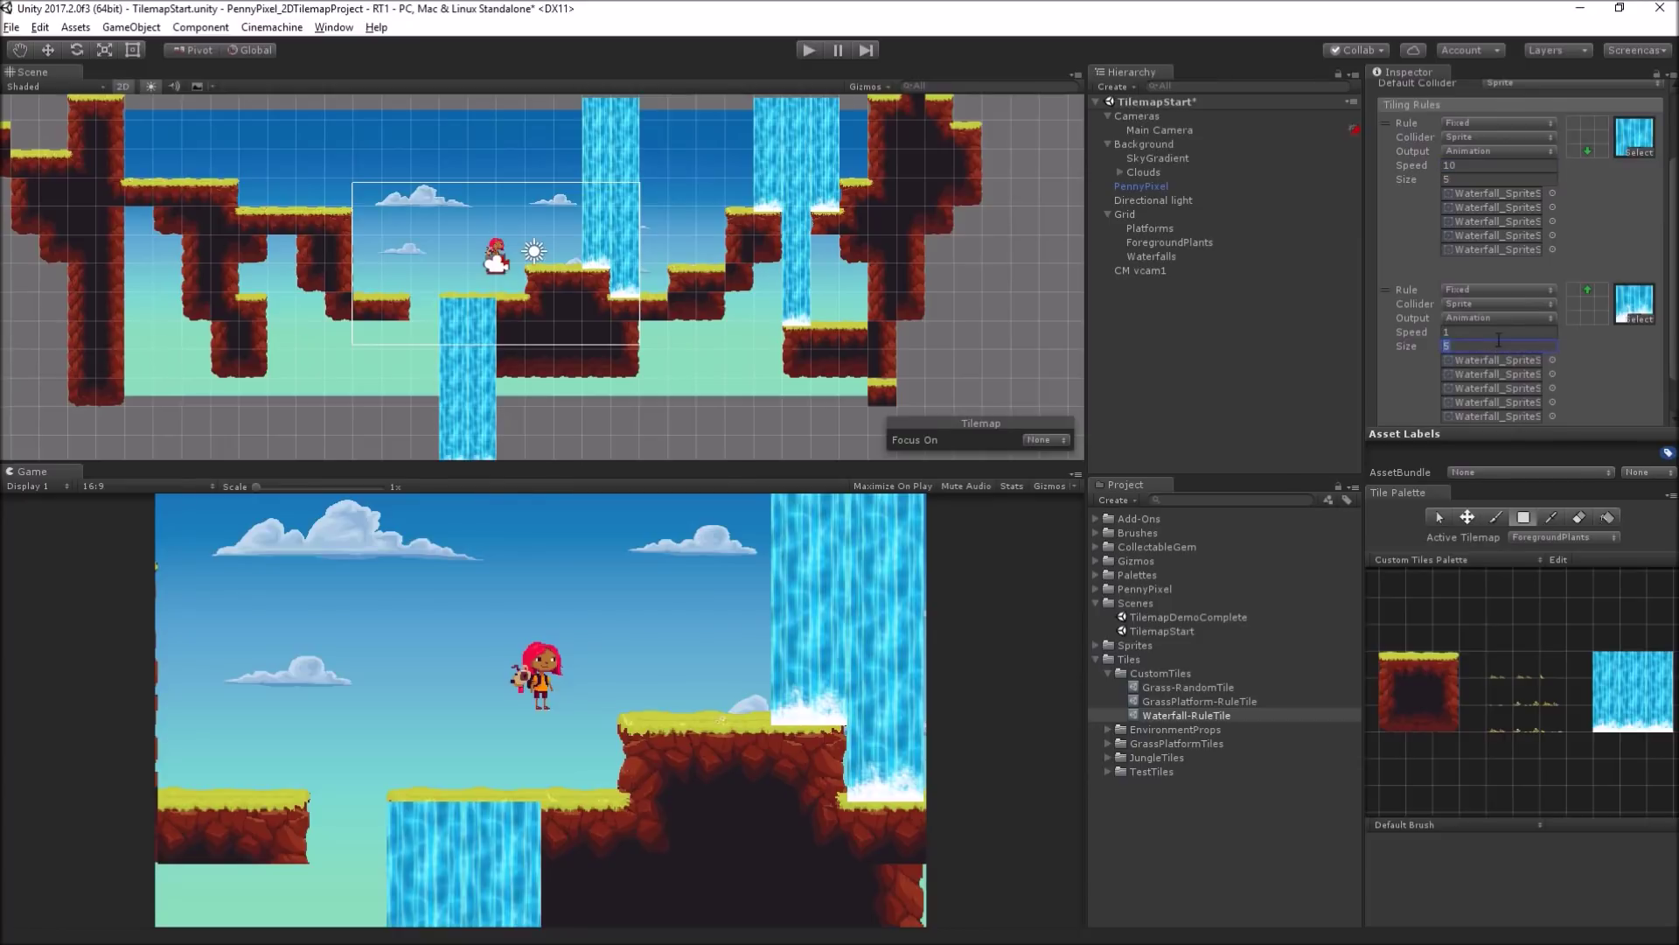
click(1529, 334)
text(10)
click(806, 51)
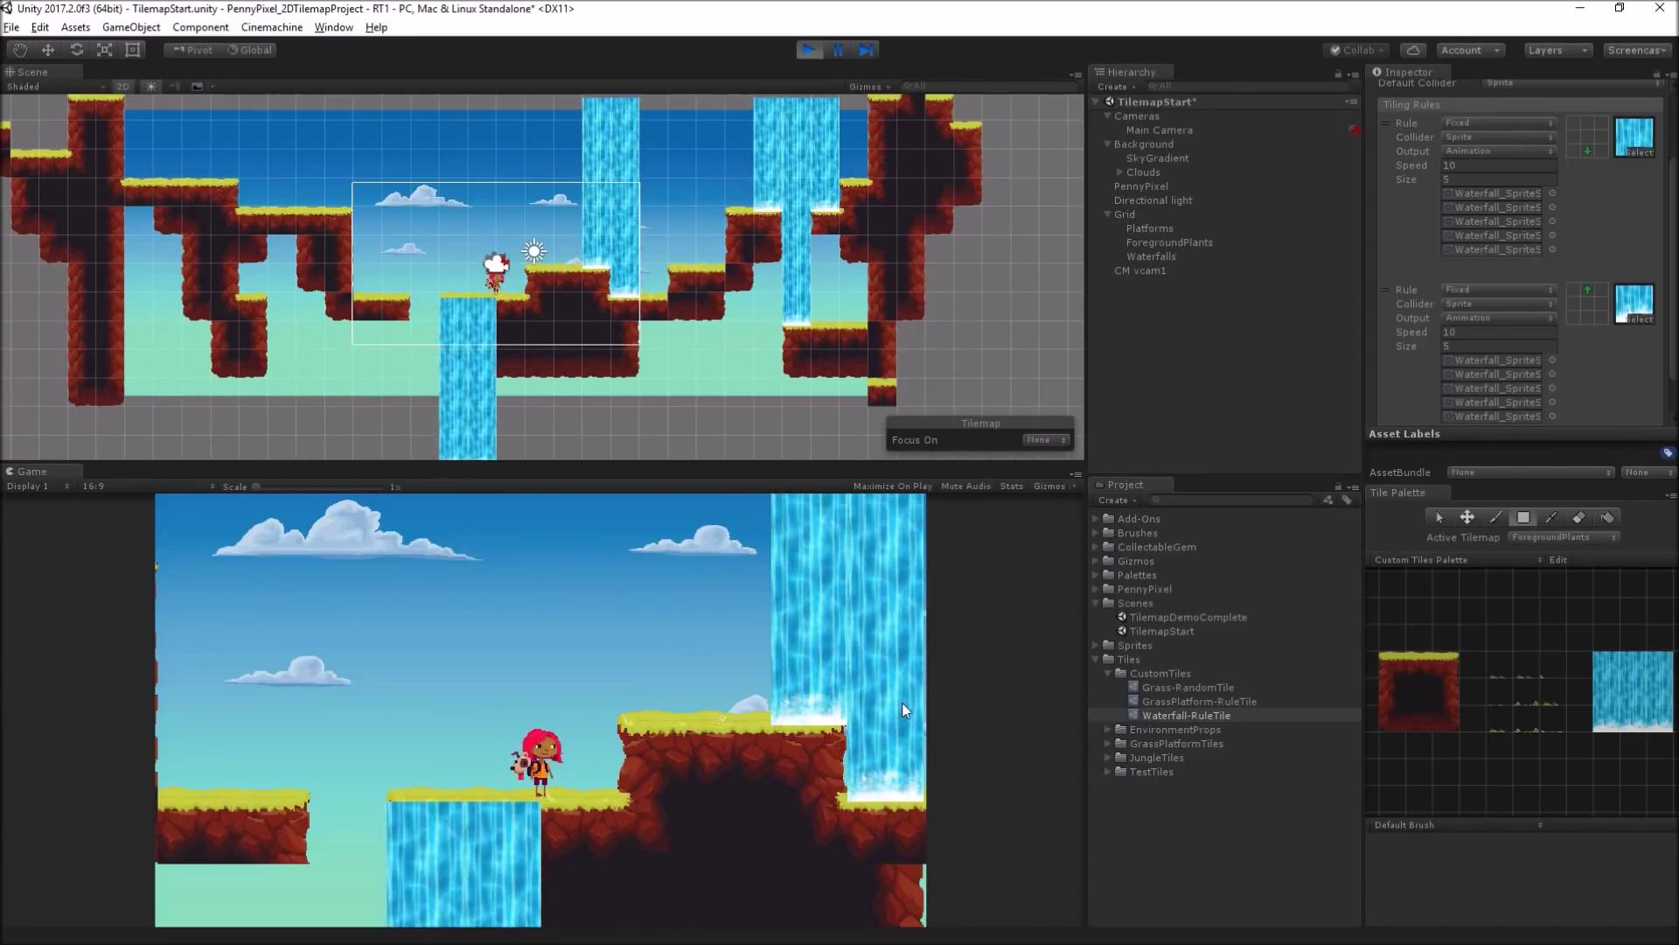
click(1240, 355)
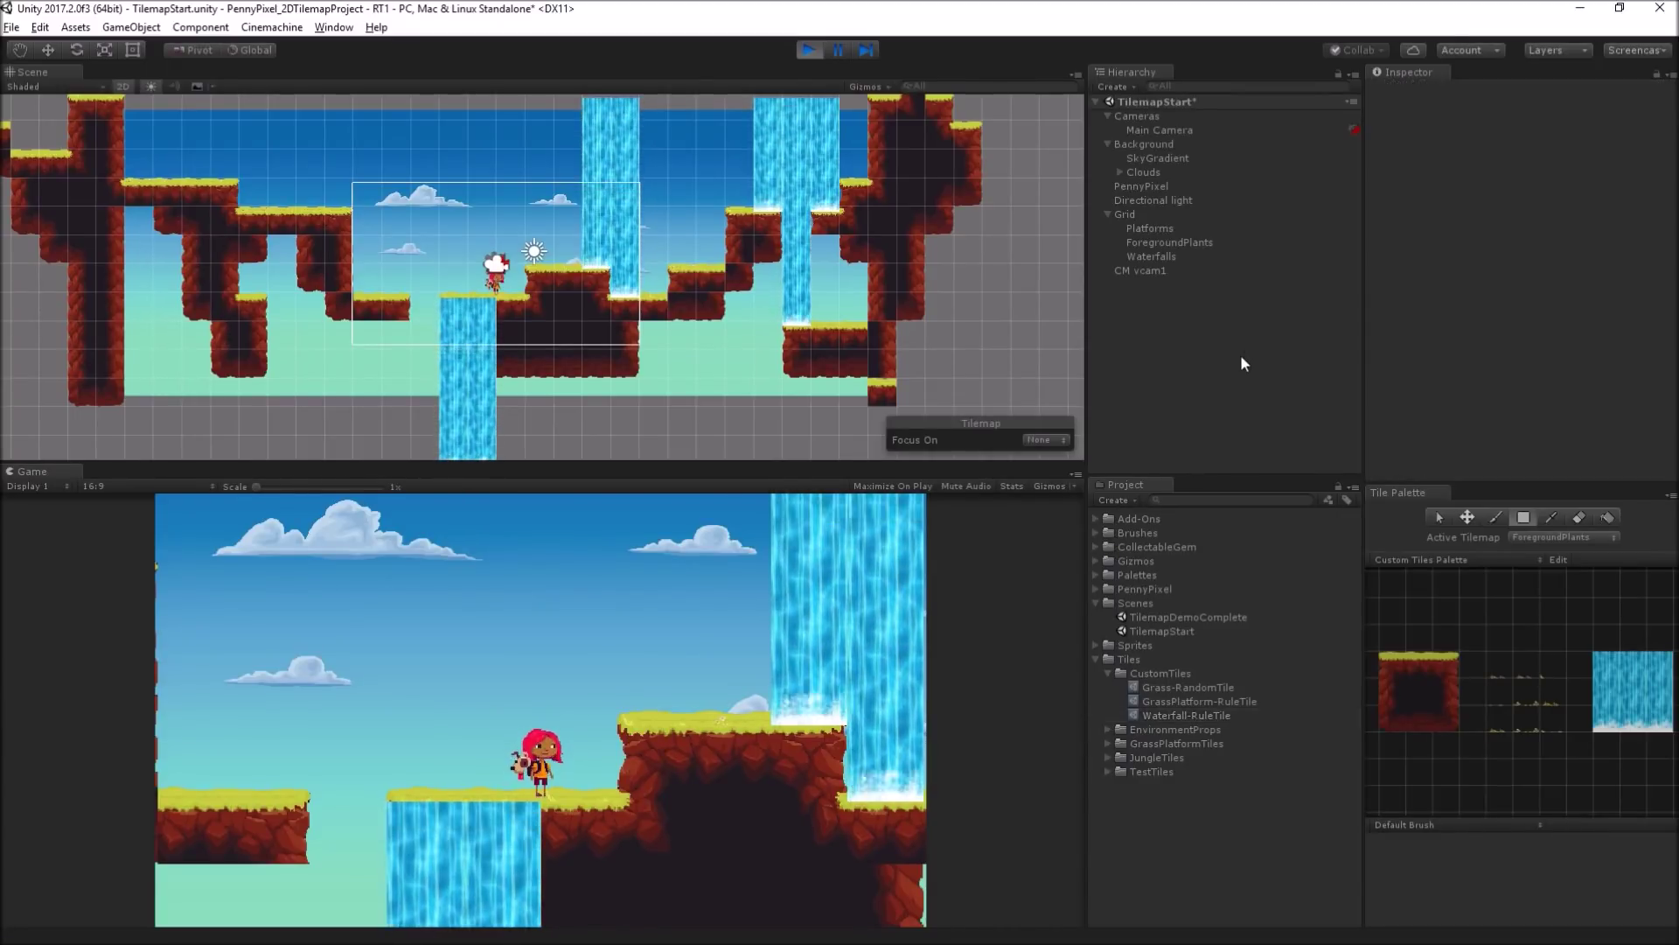
Step: Stop the game, try a lower Waterfalls Tilemap Color alpha, then restore it to opaque white
click(814, 50)
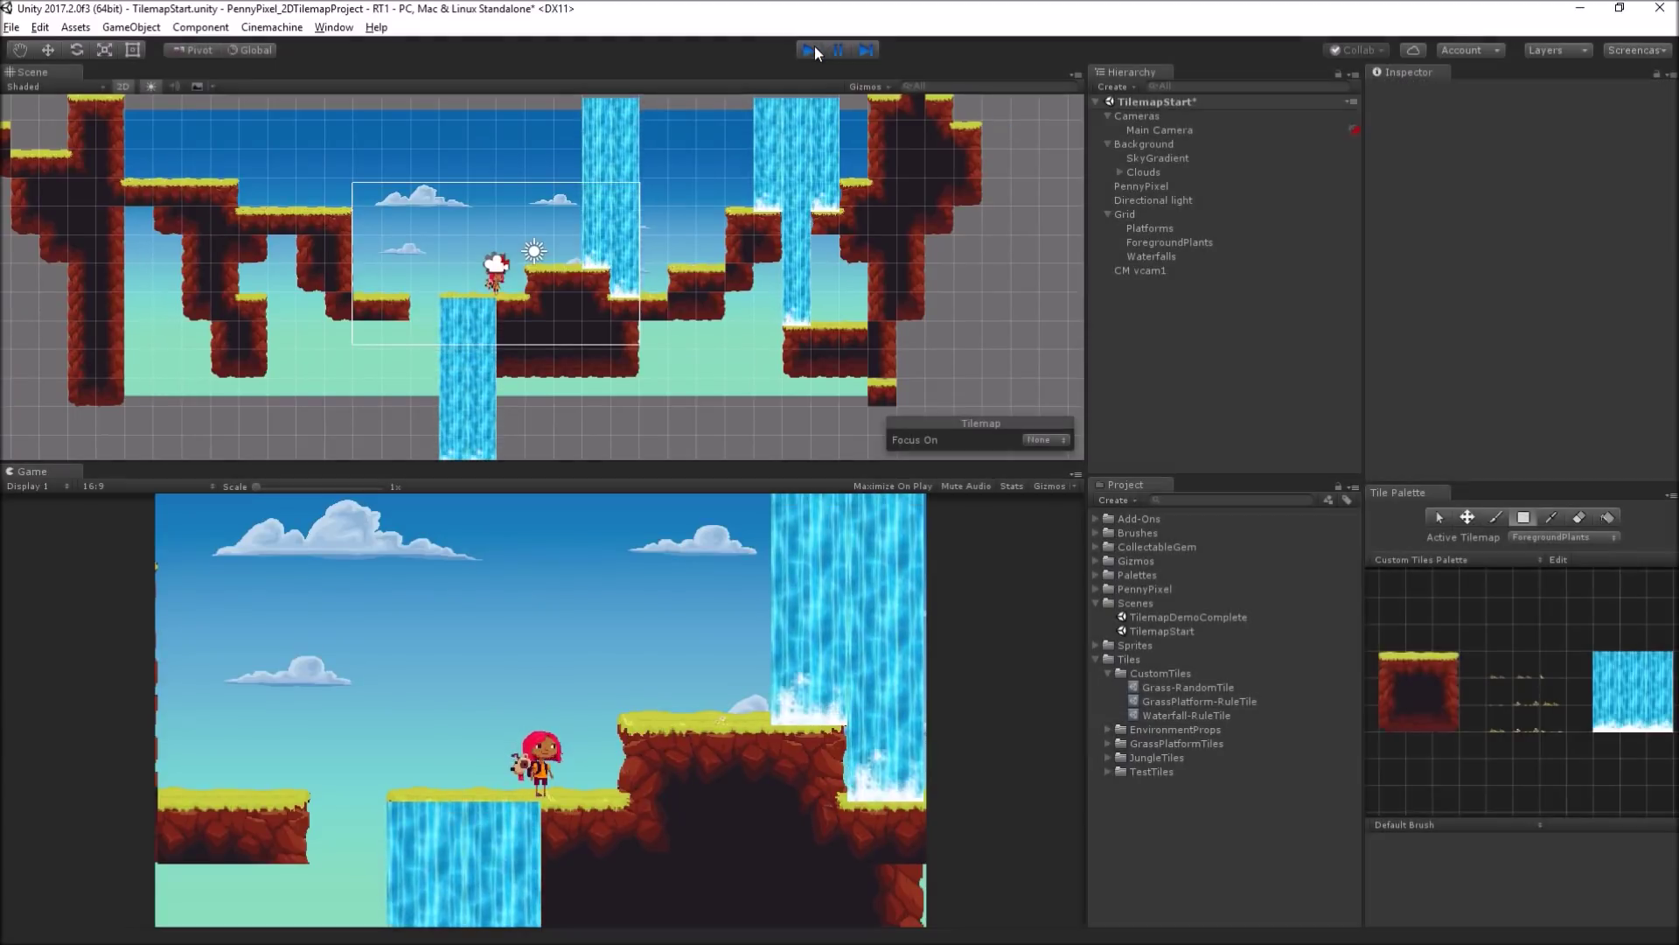
click(1209, 254)
click(1554, 227)
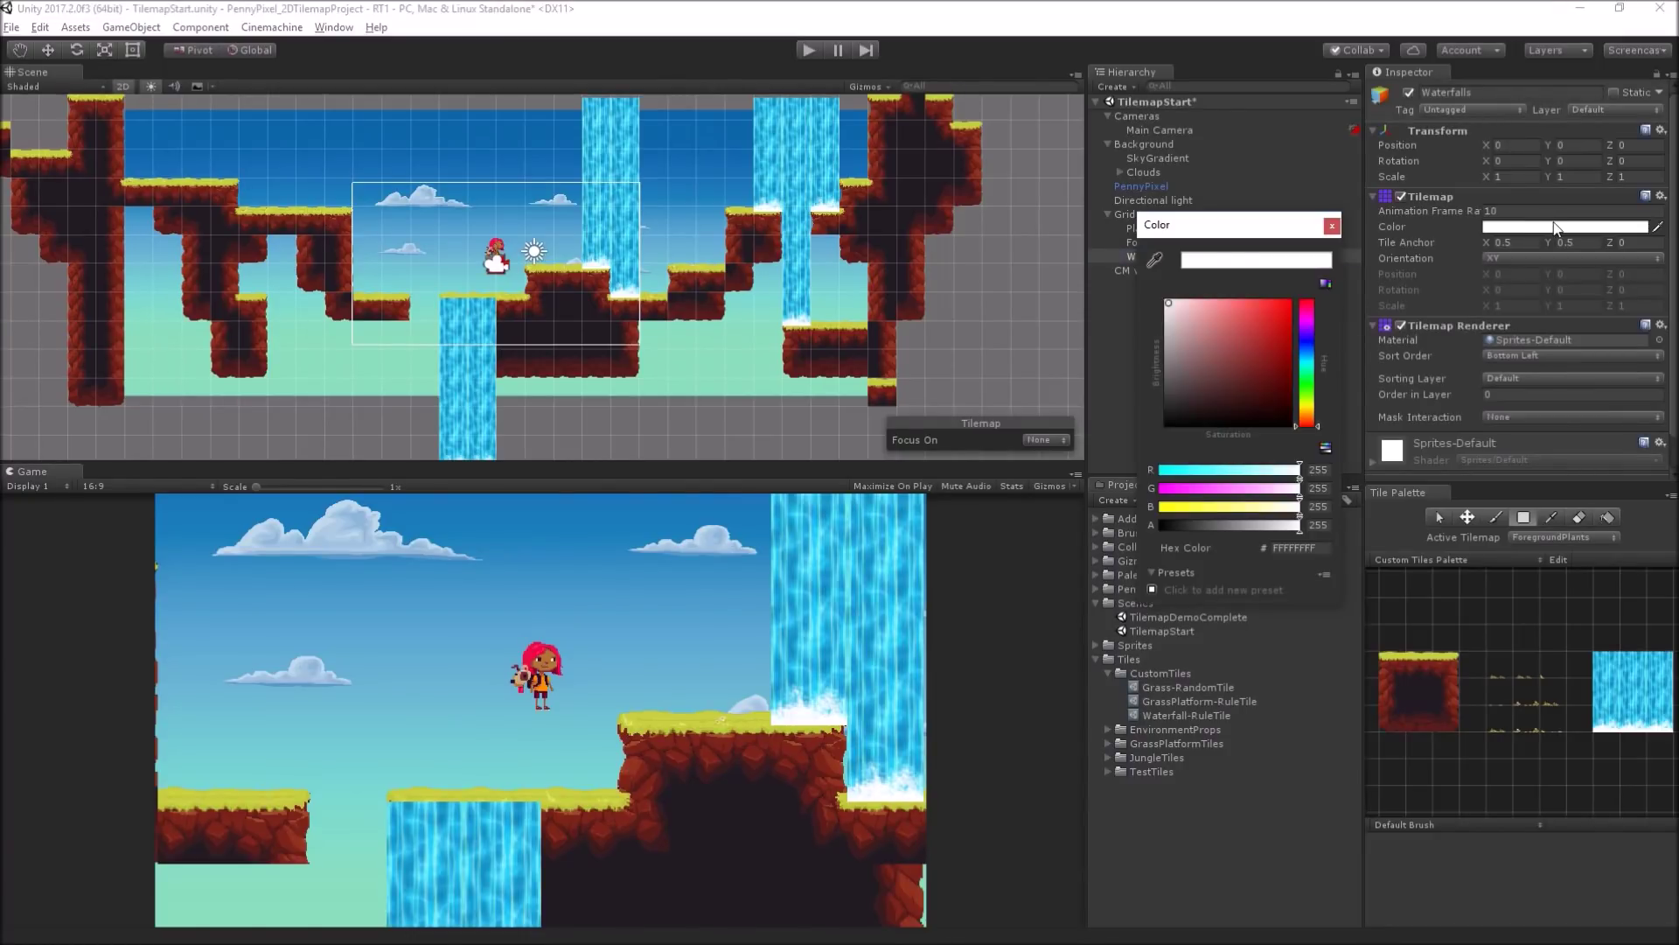
mouse_move(1282, 526)
mouse_down()
mouse_move(1232, 532)
mouse_move(1258, 532)
mouse_up()
drag(1268, 530, 1354, 439)
click(1332, 226)
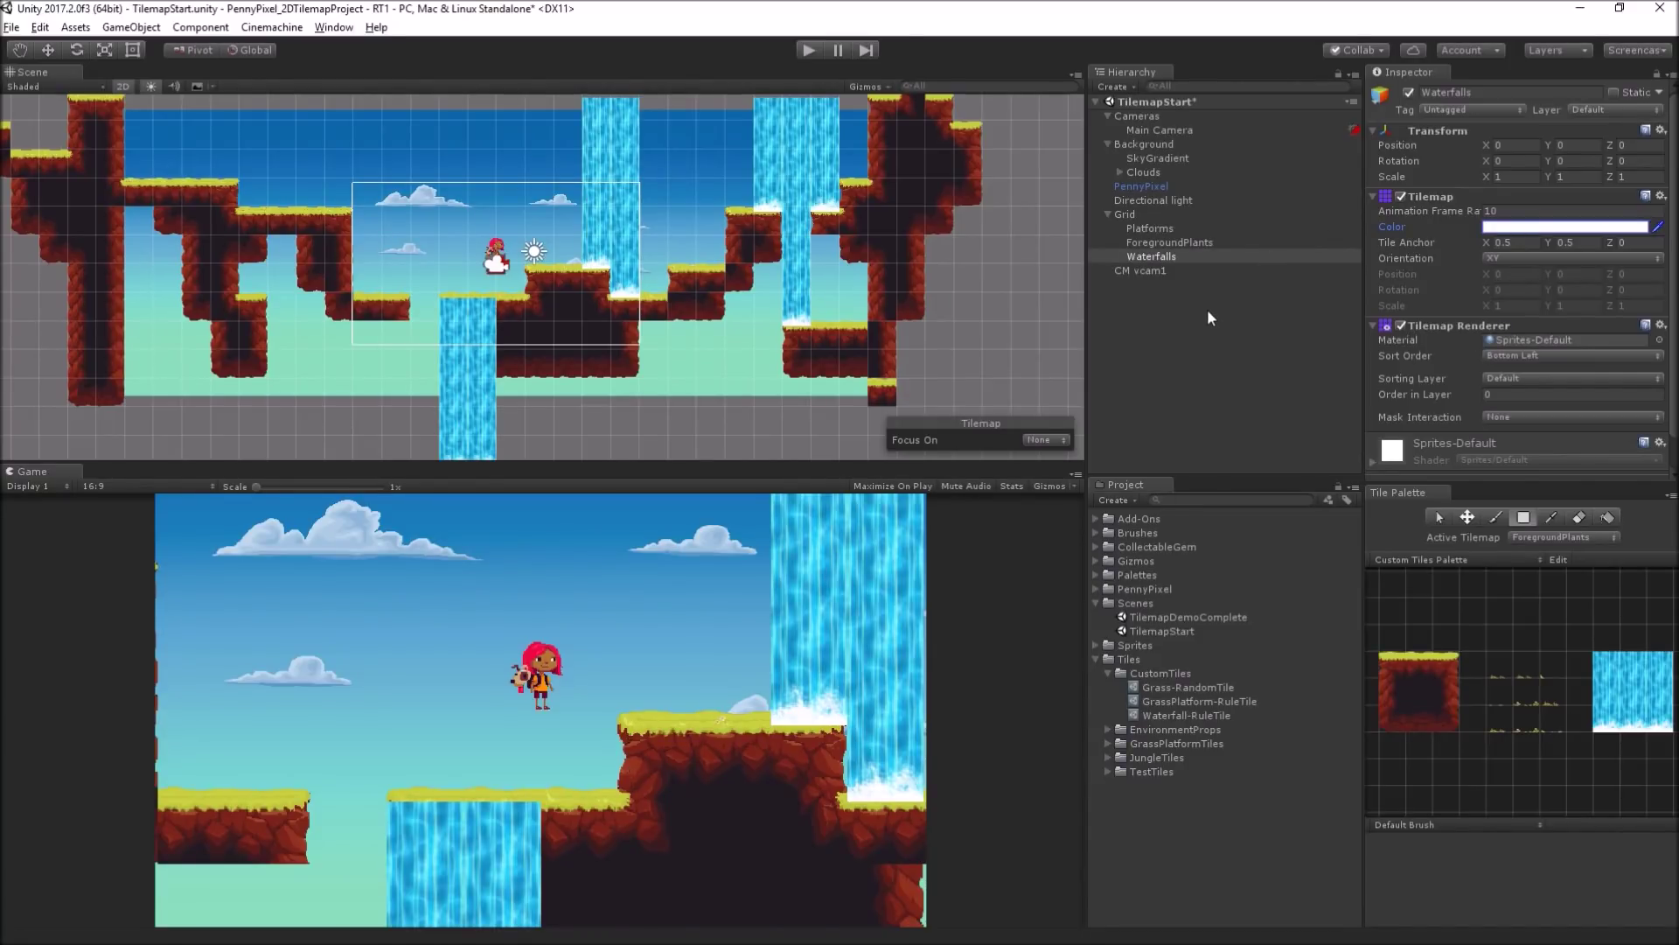
click(1182, 257)
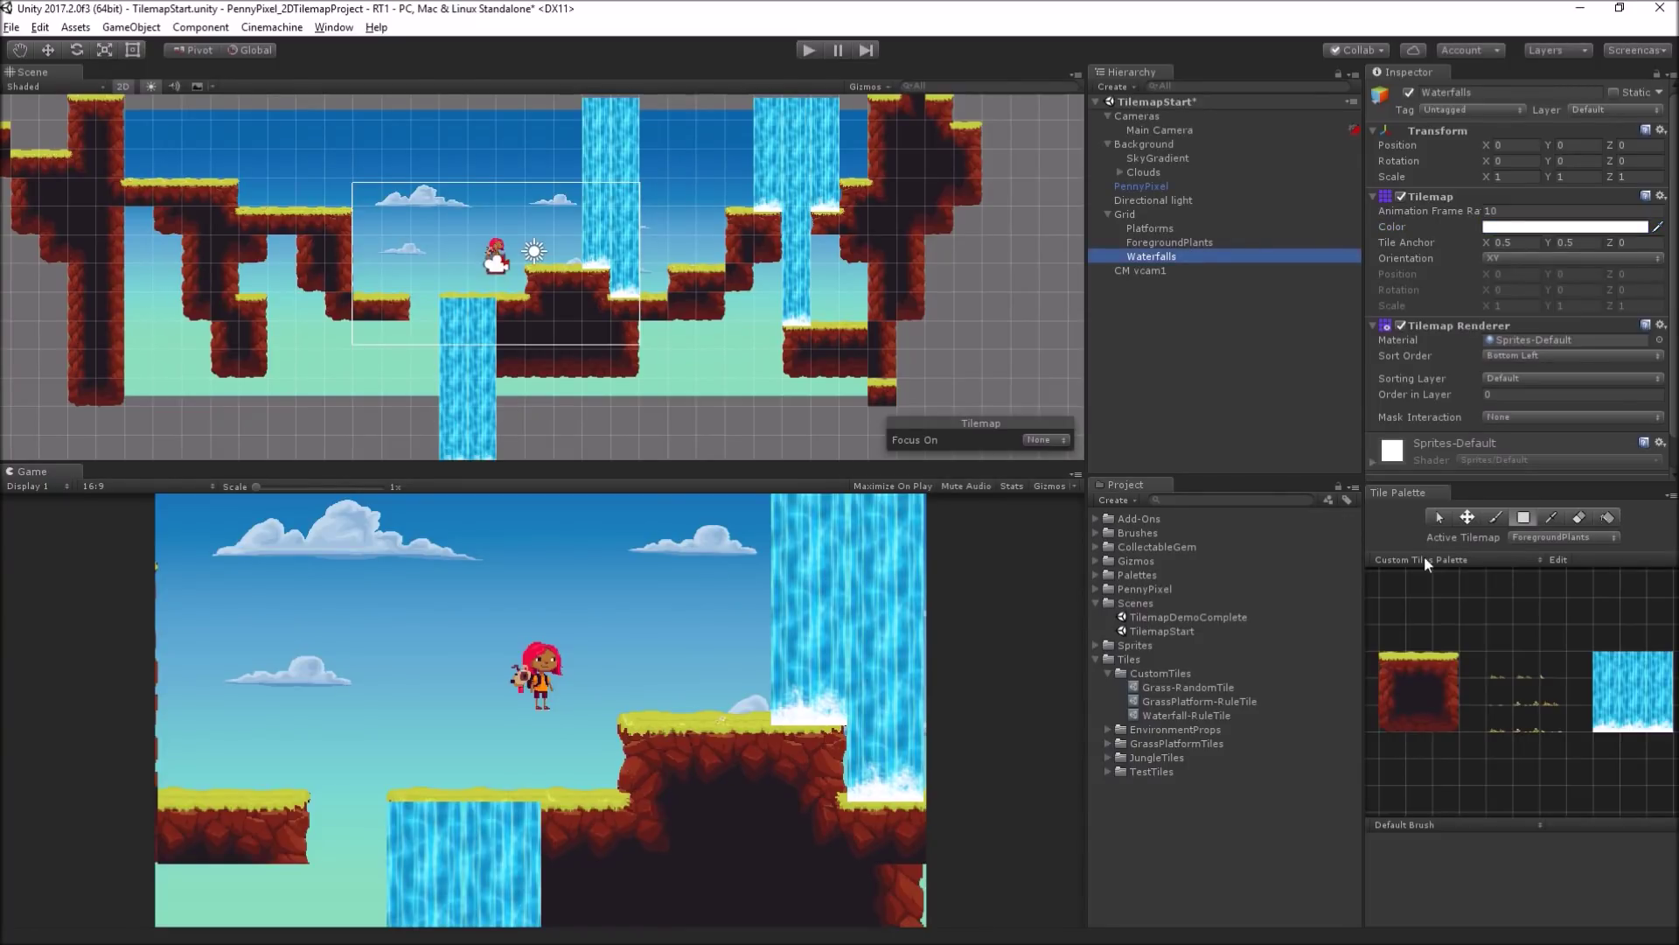
Step: Erase every waterfall tile that was painted onto ForegroundPlants
click(1571, 535)
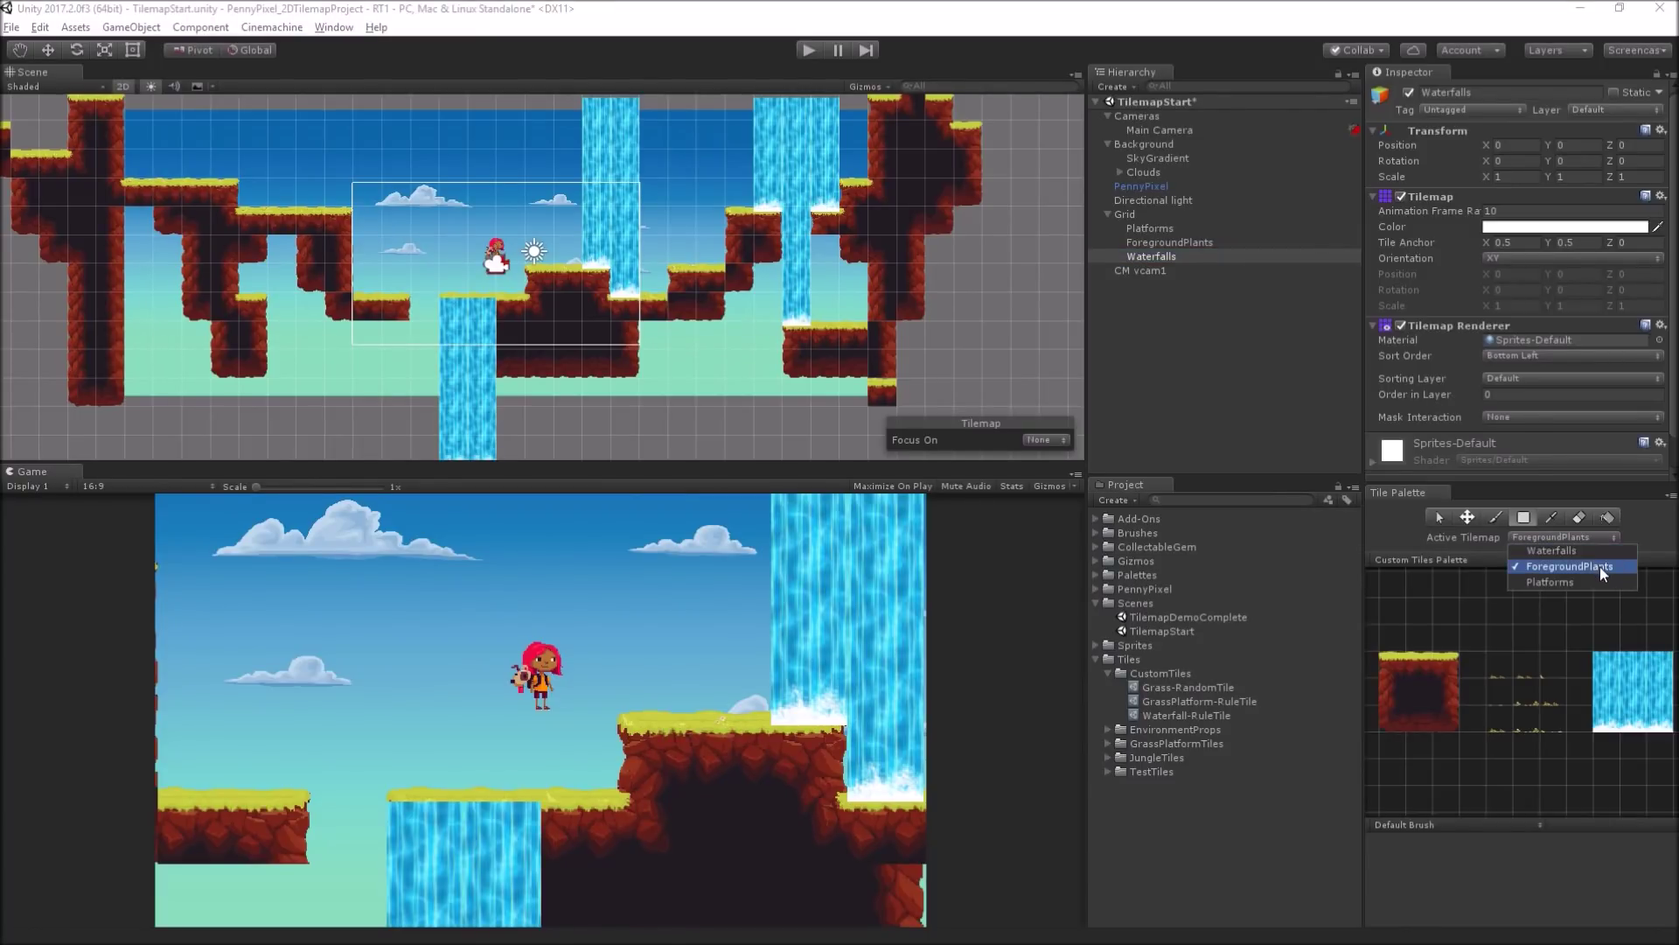
click(1399, 528)
click(1579, 517)
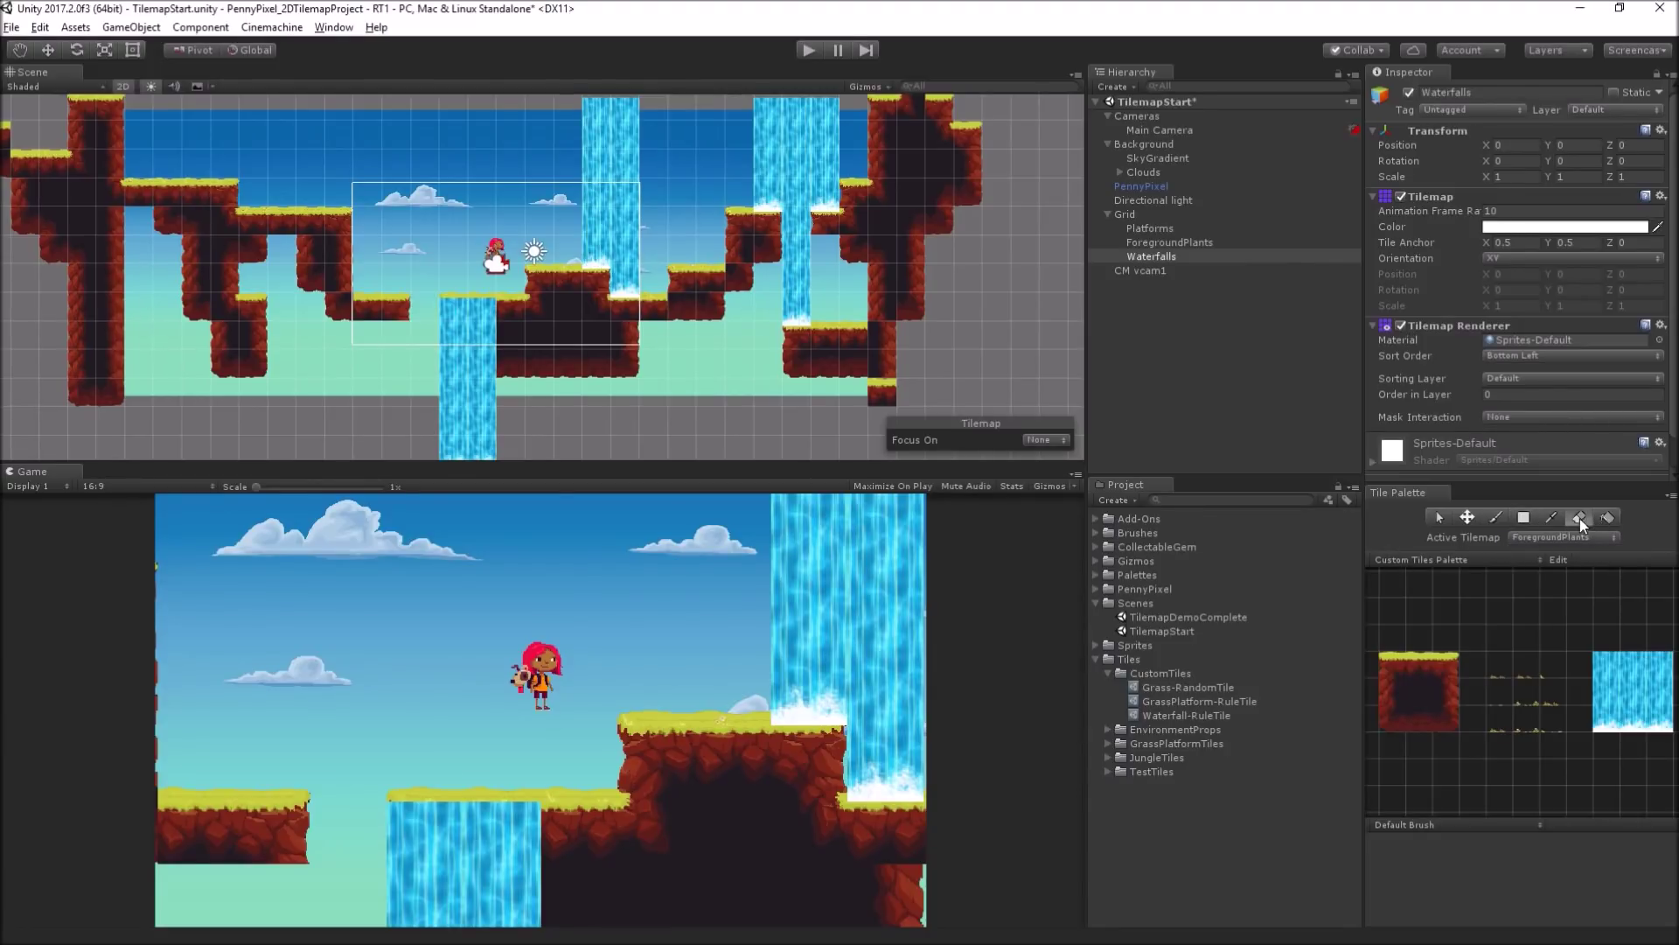
mouse_move(670, 306)
mouse_down()
mouse_move(639, 289)
mouse_move(624, 114)
mouse_move(585, 119)
mouse_move(596, 252)
mouse_up()
mouse_move(453, 306)
mouse_down()
mouse_move(467, 439)
mouse_move(484, 297)
mouse_up()
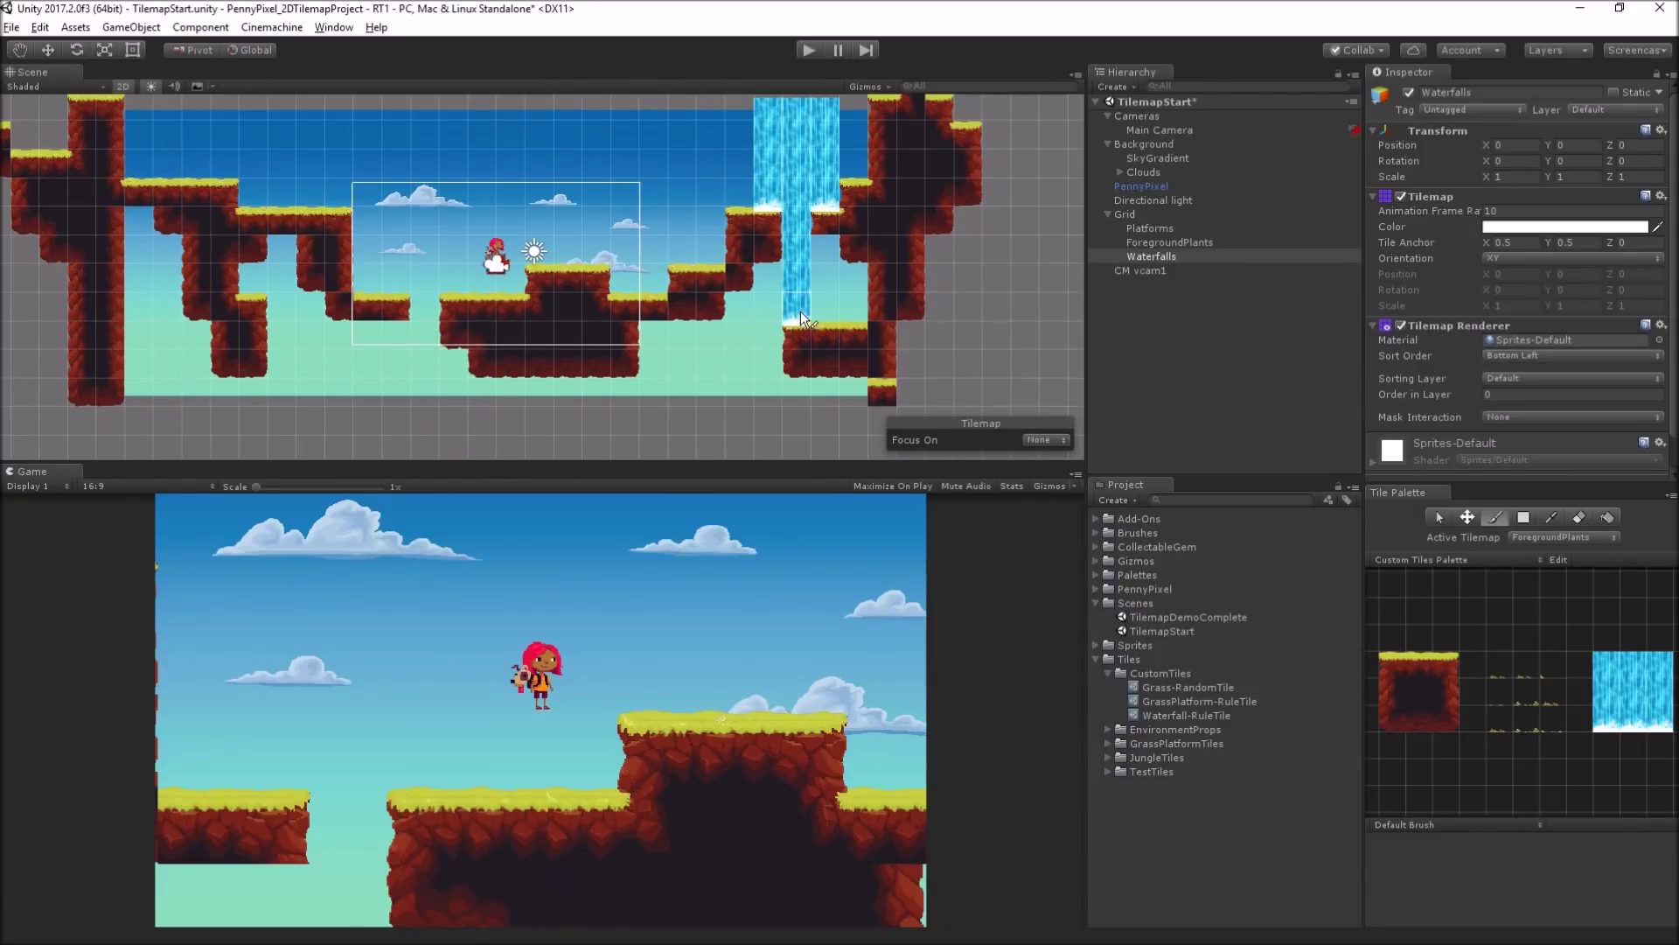
drag(800, 325, 807, 140)
click(824, 194)
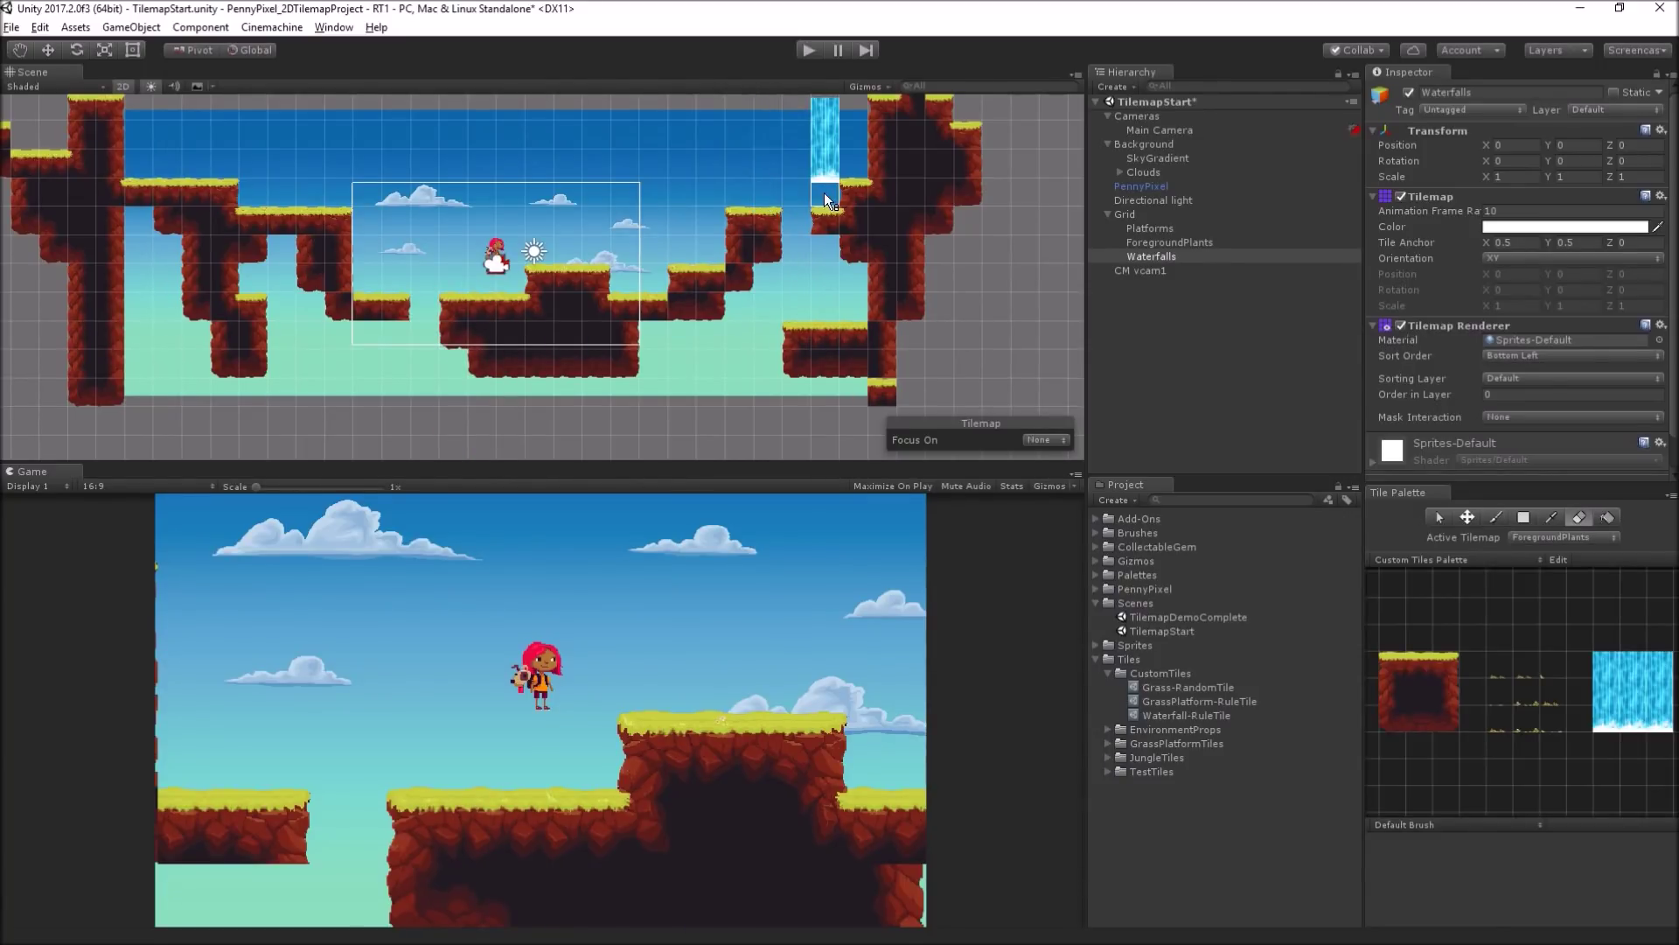
Step: Switch back to the brush and make Waterfalls the Active Tilemap
key(b)
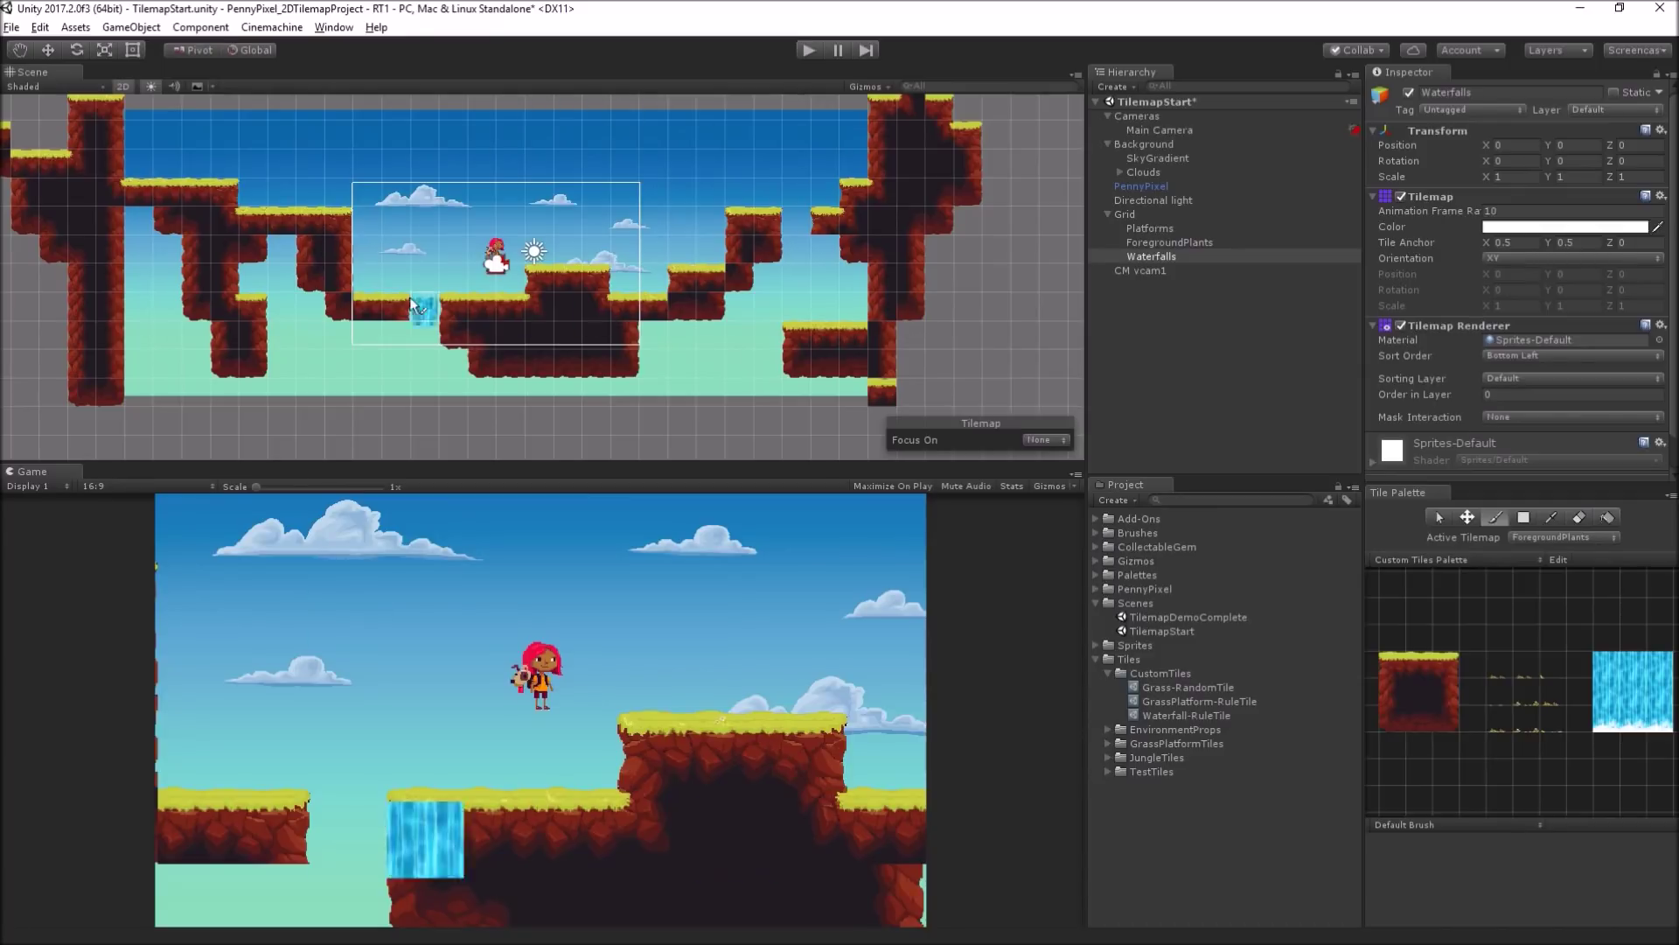
click(1589, 539)
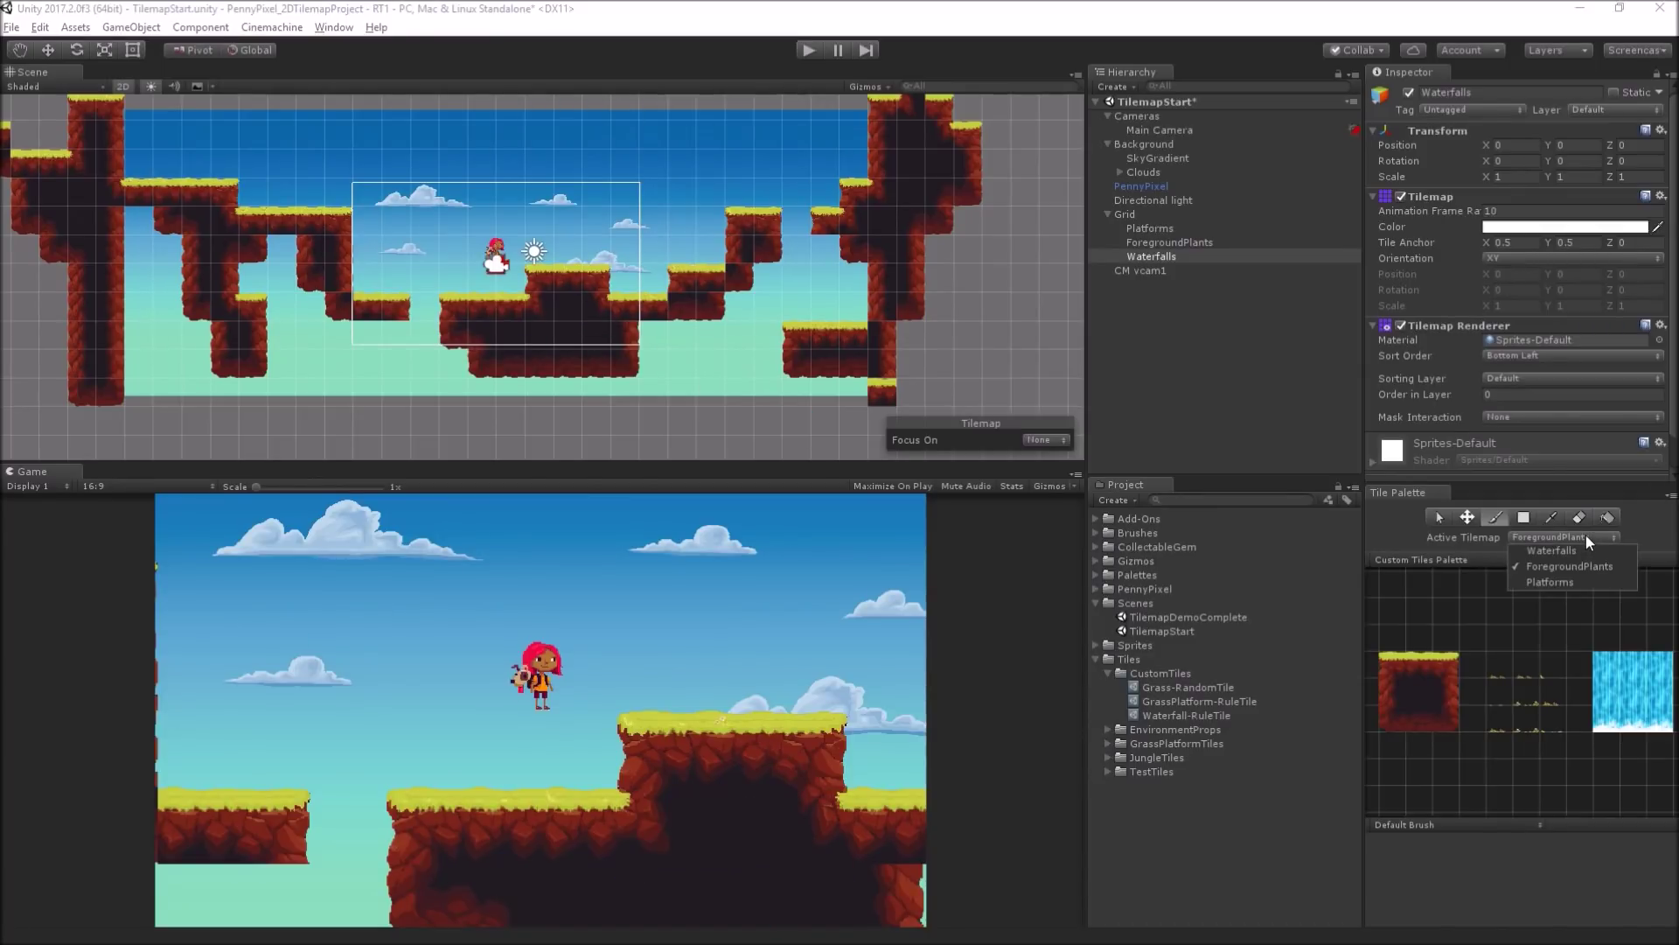
click(1575, 552)
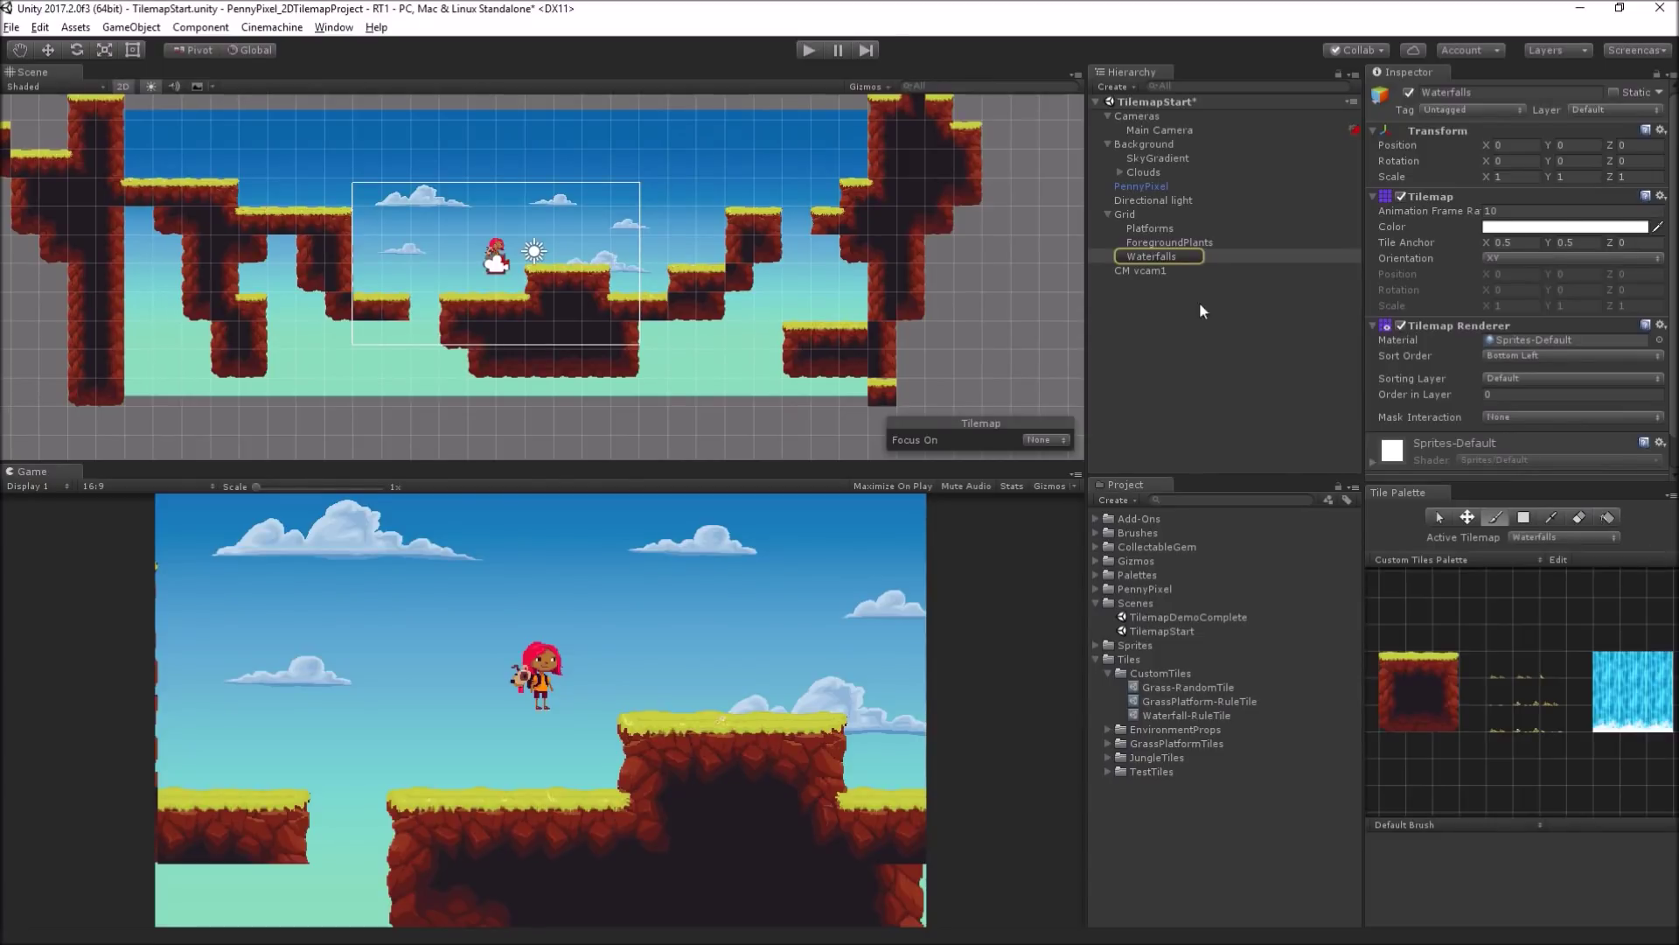
click(1170, 260)
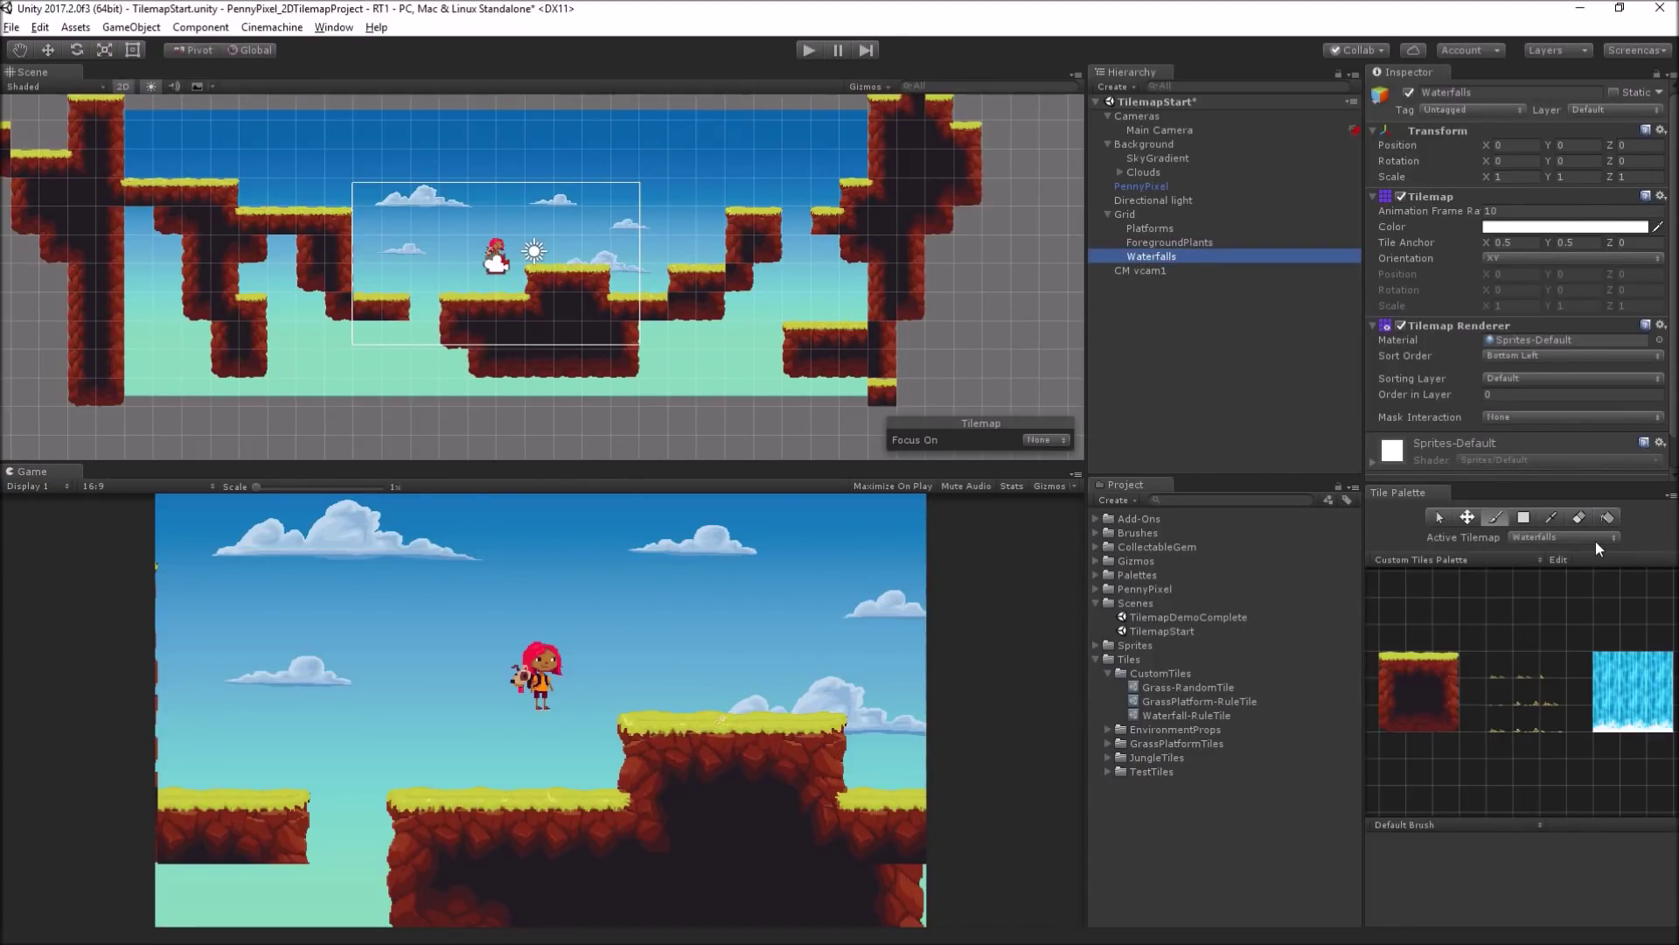
Step: Box-fill the right waterfall columns, a two-tile fall onto the central platform, and the lower fall
click(1523, 517)
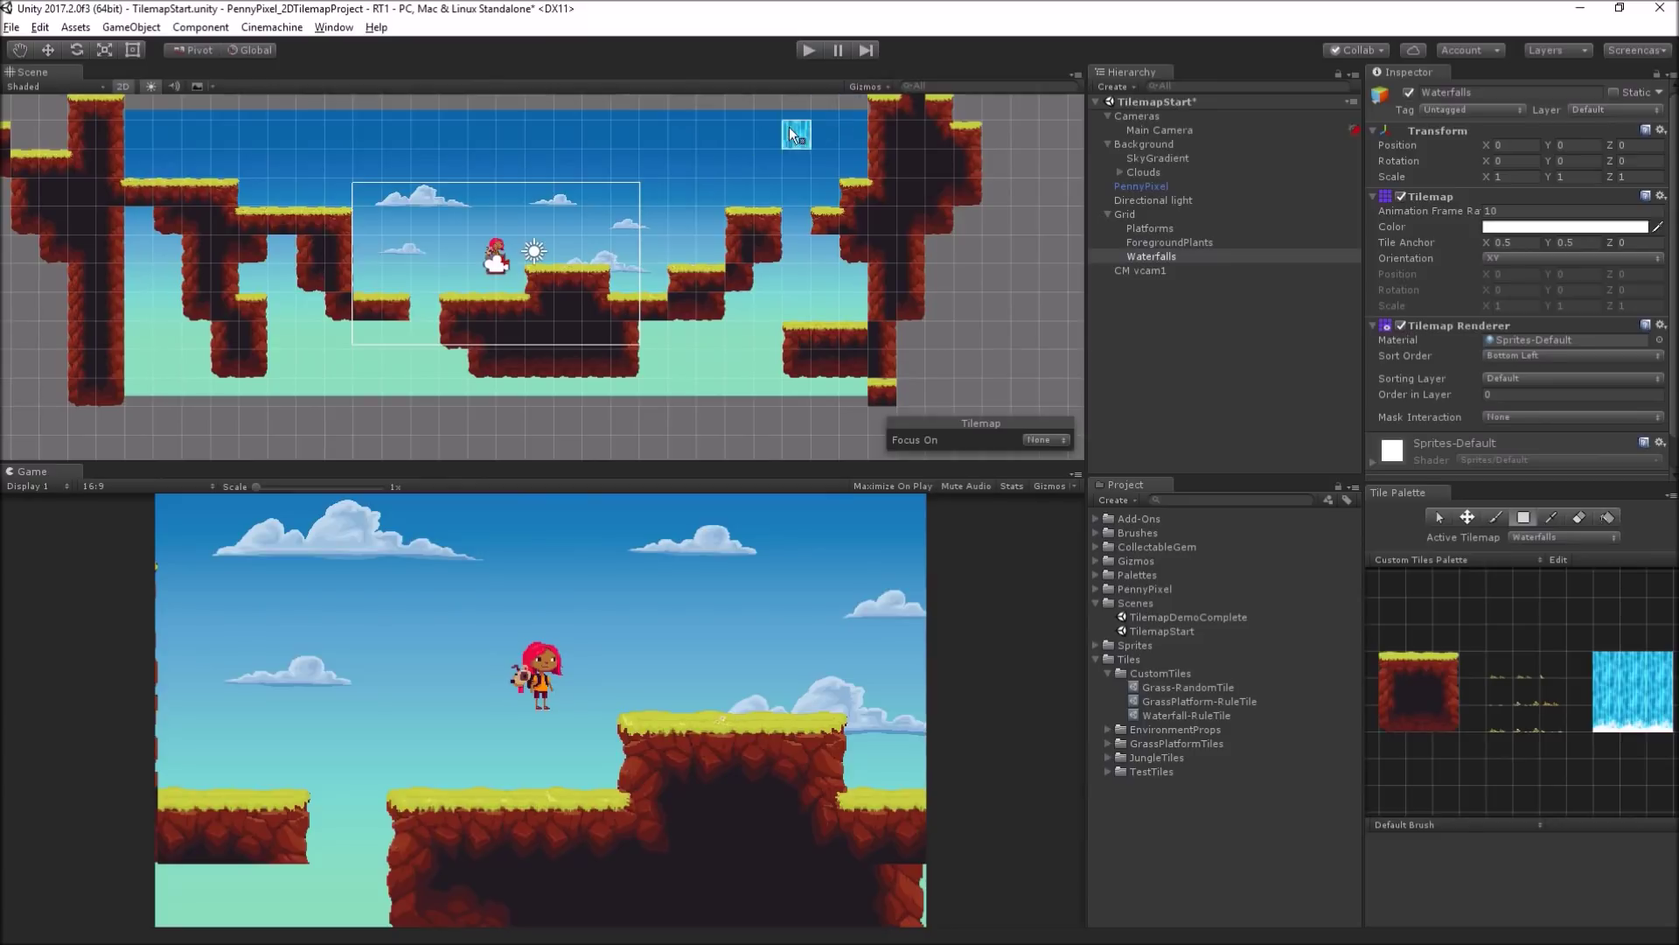
drag(794, 117, 786, 312)
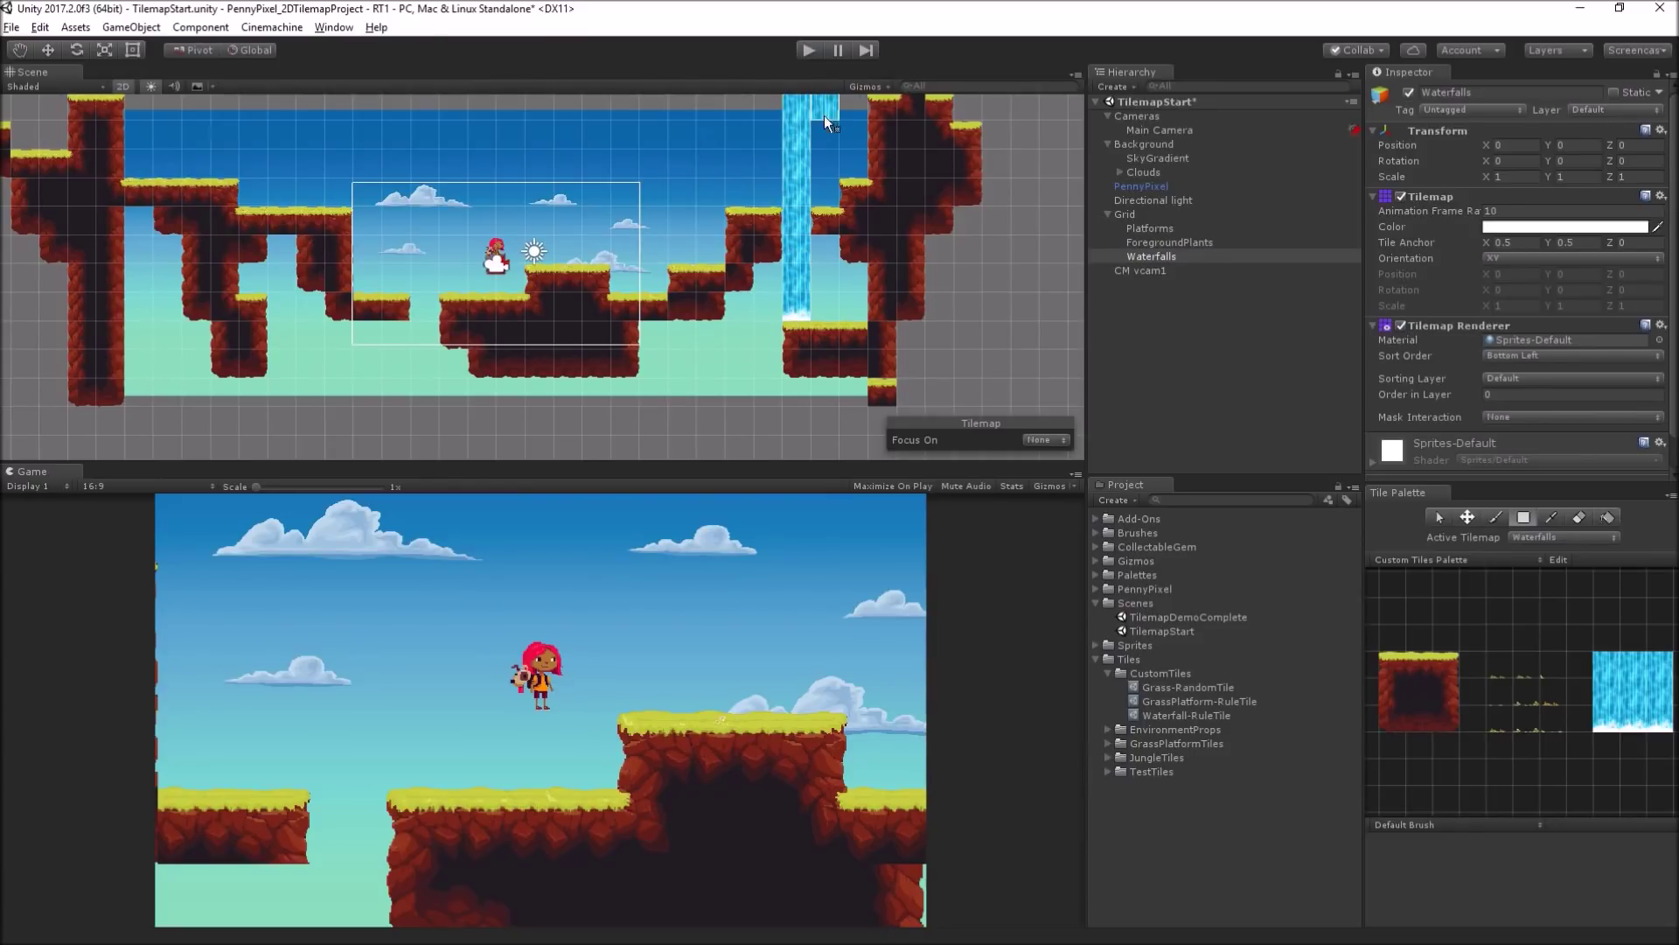
drag(824, 115, 827, 193)
drag(763, 114, 770, 187)
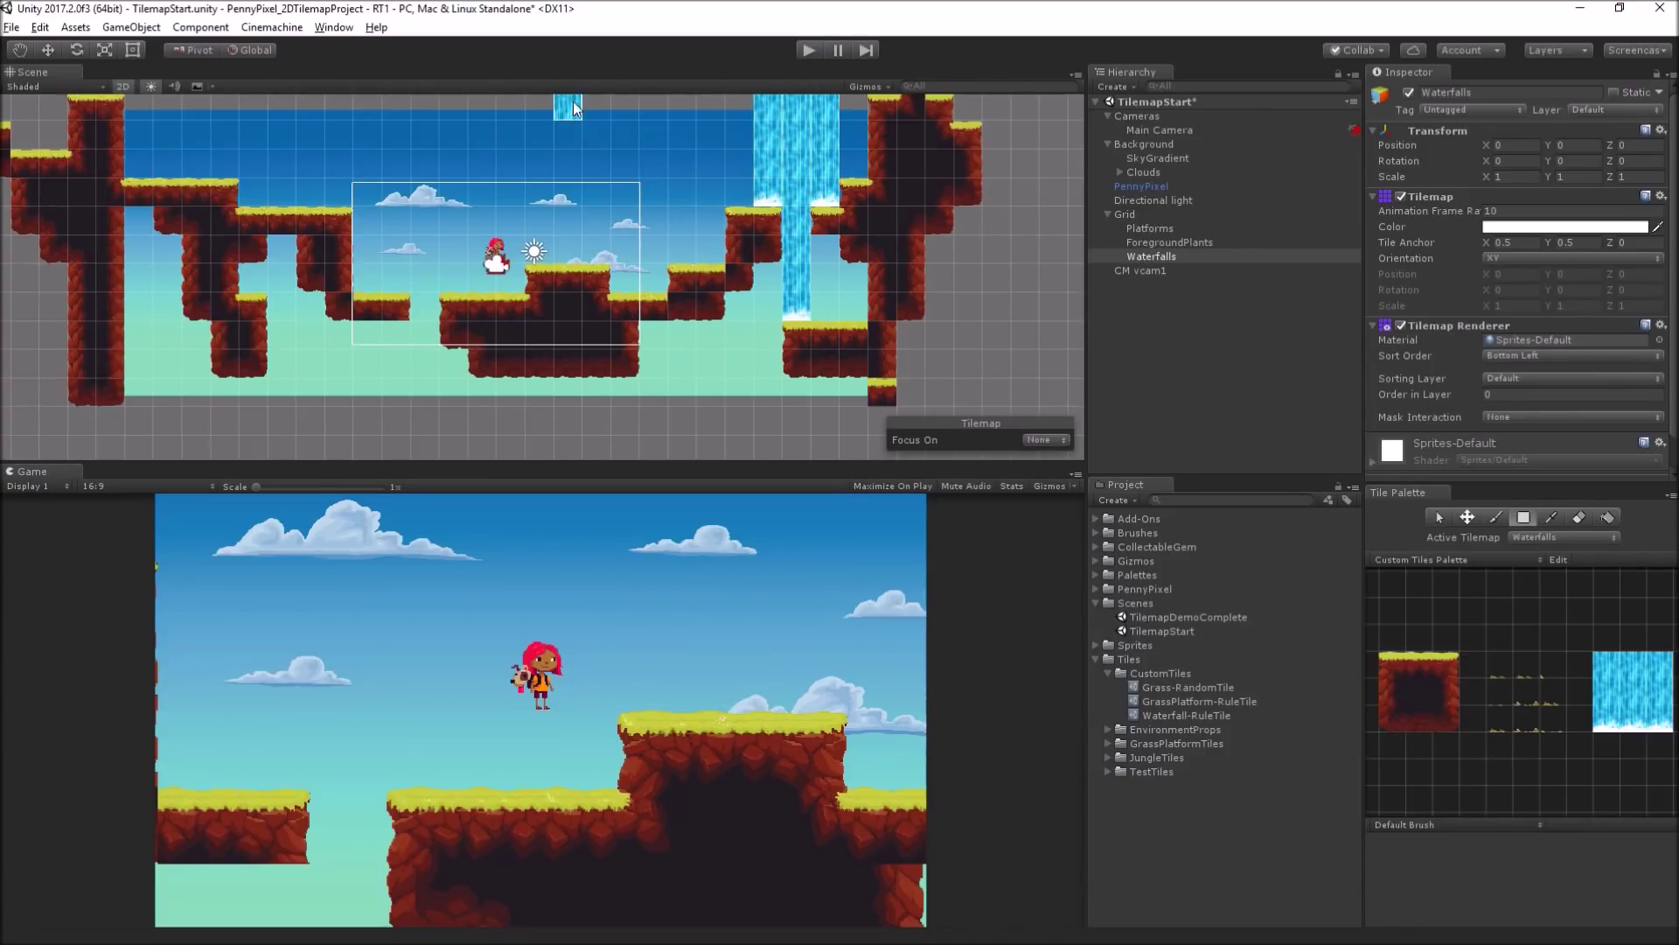
drag(539, 103, 575, 250)
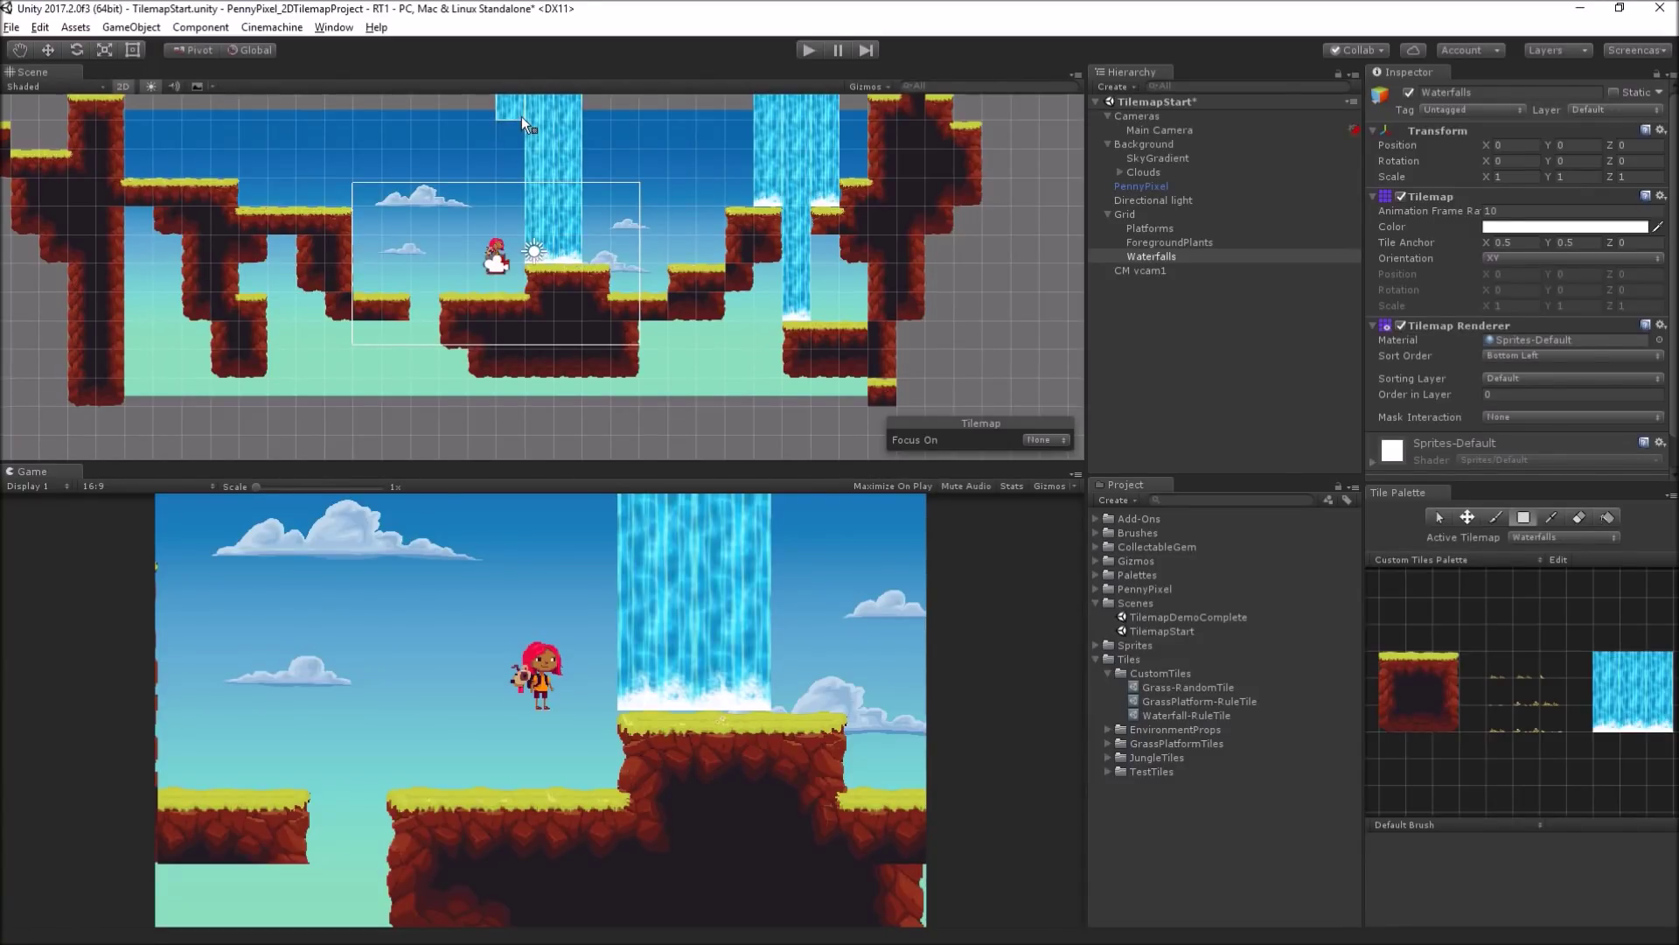
drag(444, 298, 488, 436)
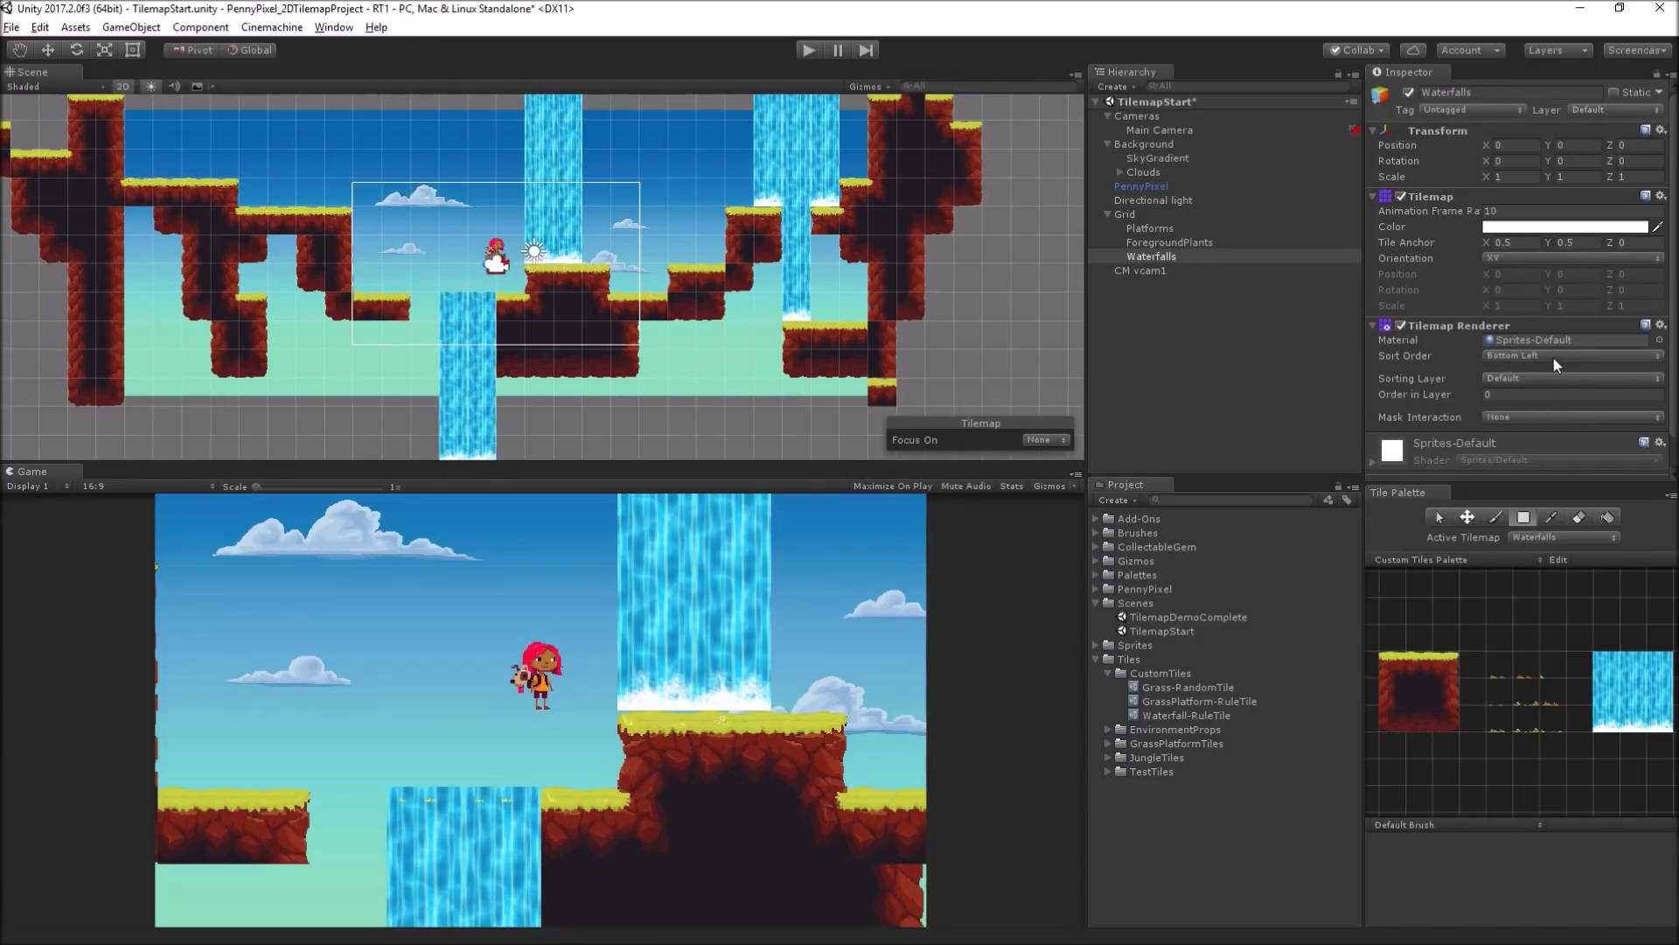
Step: Put the Waterfalls renderer on the Foreground sorting layer at Order in Layer 1, then play-test
click(1541, 380)
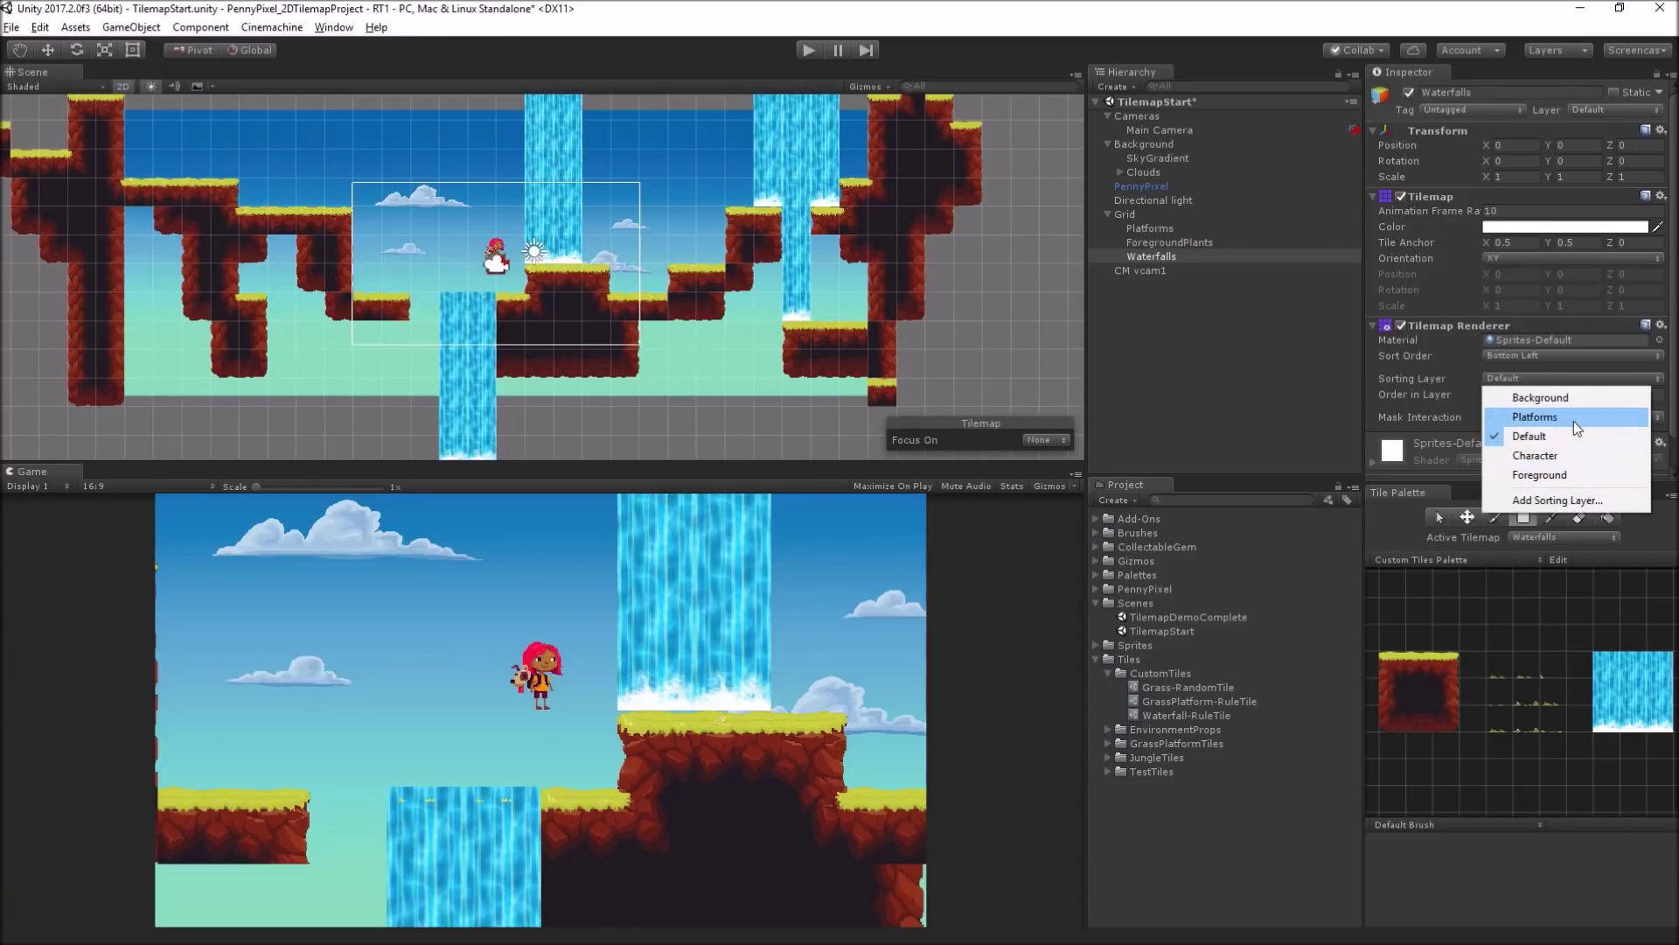
click(1563, 472)
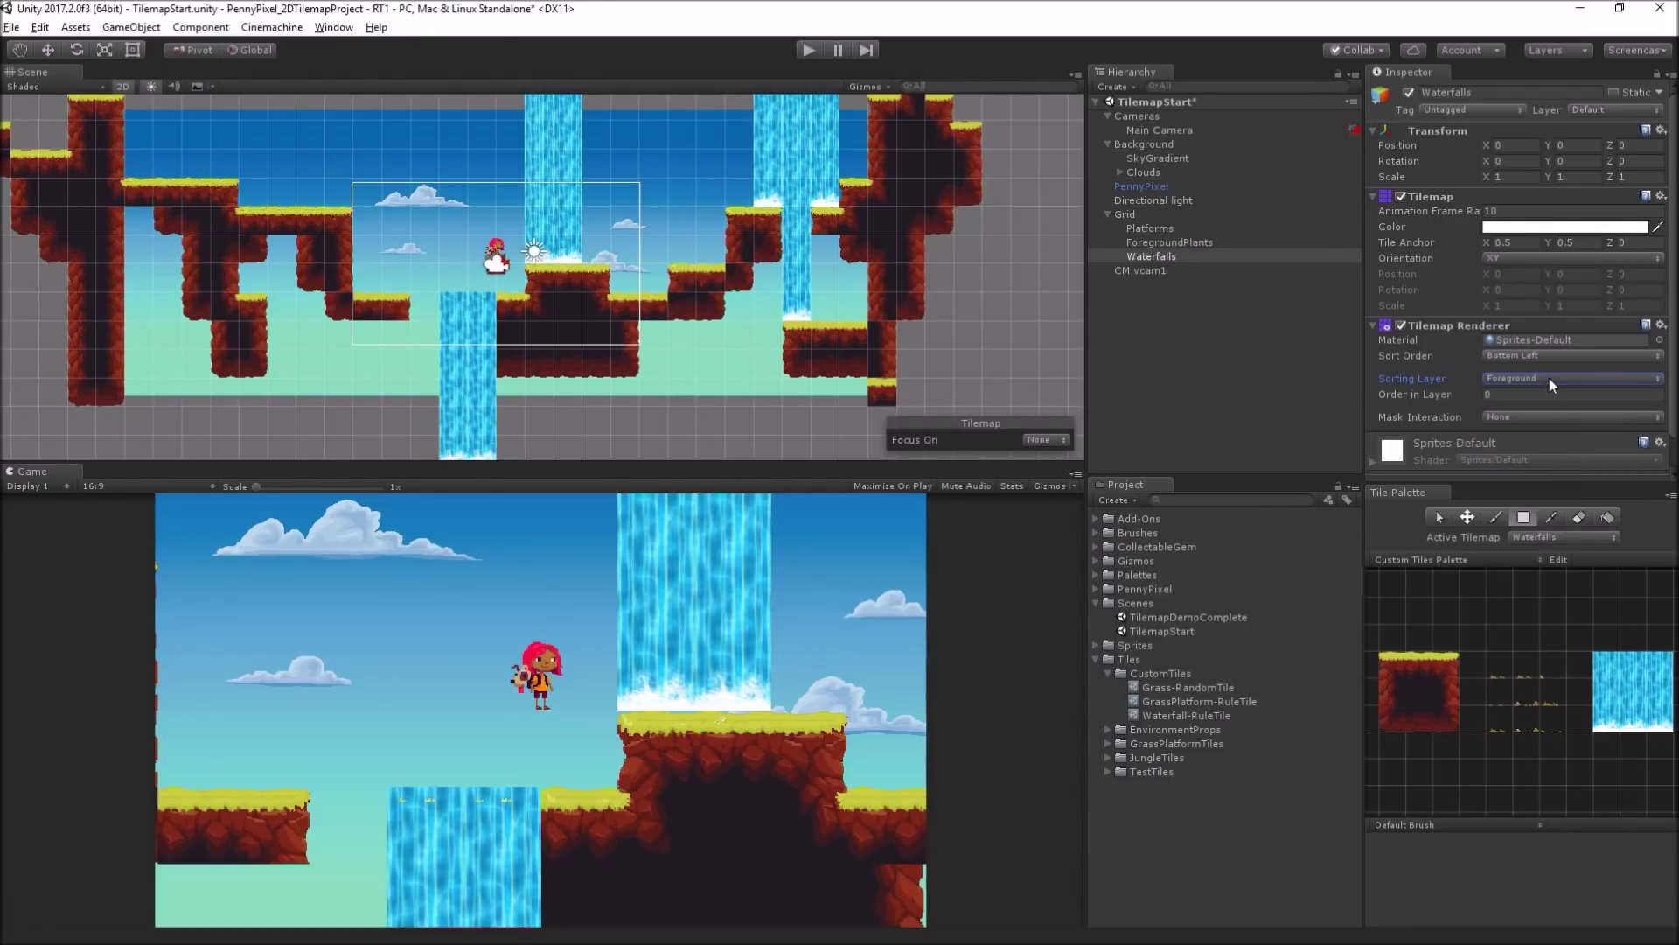
click(1268, 343)
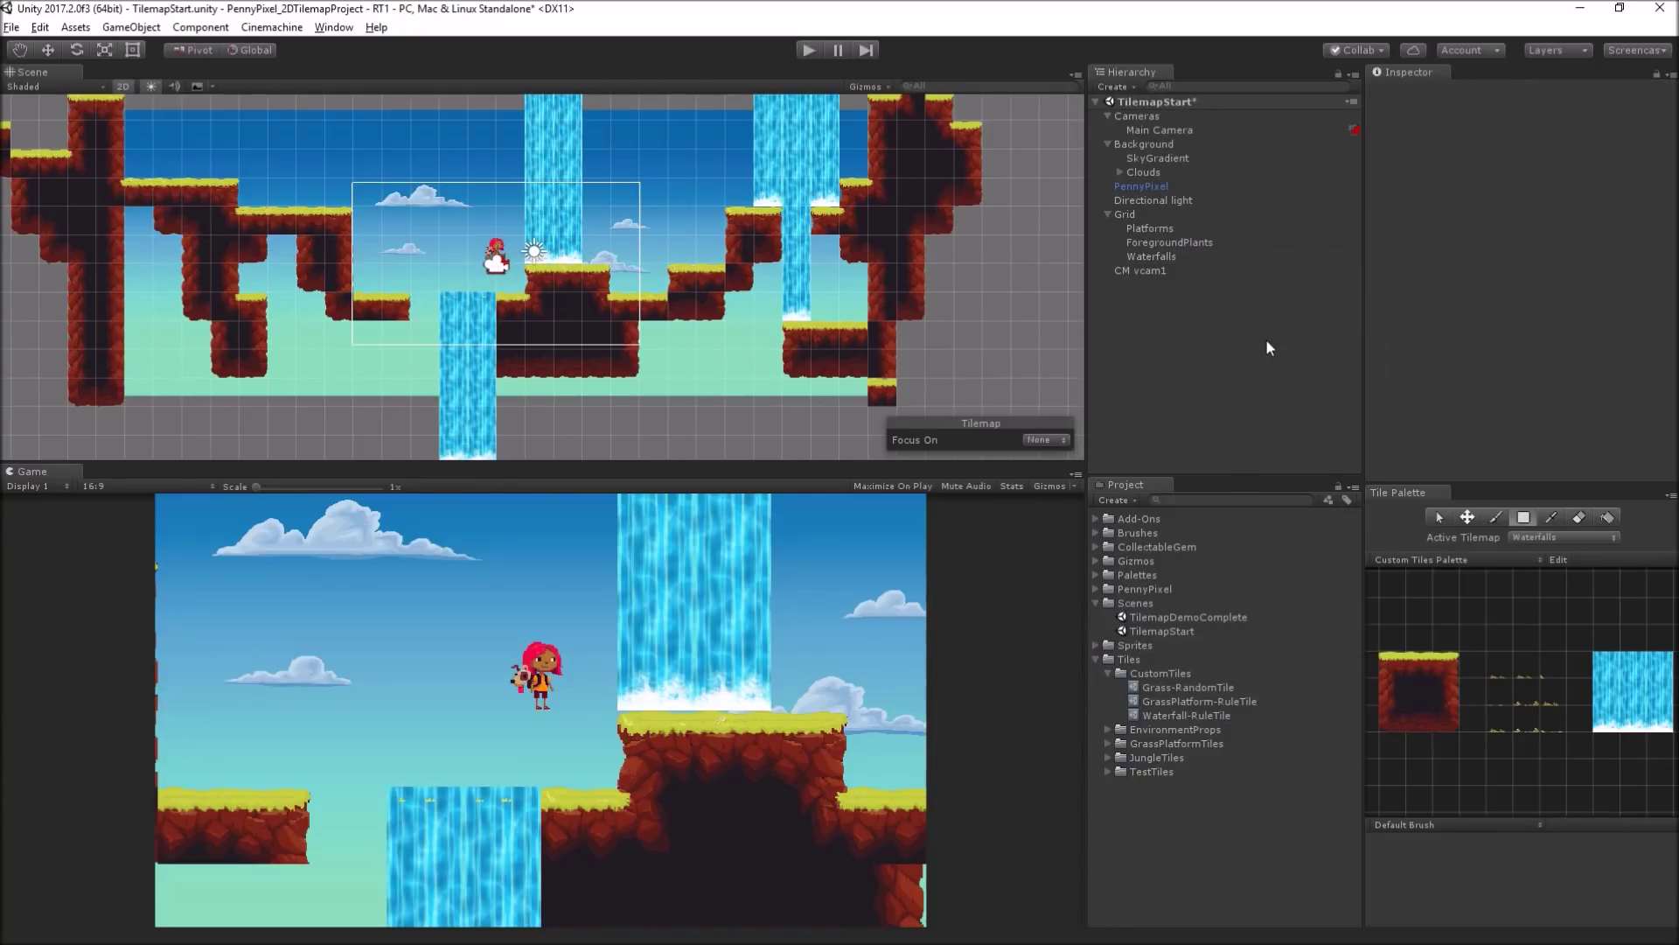
click(1188, 257)
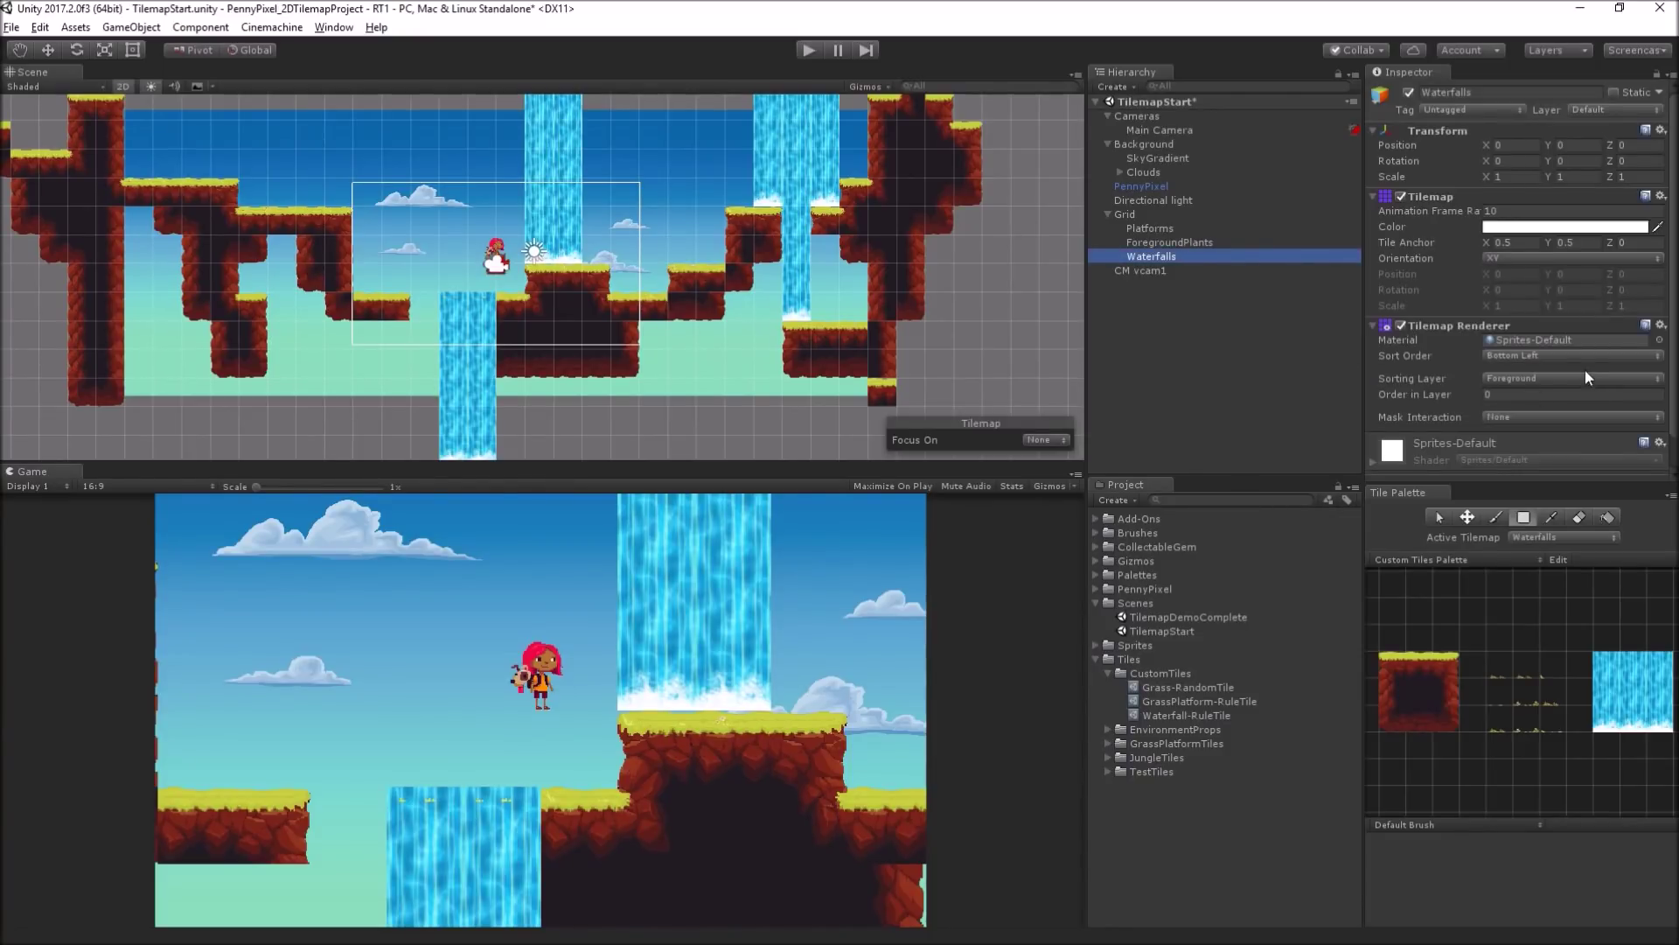
click(1519, 393)
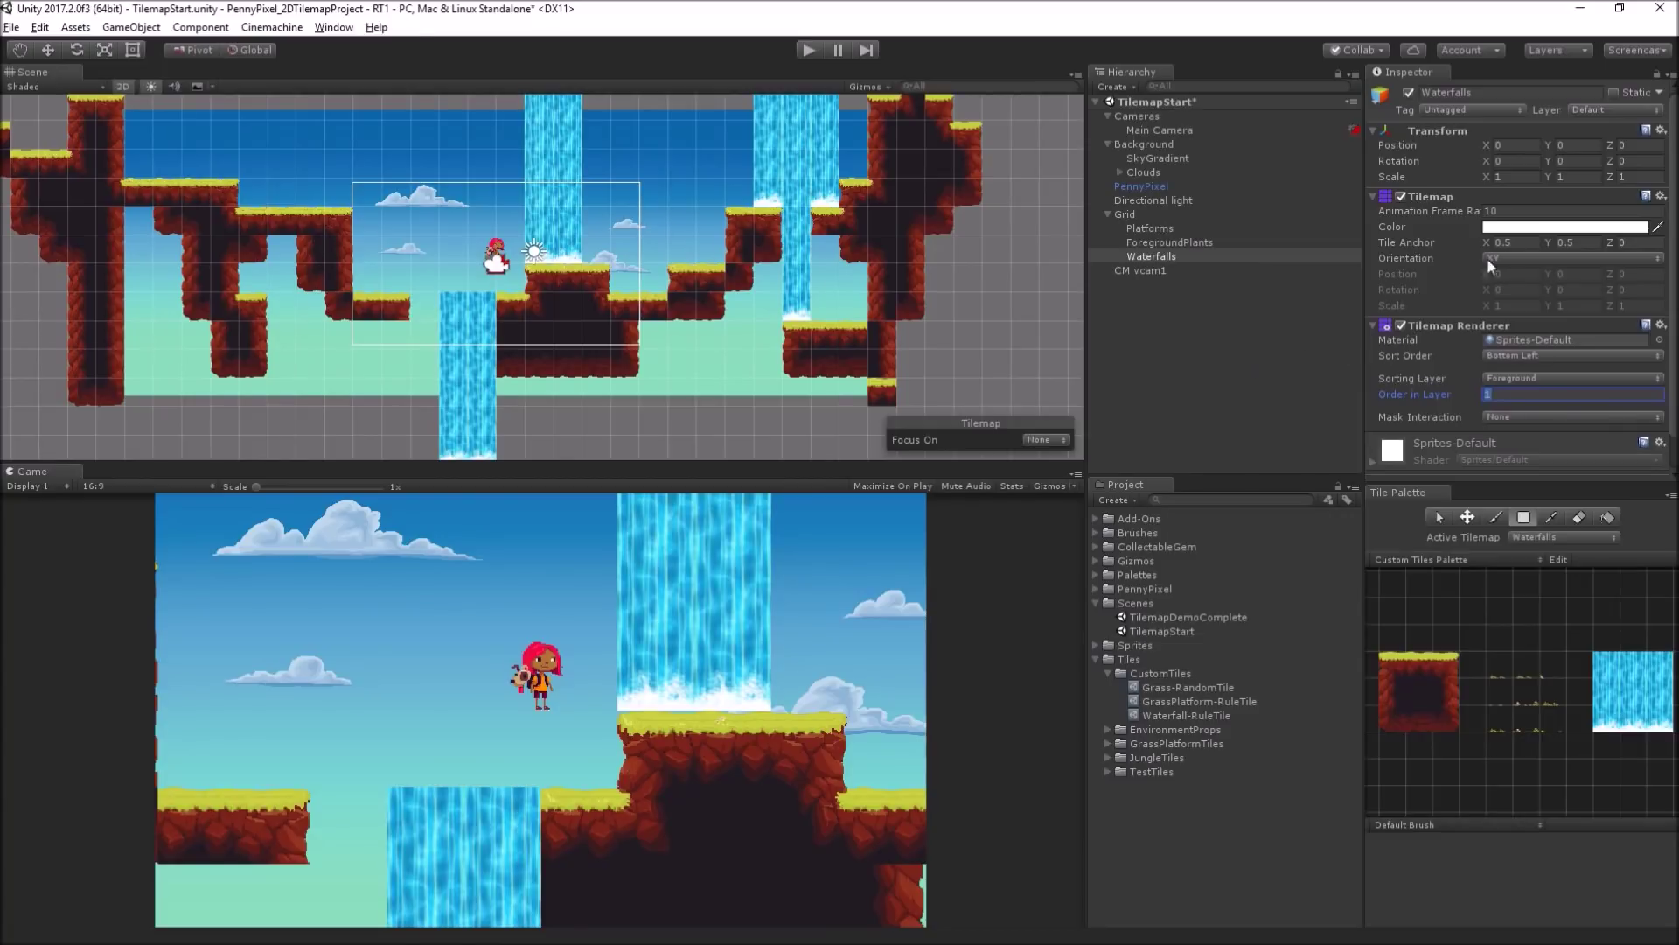
click(1525, 213)
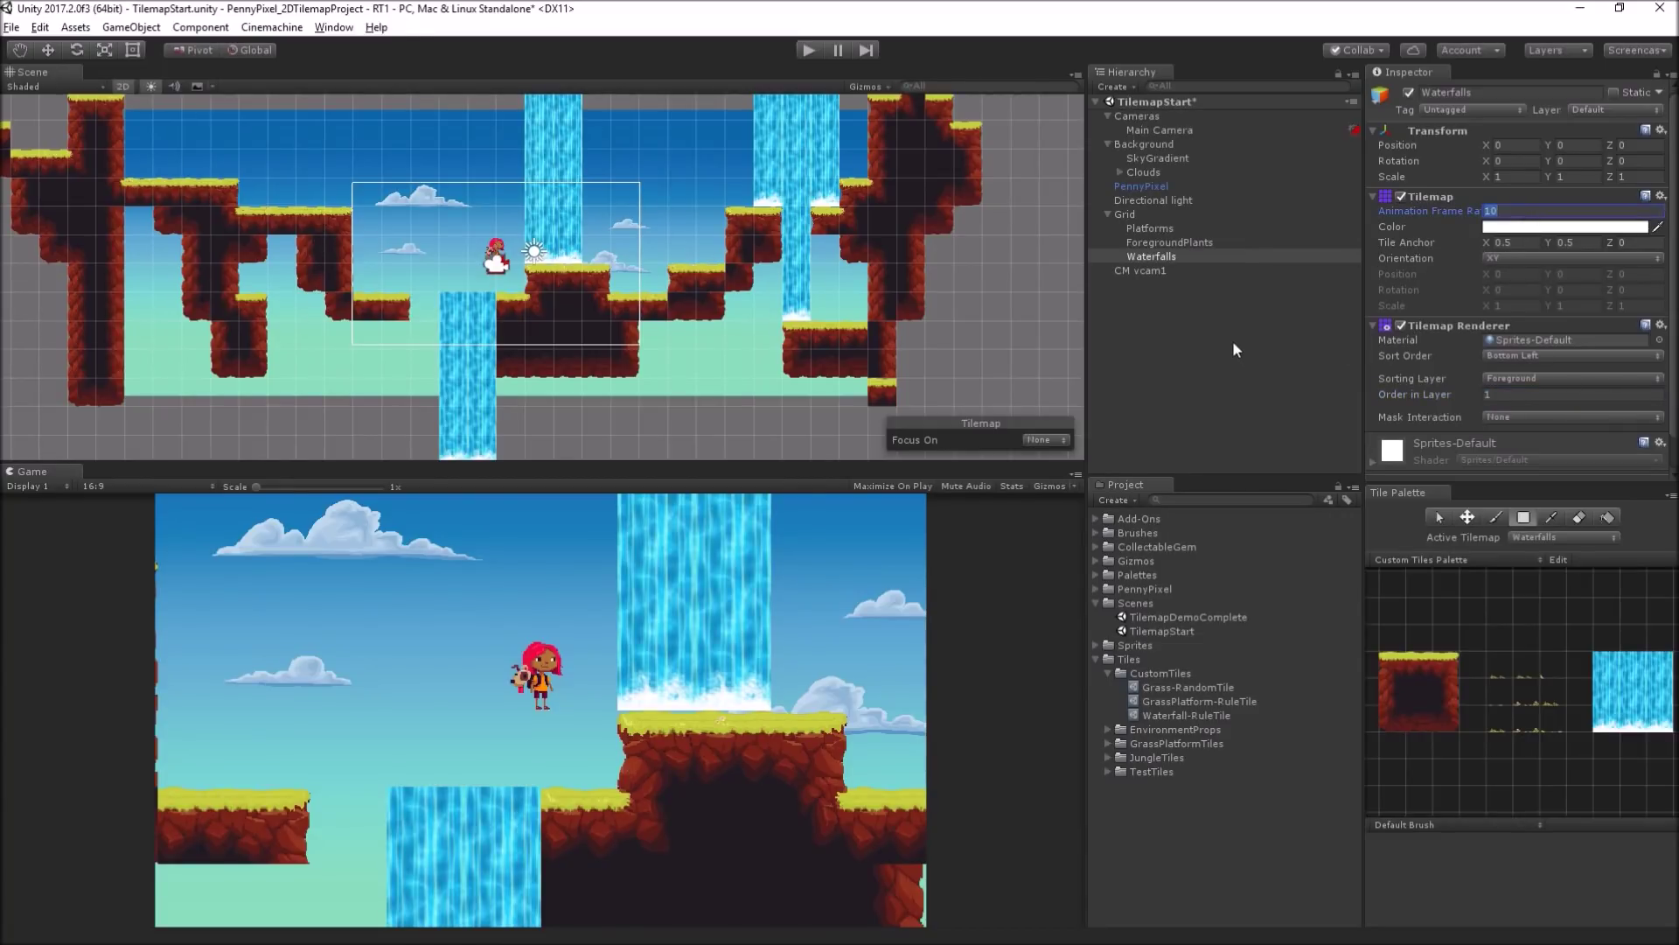
click(809, 51)
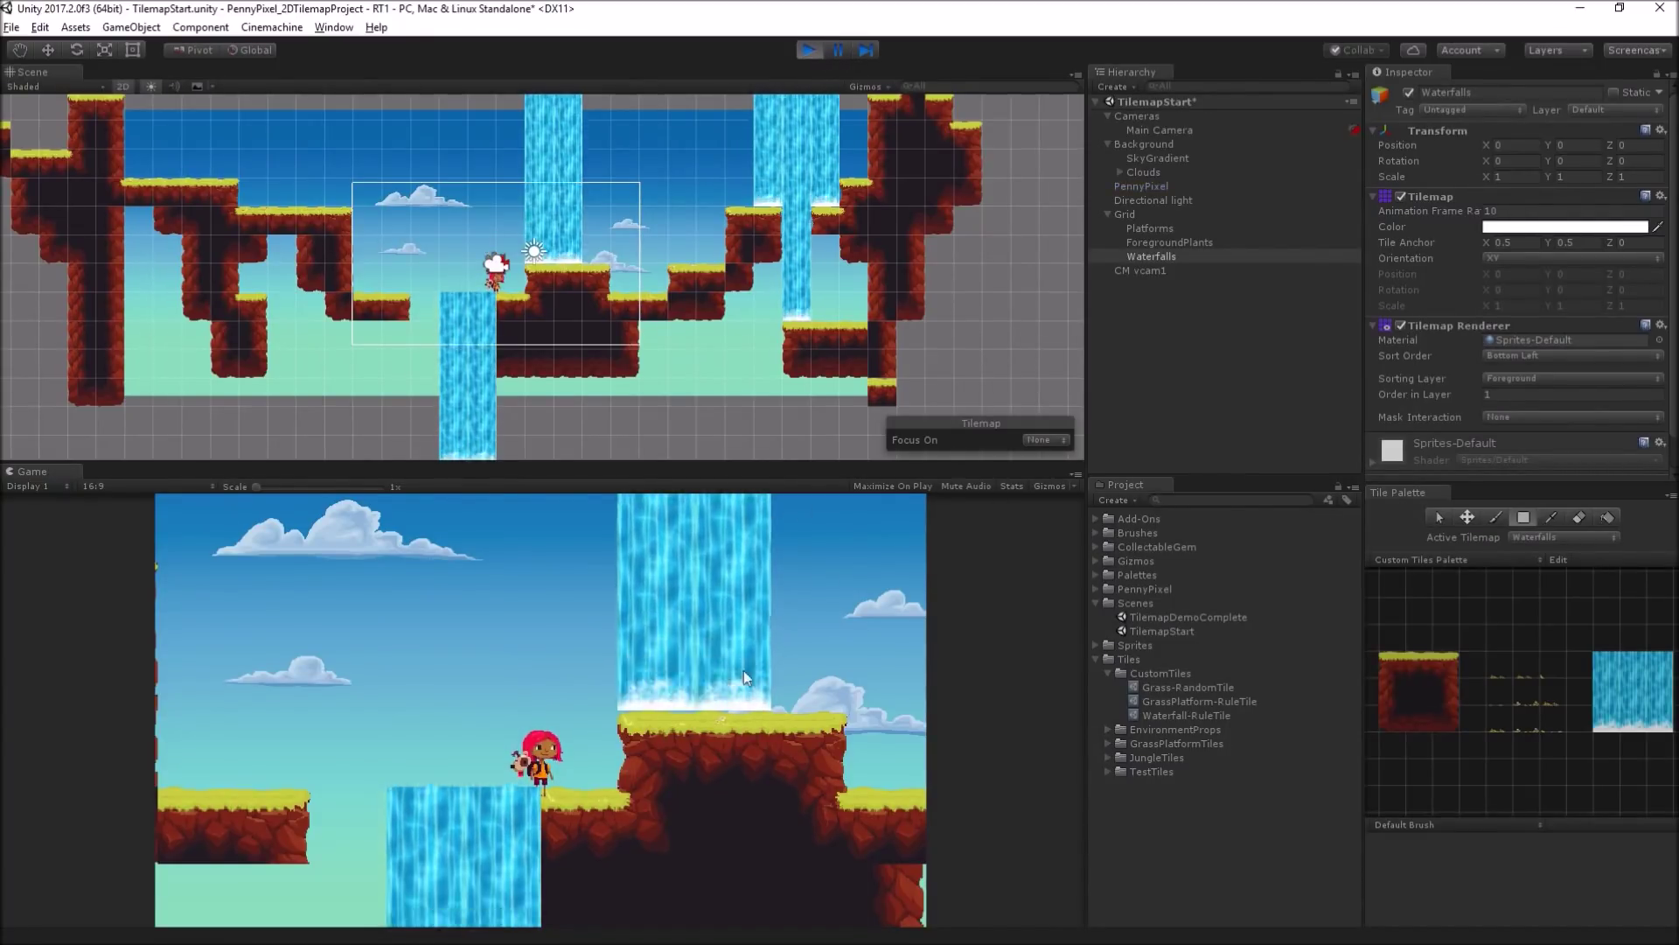
Step: Stop the play-test and set both Waterfall-RuleTile rules' Speed to 1
click(808, 50)
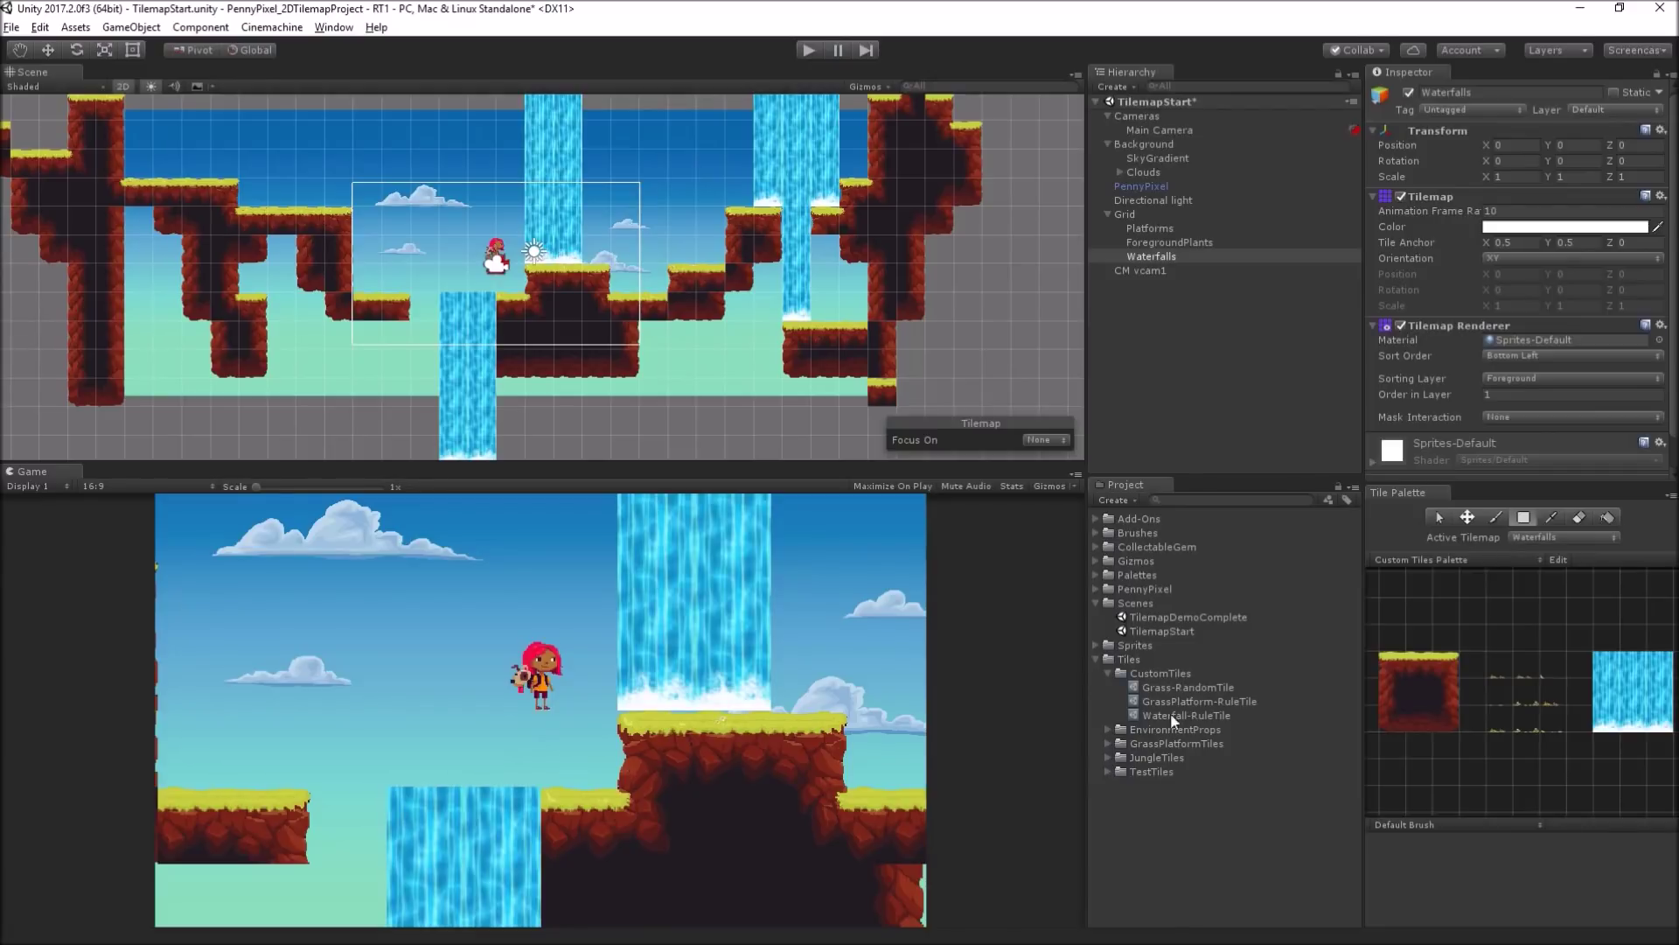
click(1204, 716)
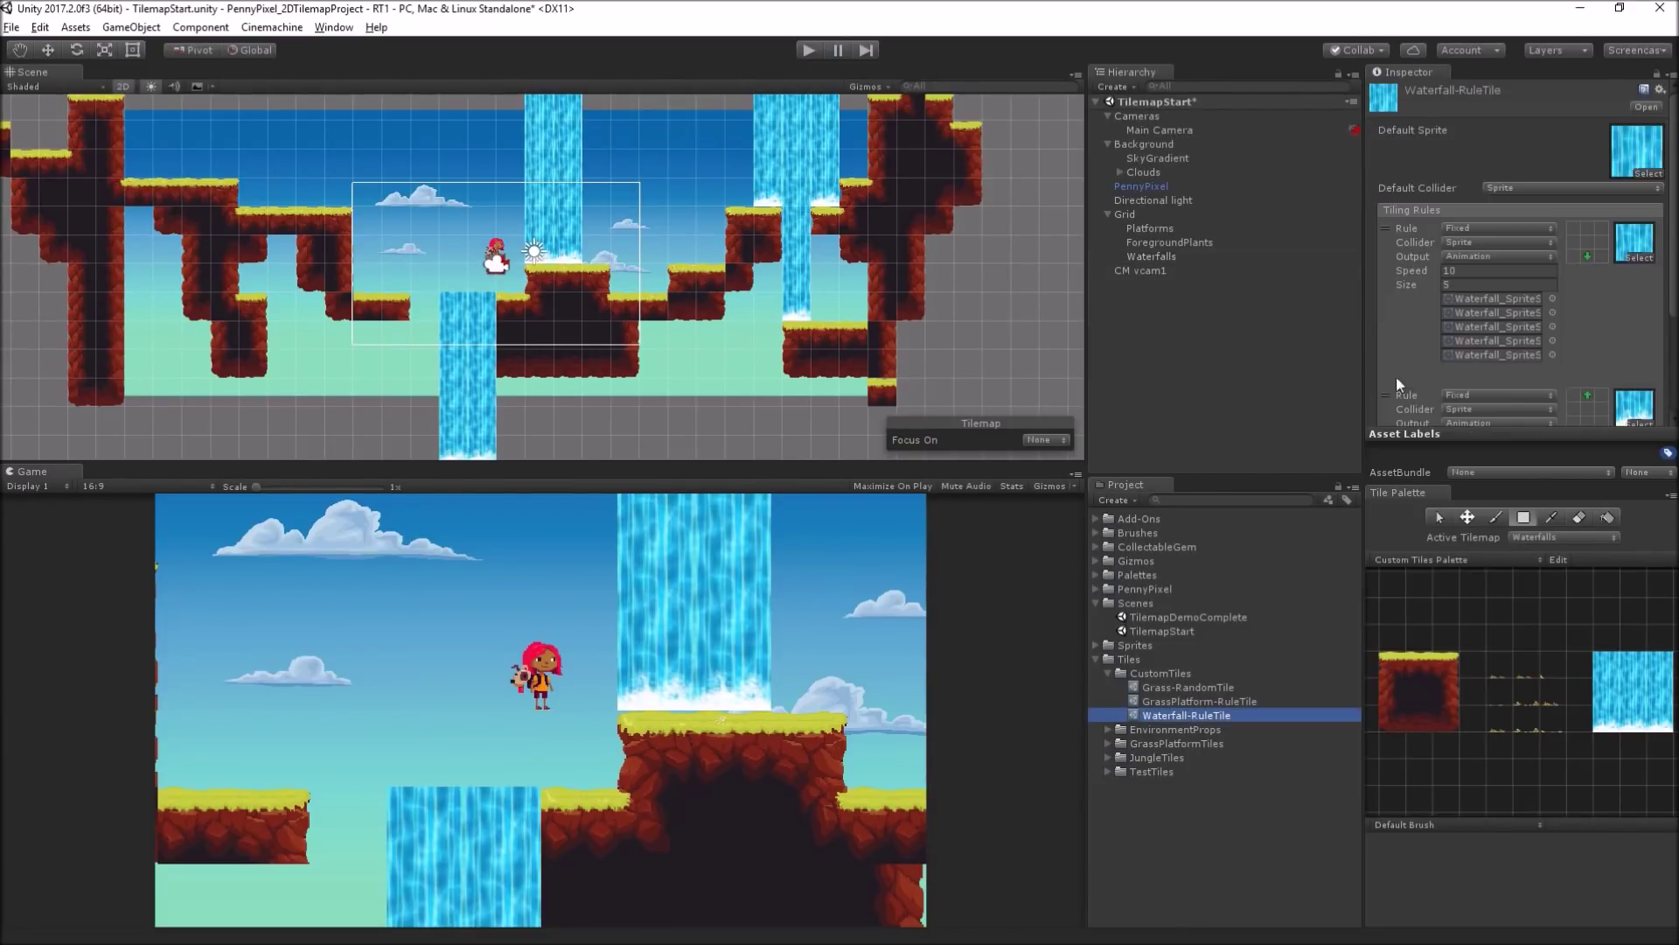
click(1484, 274)
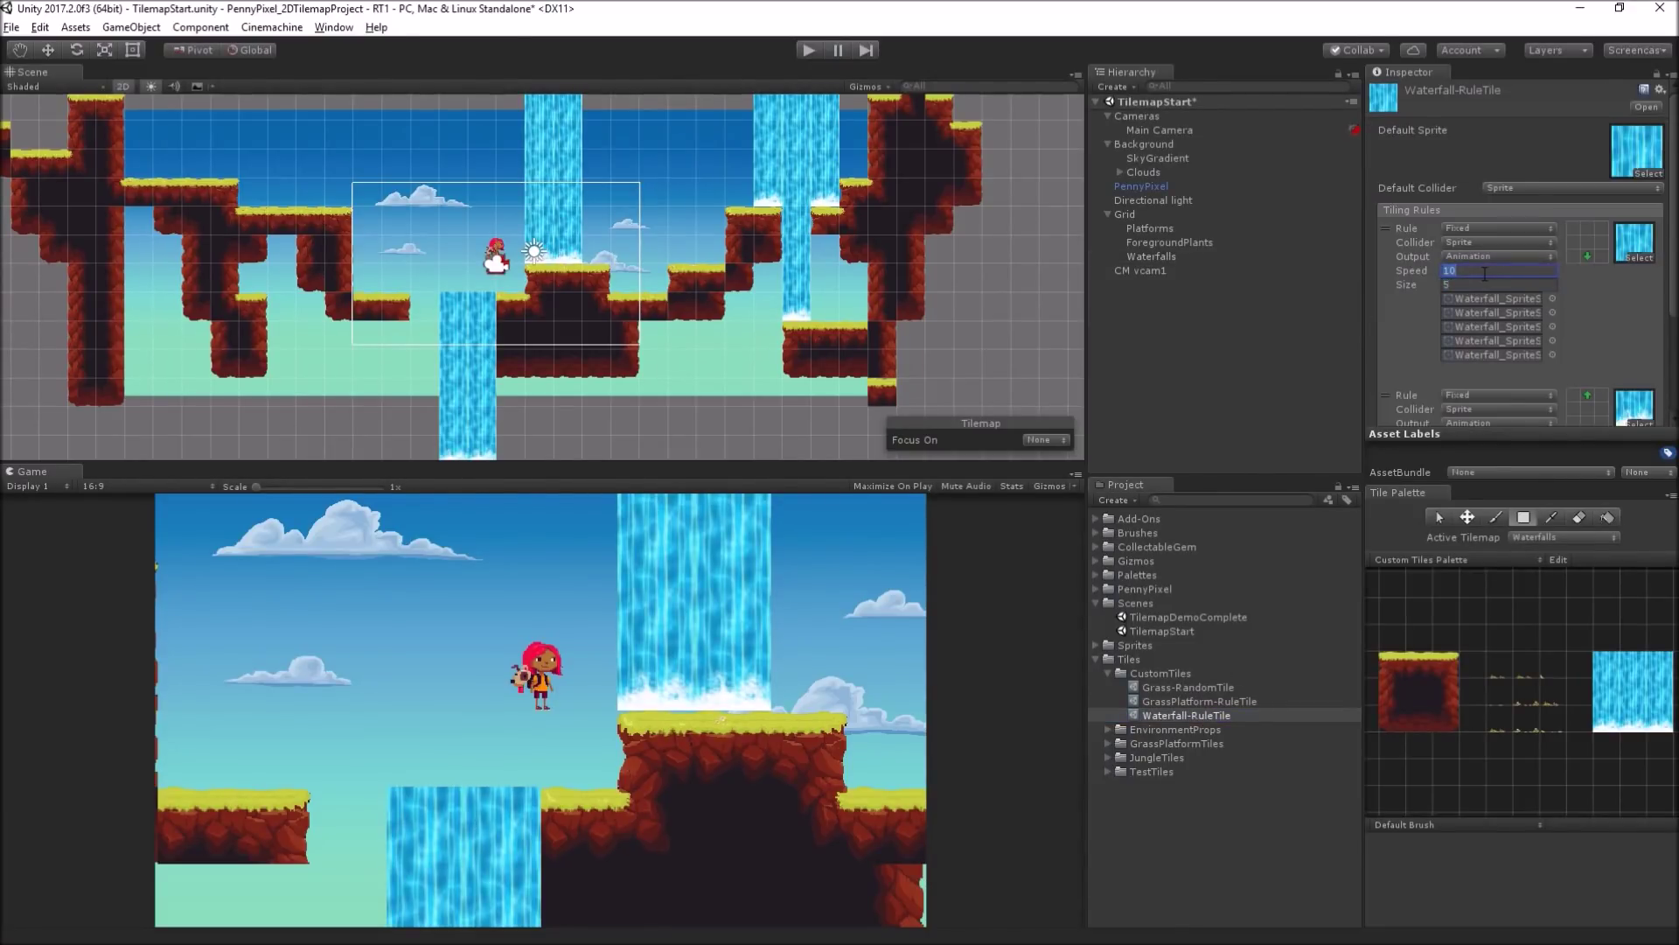
text(1)
scroll(1485, 274, down, 3)
click(1484, 284)
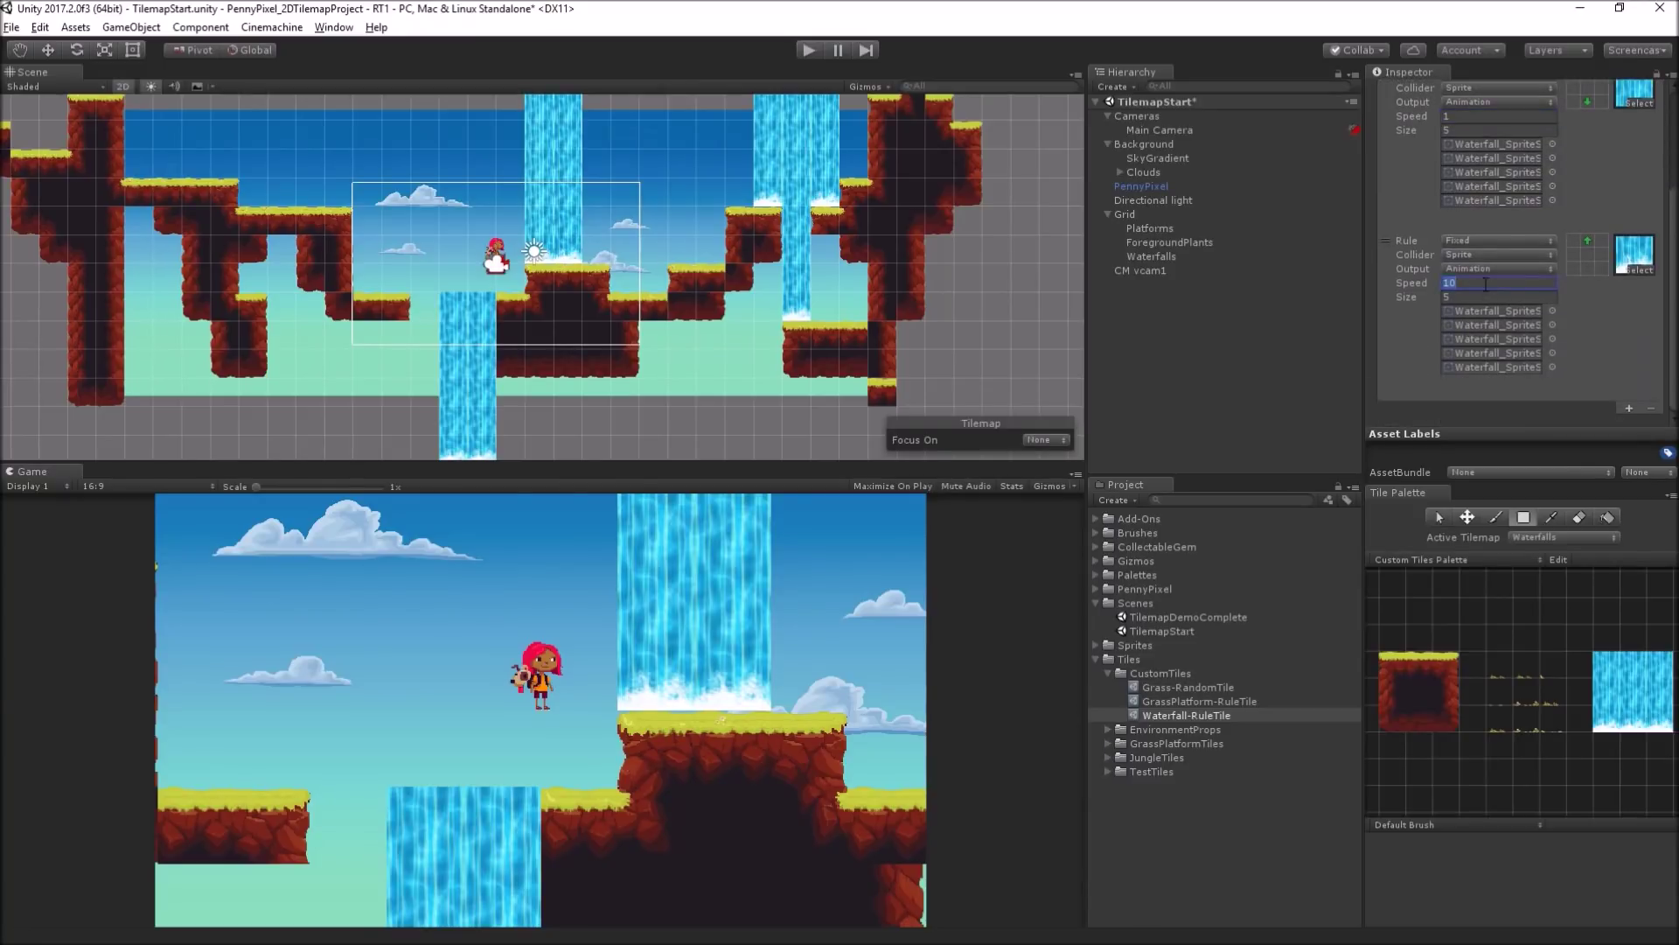
Step: Play-test the slower waterfalls, stop, and reselect the Waterfalls tilemap
click(808, 51)
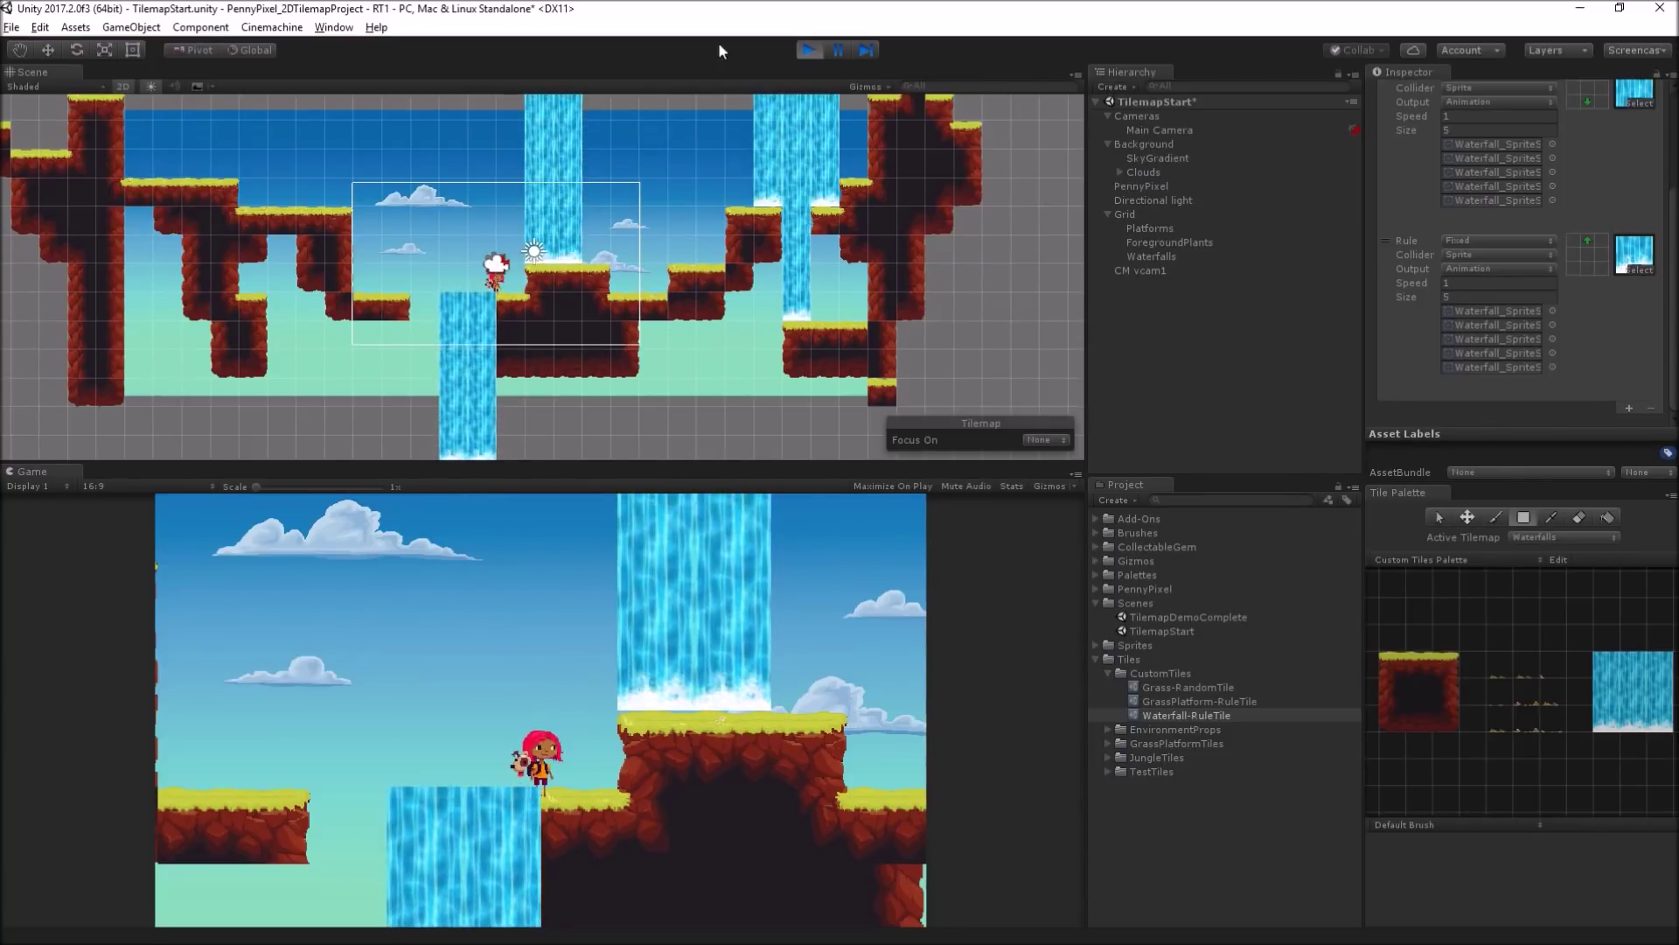
click(810, 50)
click(1285, 379)
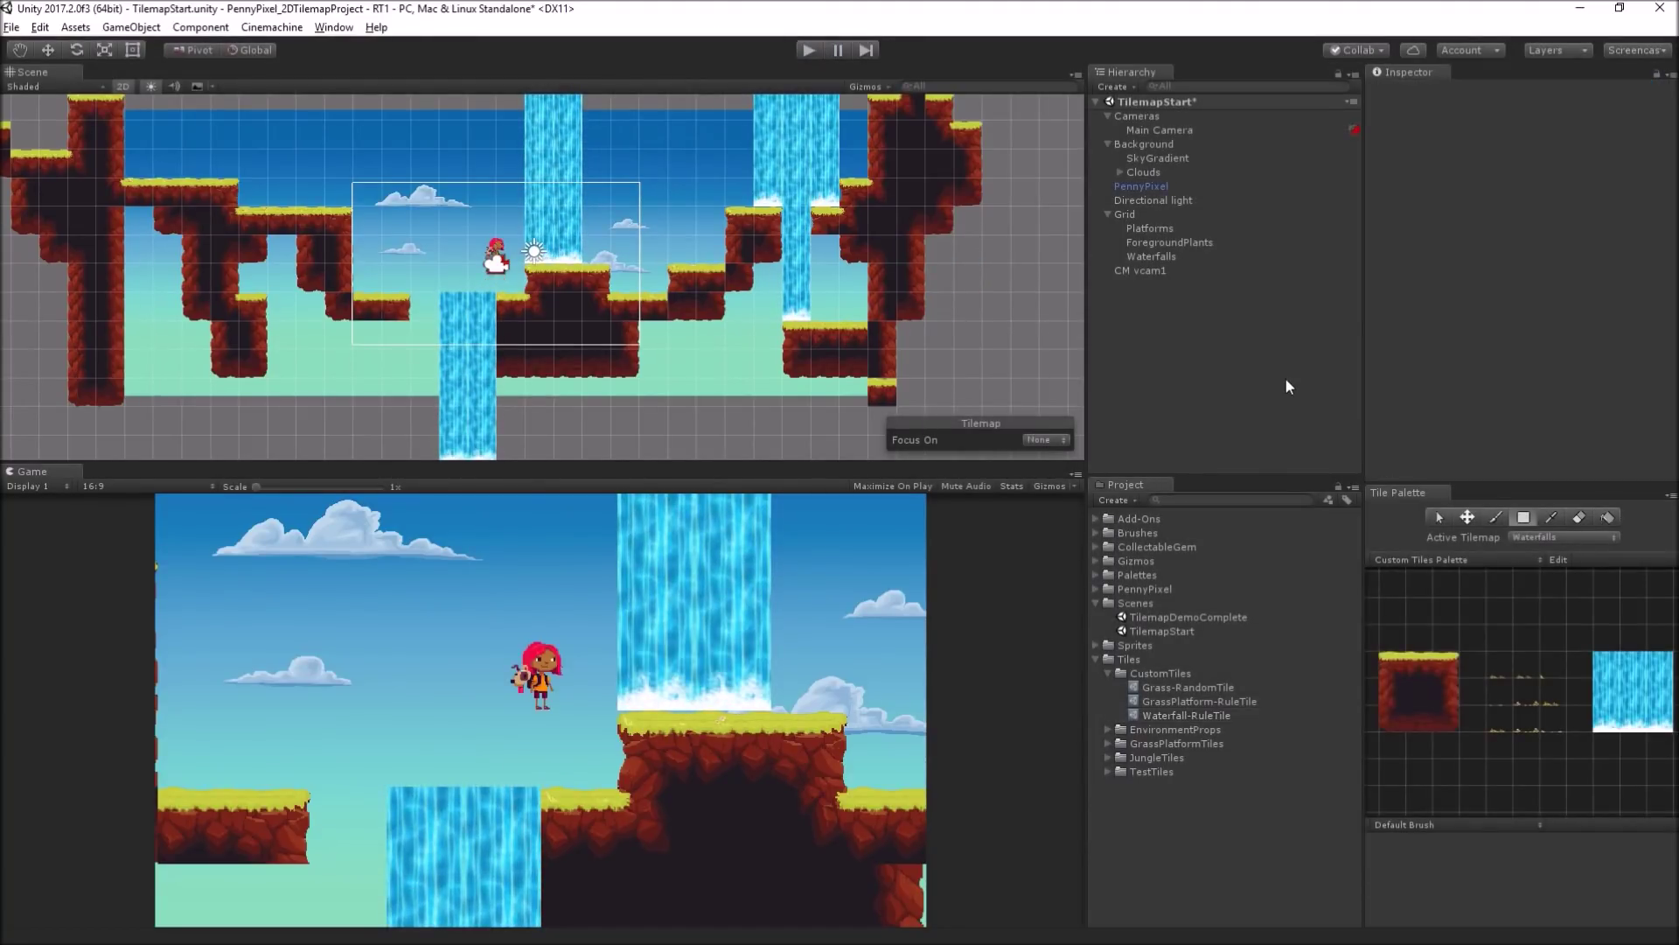
click(1164, 257)
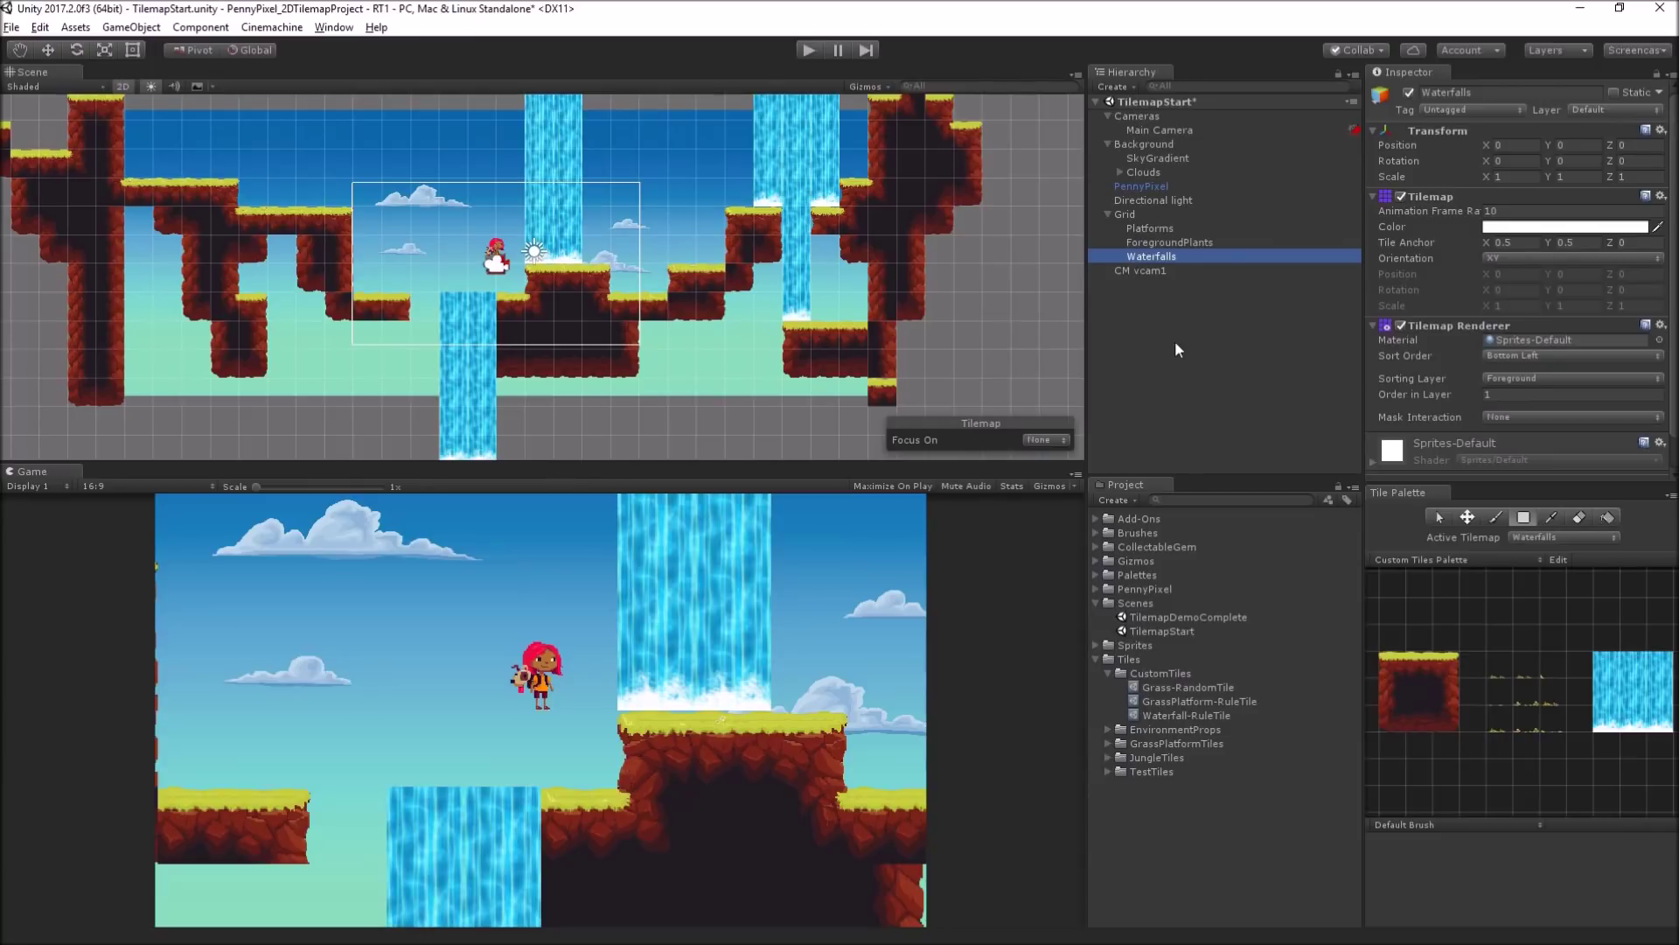
Step: Lower the Waterfalls colour alpha for transparency and set Tile Anchor Y to 0.37
click(1554, 228)
drag(1262, 529, 1272, 527)
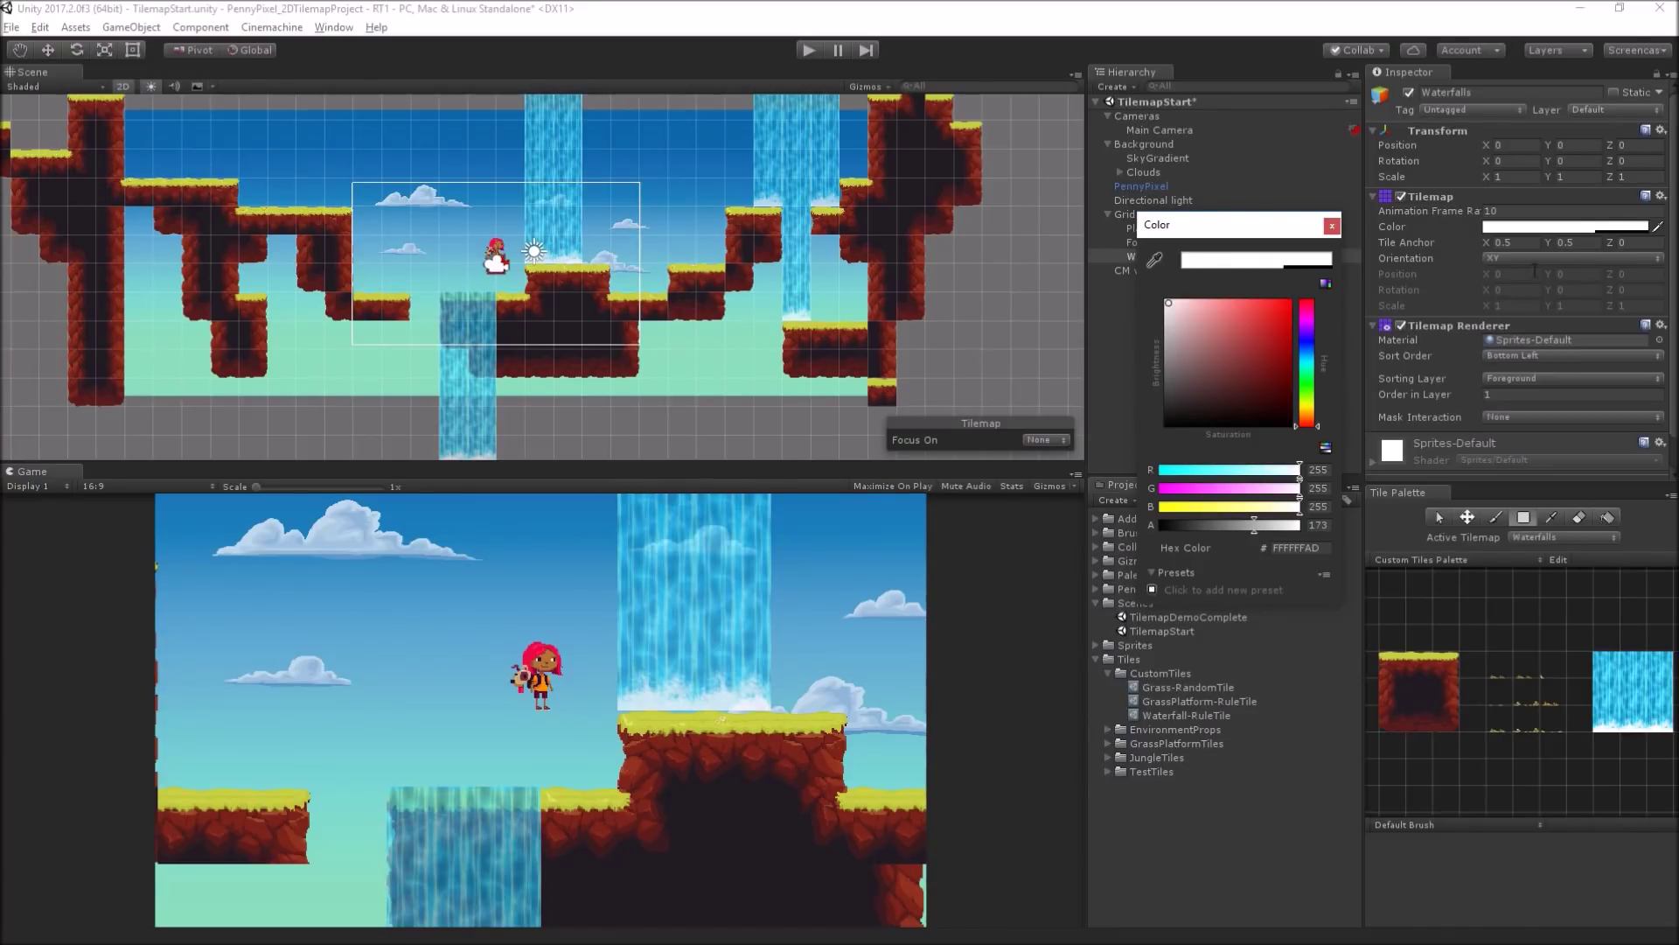
click(1550, 244)
drag(1550, 243, 1549, 250)
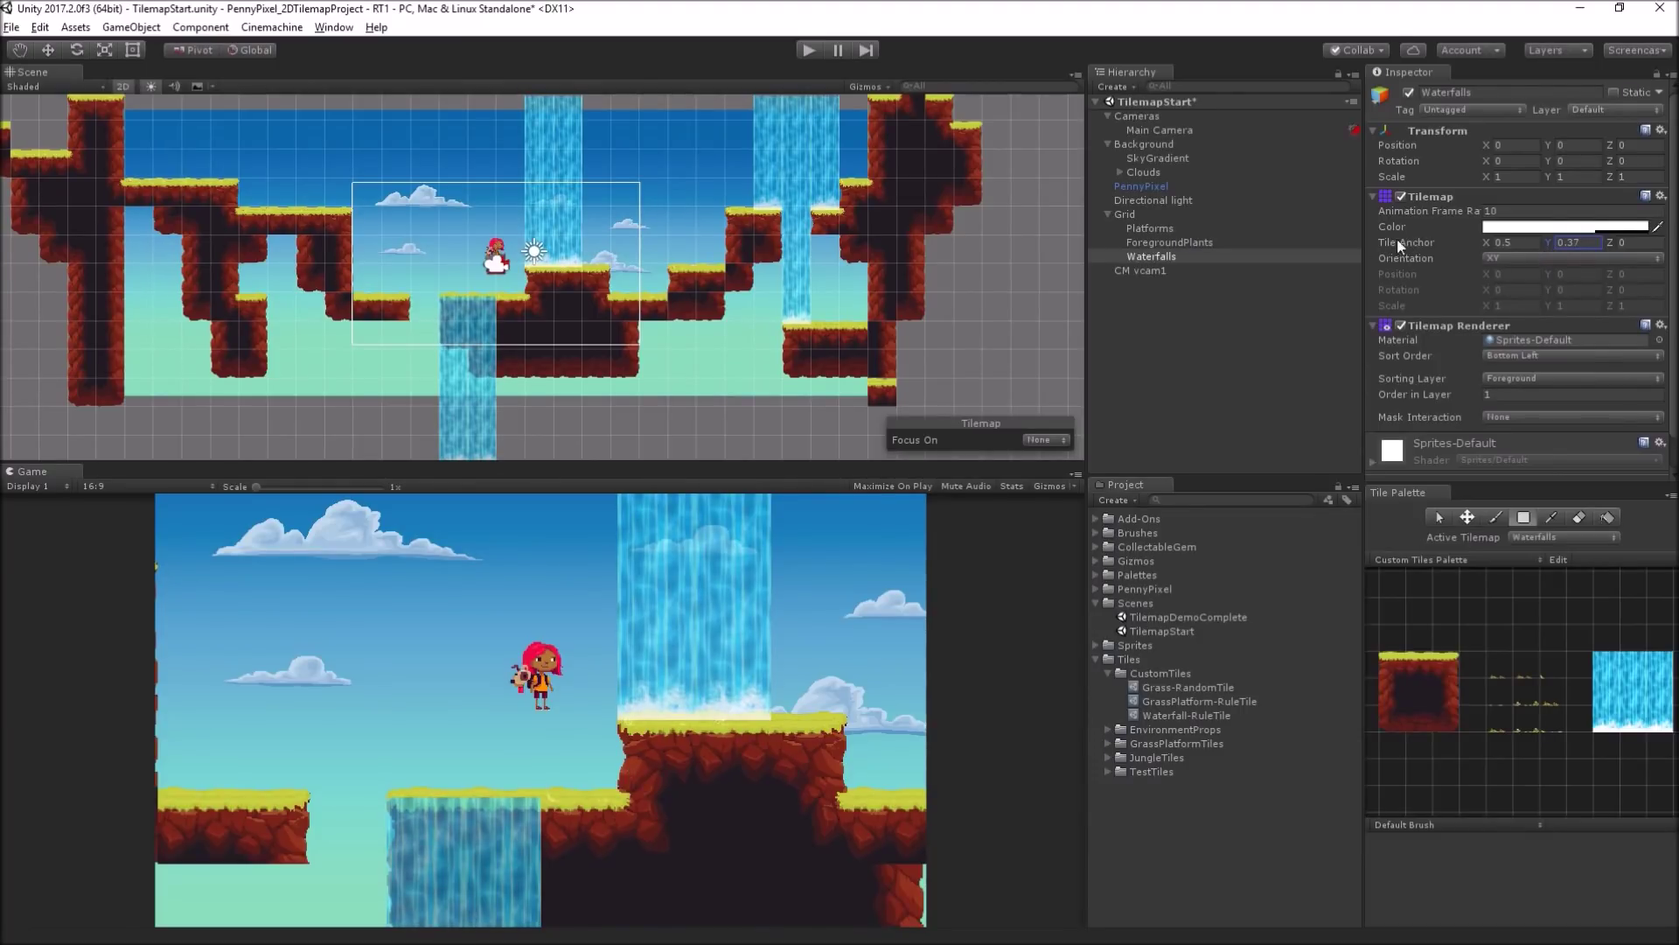
Step: Play-test by running and jumping Penny behind the waterfalls, then stop the game
click(810, 49)
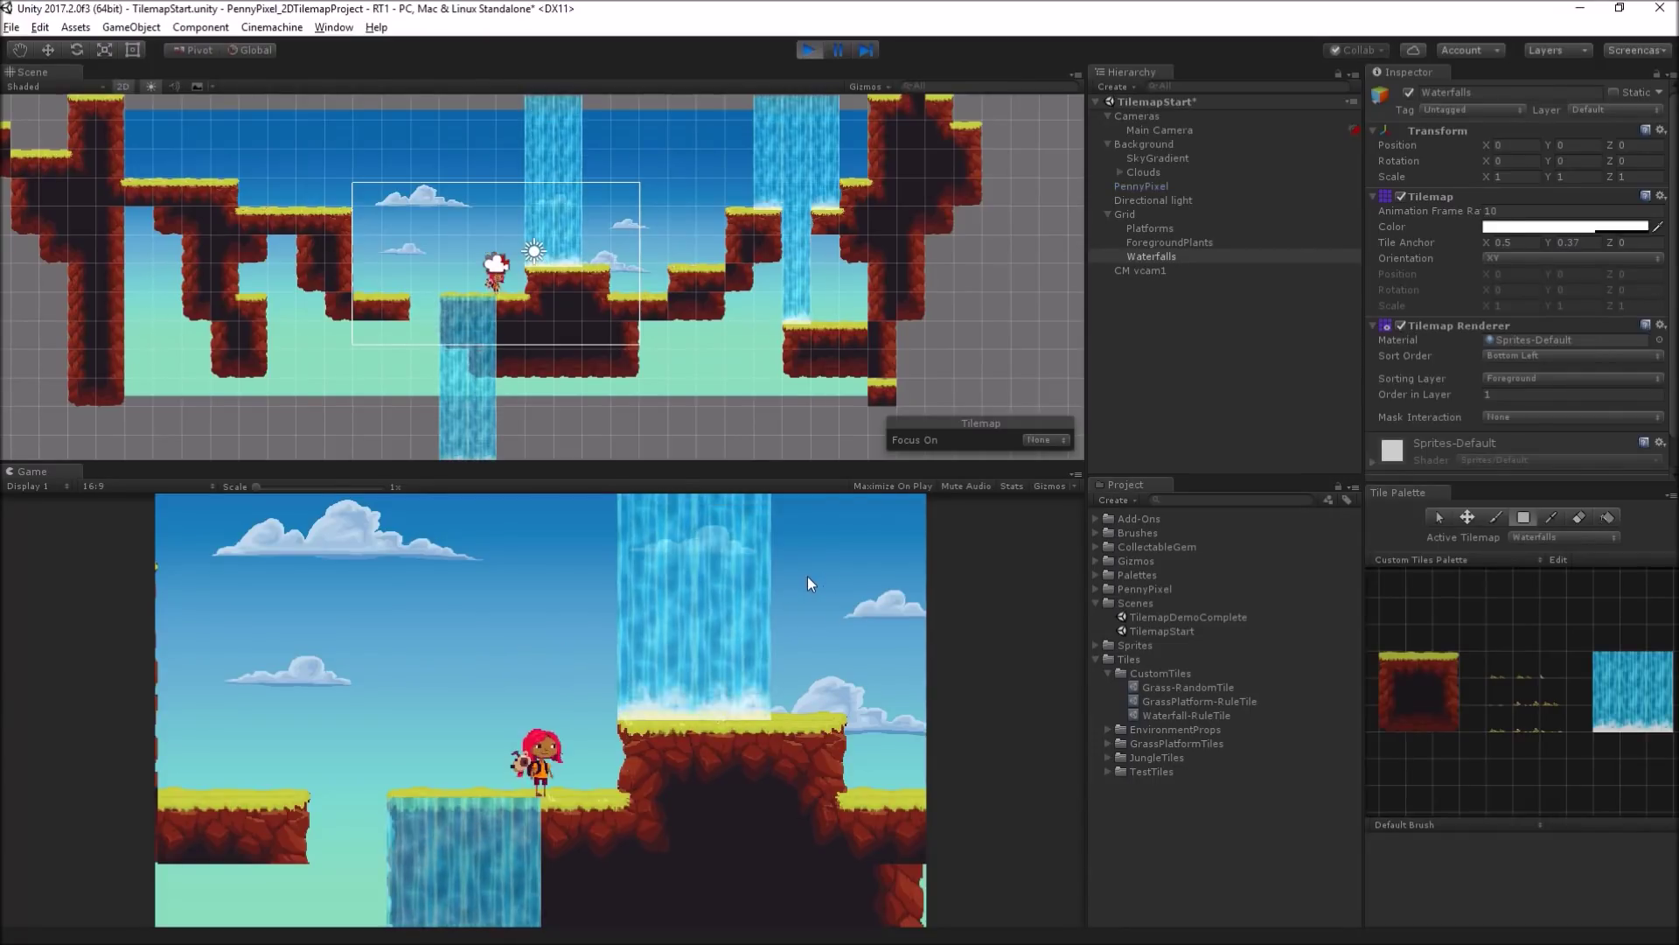
key(Right)
key(space)
key(Right)
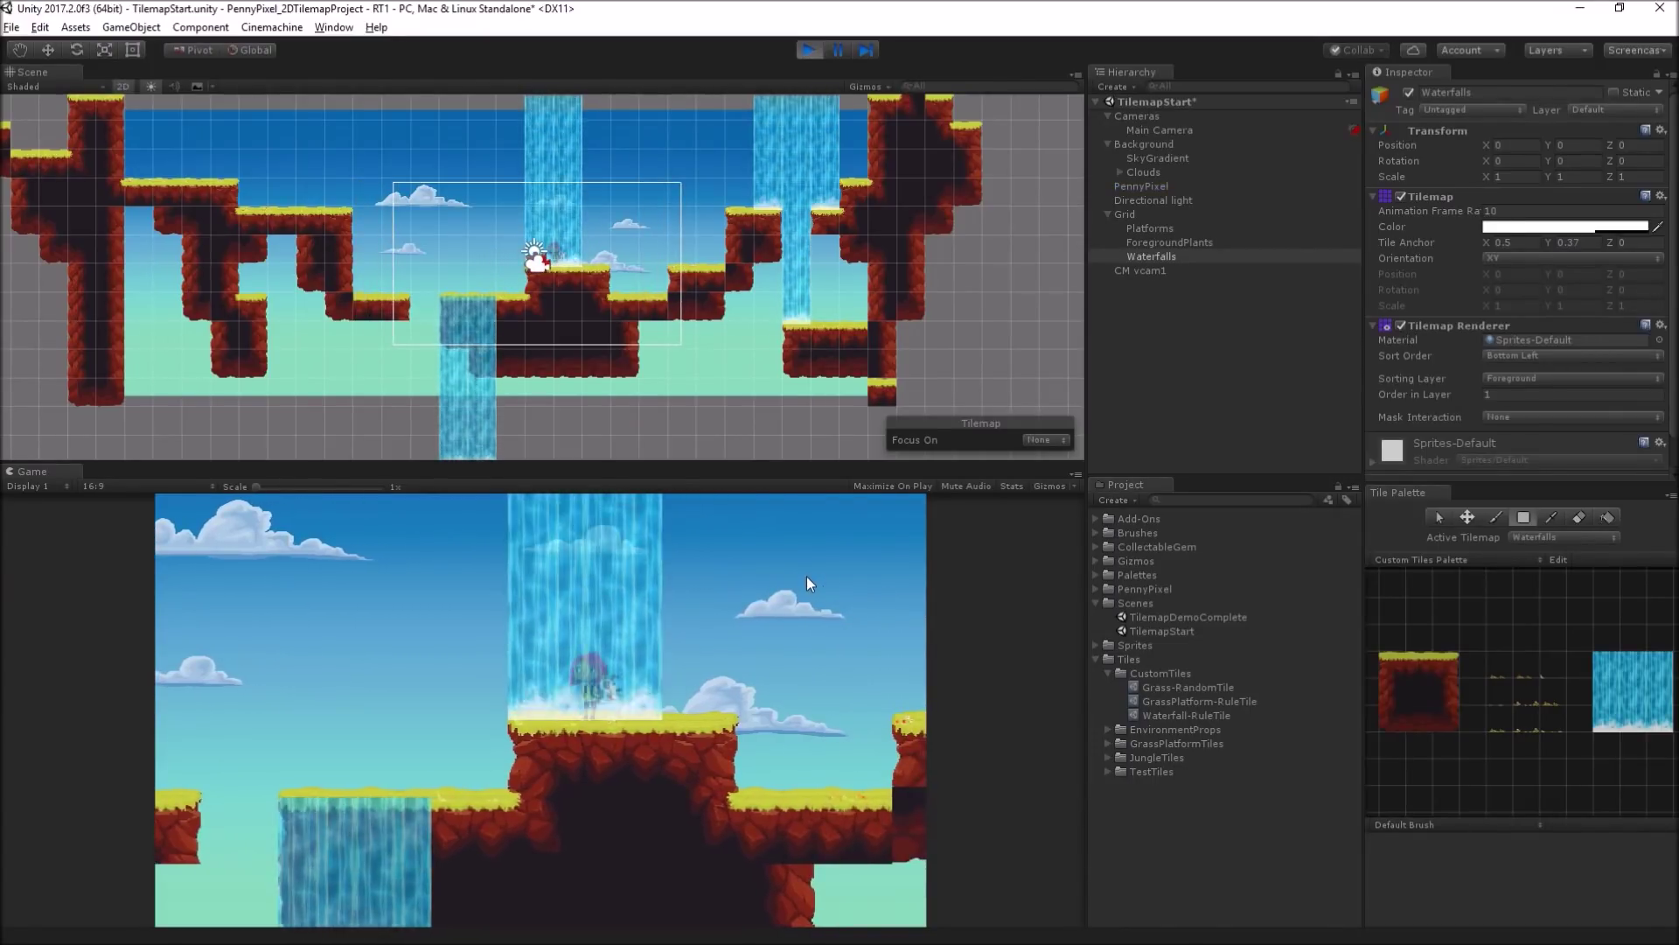
key(space)
key(Right)
key(space)
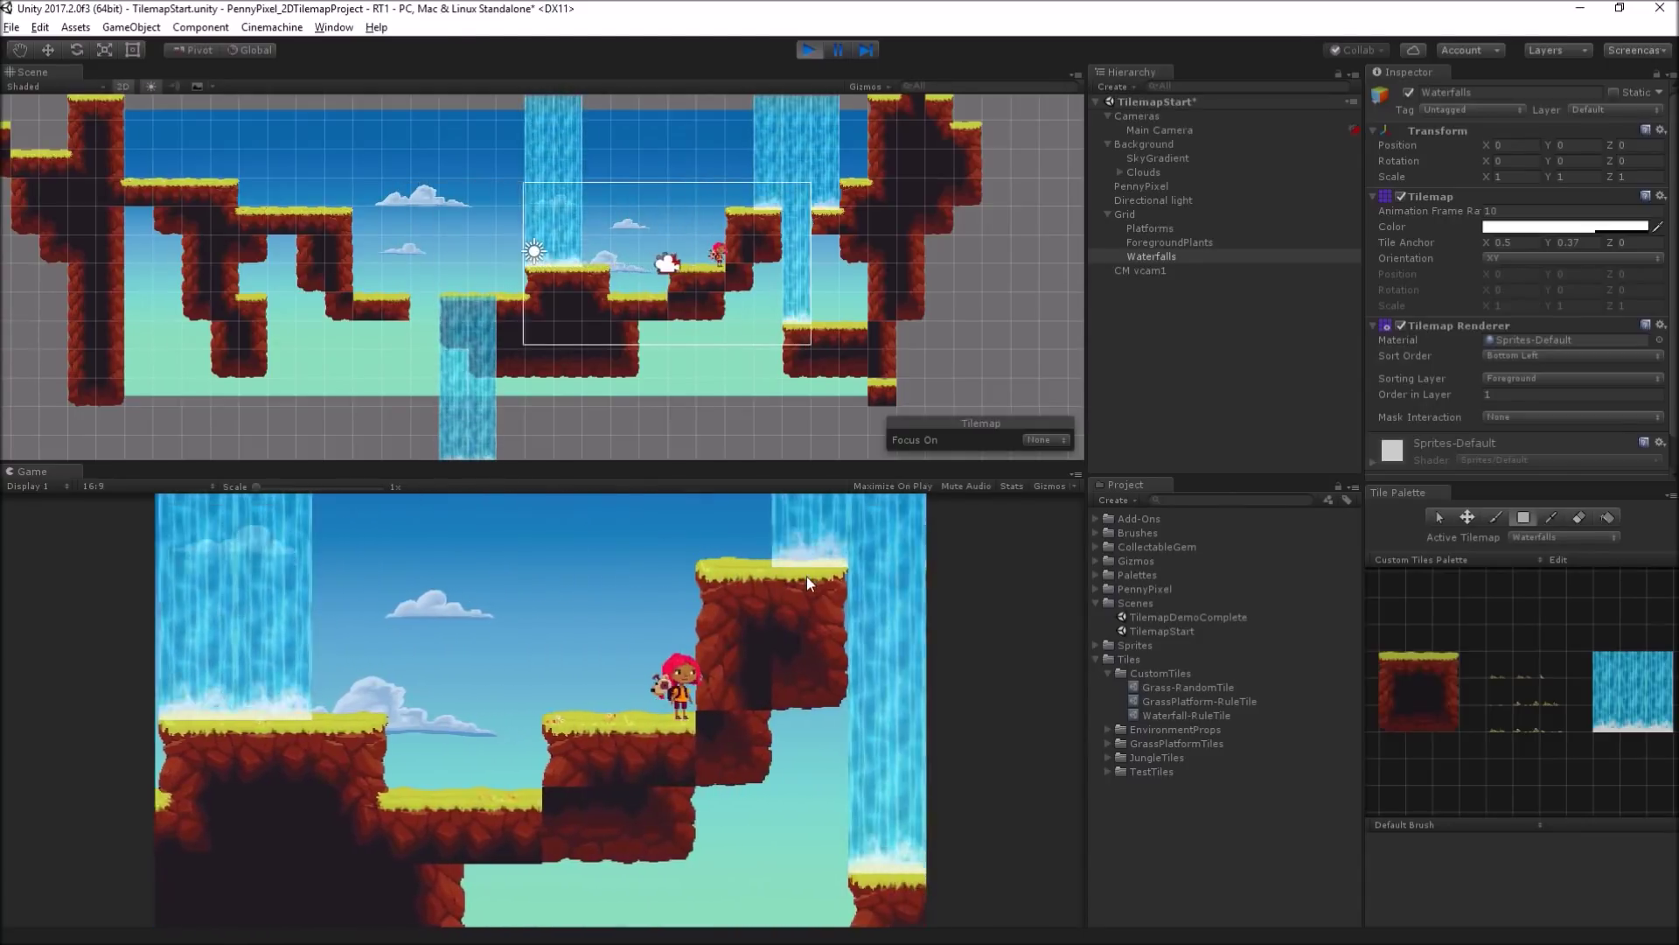
key(Left)
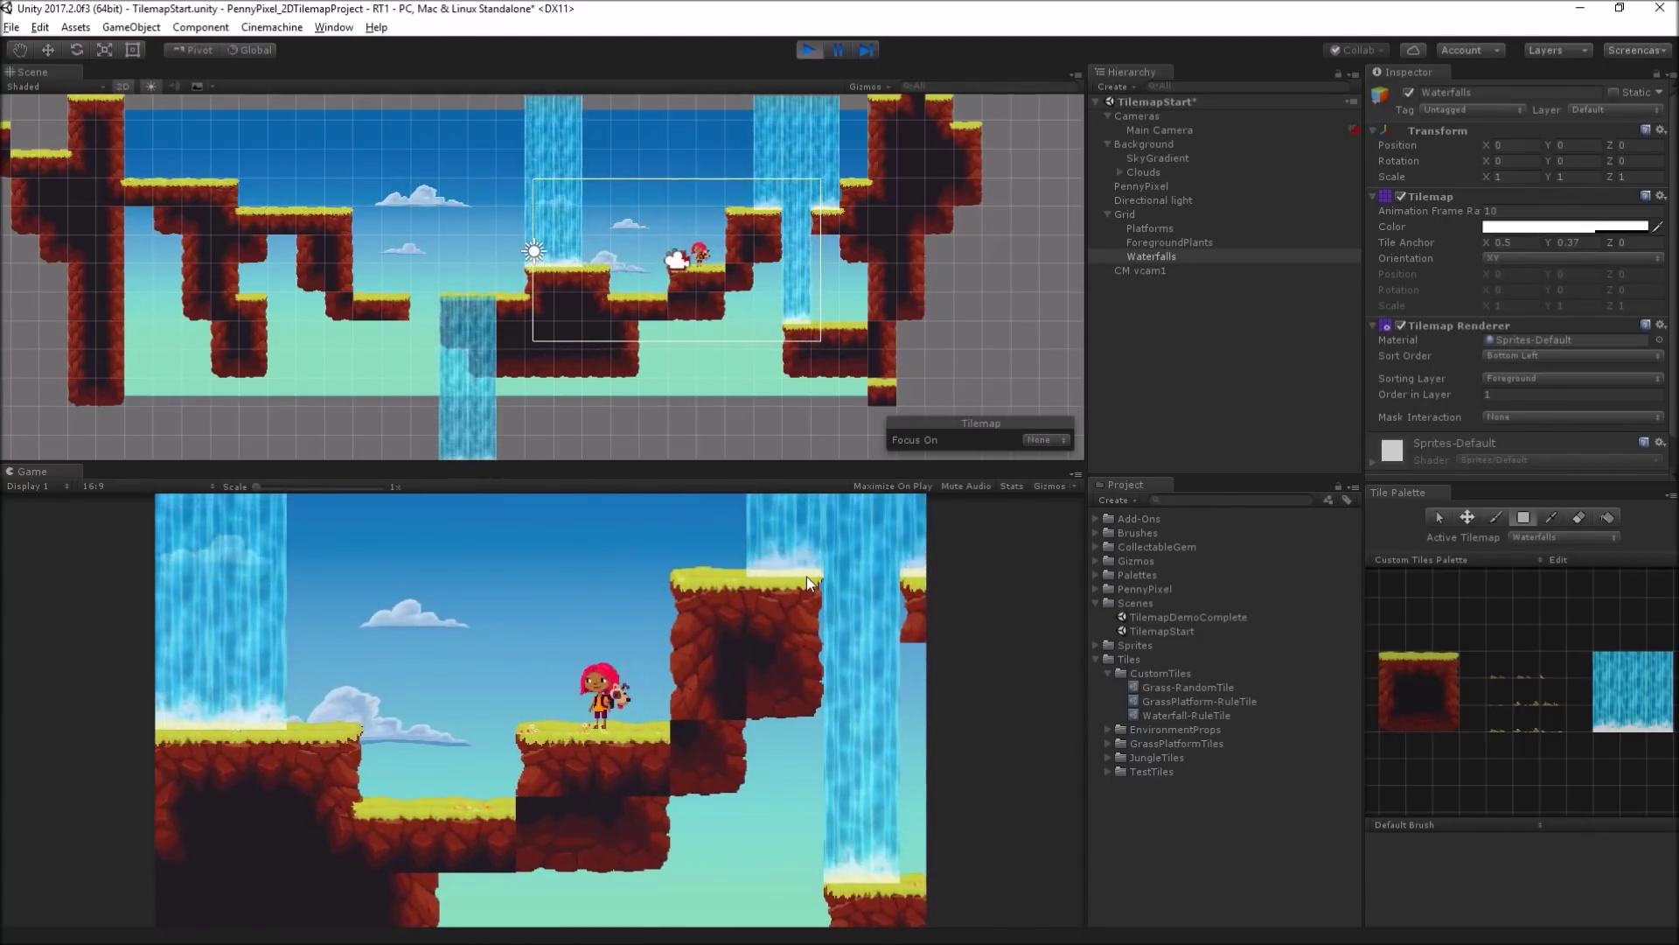
key(space)
key(Left)
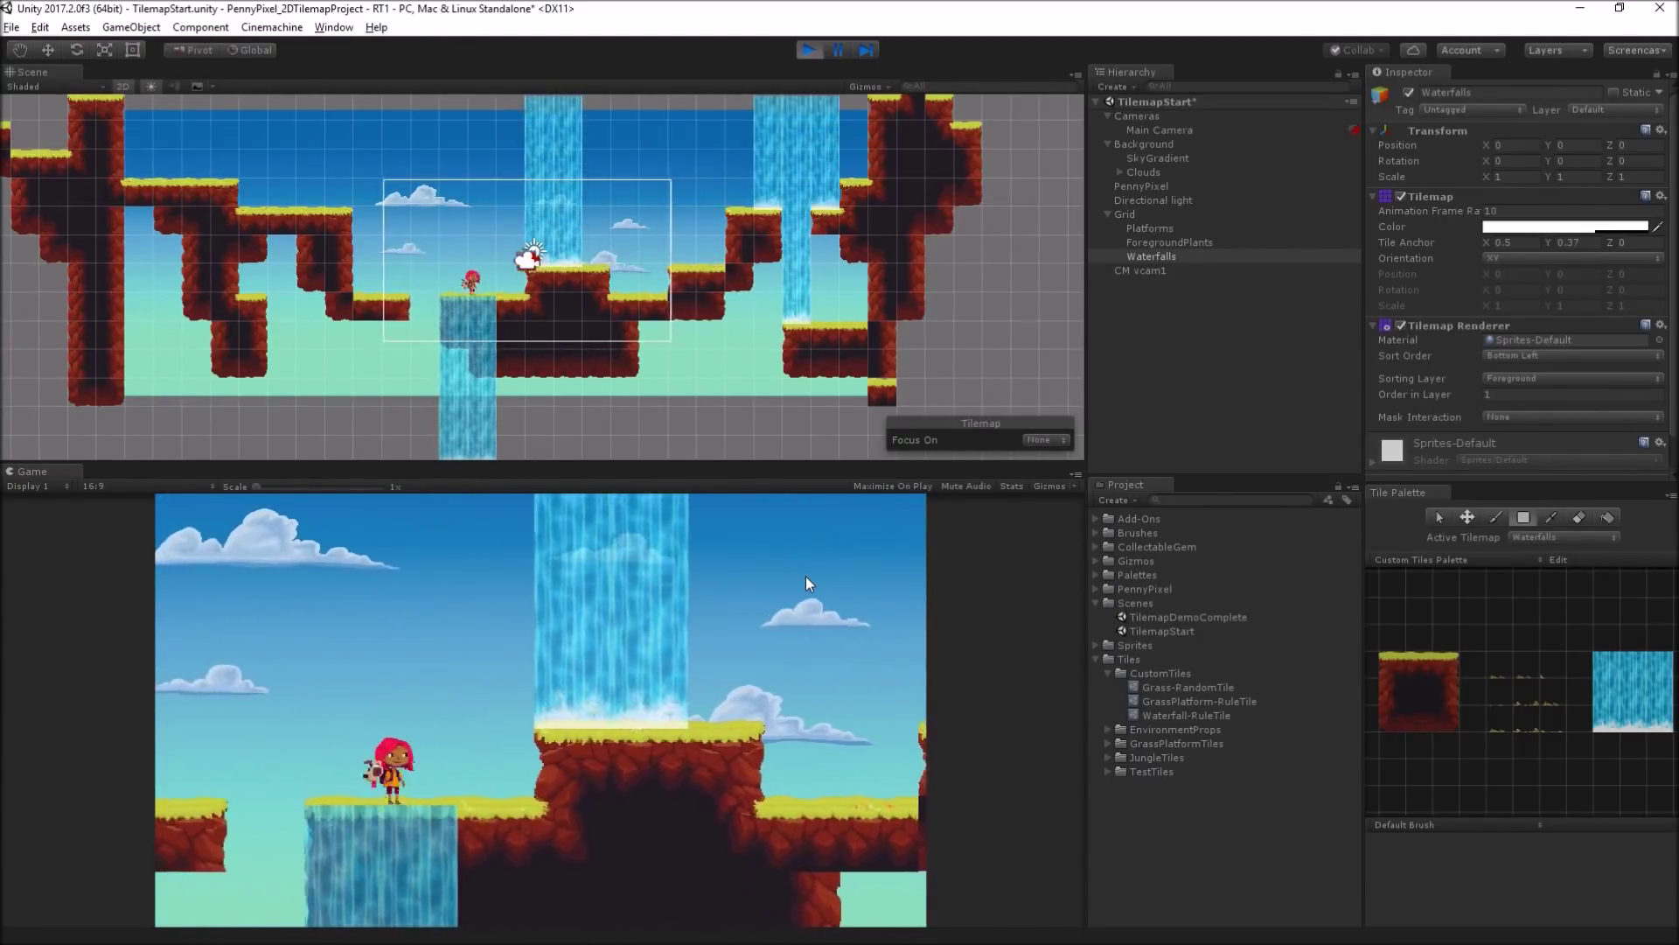
key(space)
key(Right)
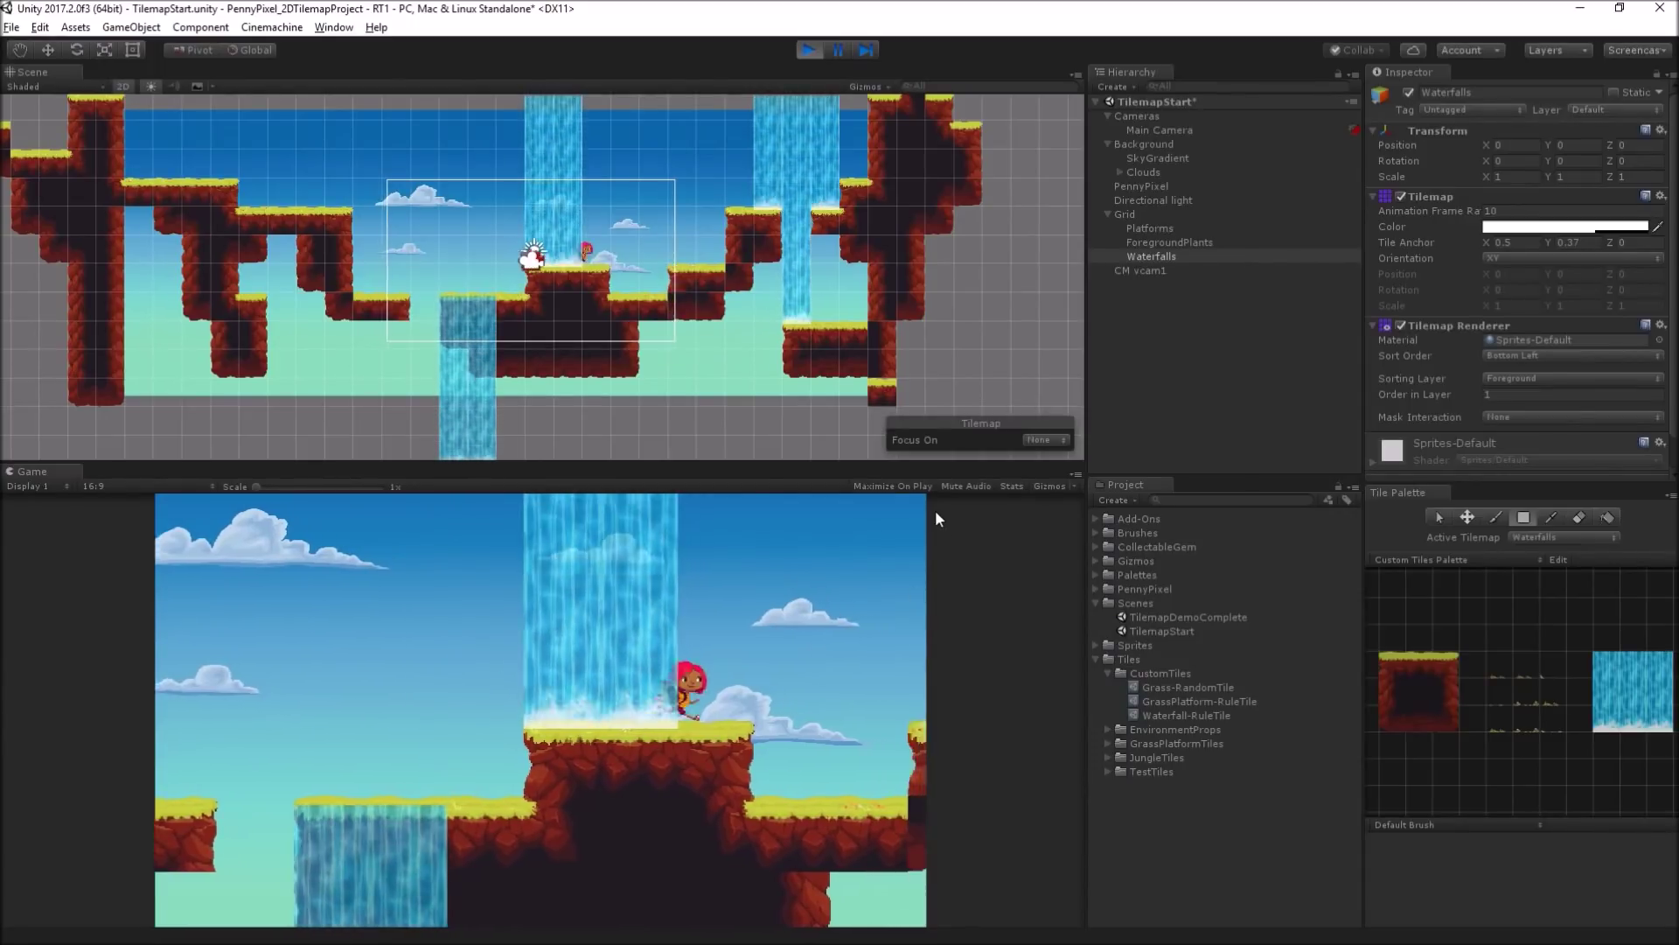
click(814, 49)
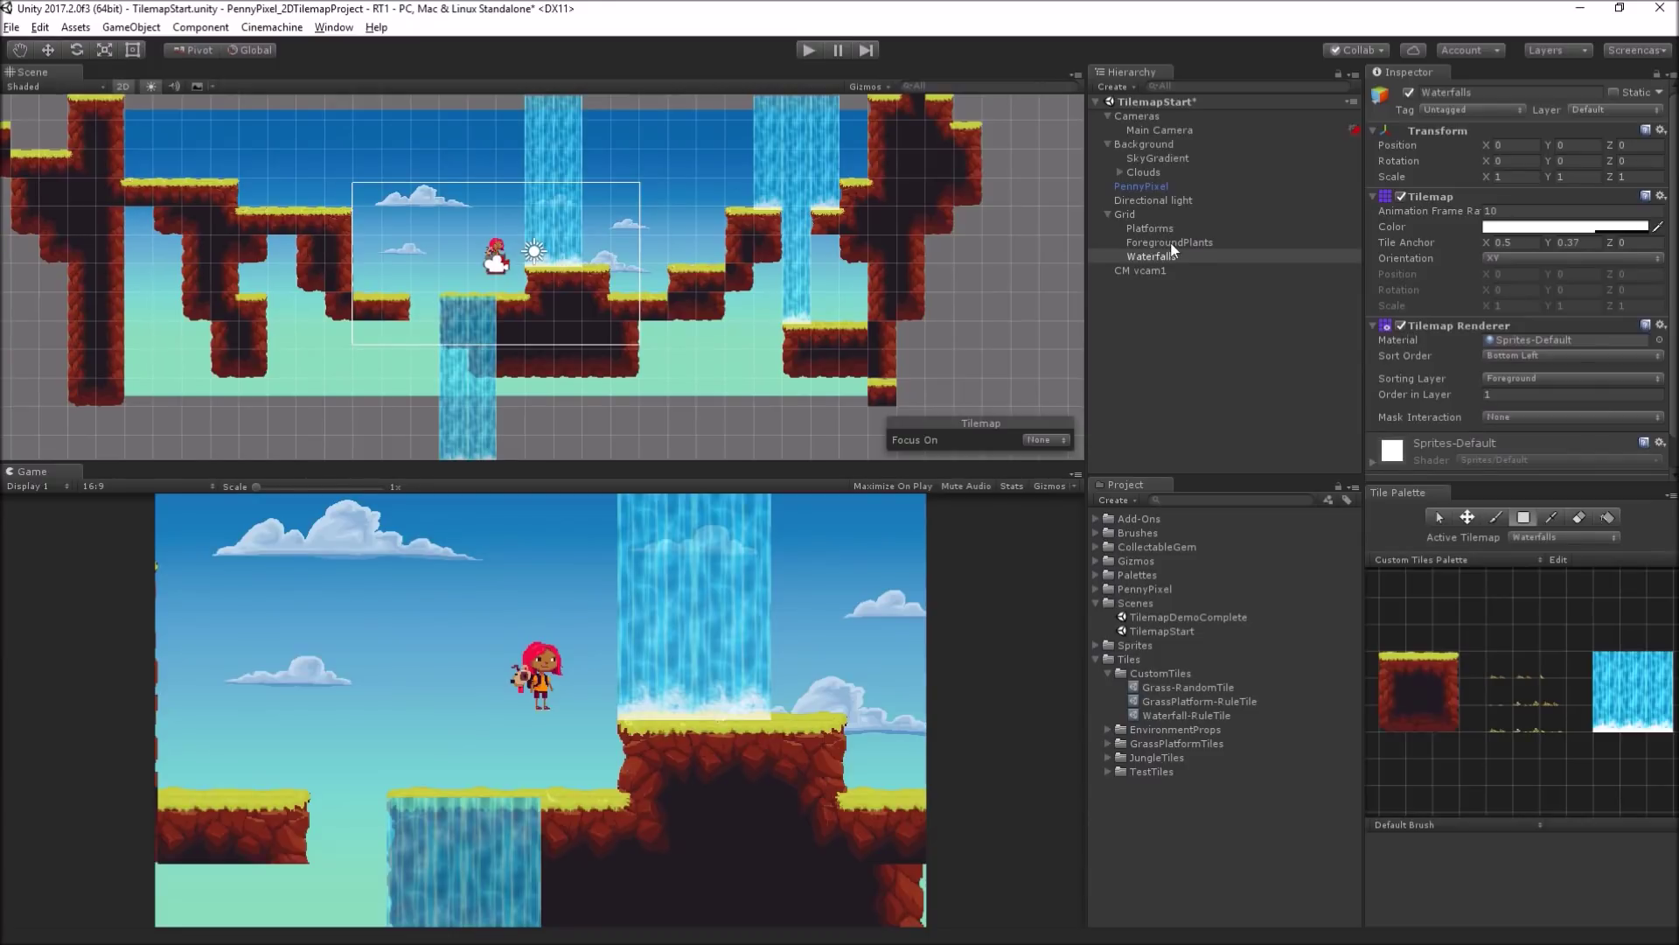
Step: Add a Tilemap under Grid, move it above Platforms, and rename it BackgroundPlants
right_click(1153, 215)
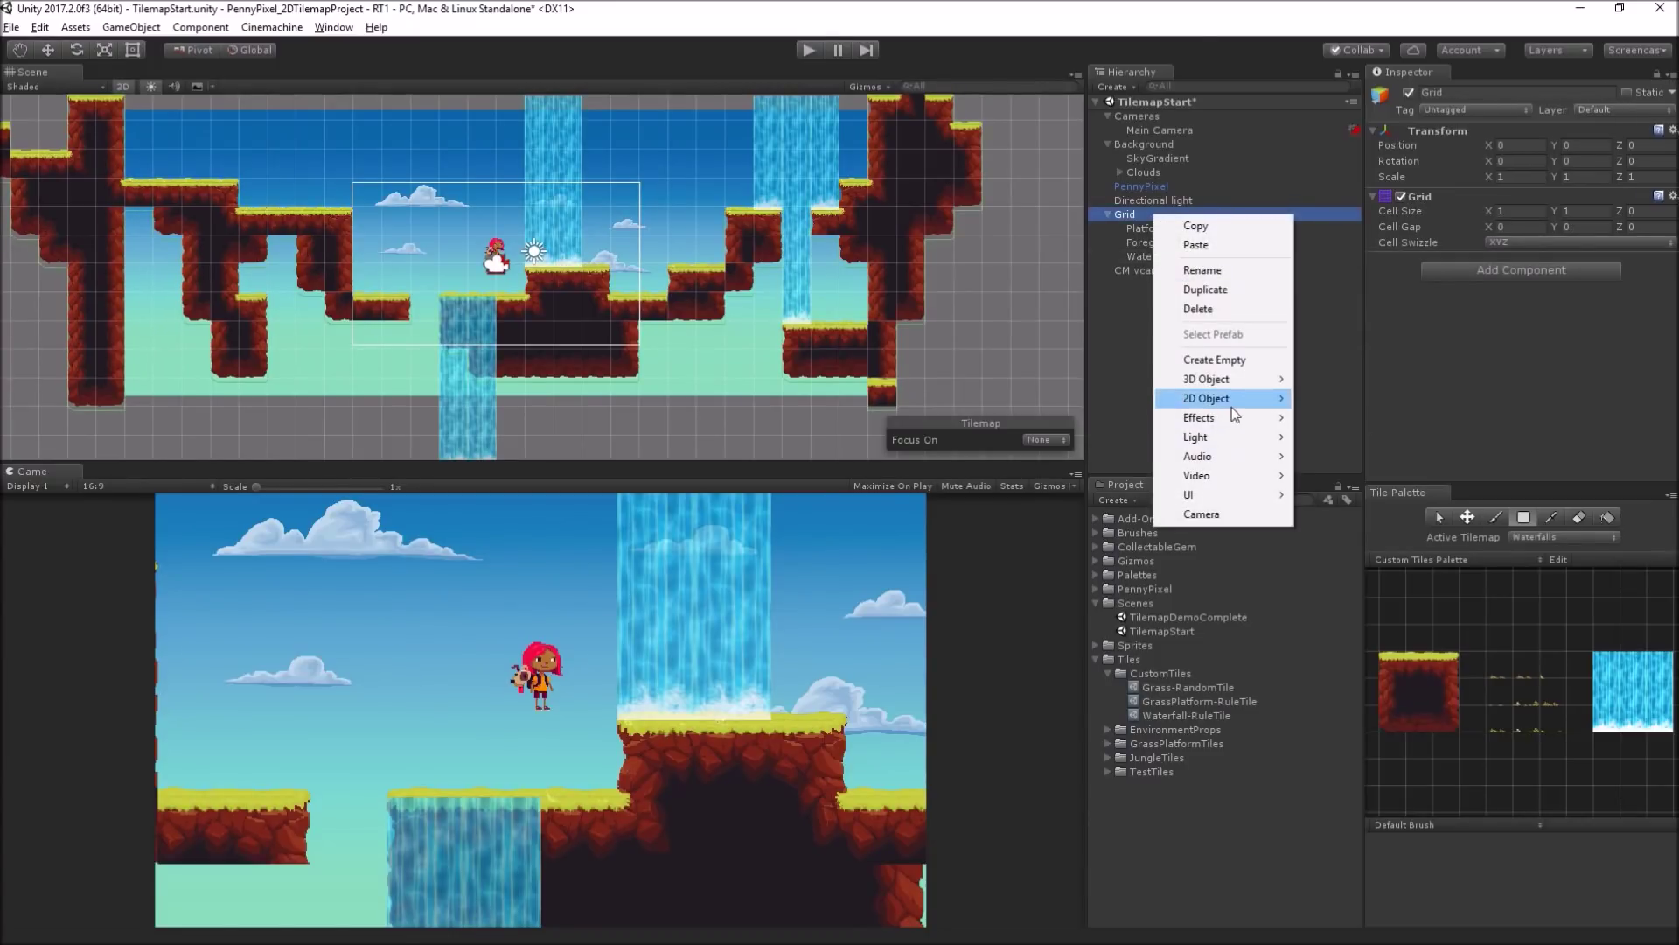
mouse_move(1233, 401)
click(1336, 418)
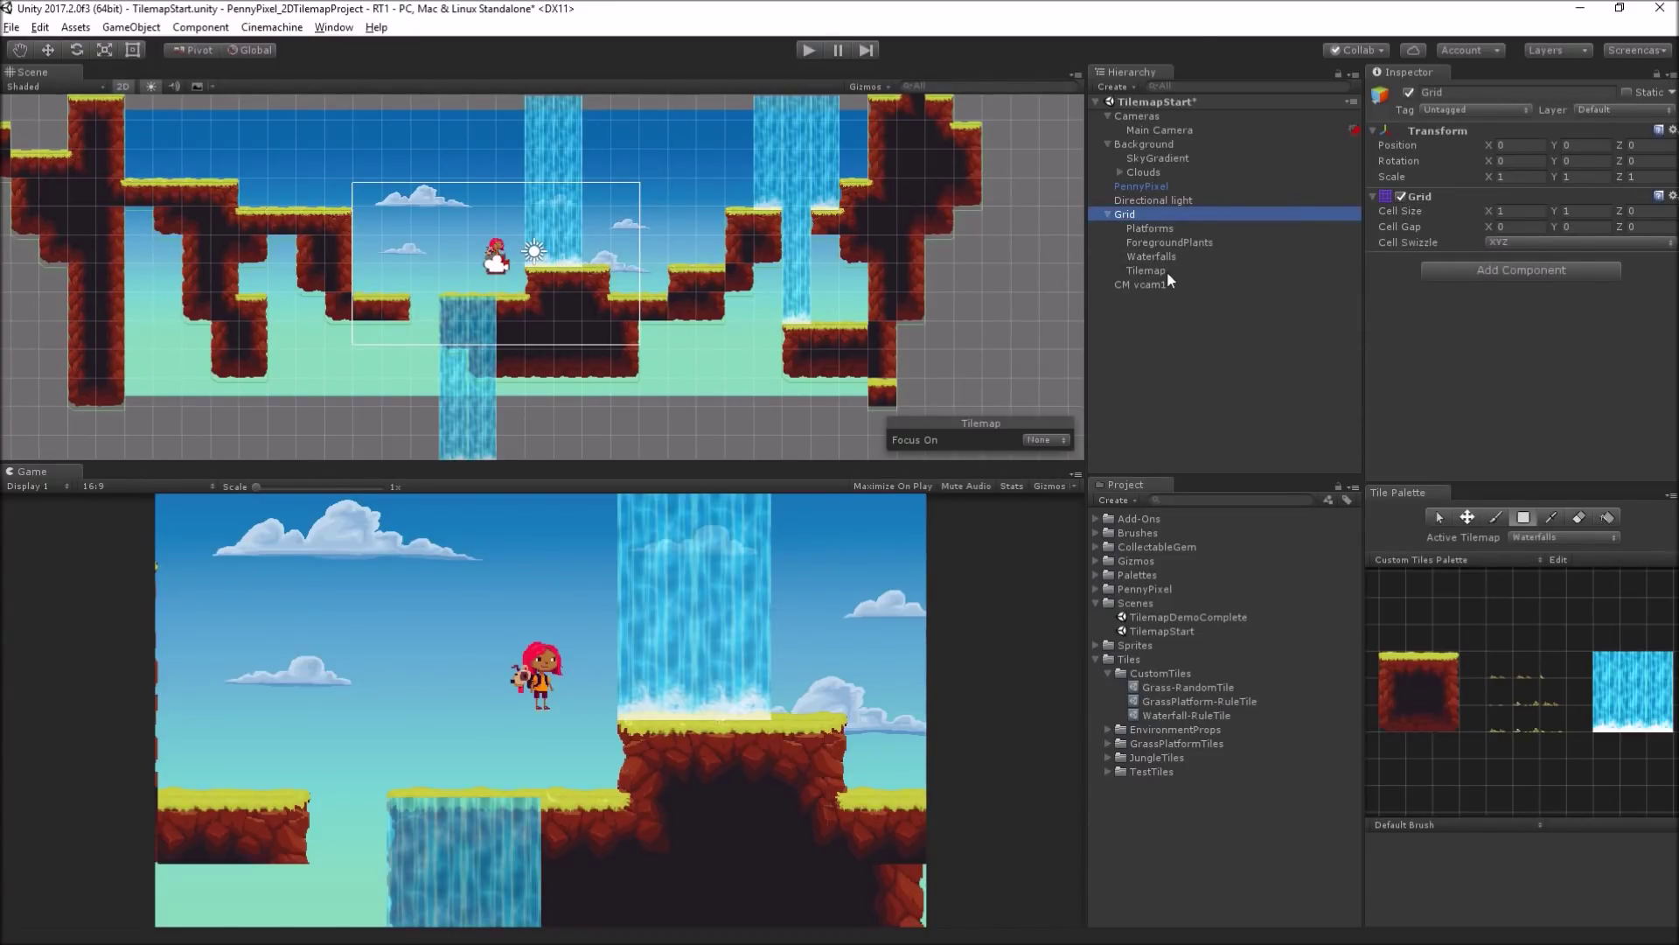
drag(1167, 271, 1158, 222)
key(F2)
text(BackgroundPl)
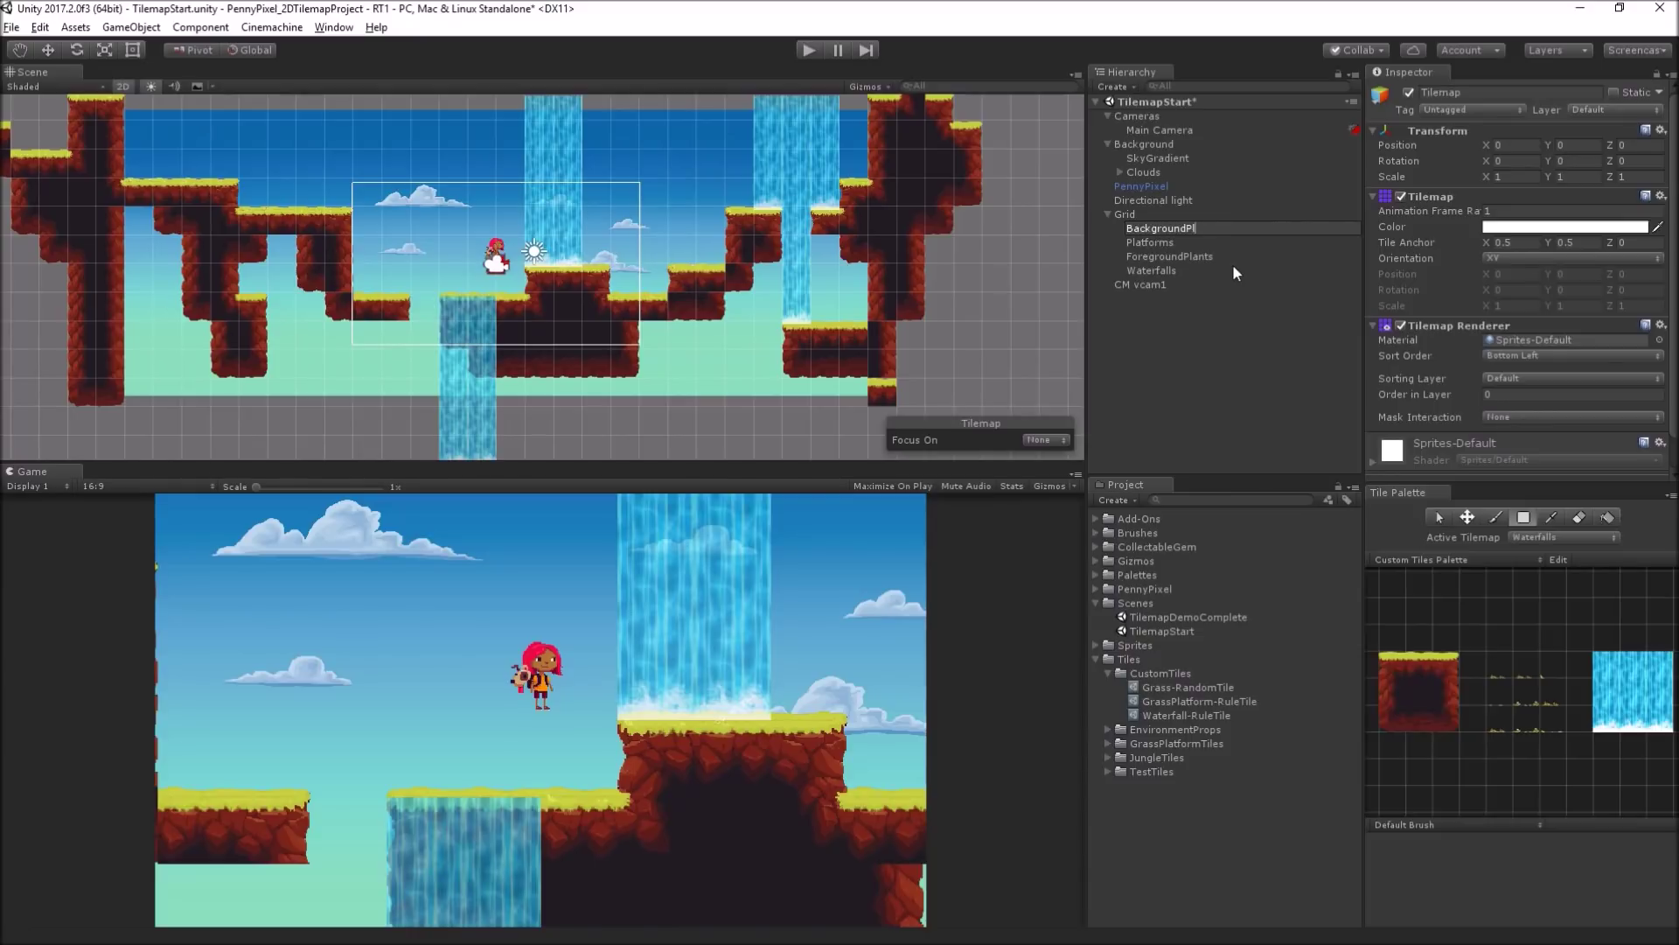
text(ants)
key(Return)
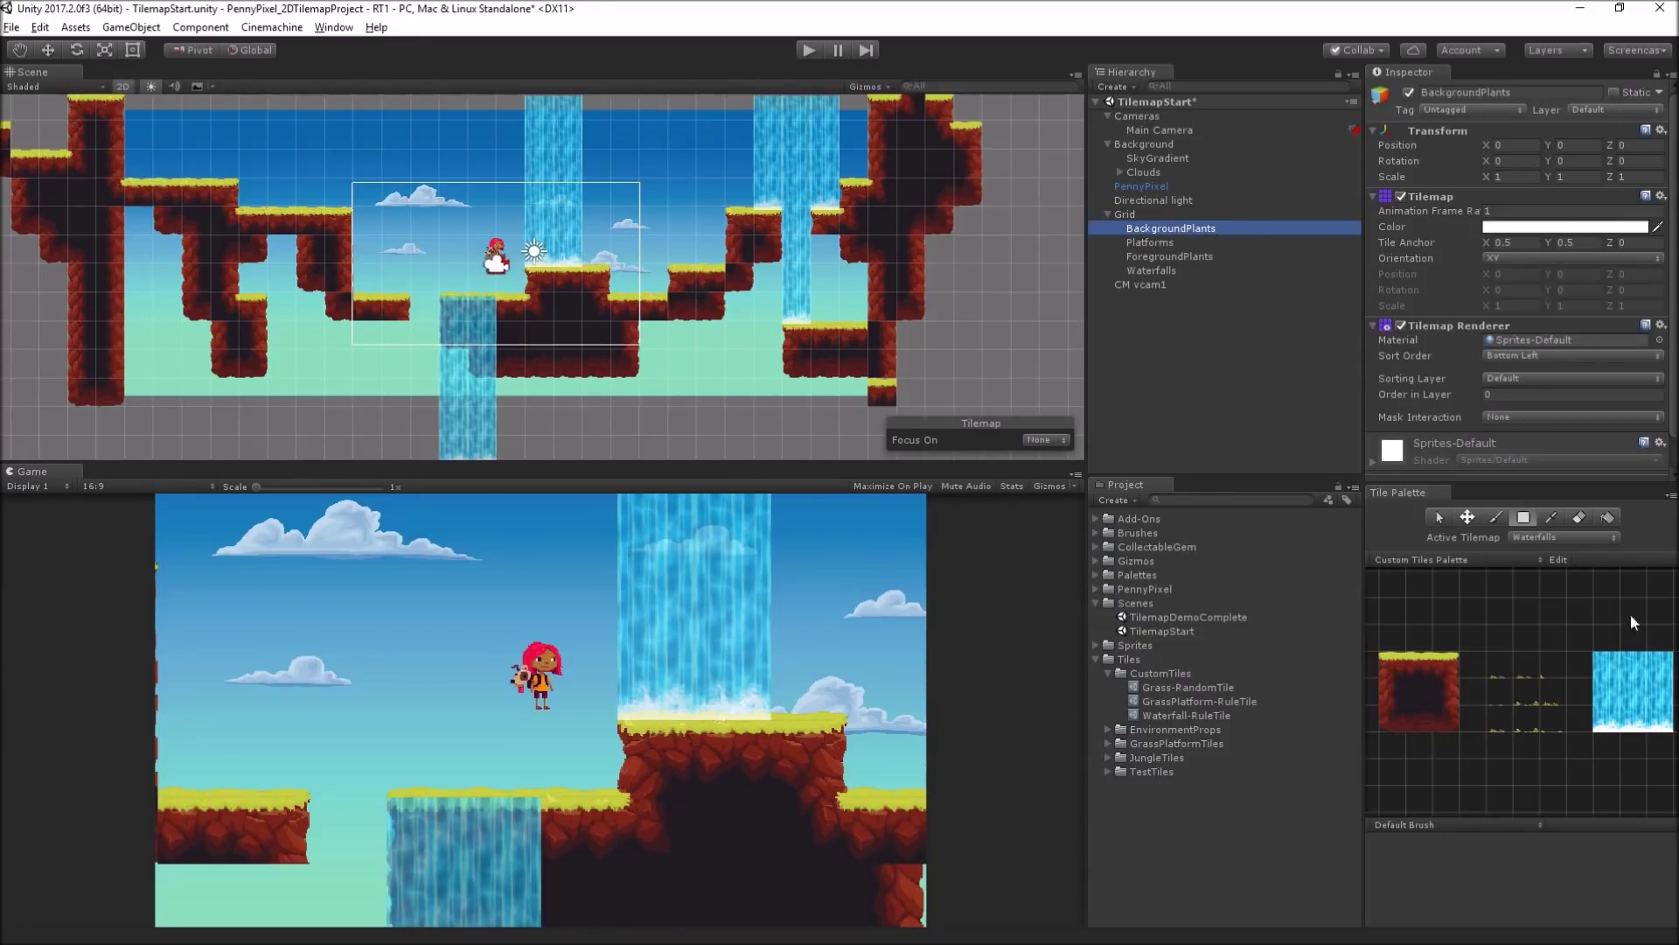
Step: Set the active tilemap to BackgroundPlants and switch to the Environment Props Palette
click(1566, 537)
click(1535, 551)
click(1448, 560)
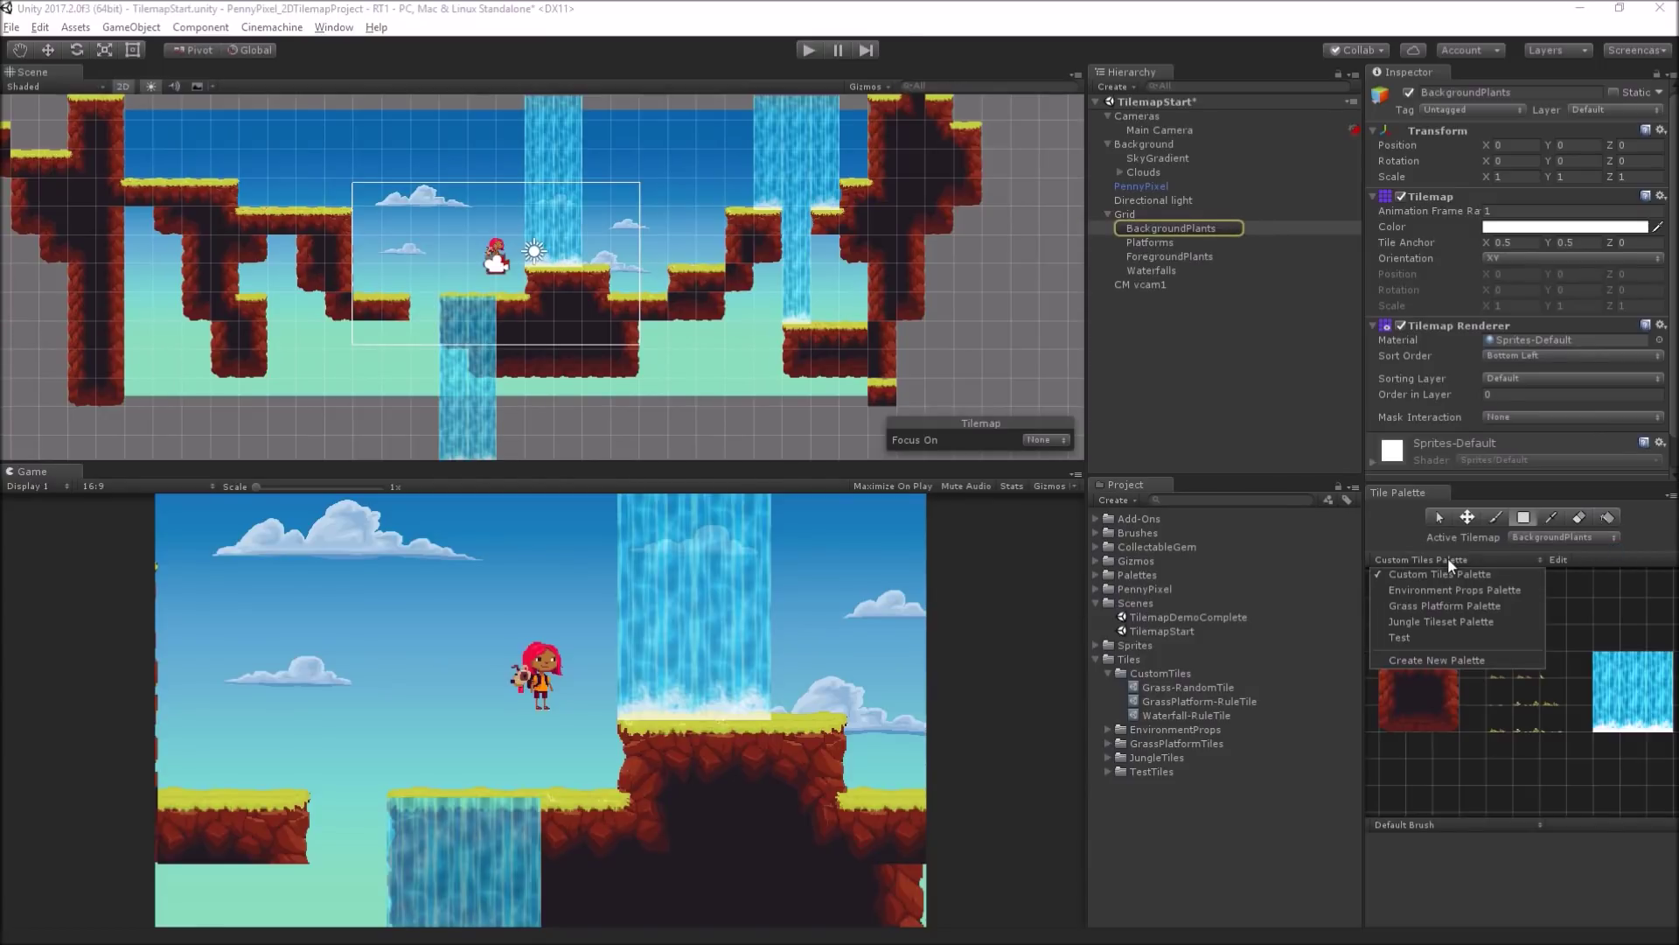
click(1505, 591)
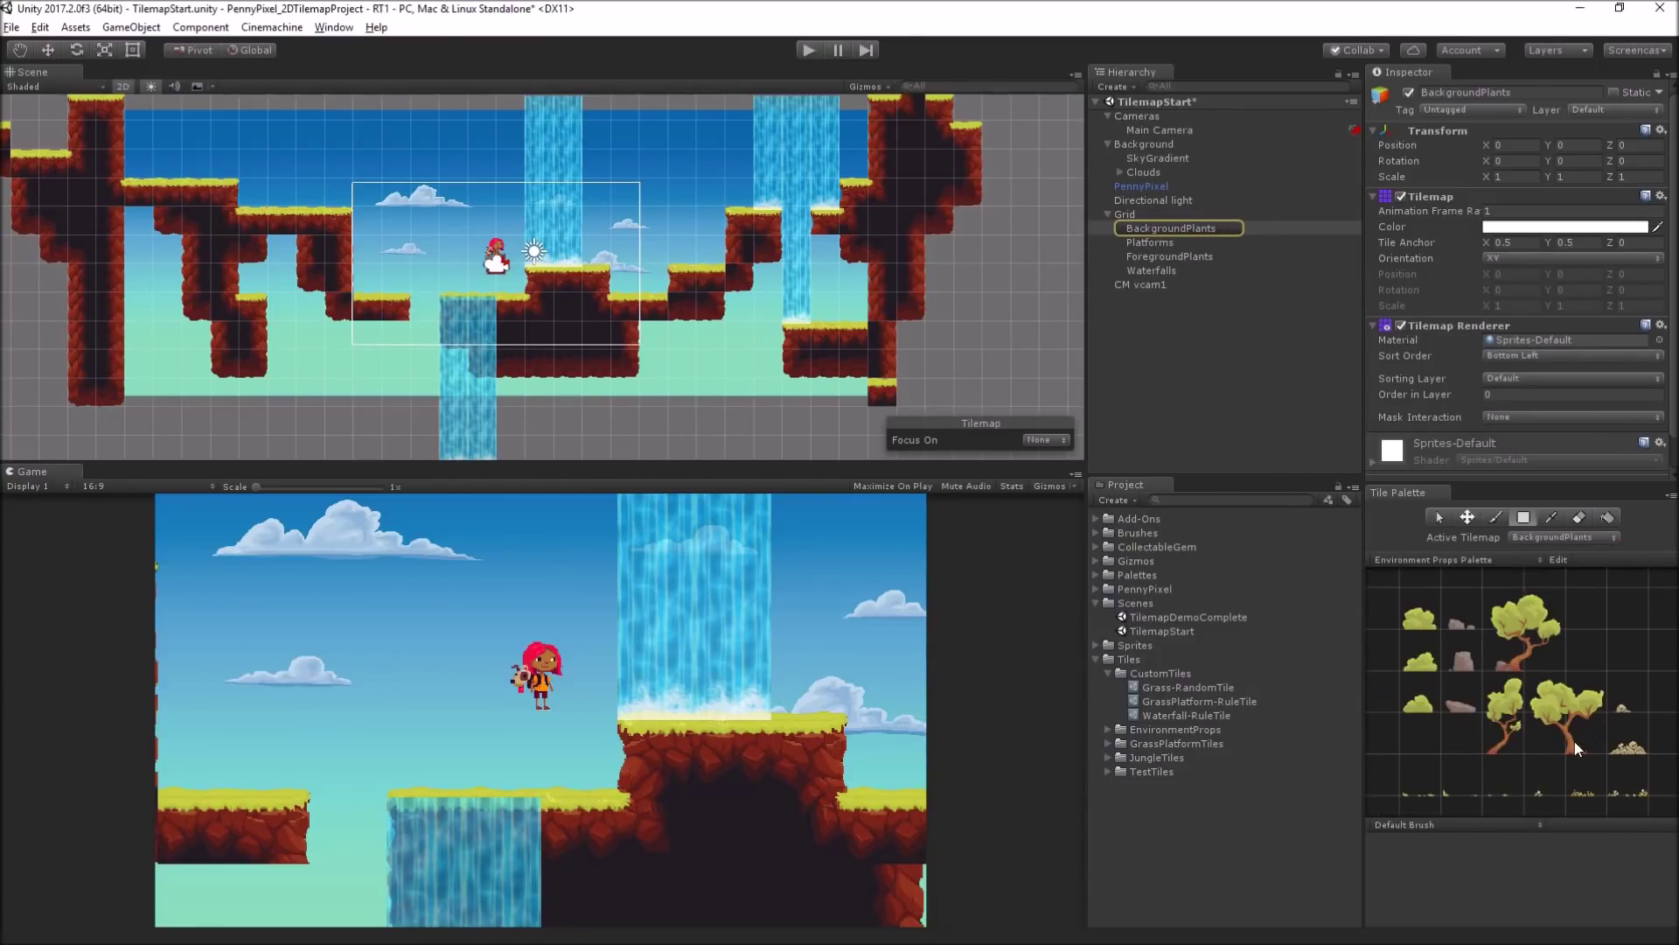
Step: Paint large trees near the level centre and on the upper-left ledge
drag(1541, 691, 1588, 732)
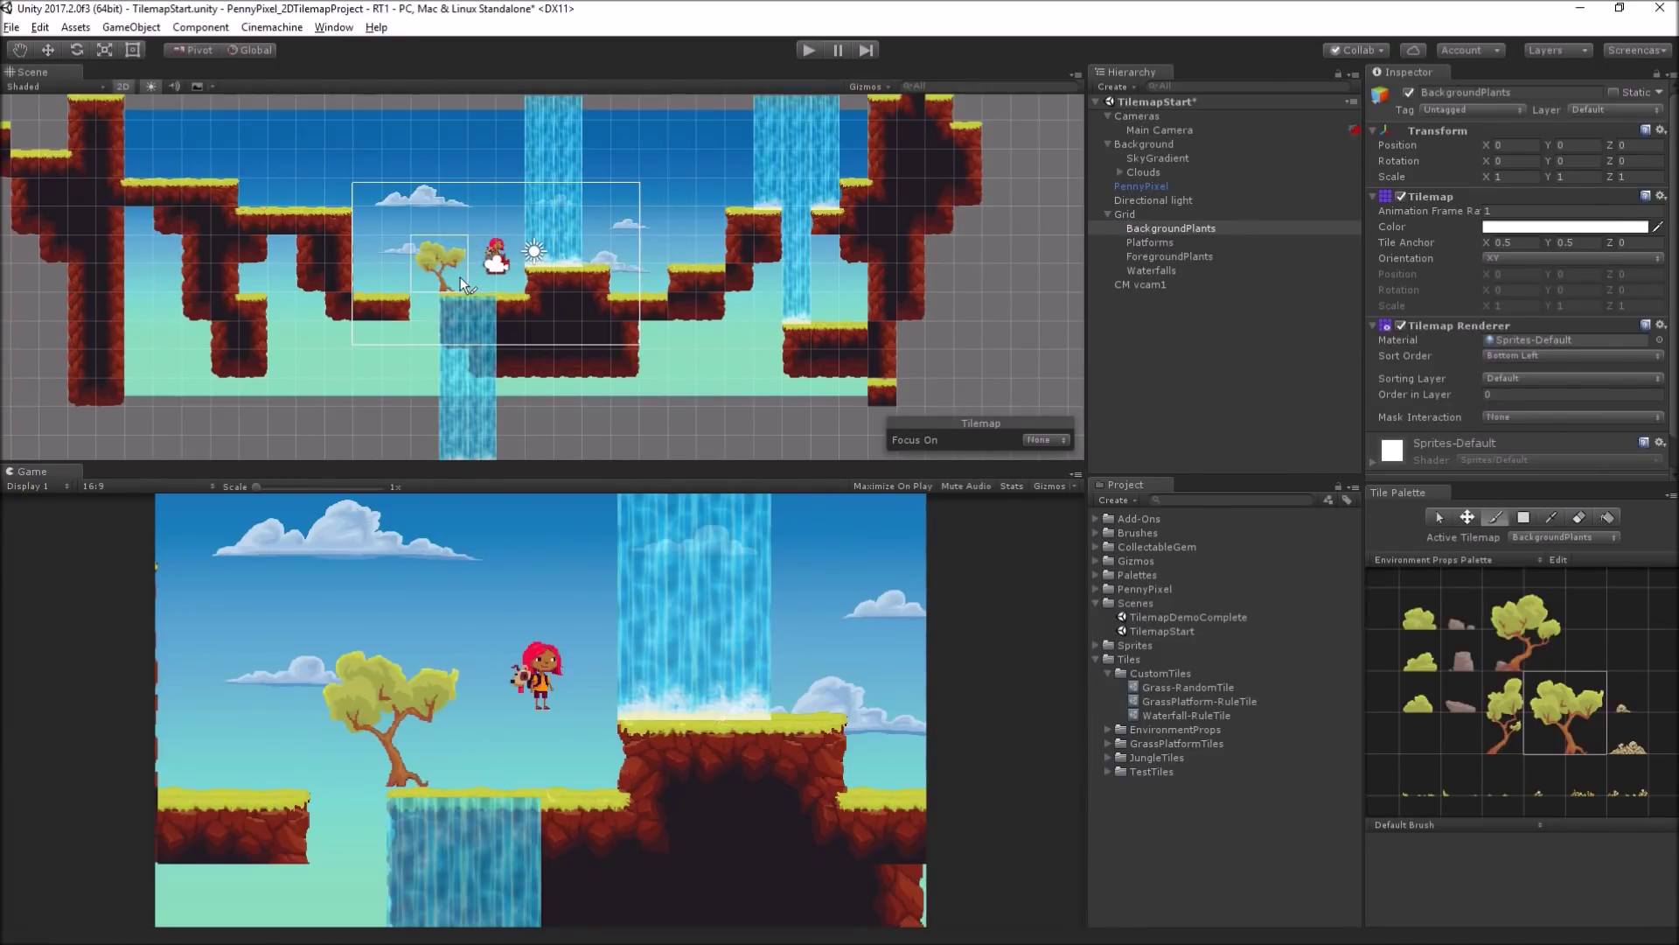
click(458, 276)
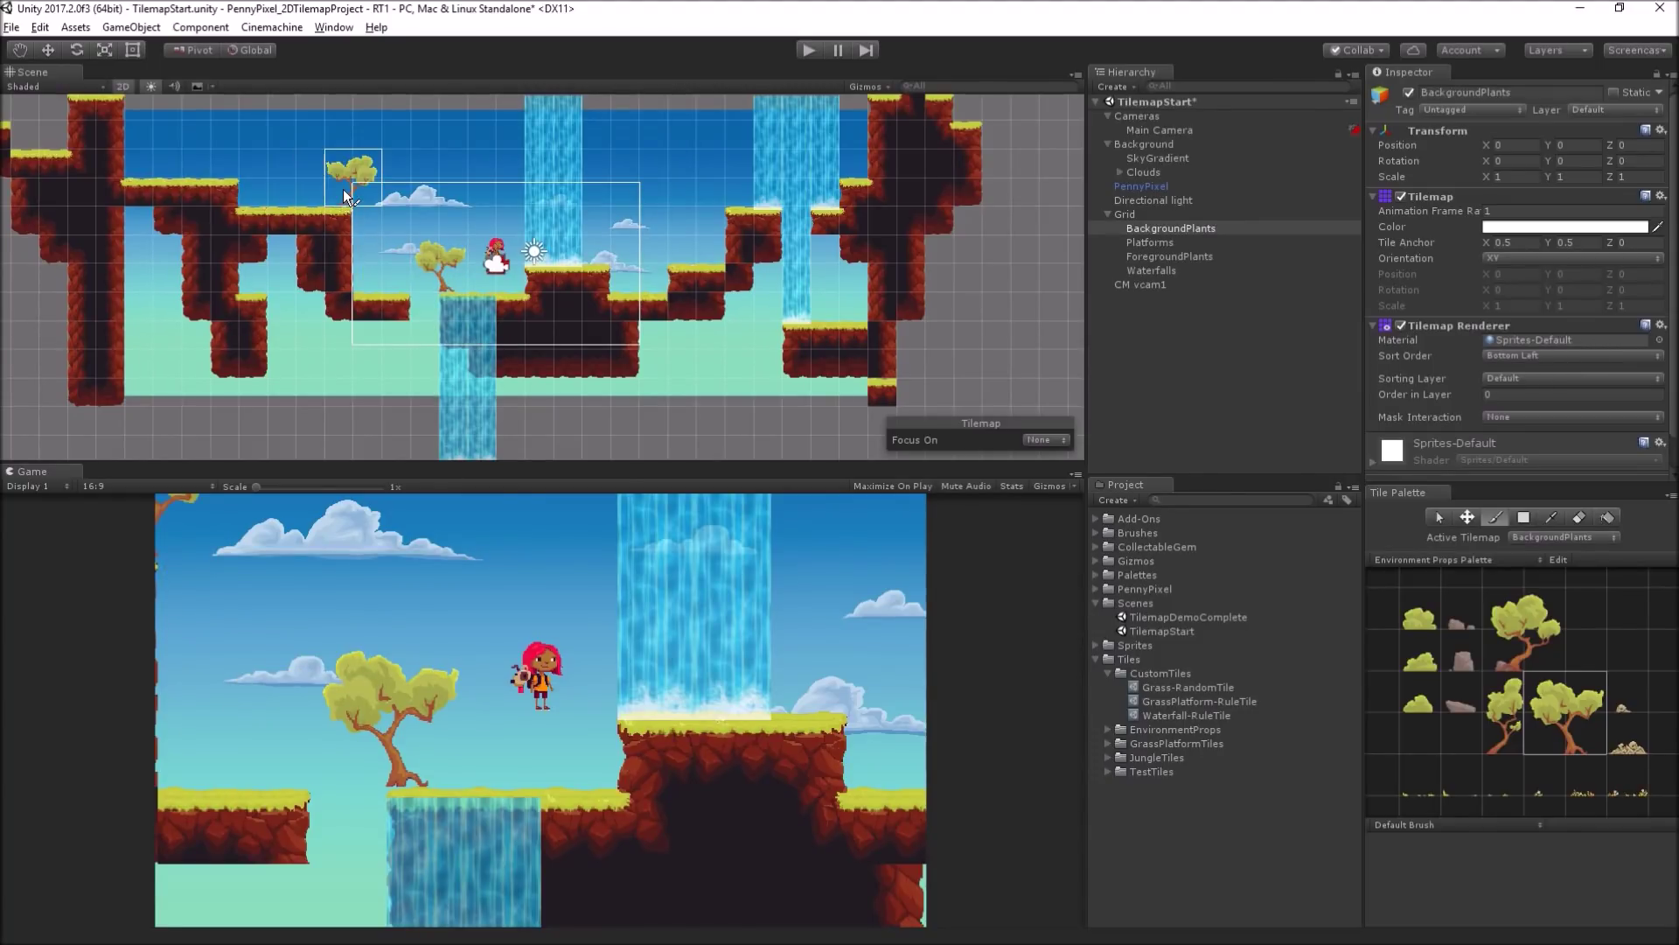
click(348, 197)
Step: Paint an upright small tree on the right platform
click(1511, 716)
drag(1514, 719, 1509, 691)
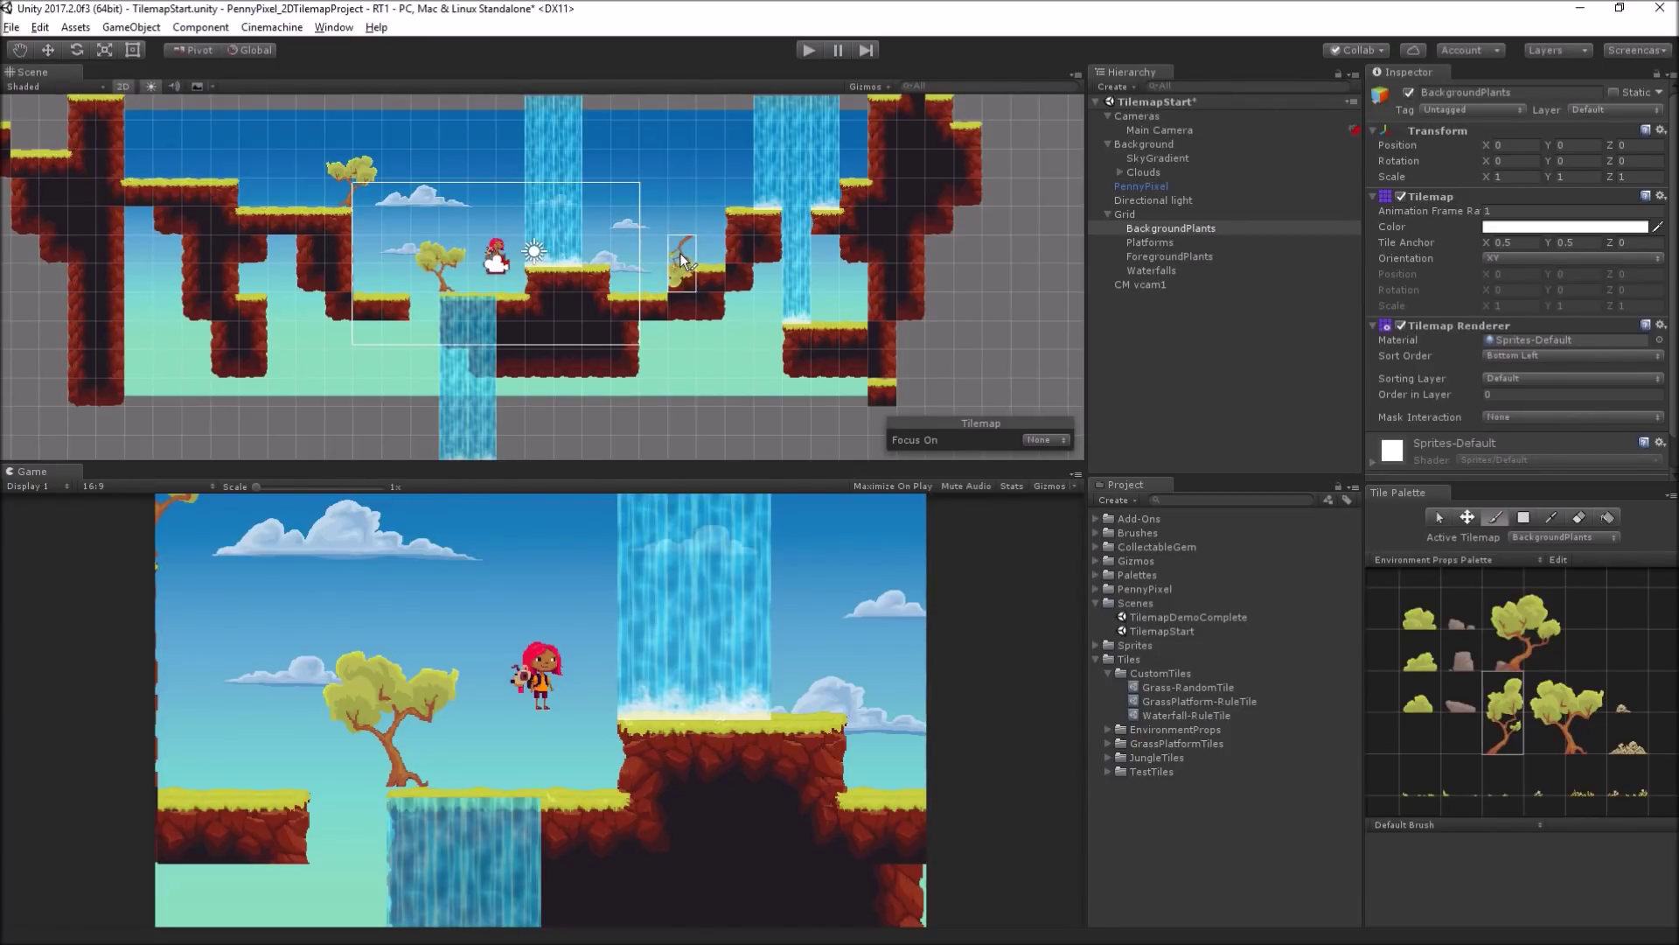
key(shift+])
click(678, 252)
click(1465, 661)
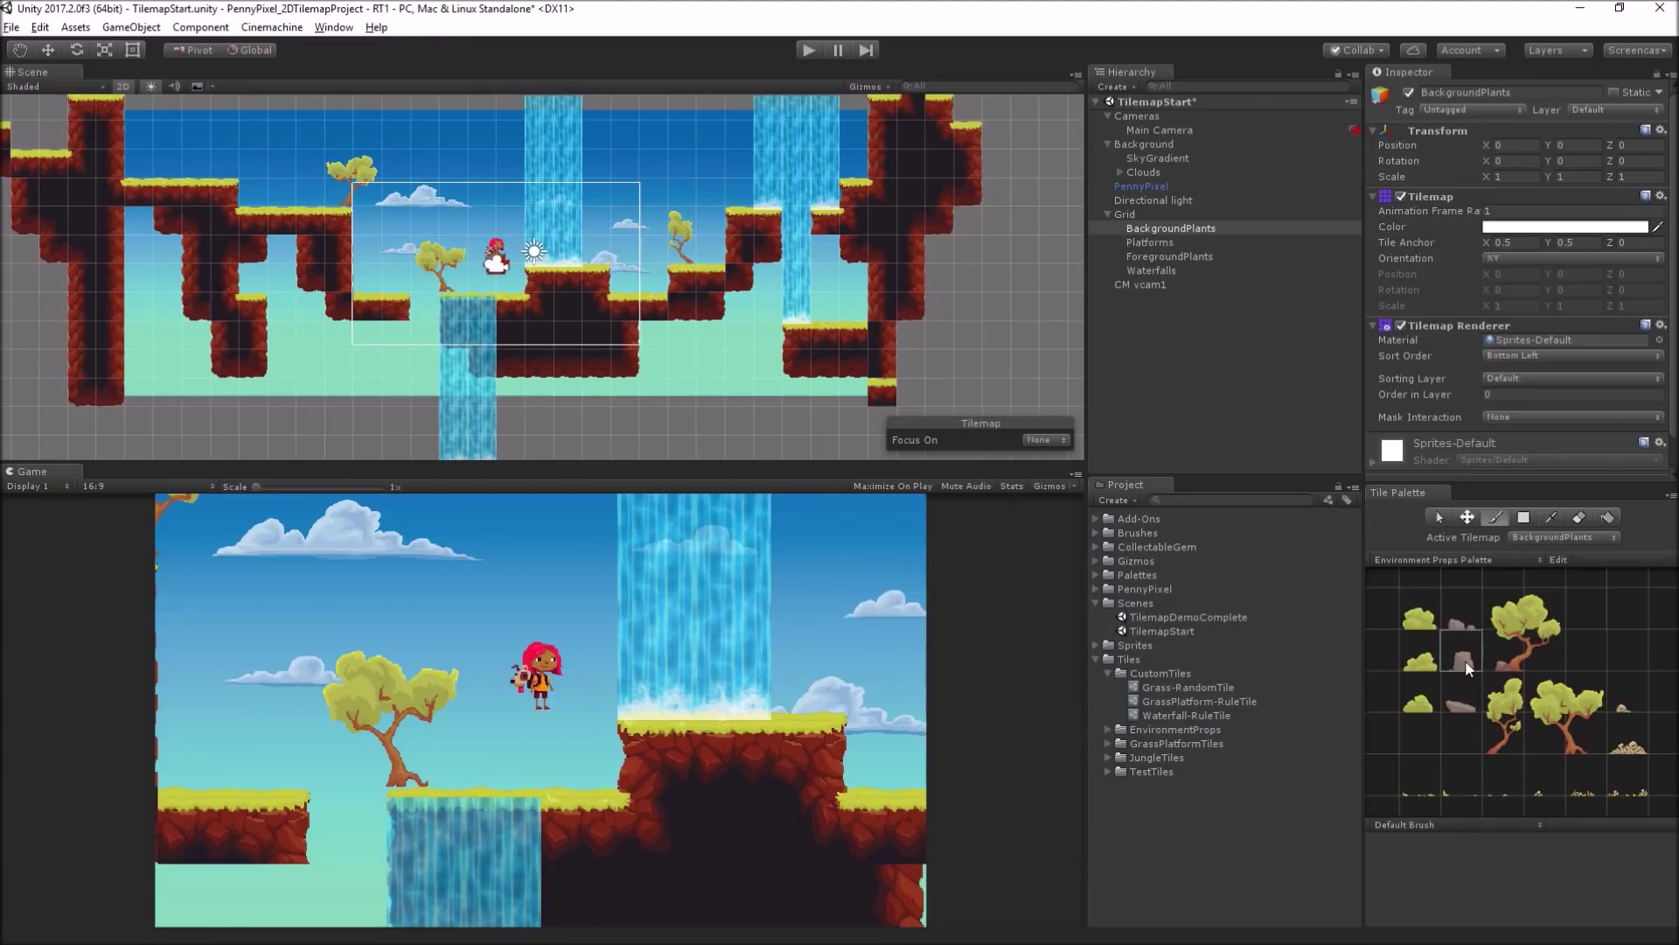